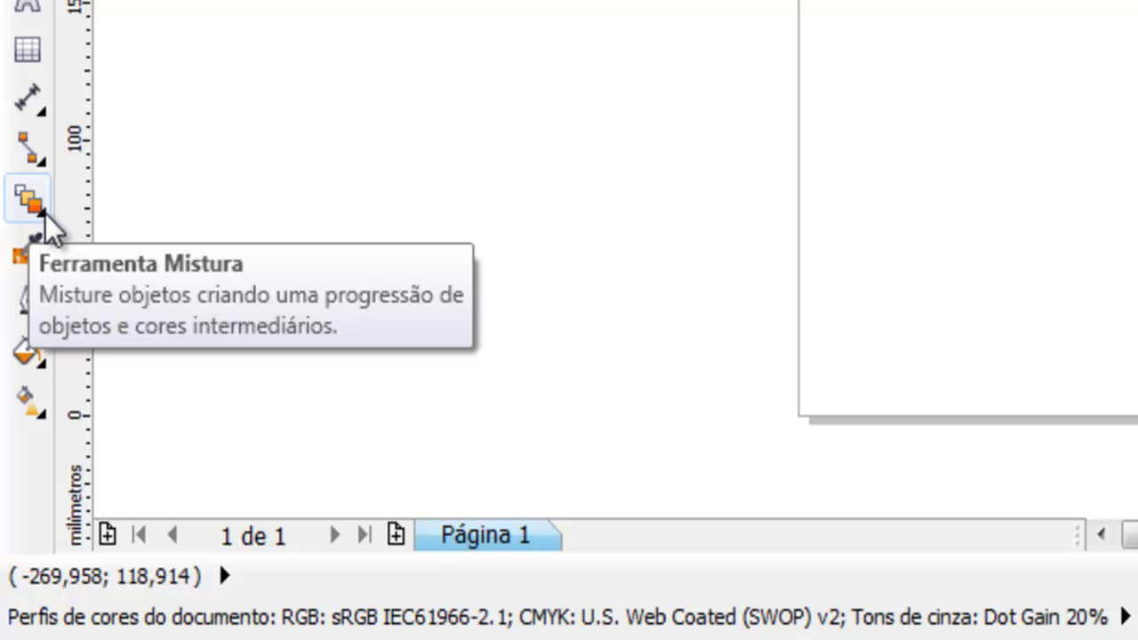
{"action": "left_click", "coordinate": [42, 214]}
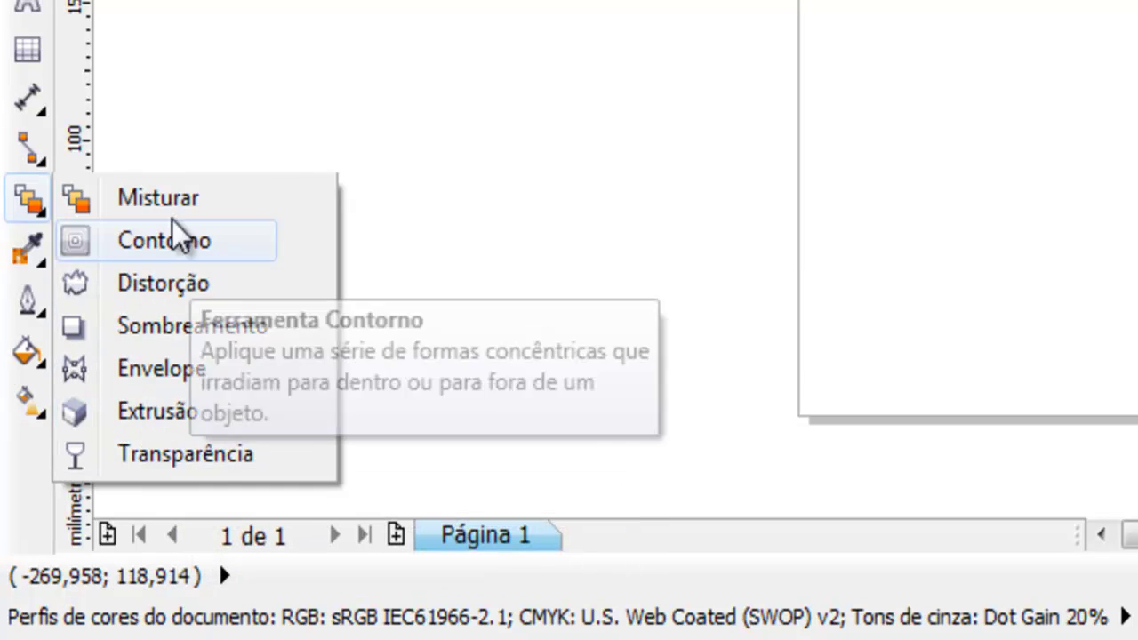
{"action": "key", "text": "Escape"}
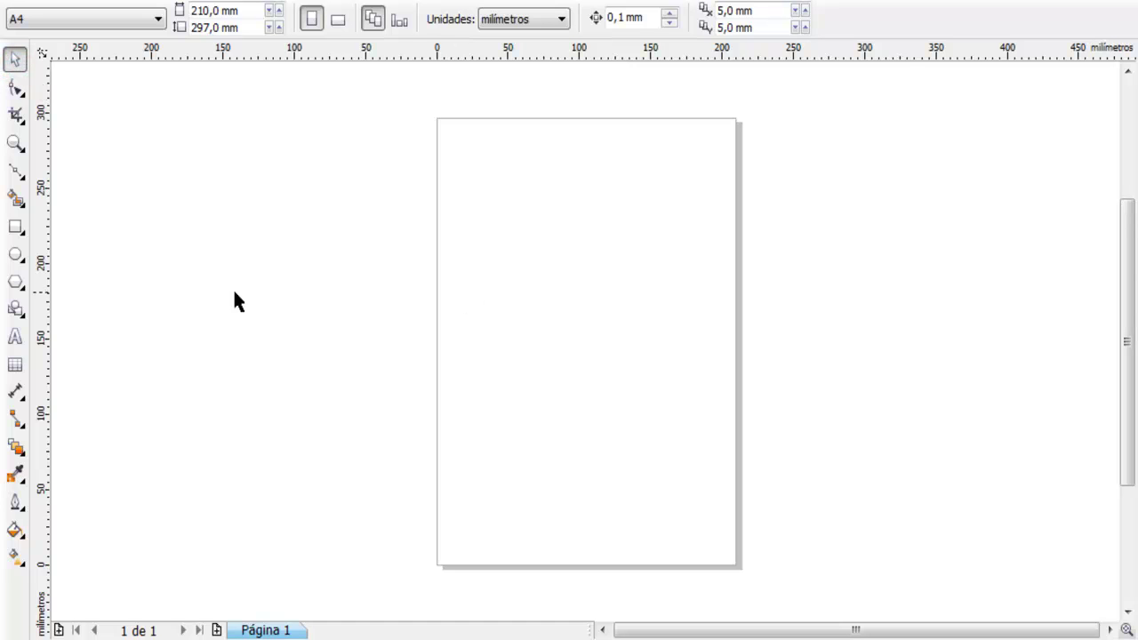
Draw an ellipse about 95 × 97 mm on the upper part of the page and fill it yellow.
{"action": "left_click", "coordinate": [14, 257]}
{"action": "left_click_drag", "start_coordinate": [551, 165], "coordinate": [682, 320]}
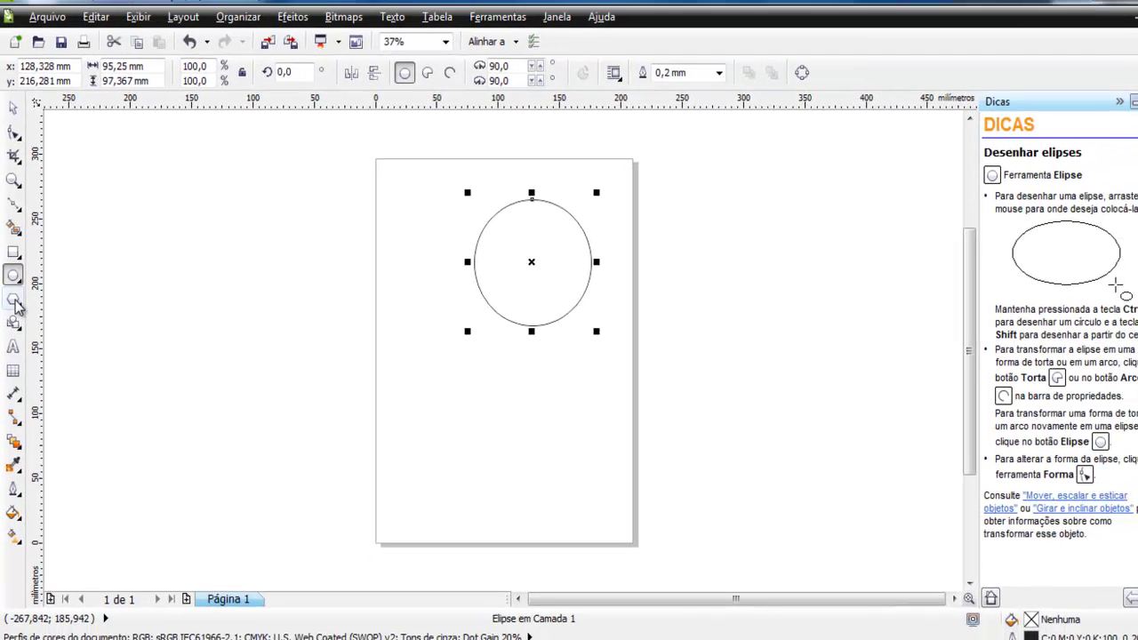
{"action": "left_click", "coordinate": [1130, 387]}
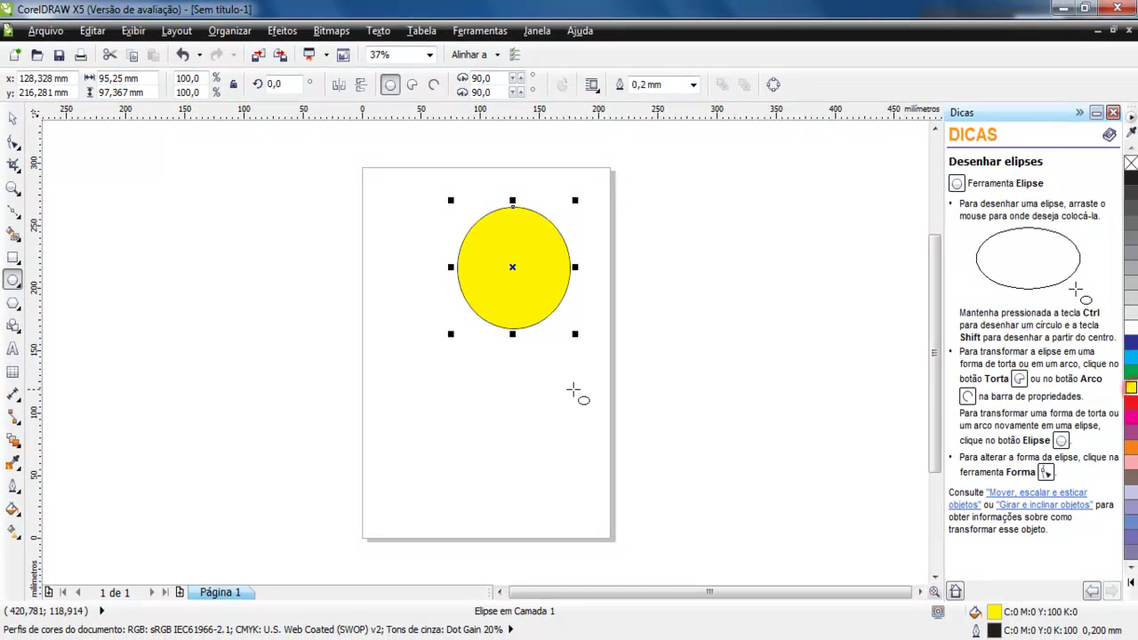
Draw a rectangle about 63 × 52 mm beside the yellow ellipse's lower left and fill it green.
{"action": "left_click", "coordinate": [13, 258]}
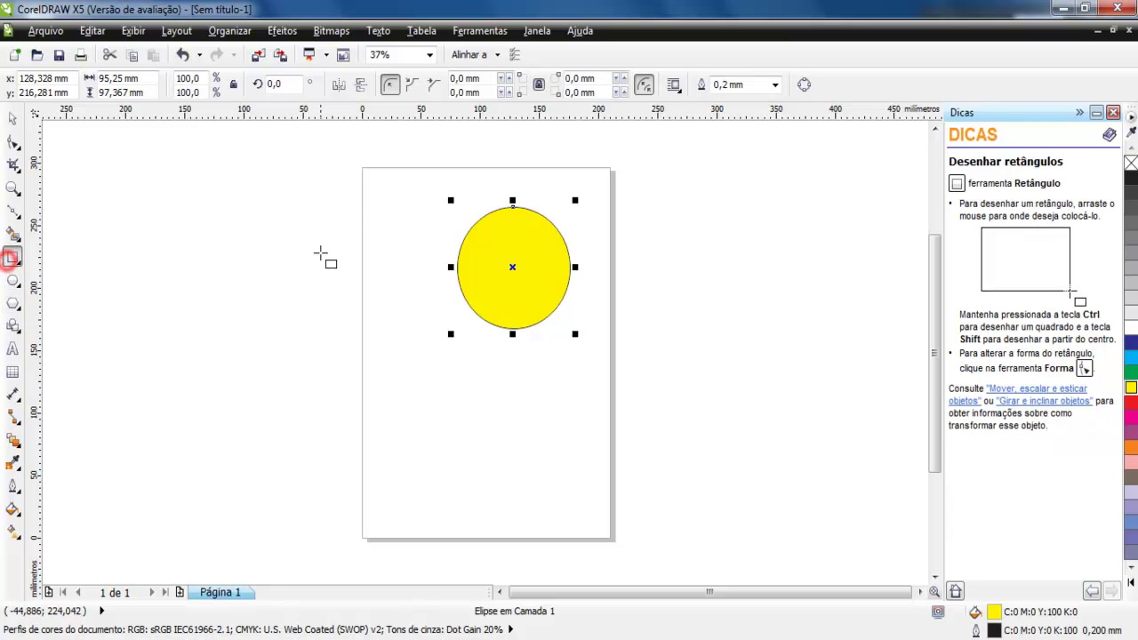
{"action": "mouse_move", "coordinate": [380, 276]}
{"action": "left_mouse_down"}
{"action": "mouse_move", "coordinate": [432, 338]}
{"action": "mouse_move", "coordinate": [454, 342]}
{"action": "left_mouse_up"}
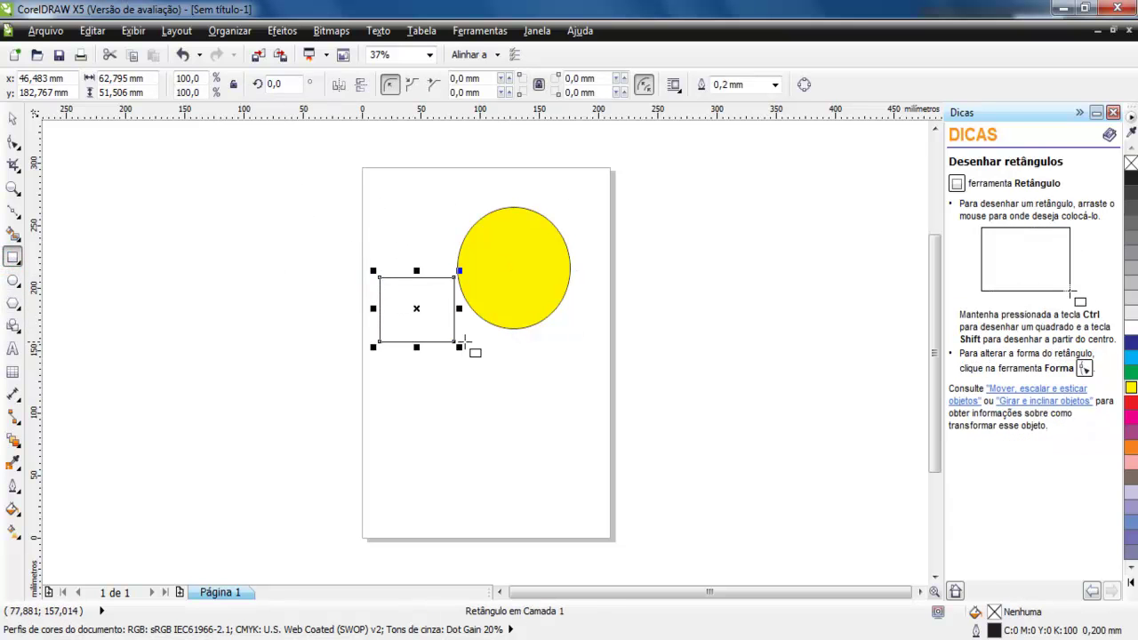
{"action": "left_click", "coordinate": [1130, 374]}
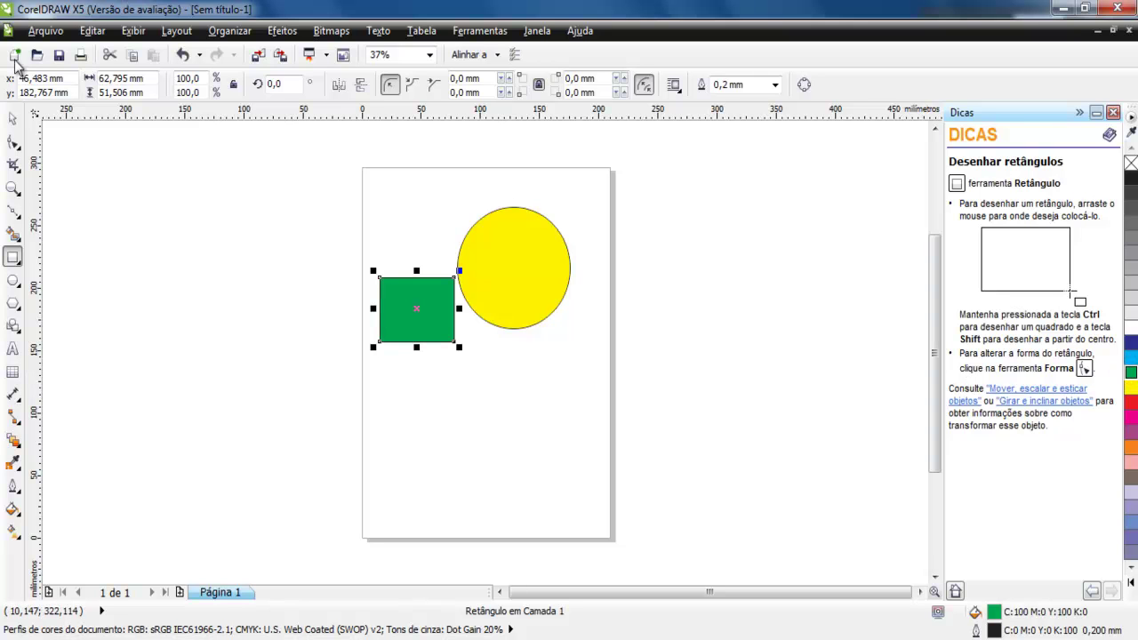
{"action": "left_click", "coordinate": [14, 121]}
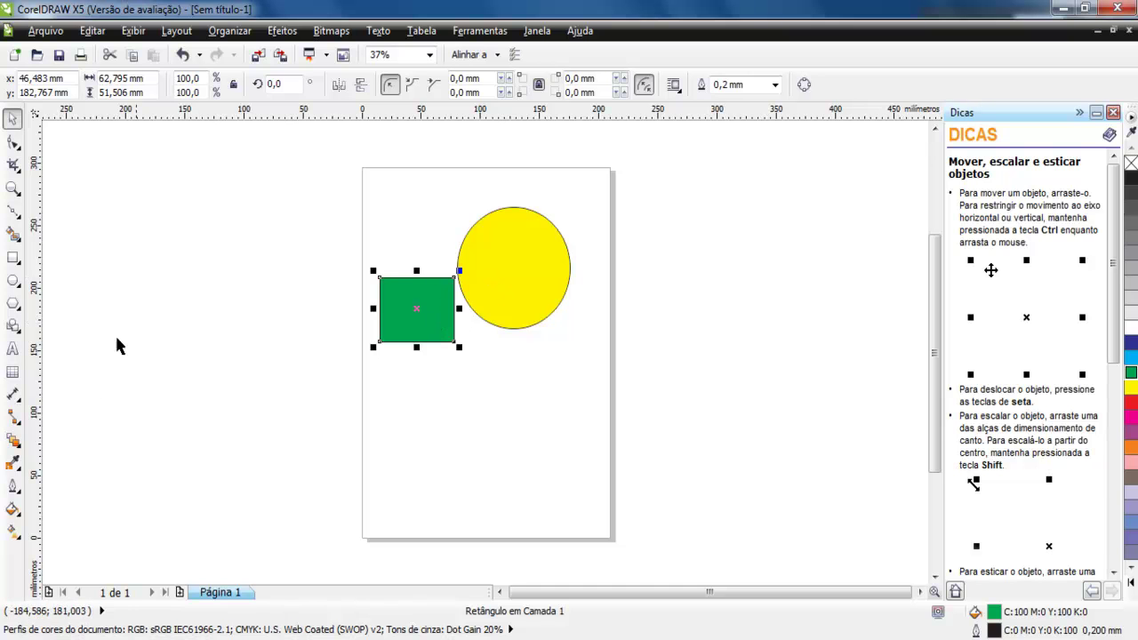
Blend the yellow ellipse into the green rectangle with the Blend tool, using 20 steps.
{"action": "left_click", "coordinate": [13, 439]}
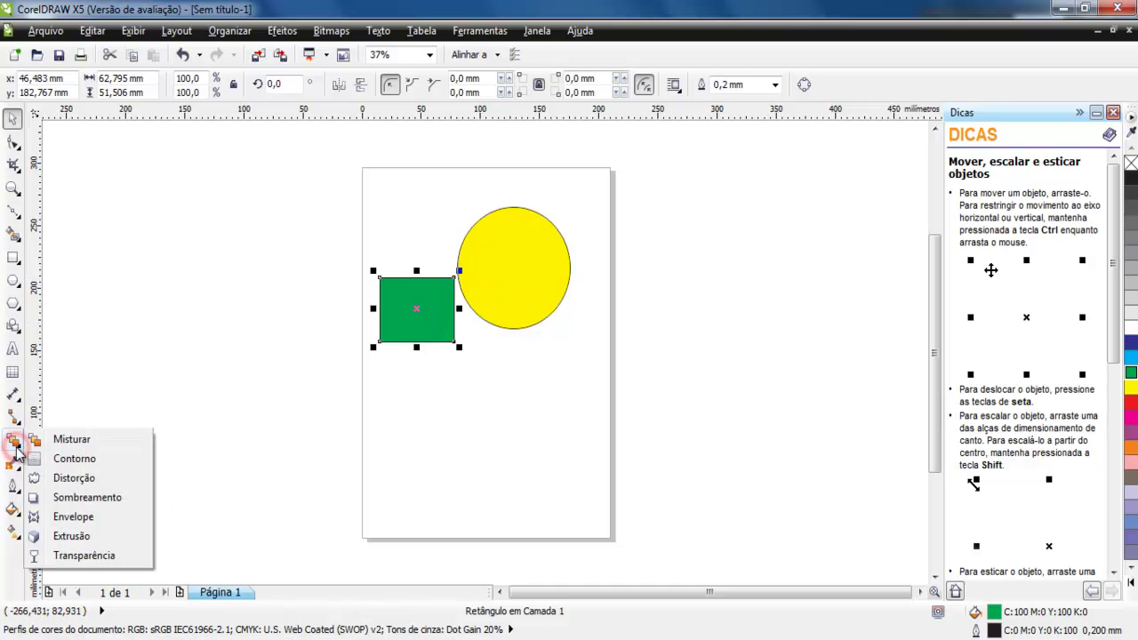
{"action": "left_click", "coordinate": [90, 439]}
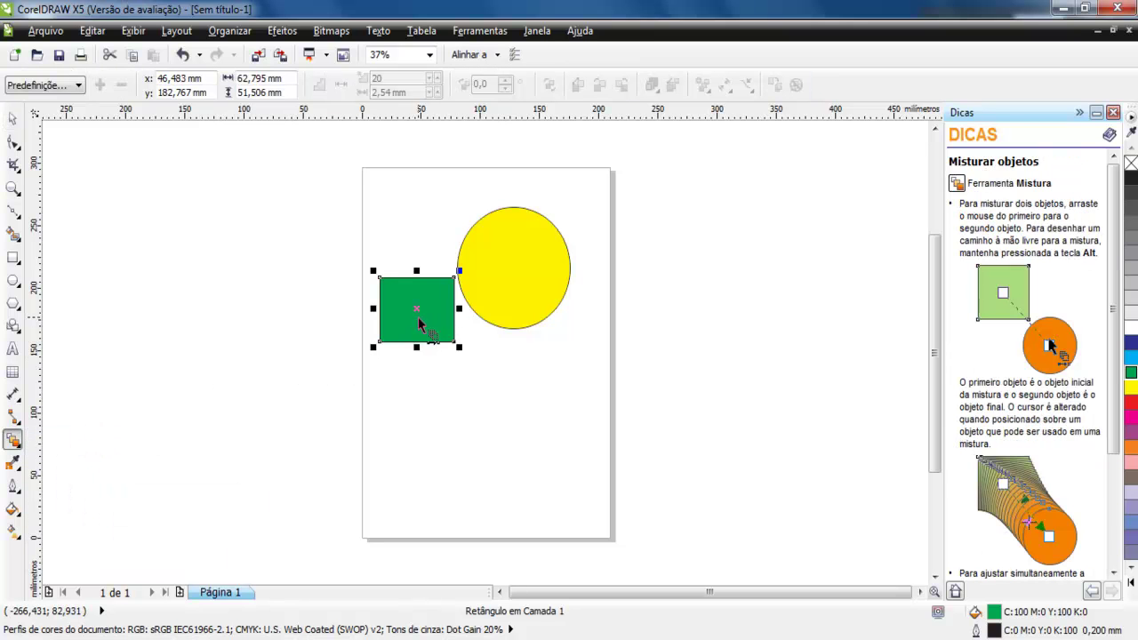
{"action": "left_click_drag", "start_coordinate": [521, 261], "coordinate": [416, 308]}
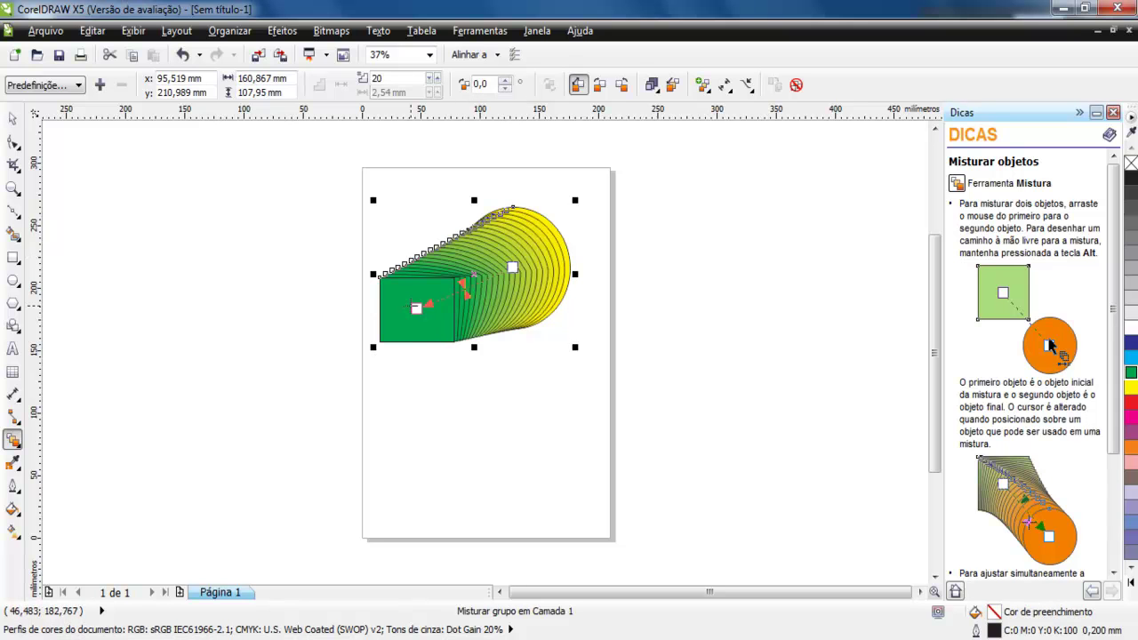
{"action": "left_click", "coordinate": [12, 117]}
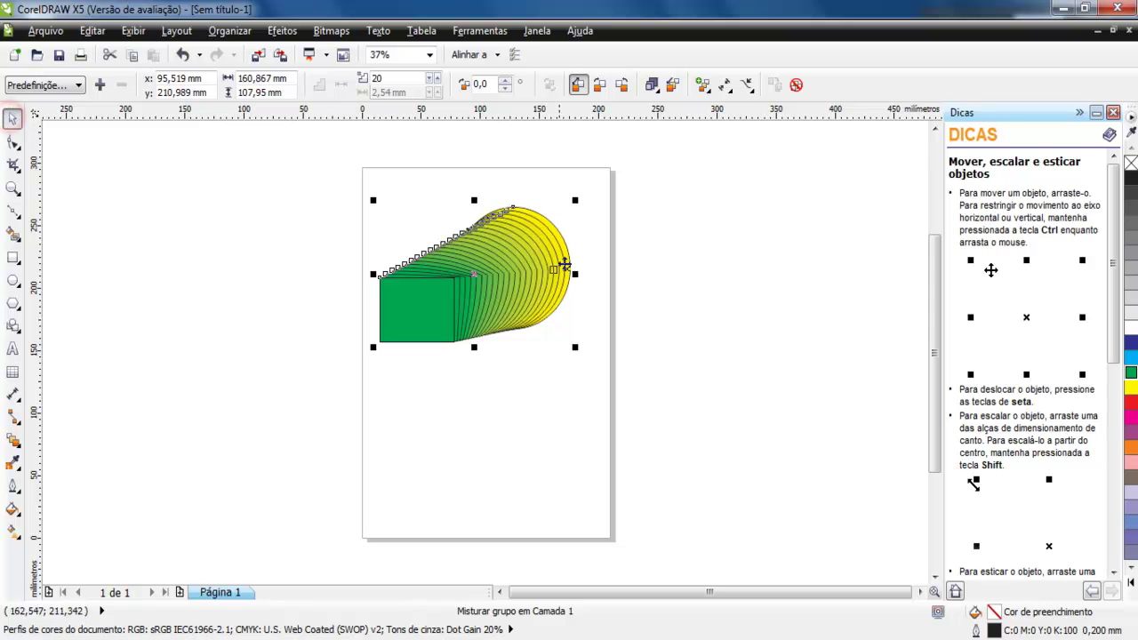
Remove the green rectangle and its blend, and place the remaining yellow ellipse in the page's upper right.
{"action": "left_click_drag", "start_coordinate": [433, 295], "coordinate": [374, 306]}
{"action": "left_click", "coordinate": [597, 364]}
{"action": "left_click_drag", "start_coordinate": [342, 346], "coordinate": [669, 476]}
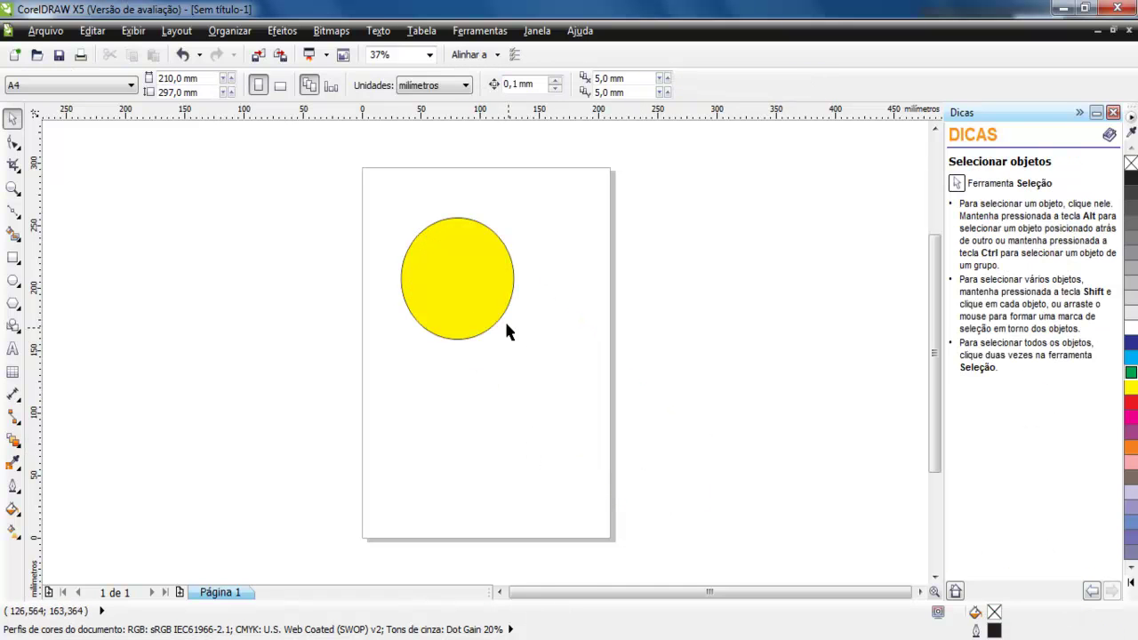
{"action": "left_click_drag", "start_coordinate": [444, 297], "coordinate": [500, 265]}
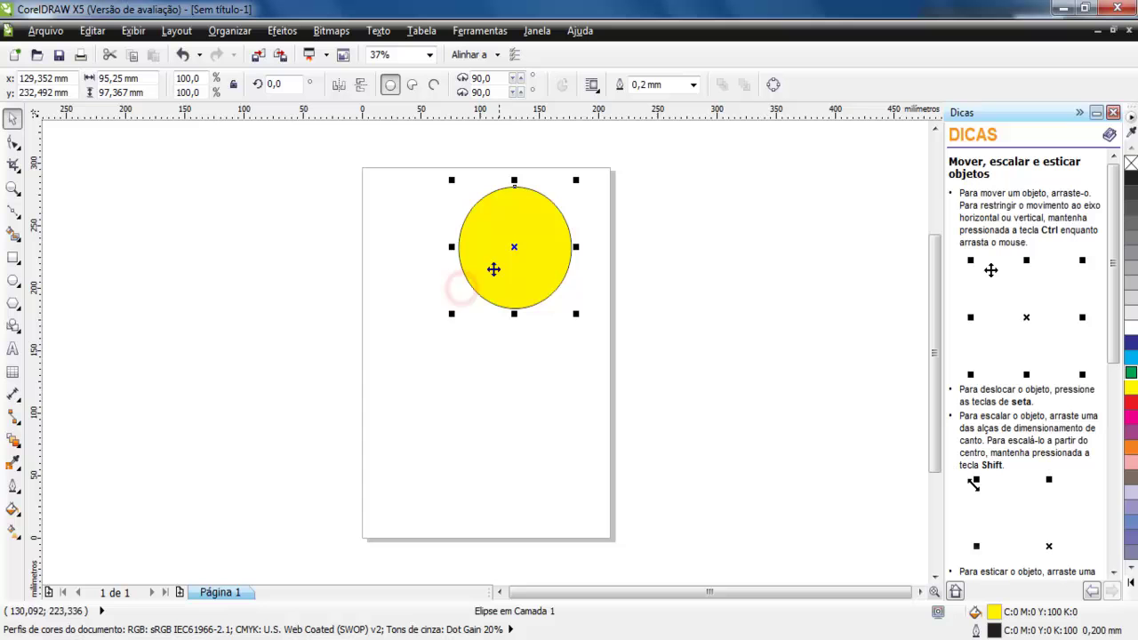
Draw a rectangle about 108 × 81 mm across the page's lower left edge and fill it green.
{"action": "left_click", "coordinate": [14, 258]}
{"action": "left_click_drag", "start_coordinate": [303, 368], "coordinate": [431, 469]}
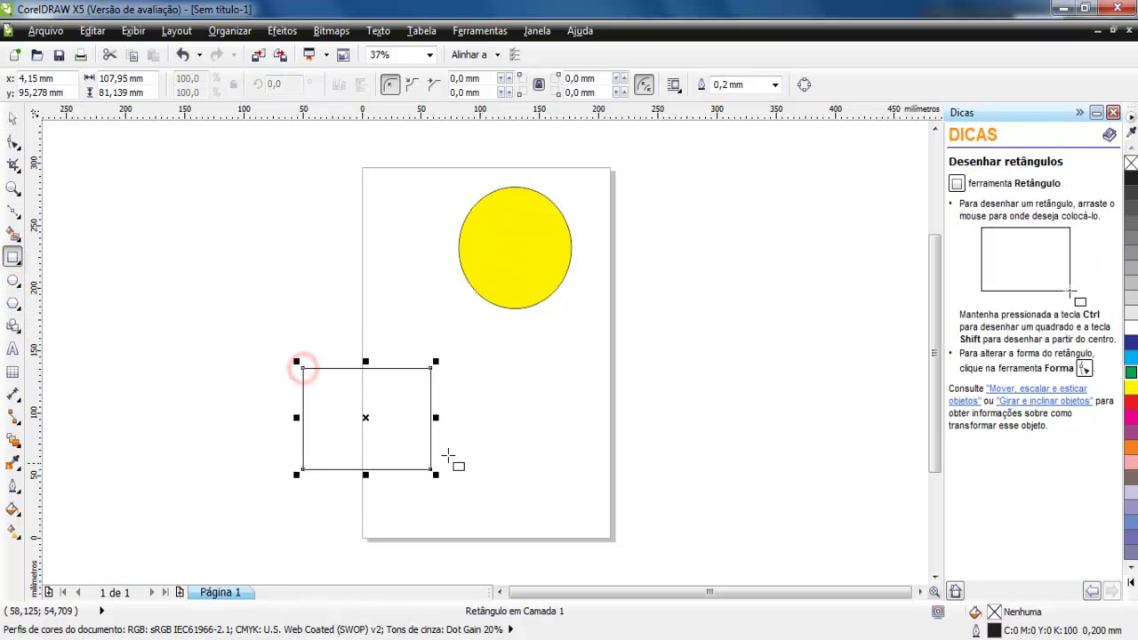
{"action": "left_click", "coordinate": [1130, 373]}
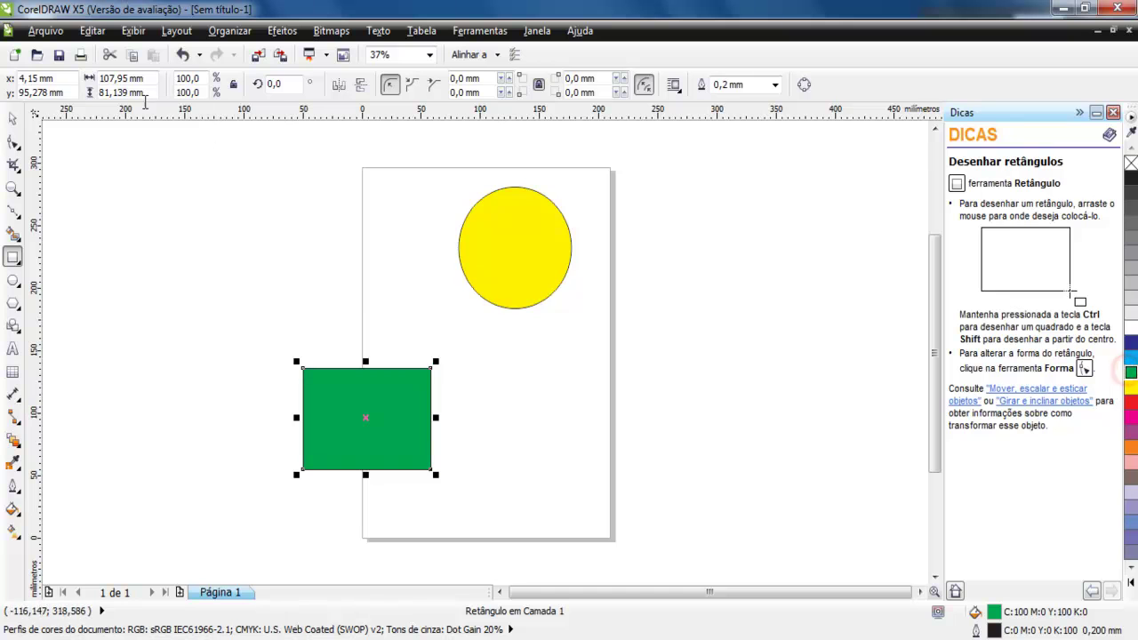
Move the green rectangle off the left side of the page and shift the yellow ellipse slightly down and right.
{"action": "left_click", "coordinate": [12, 117]}
{"action": "left_click_drag", "start_coordinate": [386, 409], "coordinate": [282, 286]}
{"action": "left_click_drag", "start_coordinate": [508, 272], "coordinate": [531, 292]}
{"action": "left_click", "coordinate": [264, 306]}
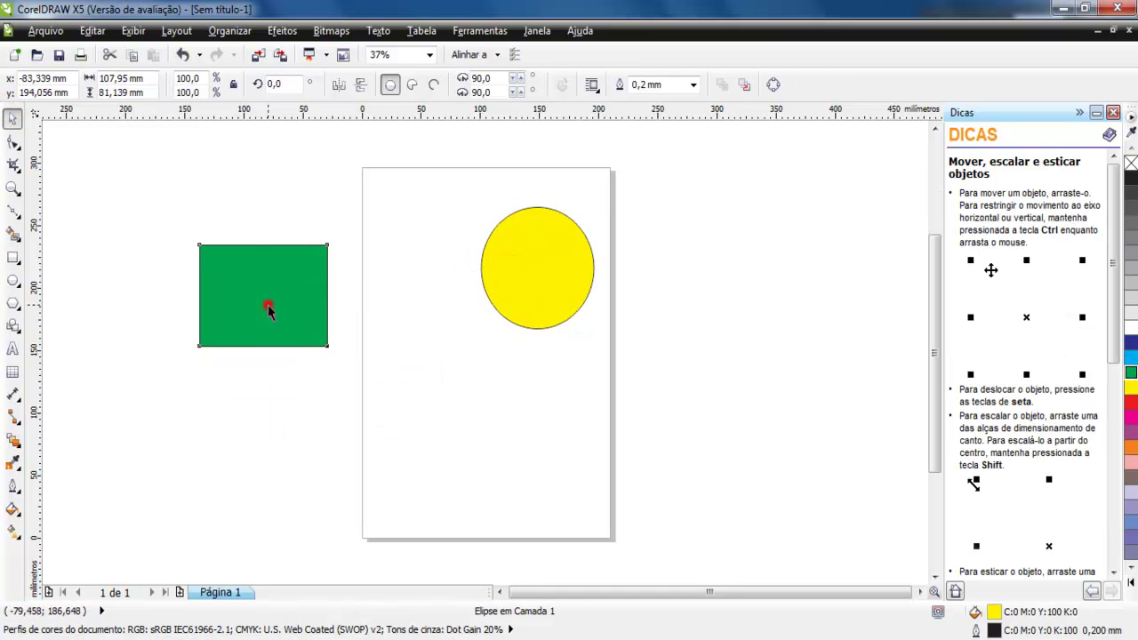
Blend the yellow ellipse into the green rectangle with 20 steps and split the blend at a middle shape.
{"action": "left_click", "coordinate": [13, 442]}
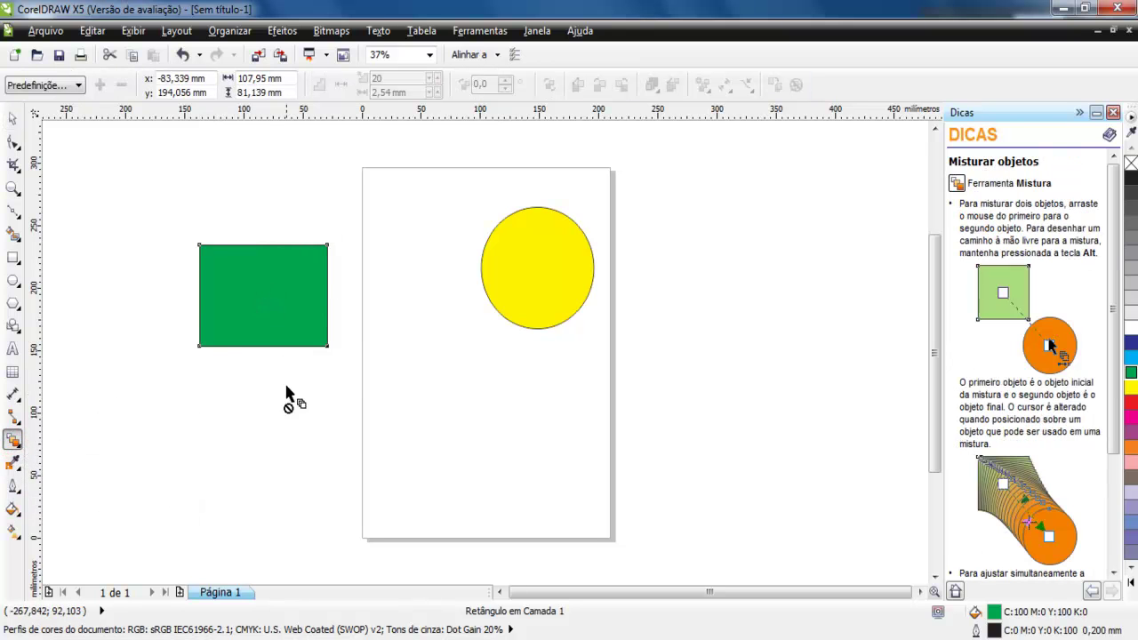
{"action": "left_click_drag", "start_coordinate": [522, 271], "coordinate": [275, 287]}
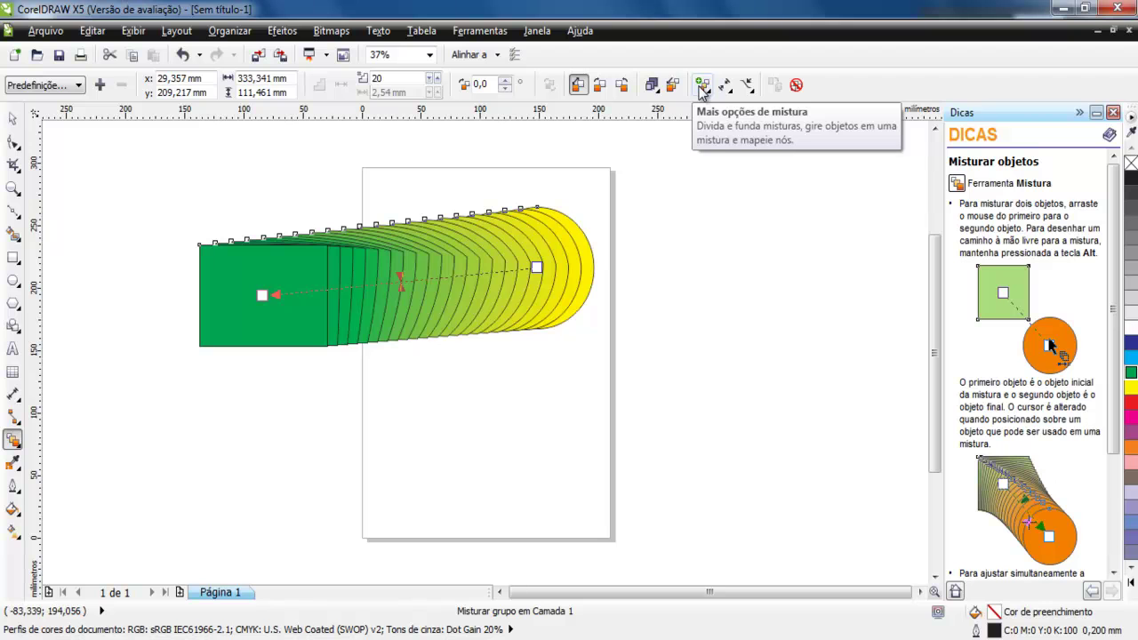
{"action": "left_click", "coordinate": [702, 87]}
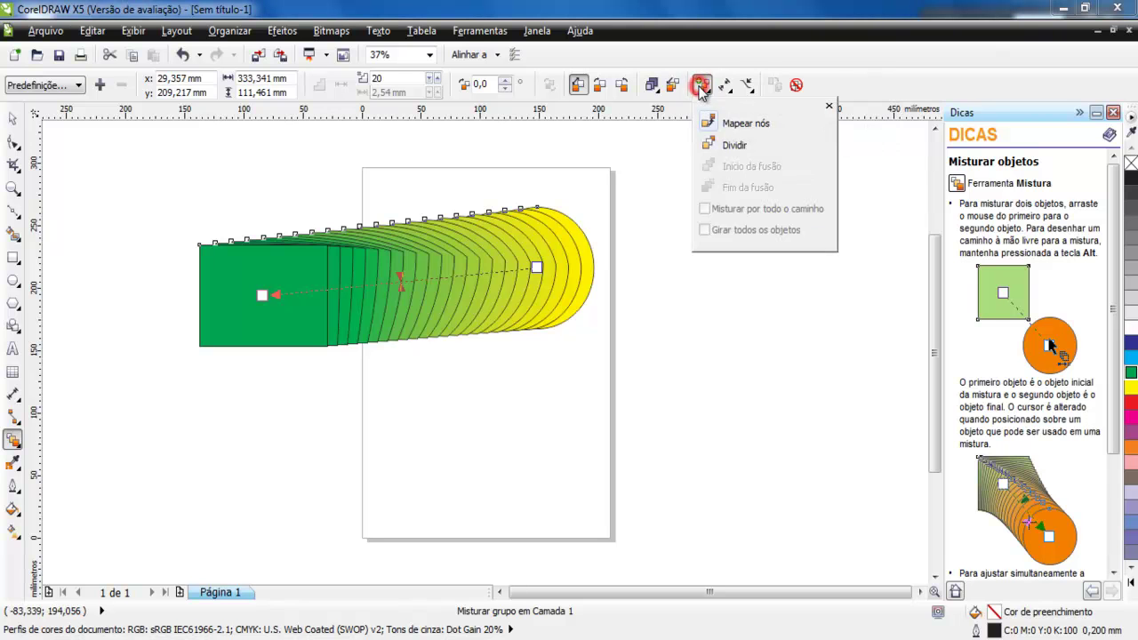
{"action": "left_click", "coordinate": [712, 148]}
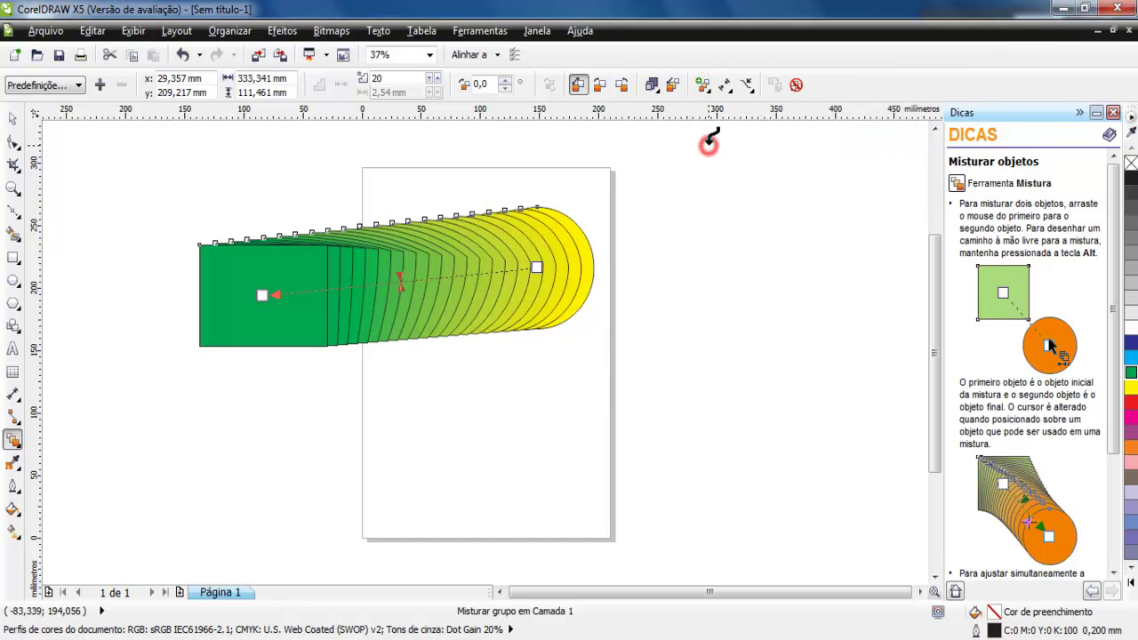
{"action": "left_click", "coordinate": [408, 229]}
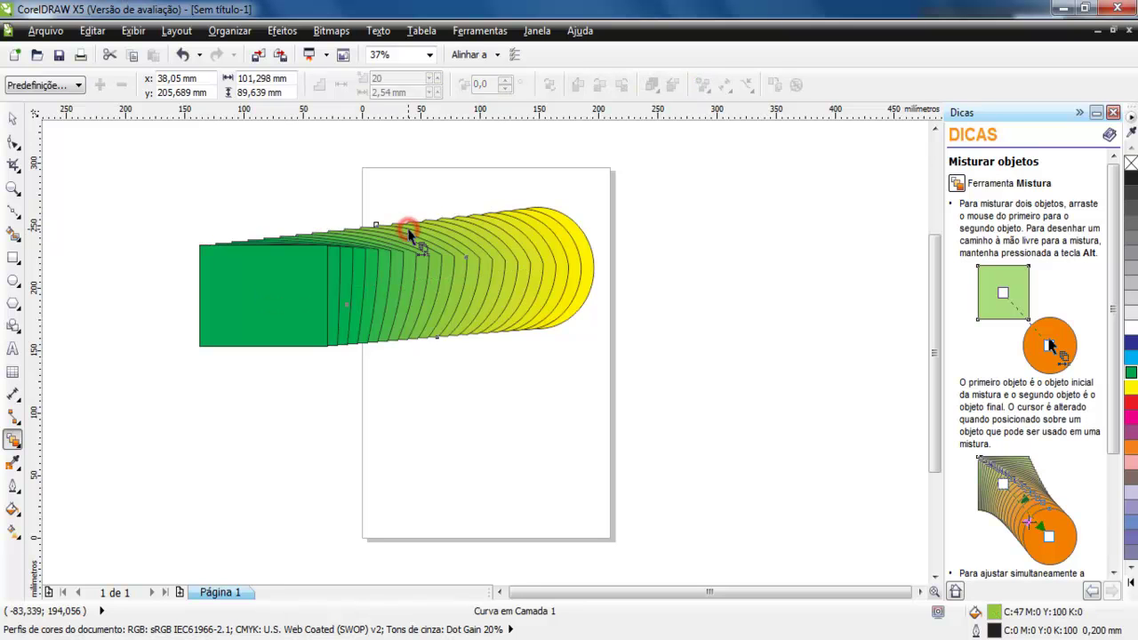
Move the split middle shape down to the page's lower part, and undo back to the unblended ellipse and rectangle.
{"action": "left_click", "coordinate": [11, 118]}
{"action": "left_click_drag", "start_coordinate": [408, 279], "coordinate": [453, 469]}
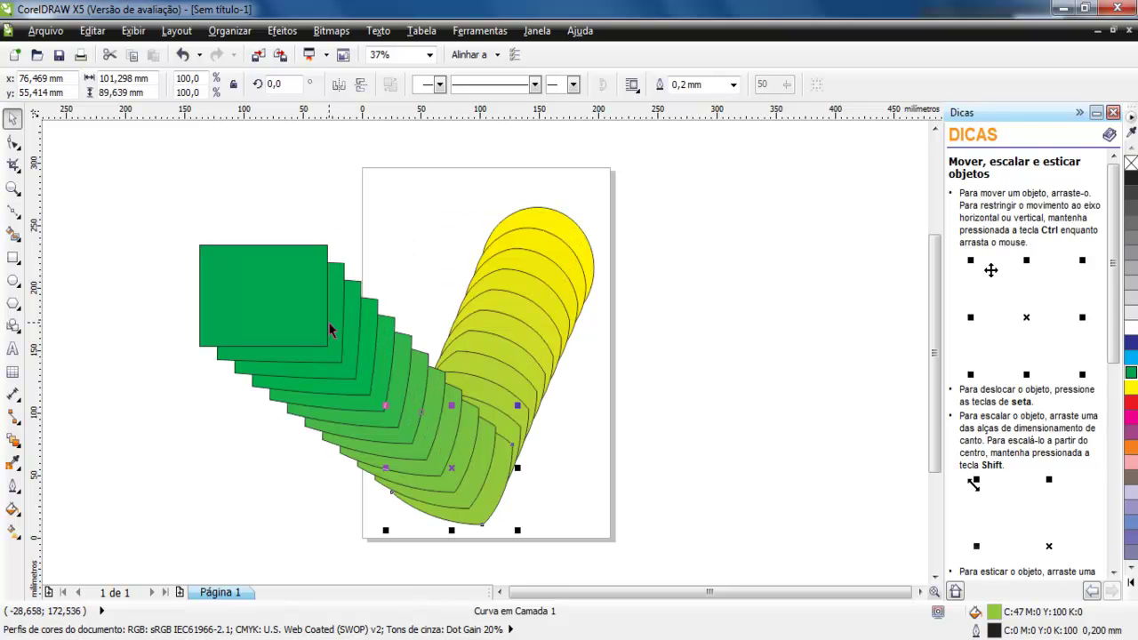
{"action": "key", "text": "ctrl+z"}
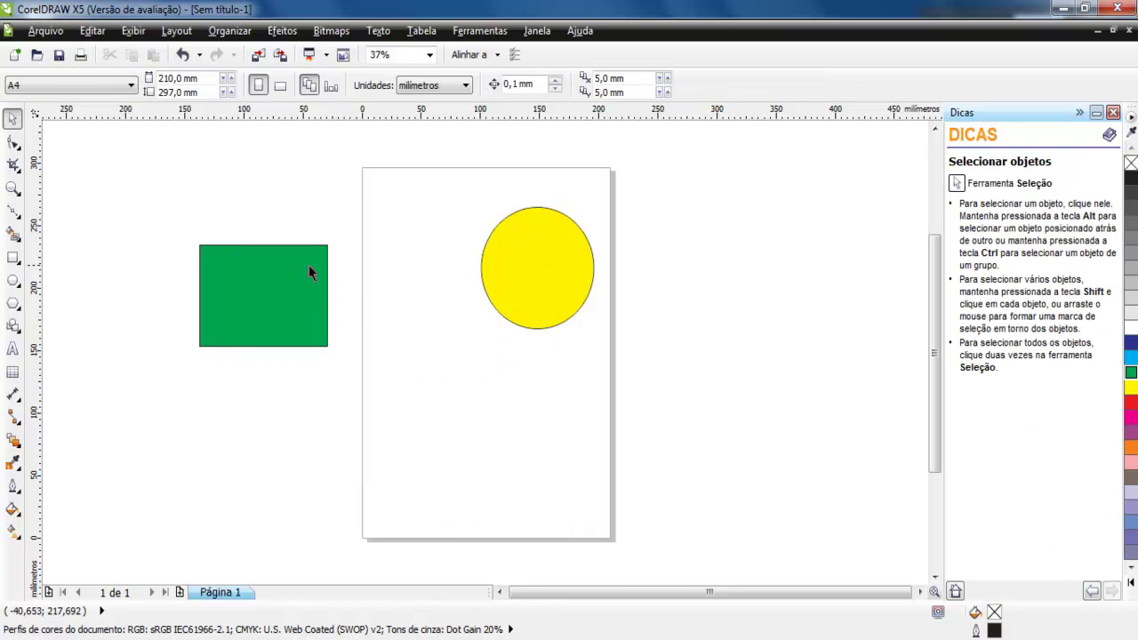
Move the yellow ellipse off the right side of the page and nudge the green rectangle slightly up.
{"action": "left_click", "coordinate": [303, 265]}
{"action": "left_click_drag", "start_coordinate": [539, 279], "coordinate": [703, 273]}
{"action": "left_click_drag", "start_coordinate": [258, 276], "coordinate": [266, 258]}
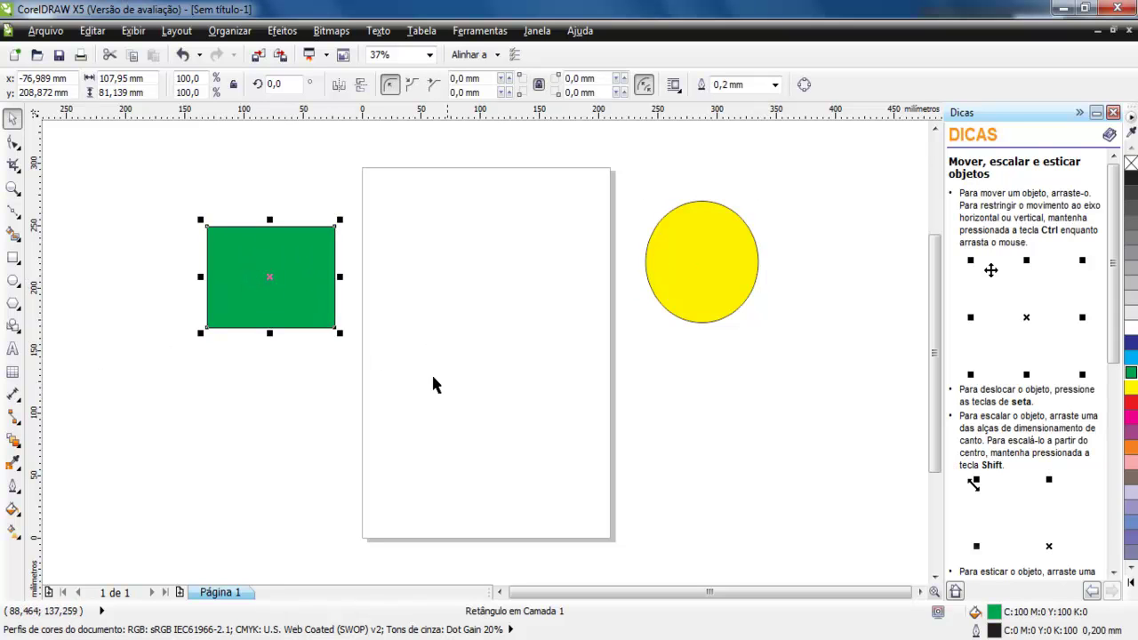
Blend the yellow ellipse into the green rectangle along a freehand curved path that dips across the lower page, using 20 steps.
{"action": "left_click", "coordinate": [13, 442]}
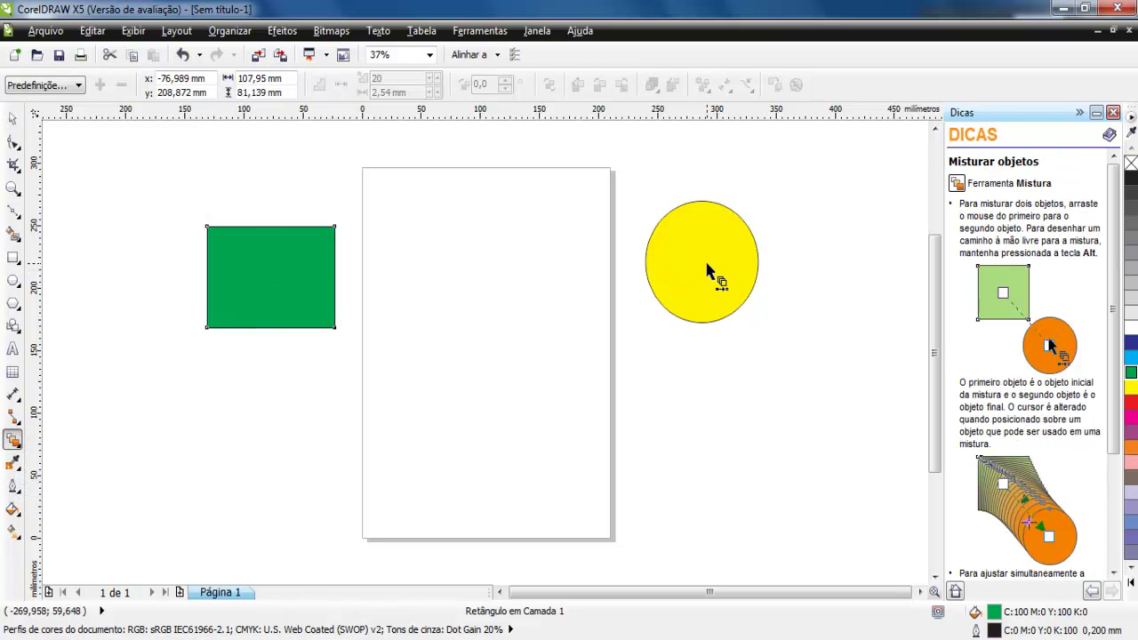
{"action": "mouse_move", "coordinate": [705, 260]}
{"action": "left_mouse_down"}
{"action": "mouse_move", "coordinate": [695, 324]}
{"action": "mouse_move", "coordinate": [578, 341]}
{"action": "mouse_move", "coordinate": [500, 478]}
{"action": "mouse_move", "coordinate": [429, 515]}
{"action": "mouse_move", "coordinate": [248, 450]}
{"action": "mouse_move", "coordinate": [160, 434]}
{"action": "mouse_move", "coordinate": [133, 357]}
{"action": "mouse_move", "coordinate": [155, 281]}
{"action": "mouse_move", "coordinate": [212, 258]}
{"action": "mouse_move", "coordinate": [274, 270]}
{"action": "left_mouse_up"}
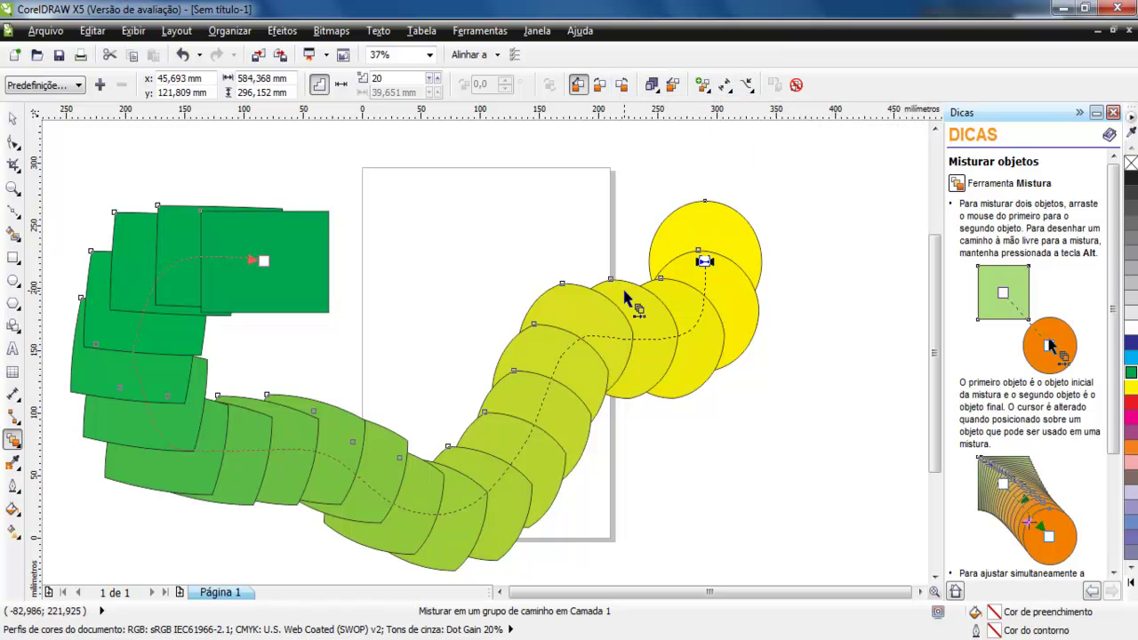
Delete the whole path blend, including the ellipse and rectangle.
{"action": "left_click", "coordinate": [14, 122]}
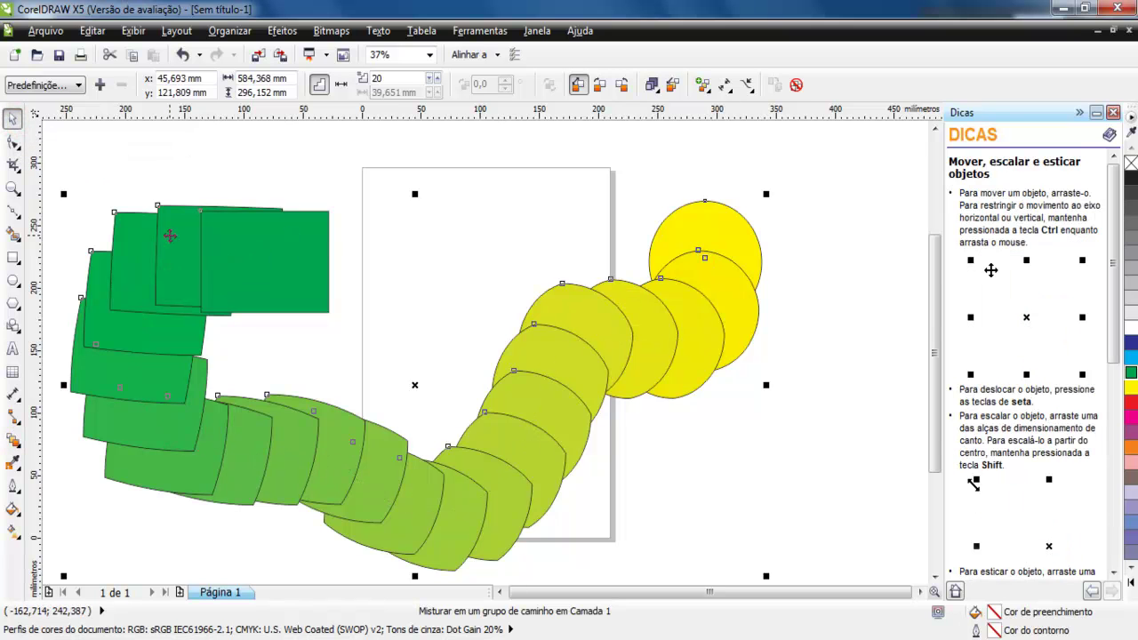
{"action": "key", "text": "Delete"}
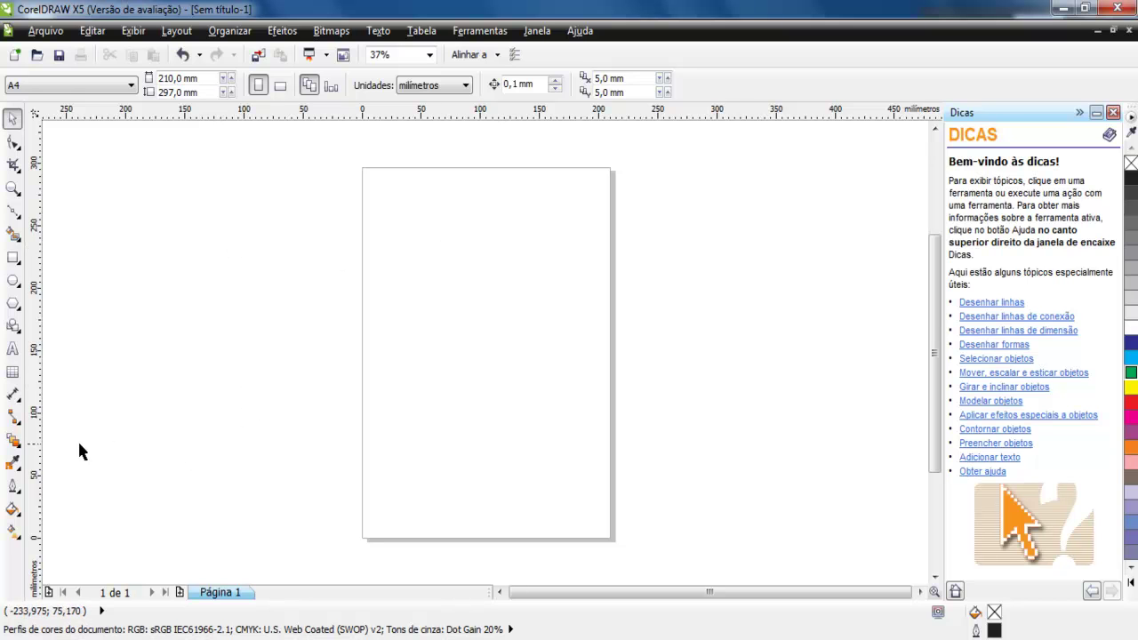
Draw an unfilled rectangle about 87 × 68 mm on the upper page and a yellow-filled ellipse about 88 × 85 mm below it.
{"action": "left_click", "coordinate": [14, 445]}
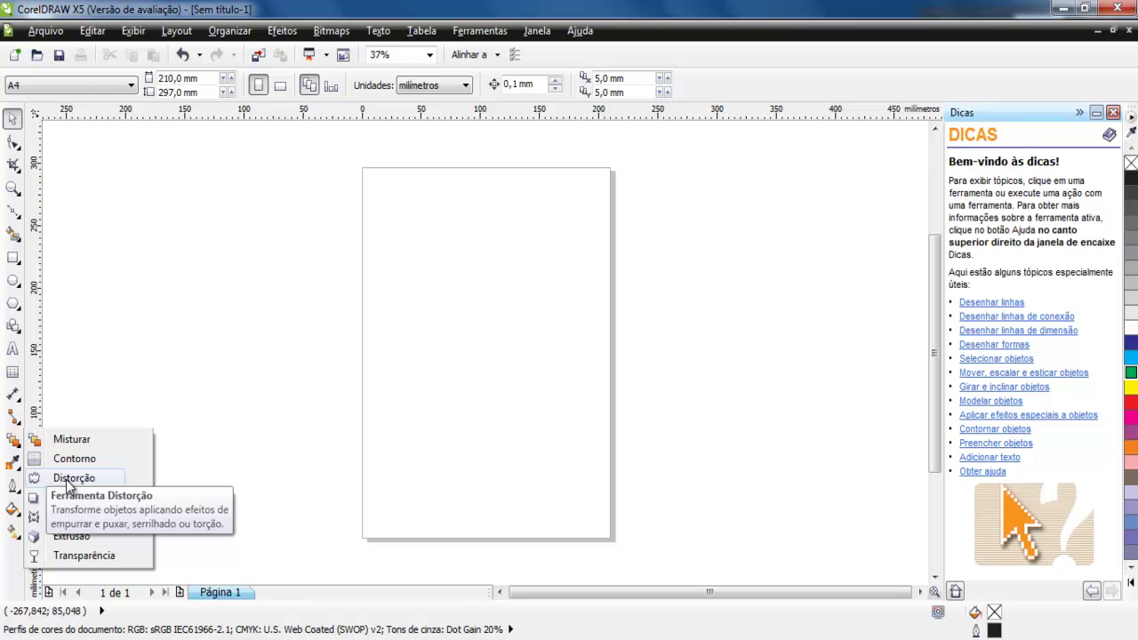
{"action": "left_click", "coordinate": [13, 258]}
{"action": "left_click_drag", "start_coordinate": [442, 234], "coordinate": [546, 320]}
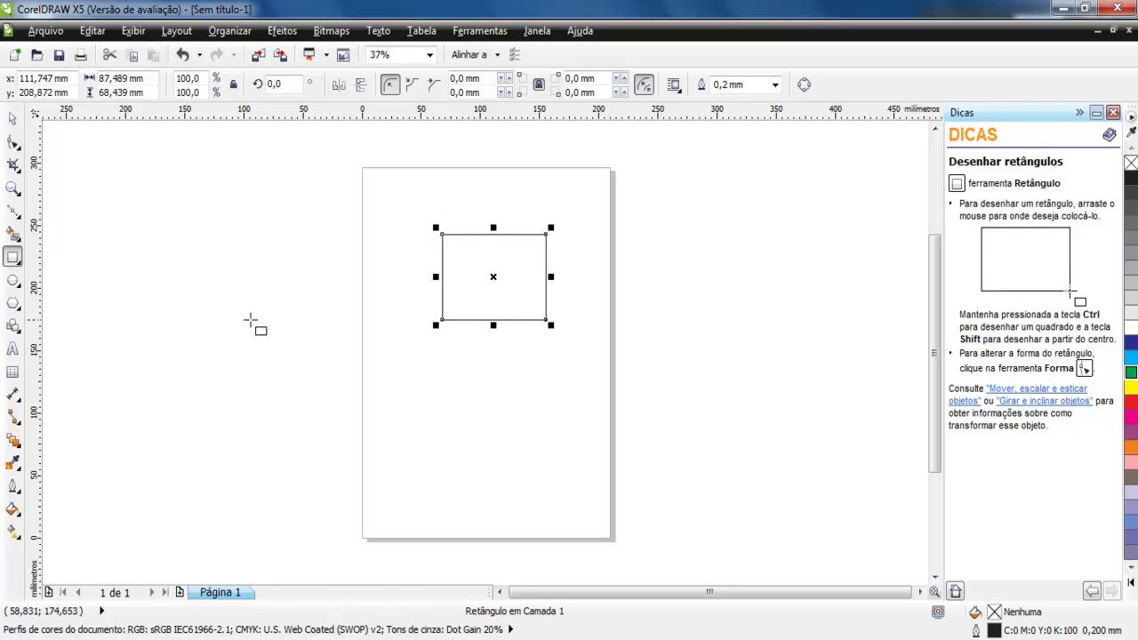
{"action": "left_click", "coordinate": [12, 281]}
{"action": "left_click_drag", "start_coordinate": [432, 370], "coordinate": [541, 481]}
{"action": "left_click", "coordinate": [1132, 386]}
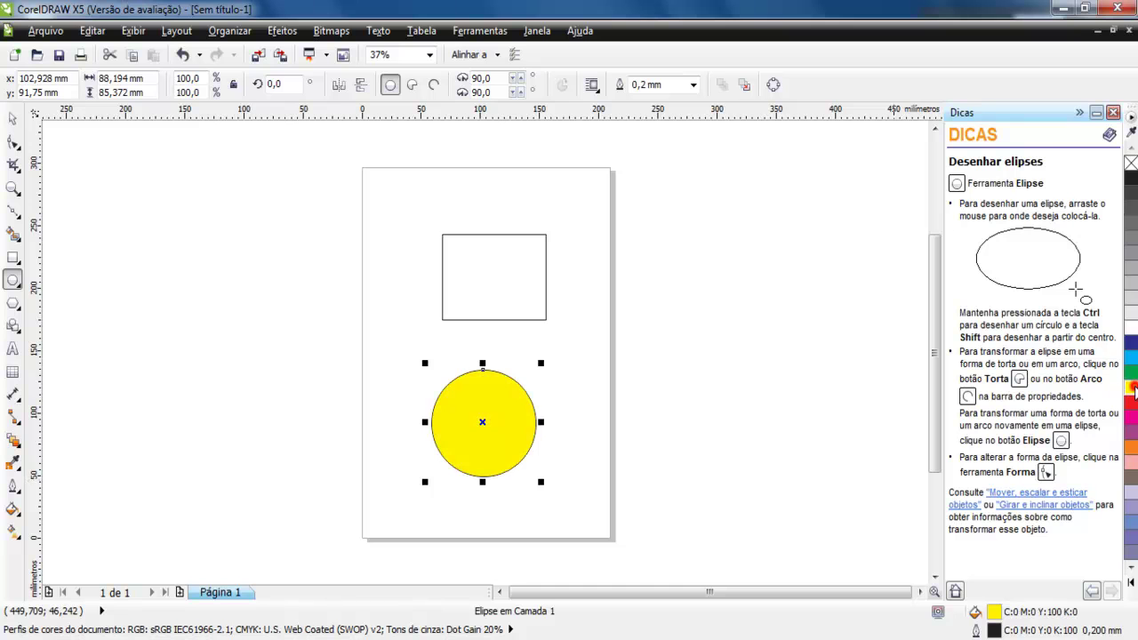
Try a zipper distortion on the yellow ellipse with an amplitude of about 51 and a frequency of 5, and undo it.
{"action": "left_click", "coordinate": [16, 119]}
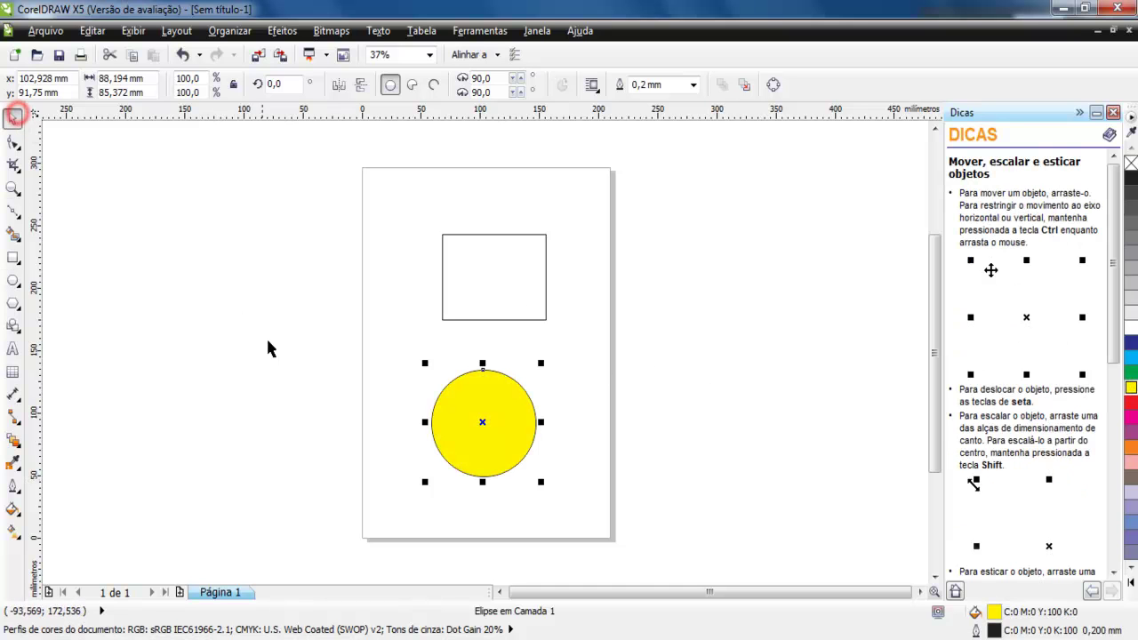
{"action": "left_click", "coordinate": [11, 443]}
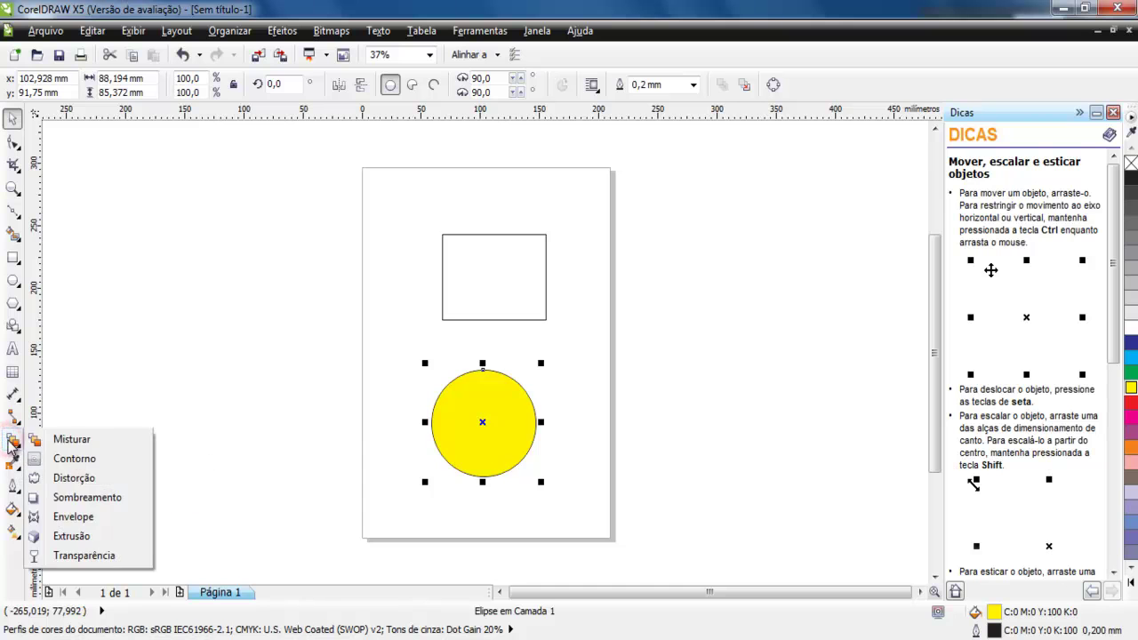
{"action": "left_click", "coordinate": [71, 480]}
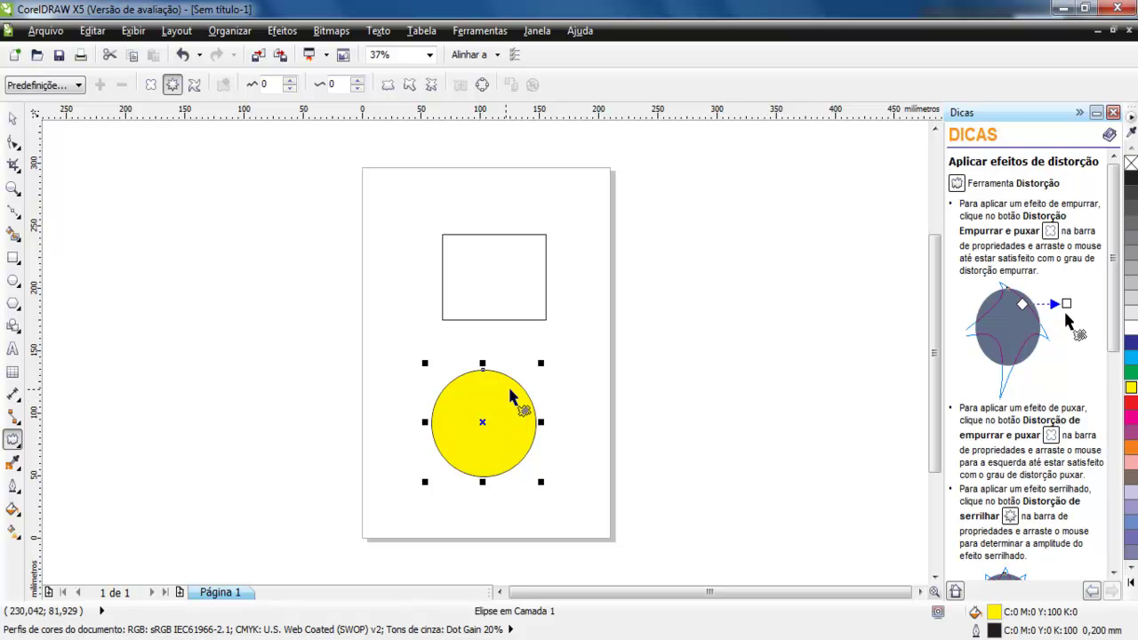
{"action": "left_click_drag", "start_coordinate": [506, 394], "coordinate": [547, 474]}
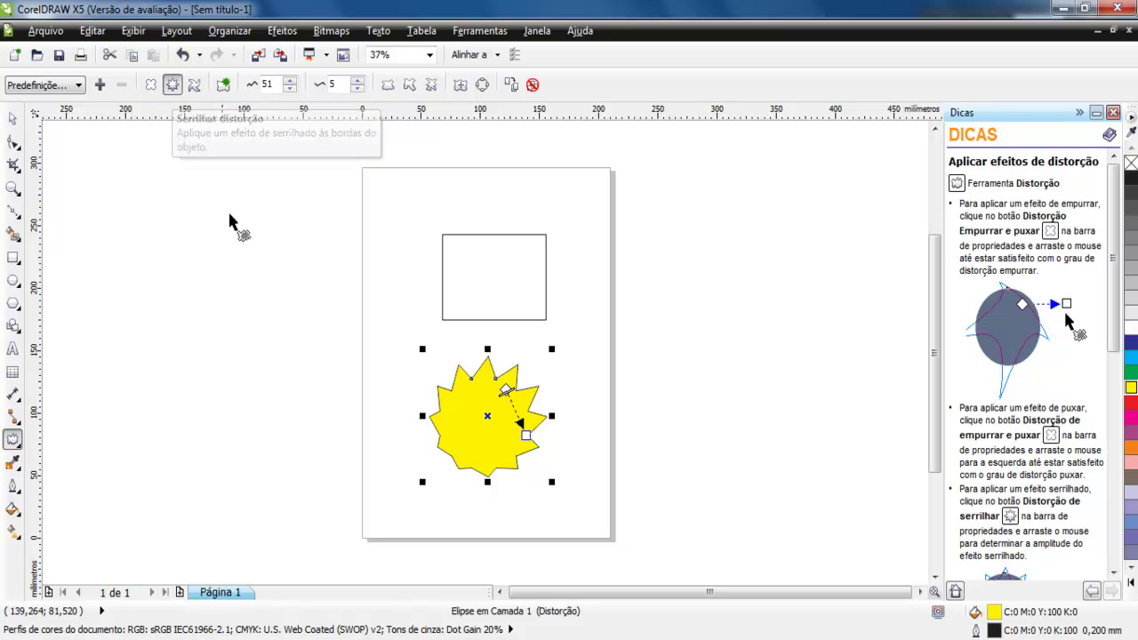
{"action": "key", "text": "ctrl+z"}
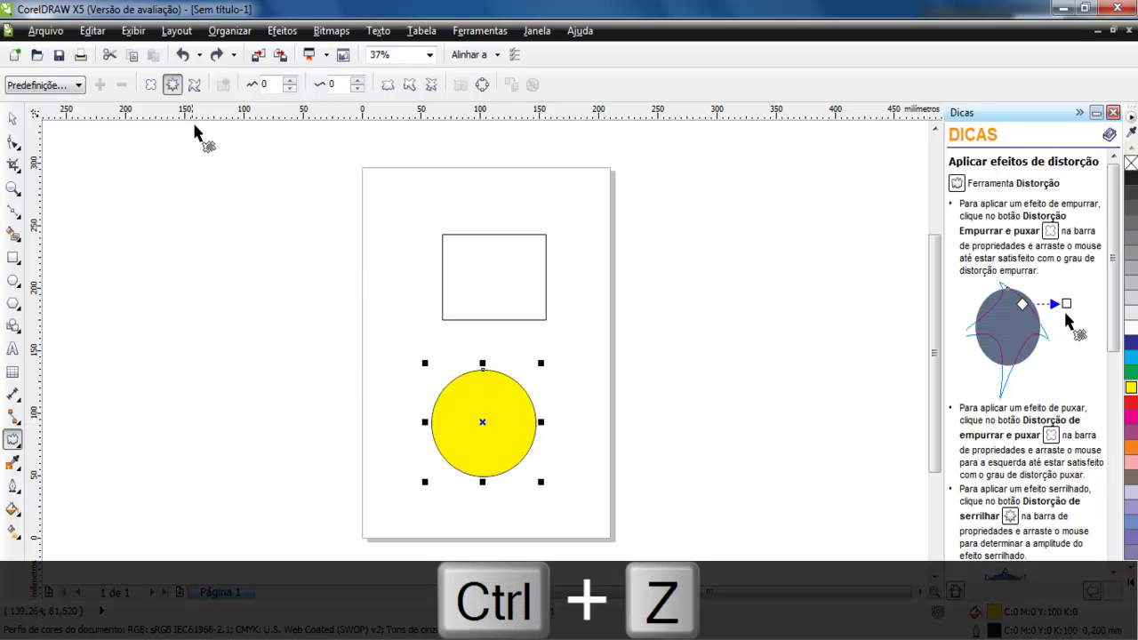
Try an off-centre push-and-pull distortion of about 58 on the yellow ellipse, starting from its upper right area, and undo it.
{"action": "left_click", "coordinate": [152, 85]}
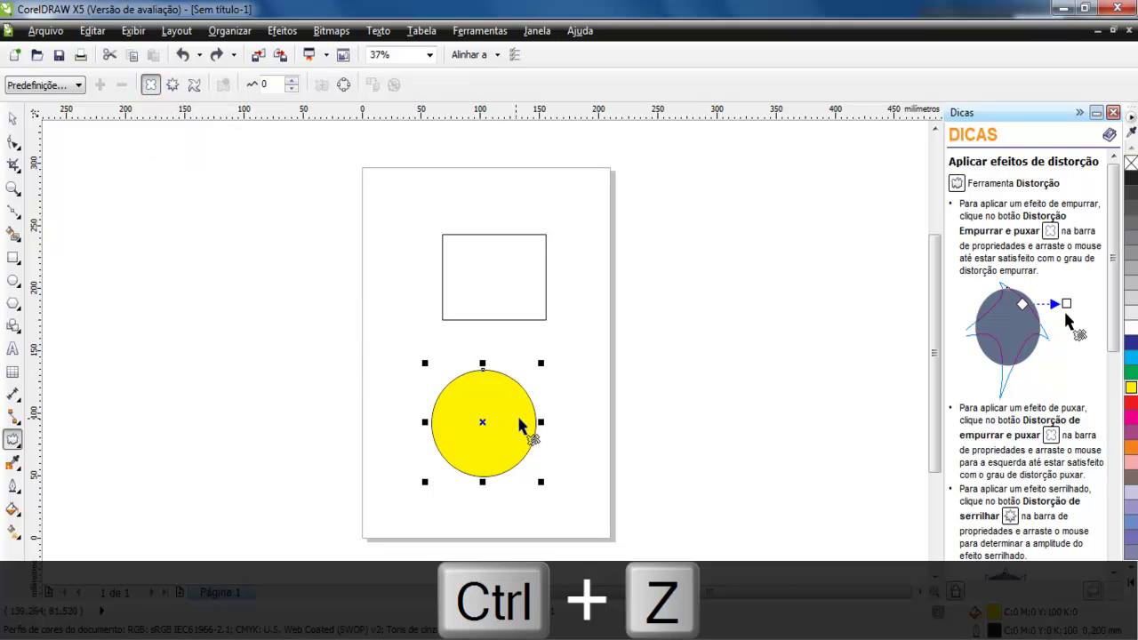
{"action": "left_click_drag", "start_coordinate": [505, 393], "coordinate": [537, 526]}
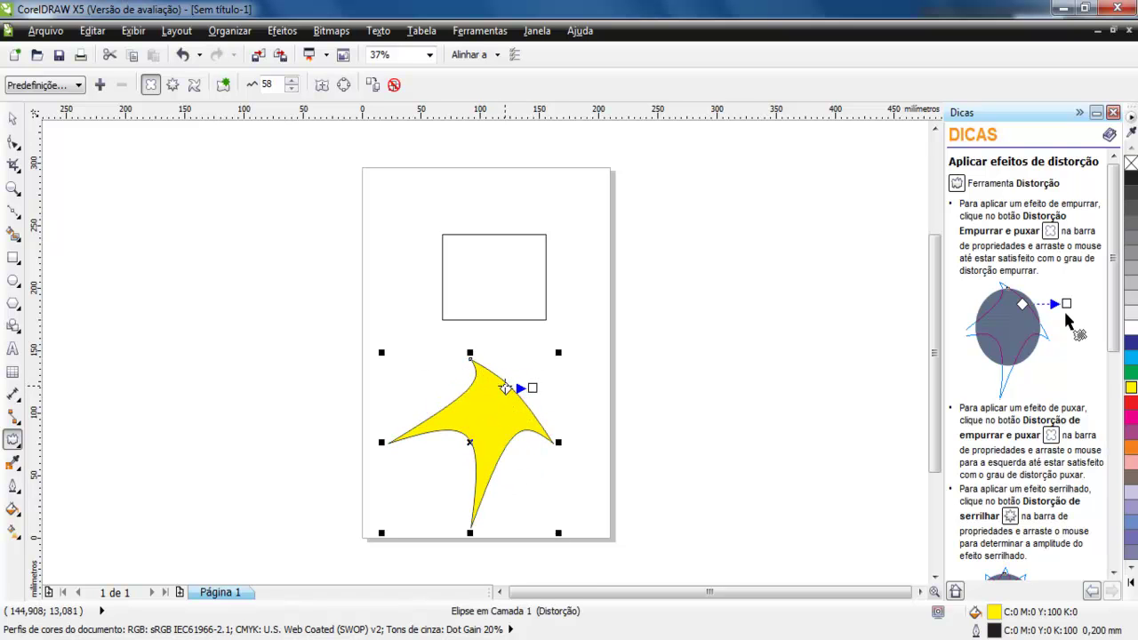
{"action": "key", "text": "ctrl+z"}
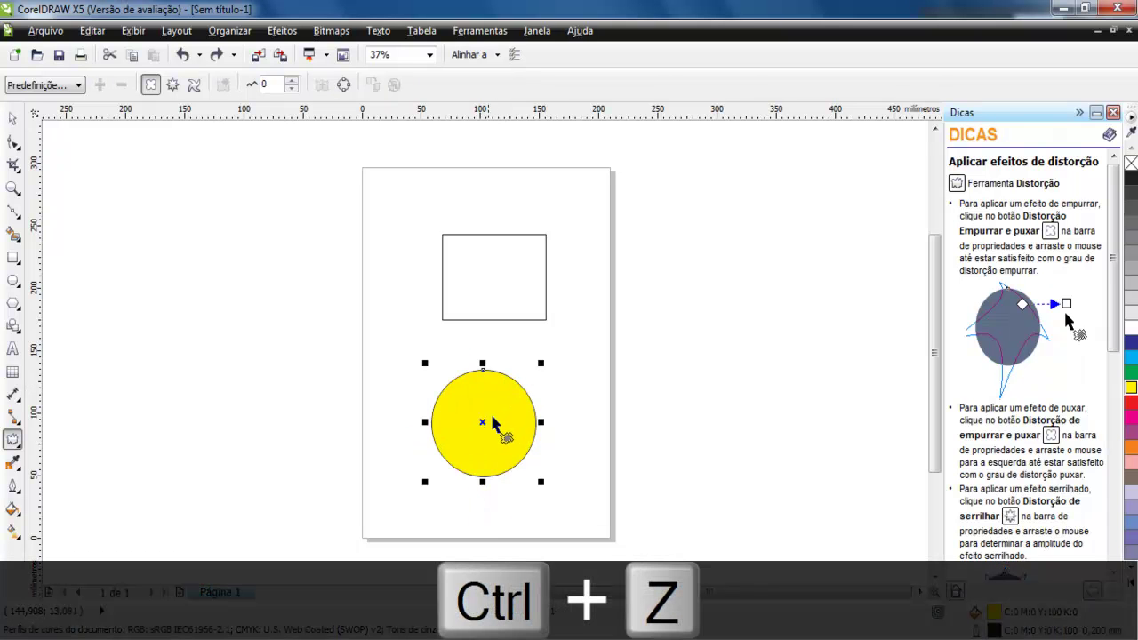
Try push-and-pull distortions of about 96 and -60 from the centre of the yellow ellipse, undoing each one.
{"action": "left_click_drag", "start_coordinate": [482, 425], "coordinate": [526, 500]}
{"action": "key", "text": "ctrl+z"}
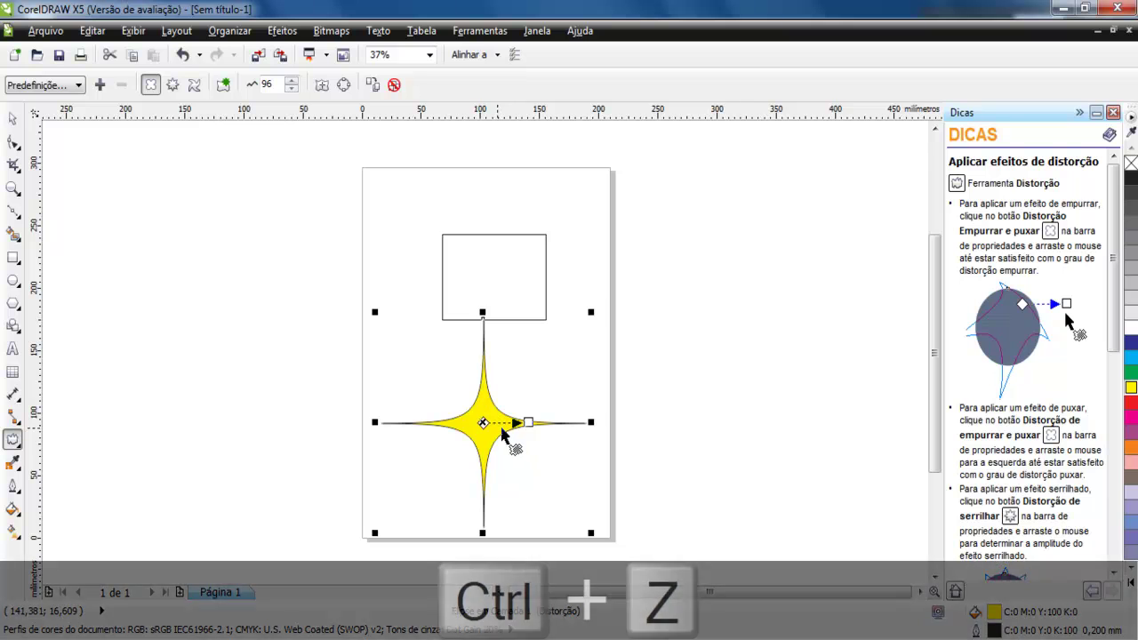
{"action": "left_click_drag", "start_coordinate": [483, 424], "coordinate": [453, 423]}
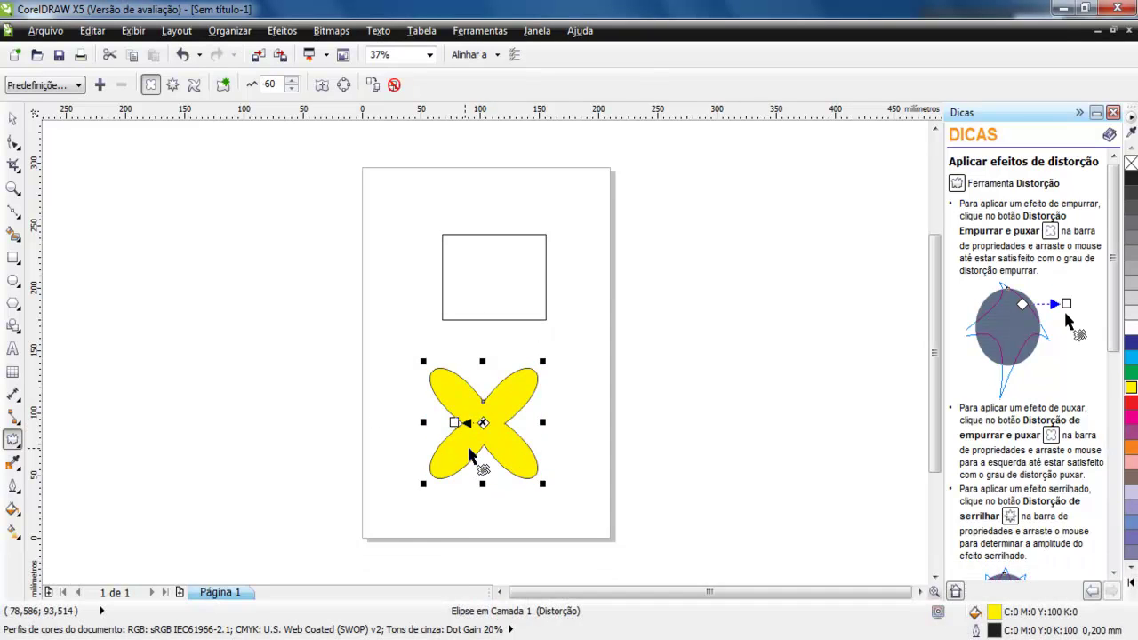
{"action": "key", "text": "ctrl+z"}
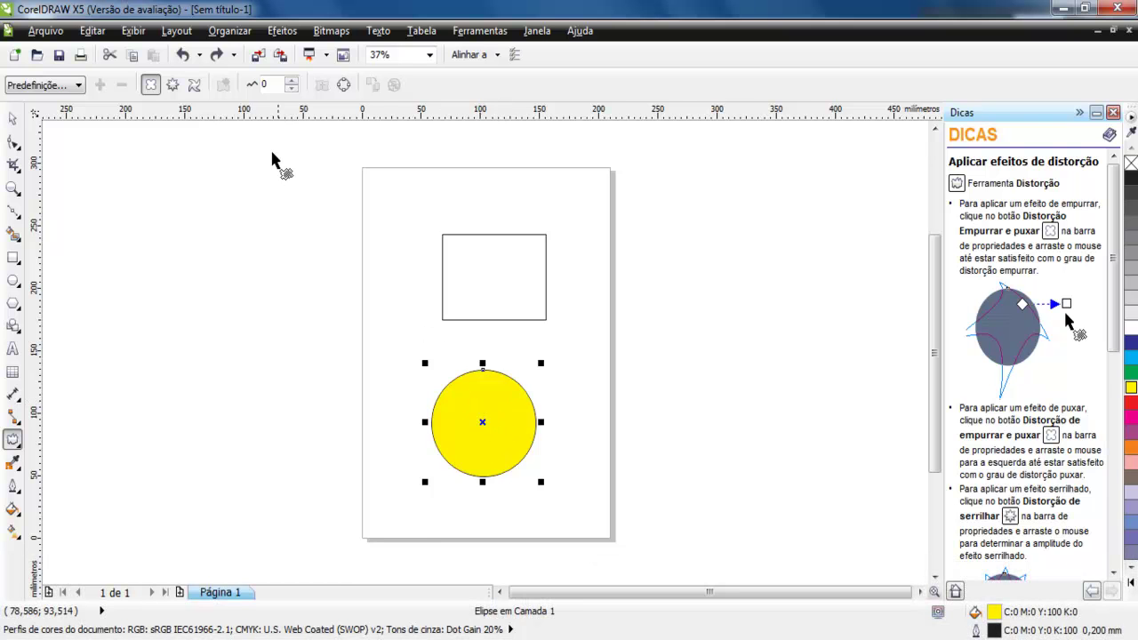
Apply a clockwise twister distortion of about 161 degrees from the centre of the yellow ellipse.
{"action": "left_click", "coordinate": [193, 85]}
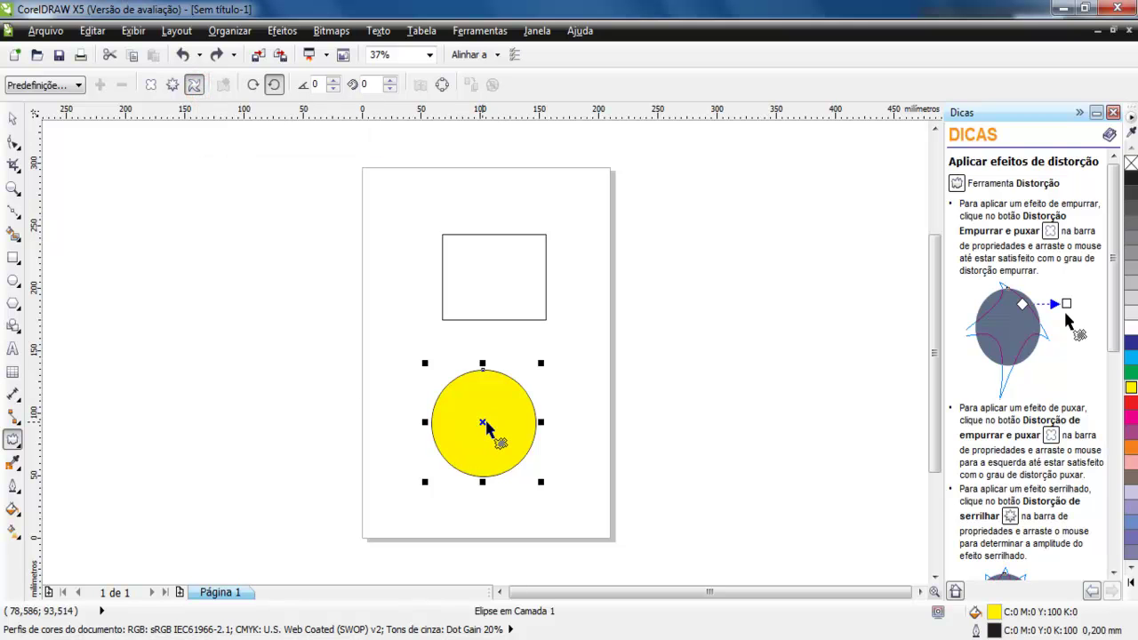
{"action": "left_click_drag", "start_coordinate": [484, 422], "coordinate": [373, 461]}
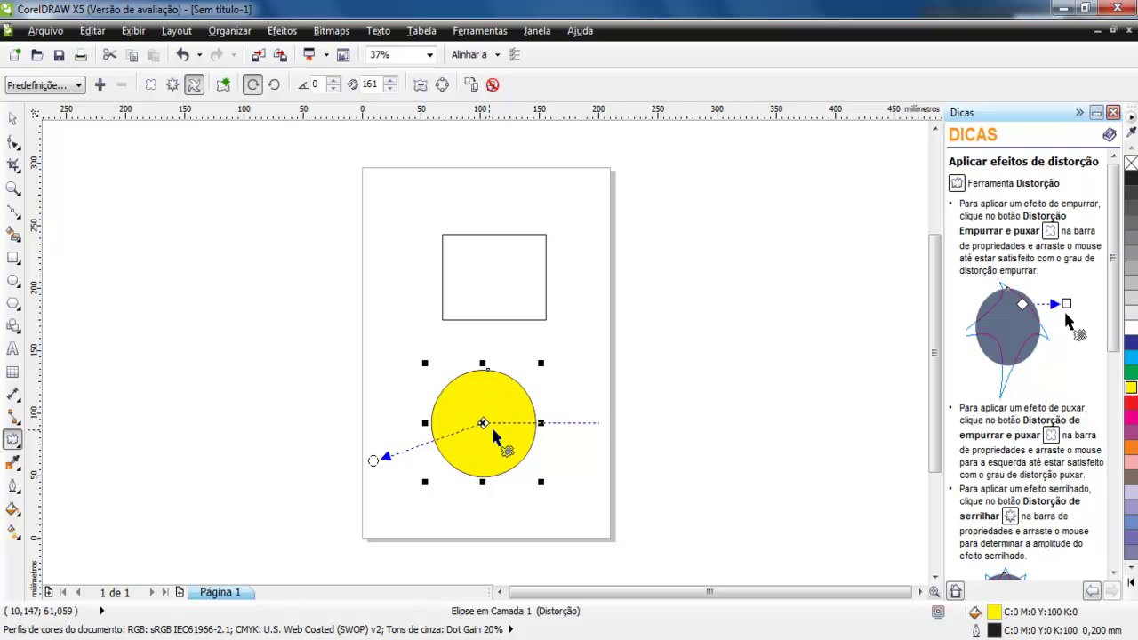
Try a clockwise twister distortion of 3 full rotations plus about 77 degrees from the rectangle's centre, and undo it.
{"action": "left_click", "coordinate": [484, 274]}
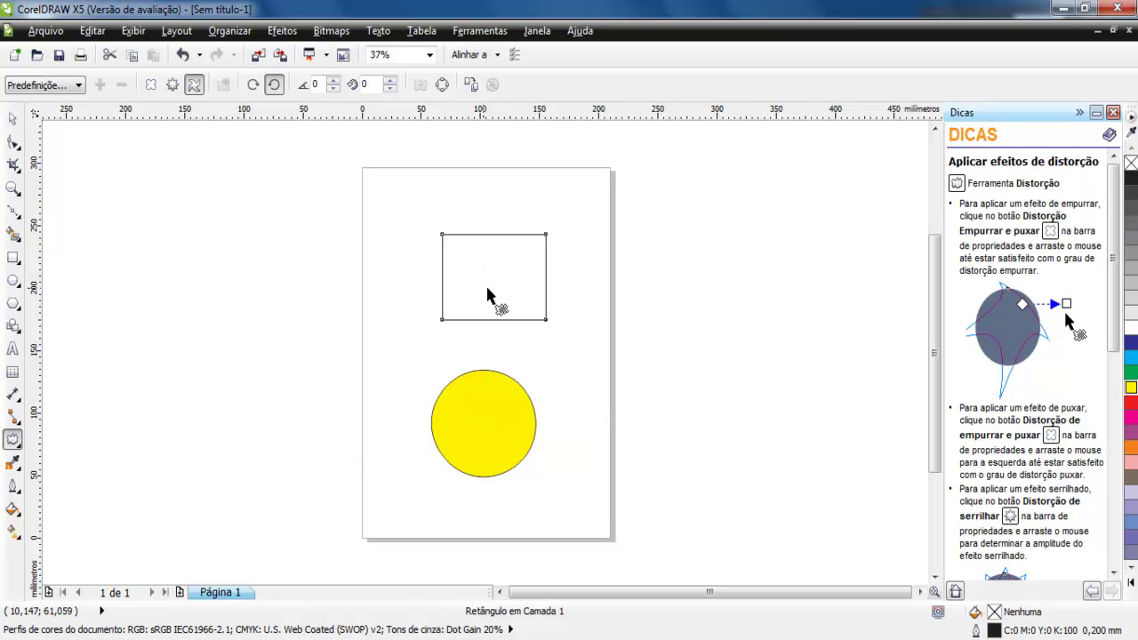
{"action": "left_click_drag", "start_coordinate": [490, 277], "coordinate": [648, 282]}
{"action": "mouse_move", "coordinate": [360, 369]}
{"action": "left_mouse_down"}
{"action": "mouse_move", "coordinate": [361, 198]}
{"action": "mouse_move", "coordinate": [503, 150]}
{"action": "mouse_move", "coordinate": [582, 324]}
{"action": "mouse_move", "coordinate": [420, 369]}
{"action": "mouse_move", "coordinate": [490, 133]}
{"action": "mouse_move", "coordinate": [531, 394]}
{"action": "mouse_move", "coordinate": [399, 249]}
{"action": "mouse_move", "coordinate": [528, 194]}
{"action": "mouse_move", "coordinate": [510, 345]}
{"action": "mouse_move", "coordinate": [343, 356]}
{"action": "left_mouse_up"}
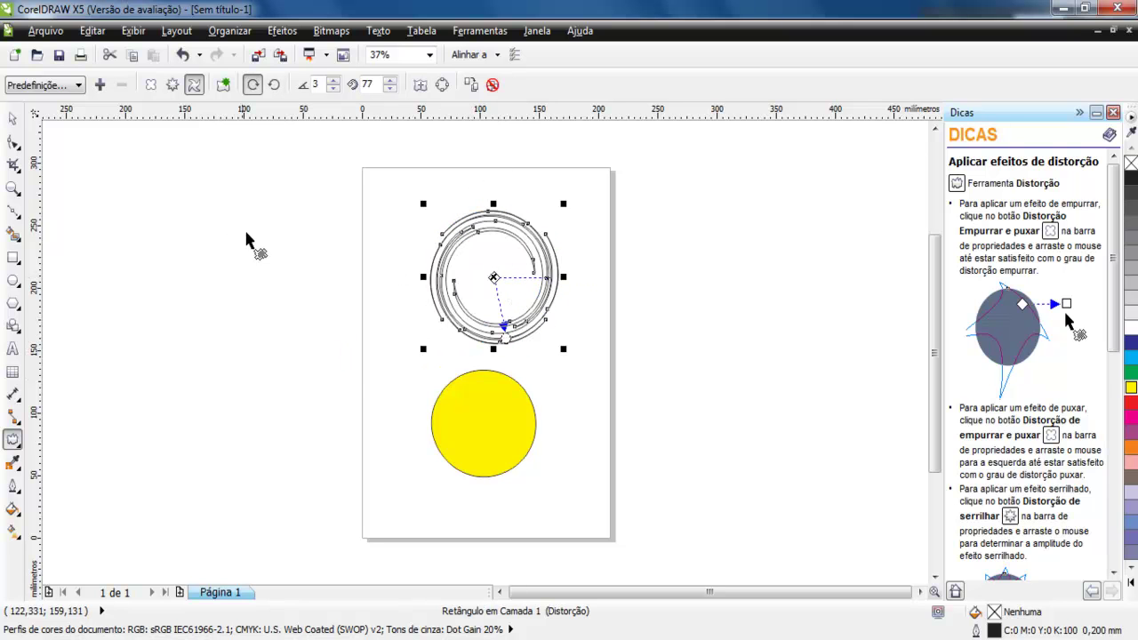
{"action": "key", "text": "ctrl+z"}
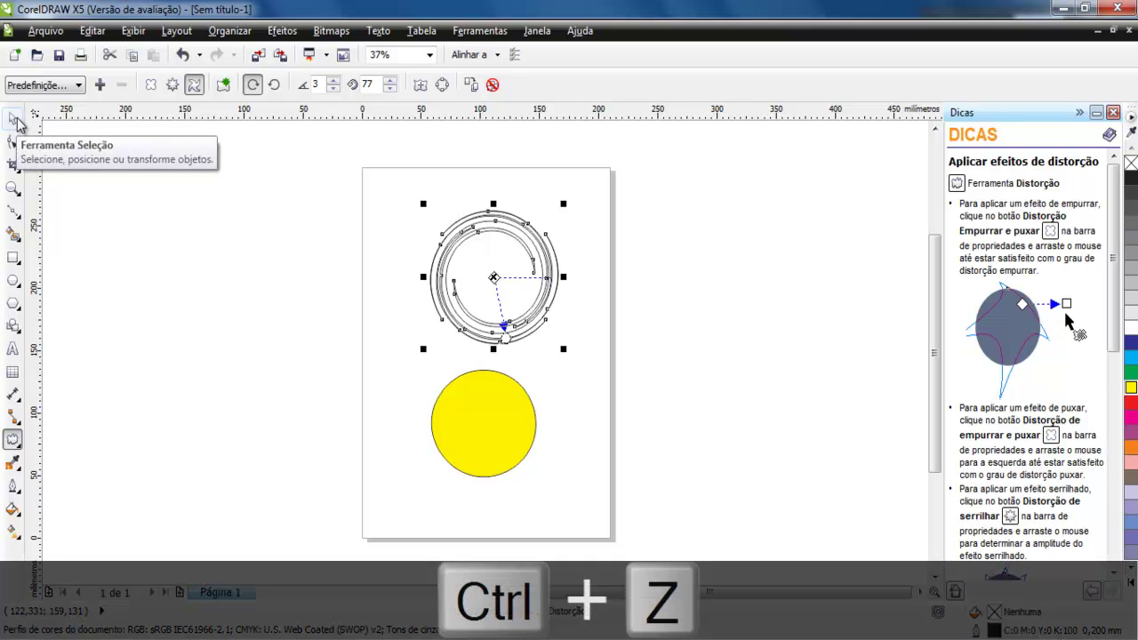
{"action": "key", "text": "F9"}
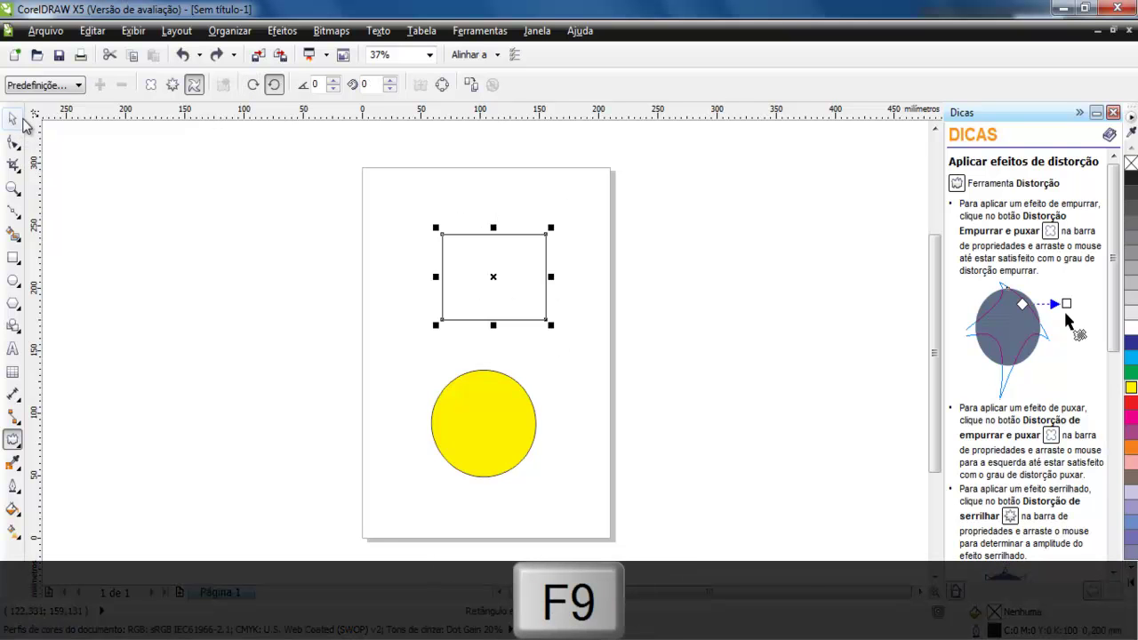
Apply the Zíper distortion preset to the rectangle and fill it with dark blue (C100 M100).
{"action": "left_click", "coordinate": [69, 87]}
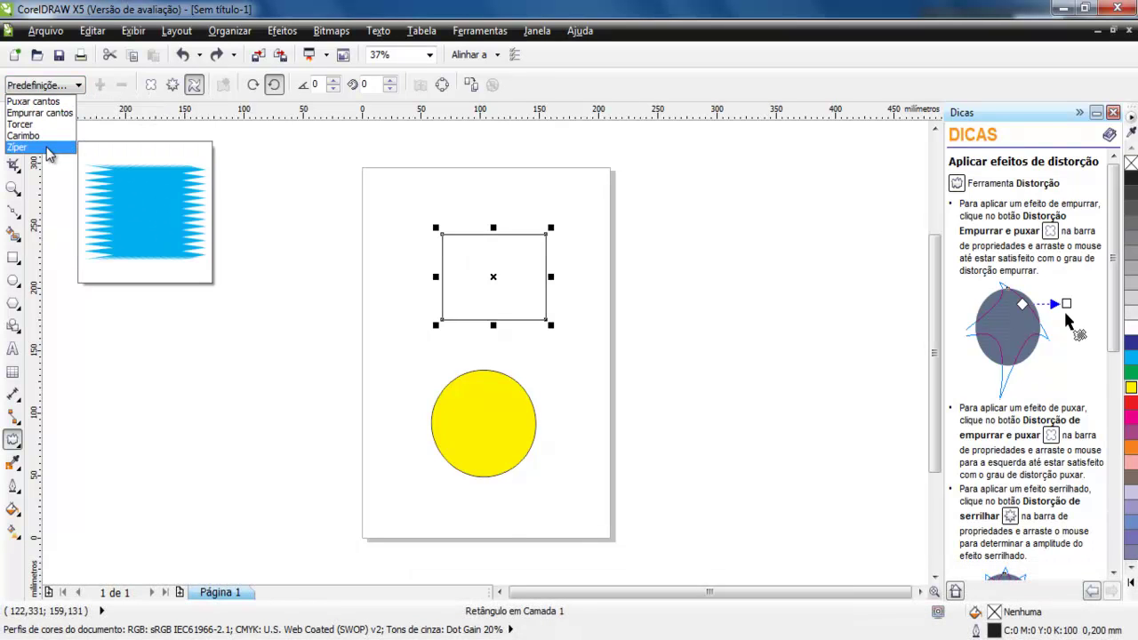
{"action": "left_click", "coordinate": [49, 147]}
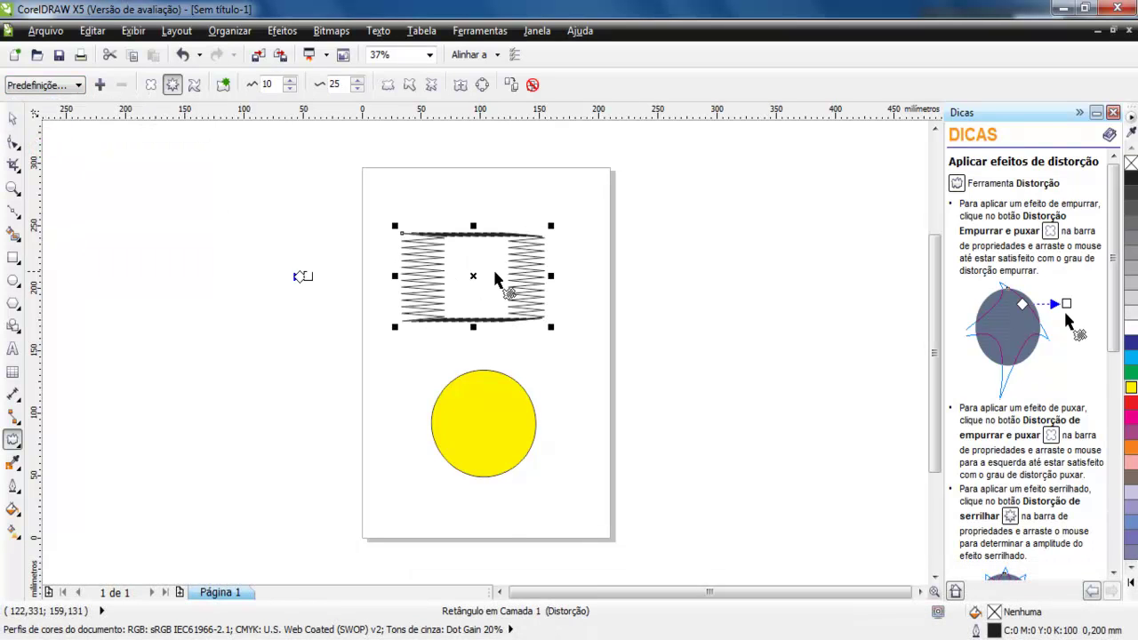
{"action": "left_click", "coordinate": [1130, 342]}
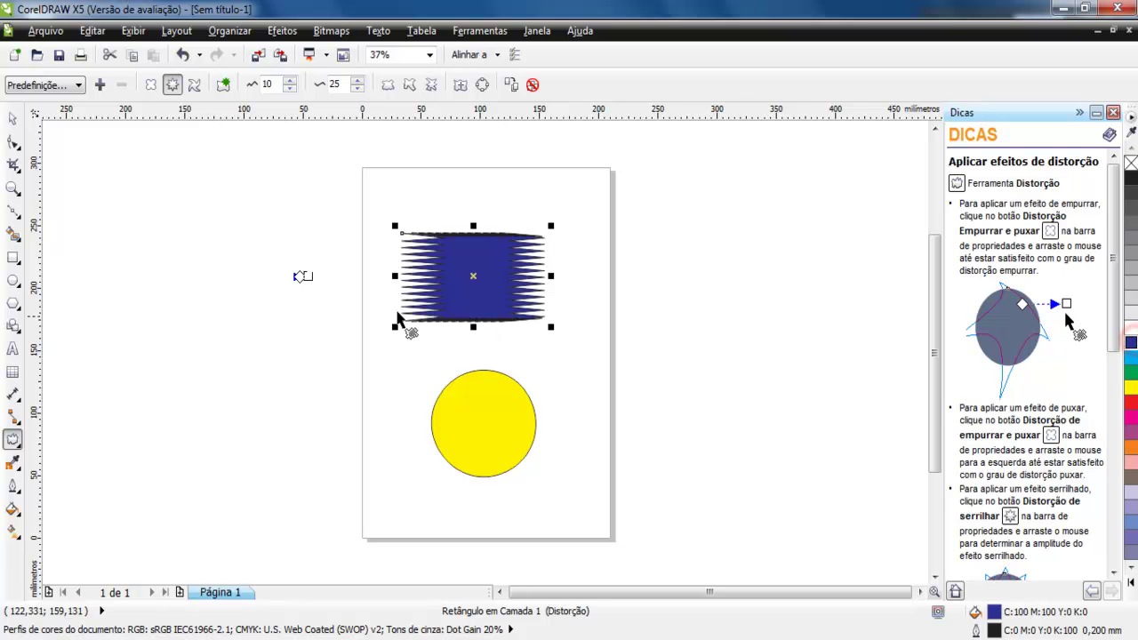
Delete the distorted rectangle and the yellow ellipse together, leaving the page empty.
{"action": "left_click", "coordinate": [13, 123]}
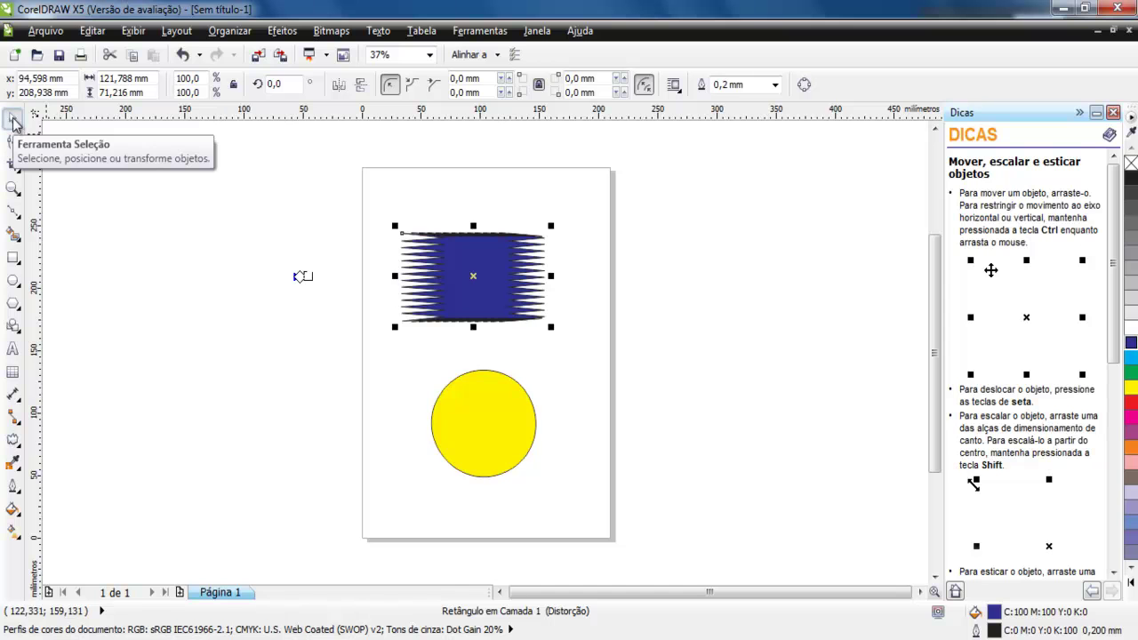
{"action": "left_click_drag", "start_coordinate": [242, 182], "coordinate": [655, 516]}
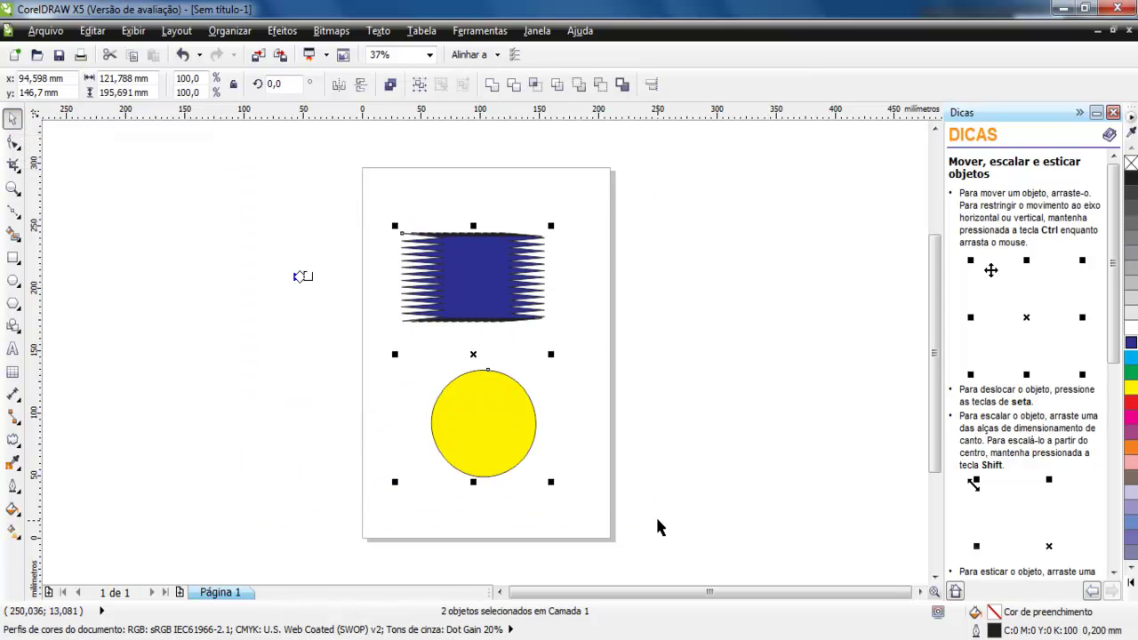
{"action": "key", "text": "Delete"}
{"action": "left_click", "coordinate": [300, 275]}
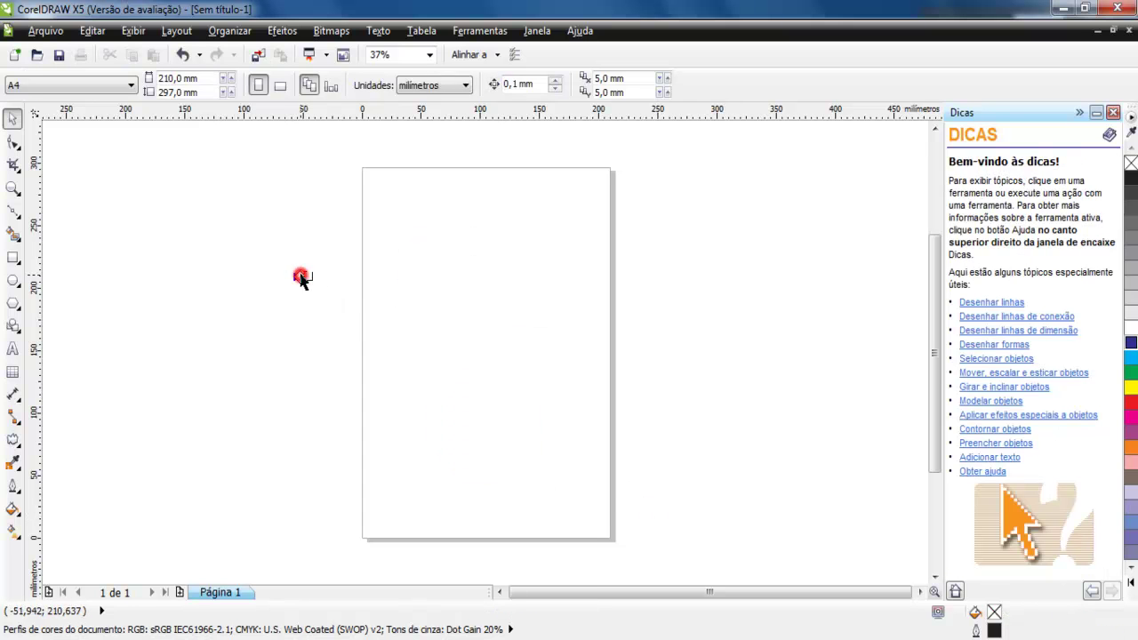
{"action": "left_click", "coordinate": [418, 316]}
{"action": "scroll", "coordinate": [423, 318], "scroll_direction": "down", "scroll_amount": 1}
{"action": "scroll", "coordinate": [423, 318], "scroll_direction": "up", "scroll_amount": 1}
{"action": "left_click", "coordinate": [14, 441]}
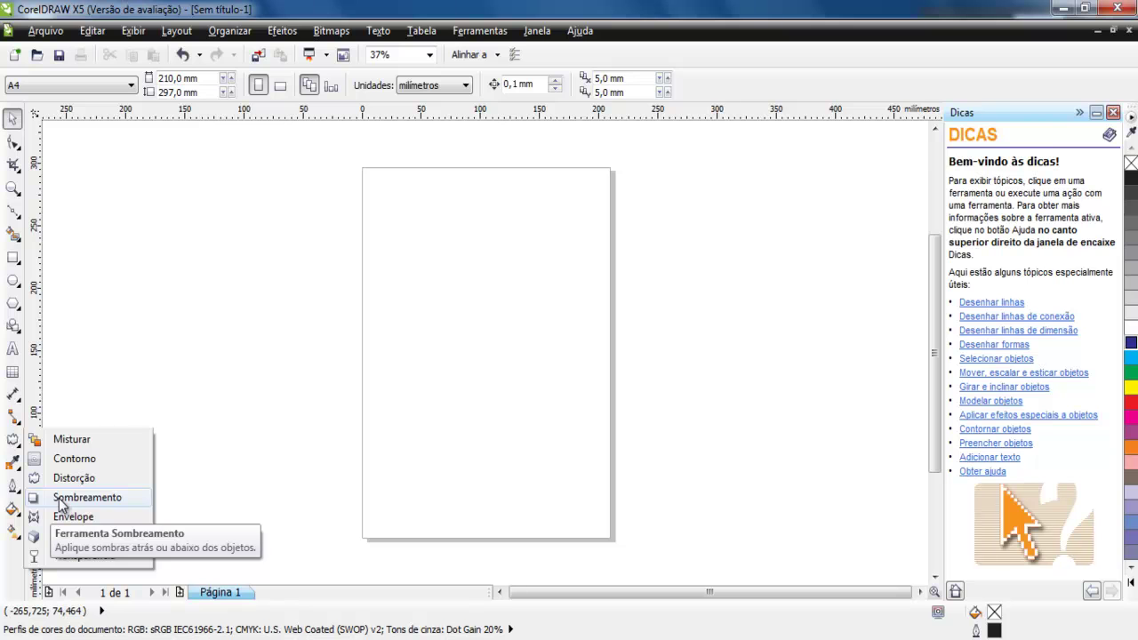
{"action": "left_click", "coordinate": [251, 356]}
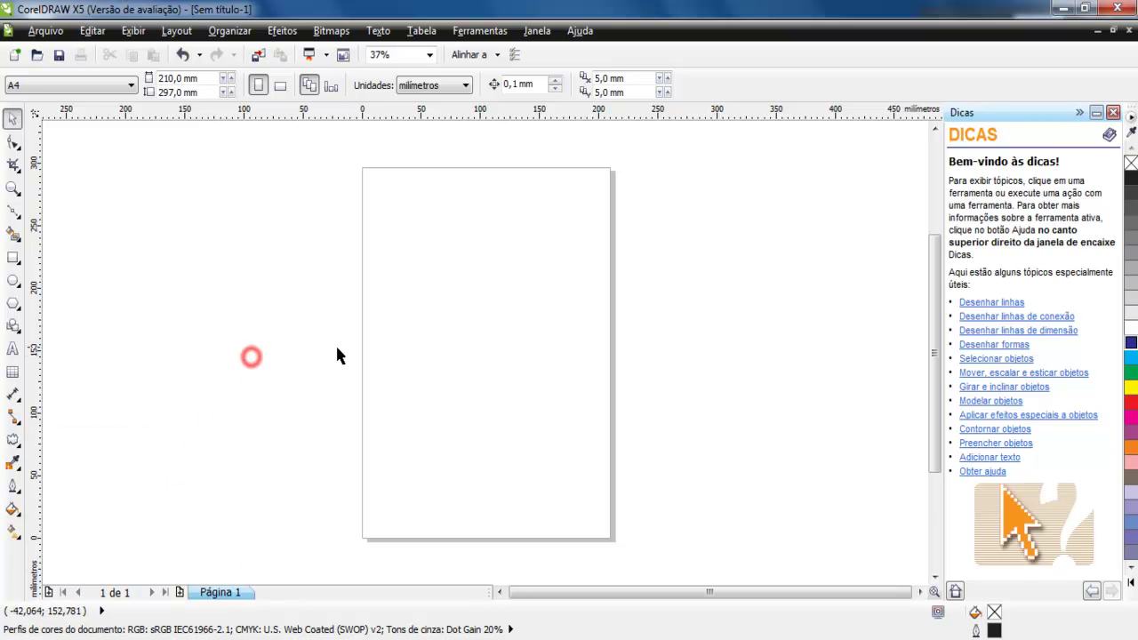
Add the artistic text "LEOMARTES" in 24 pt Arial on the left half of the page, slightly above mid-height.
{"action": "left_click", "coordinate": [11, 349]}
{"action": "left_click", "coordinate": [404, 329]}
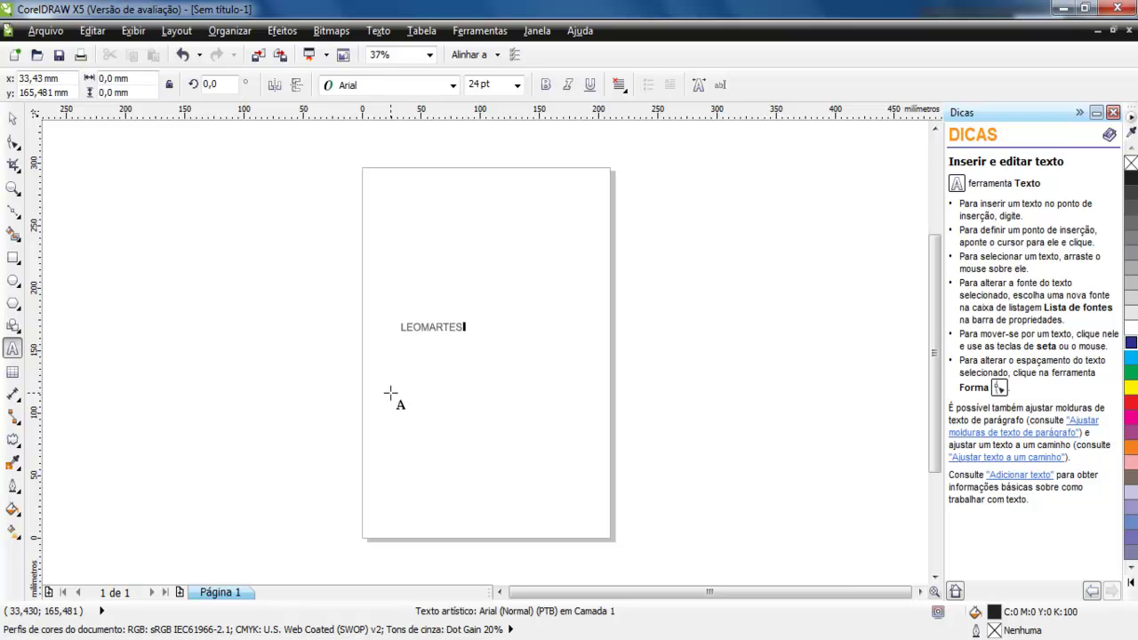
{"action": "left_click", "coordinate": [12, 119]}
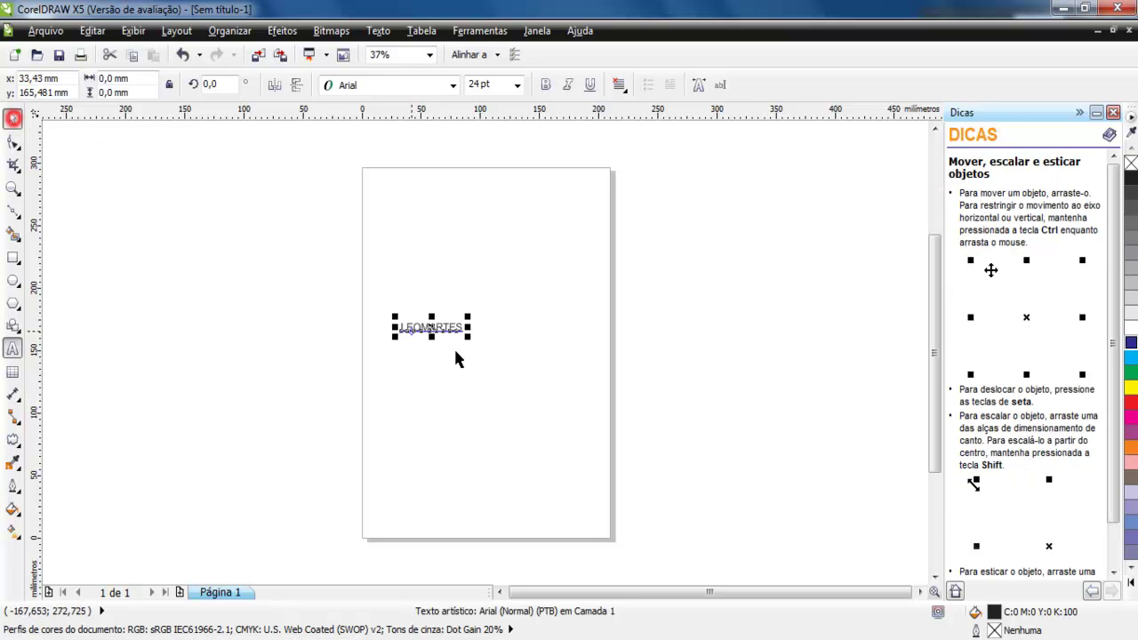
Enlarge the LEOMARTES text to about 171 × 21 mm and place it across the upper part of the page.
{"action": "left_click_drag", "start_coordinate": [467, 318], "coordinate": [625, 216]}
{"action": "left_click", "coordinate": [500, 316]}
{"action": "left_click_drag", "start_coordinate": [500, 316], "coordinate": [487, 274]}
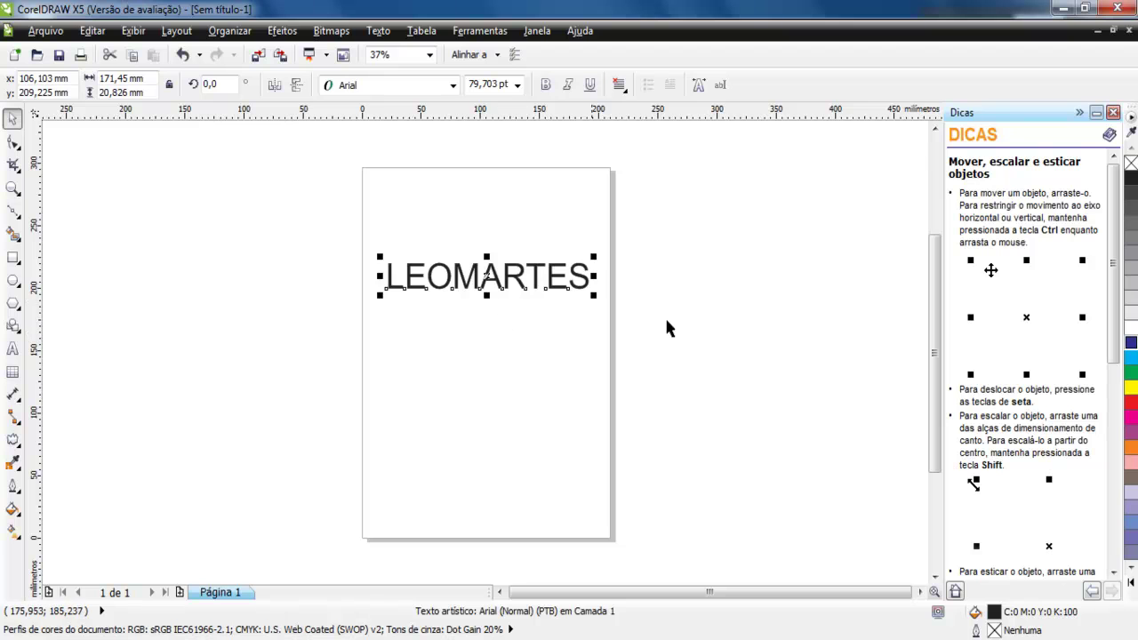
Fill the LEOMARTES text with 10% black and enlarge it to about 233 mm wide.
{"action": "left_click", "coordinate": [1130, 314]}
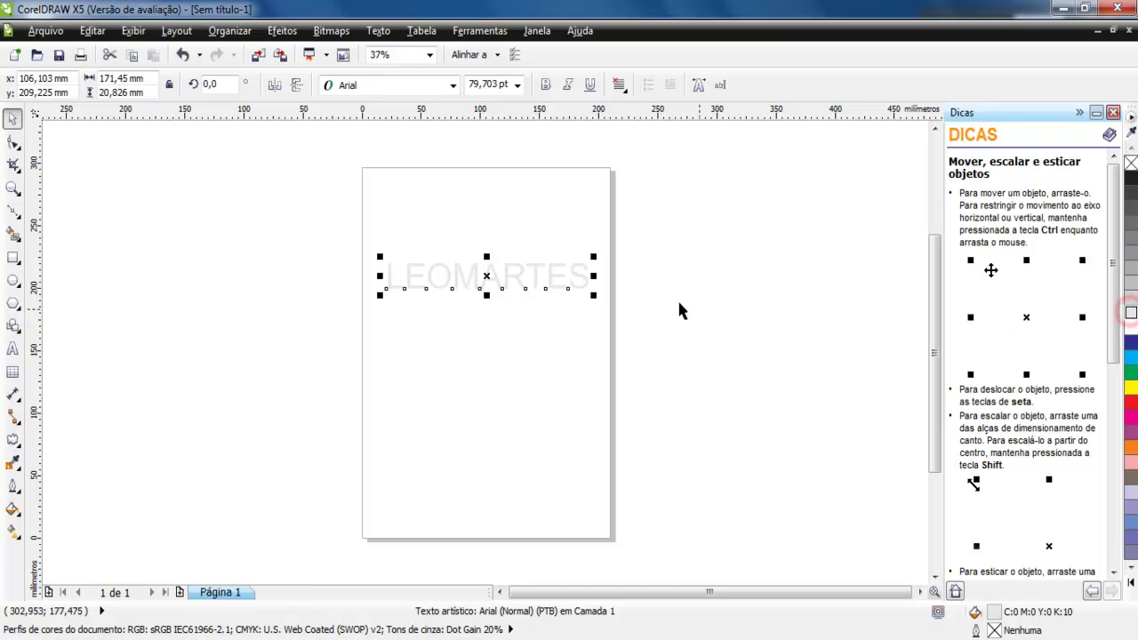
{"action": "left_click_drag", "start_coordinate": [380, 294], "coordinate": [307, 301]}
{"action": "left_click_drag", "start_coordinate": [444, 272], "coordinate": [464, 275]}
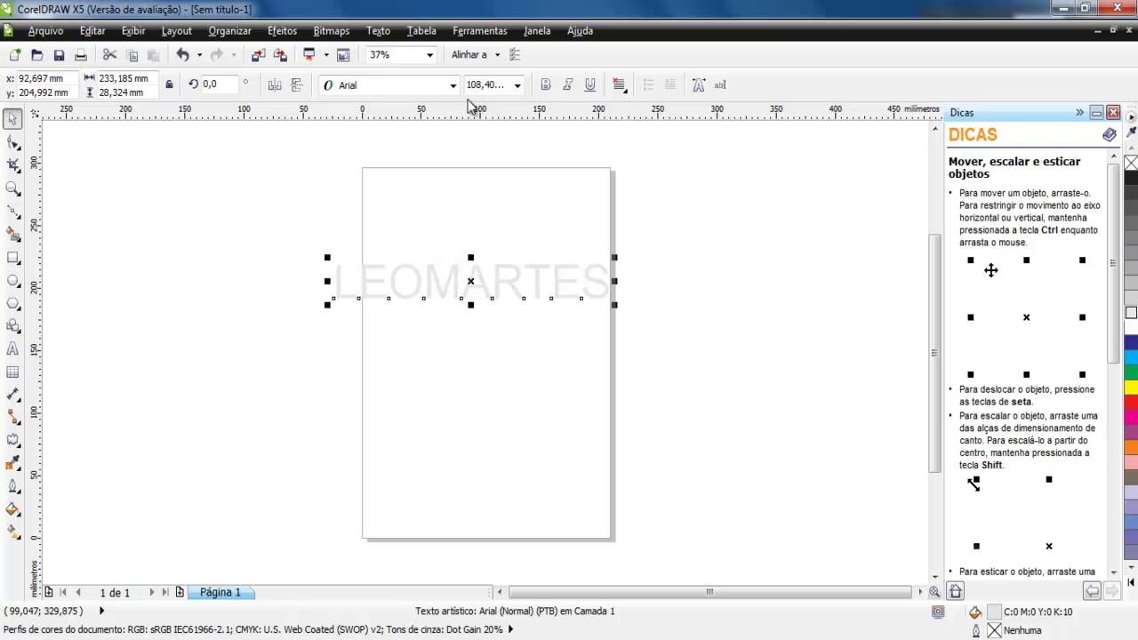
Change the LEOMARTES font to Arial Black and fit it within the upper page at about 190 × 21 mm.
{"action": "left_click", "coordinate": [452, 85]}
{"action": "left_click", "coordinate": [386, 124]}
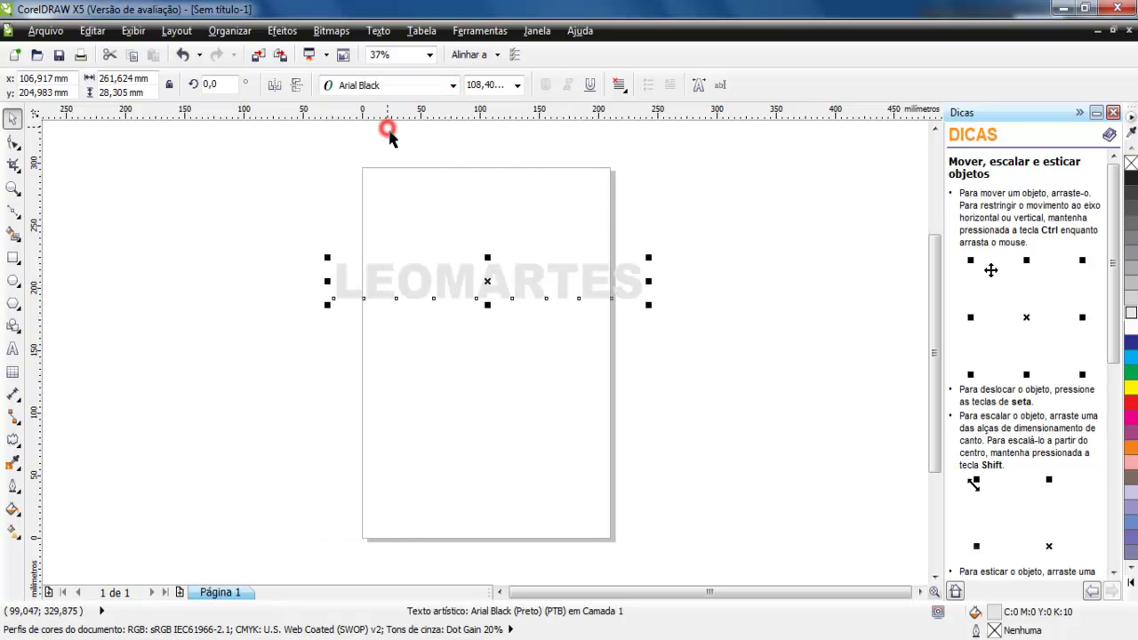
{"action": "left_click_drag", "start_coordinate": [483, 282], "coordinate": [453, 318]}
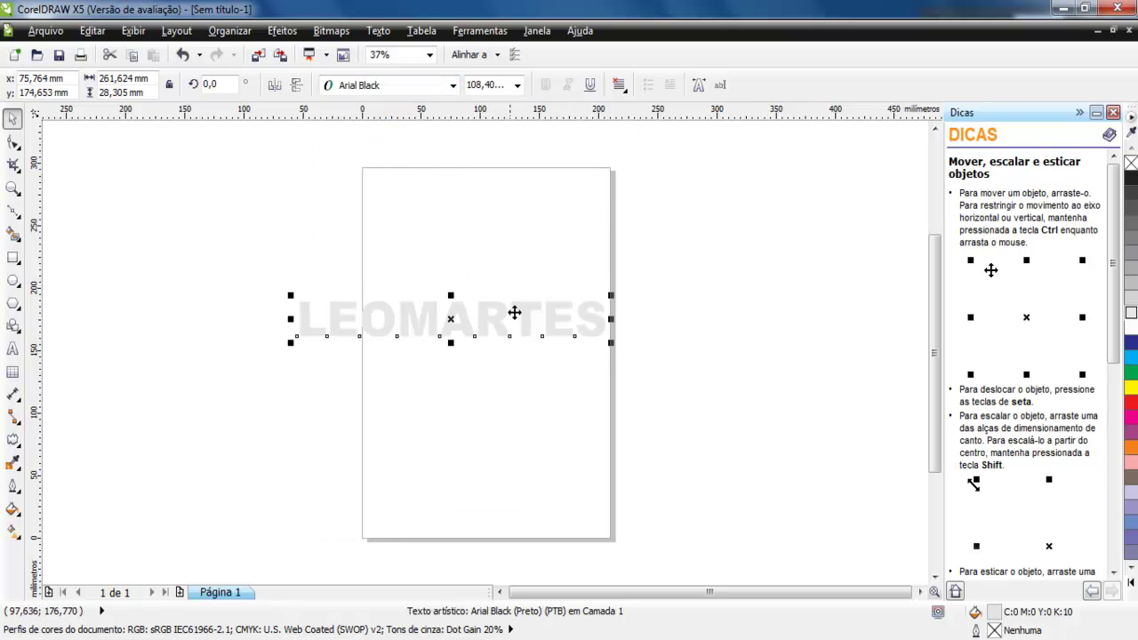
{"action": "left_click_drag", "start_coordinate": [615, 295], "coordinate": [525, 305]}
{"action": "left_click_drag", "start_coordinate": [413, 327], "coordinate": [487, 275]}
Apply an unconstrained envelope to the LEOMARTES text and raise its upper and lower middle nodes to arch the letters upward.
{"action": "scroll", "coordinate": [487, 276], "scroll_direction": "up", "scroll_amount": 2}
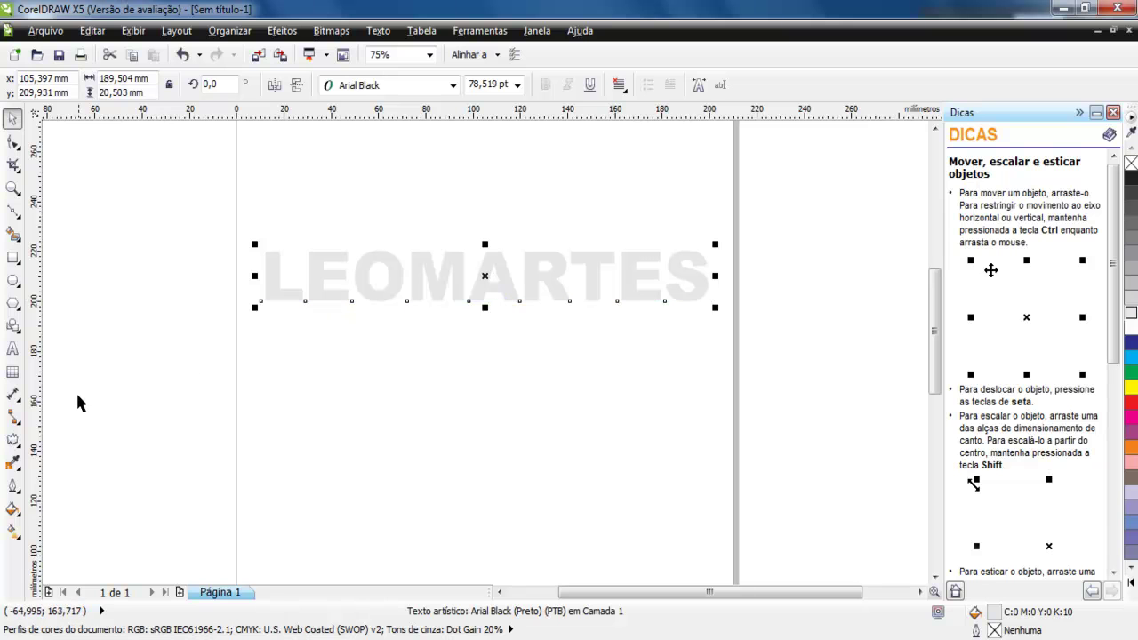
{"action": "left_click", "coordinate": [14, 439]}
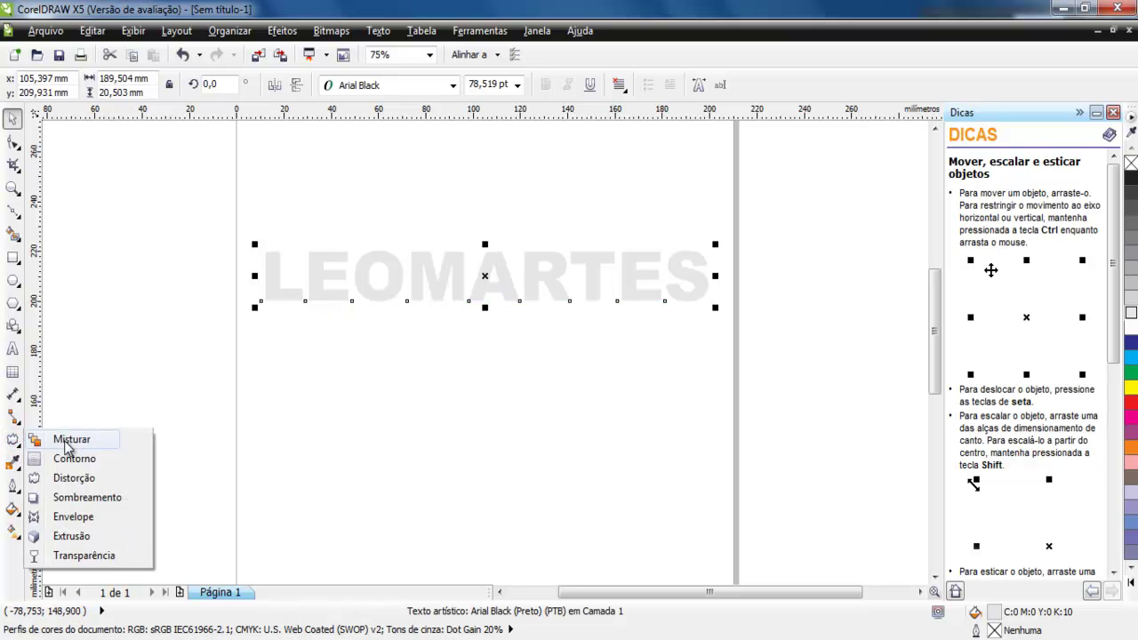
{"action": "left_click", "coordinate": [71, 519]}
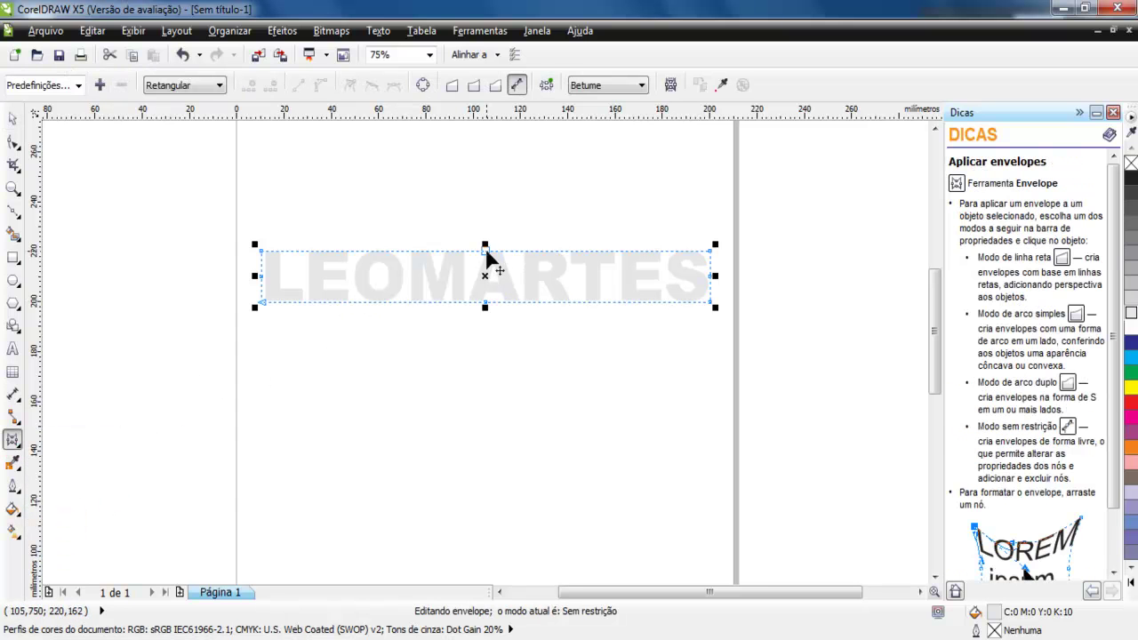
{"action": "left_click_drag", "start_coordinate": [488, 246], "coordinate": [490, 198]}
{"action": "left_click_drag", "start_coordinate": [484, 302], "coordinate": [486, 267]}
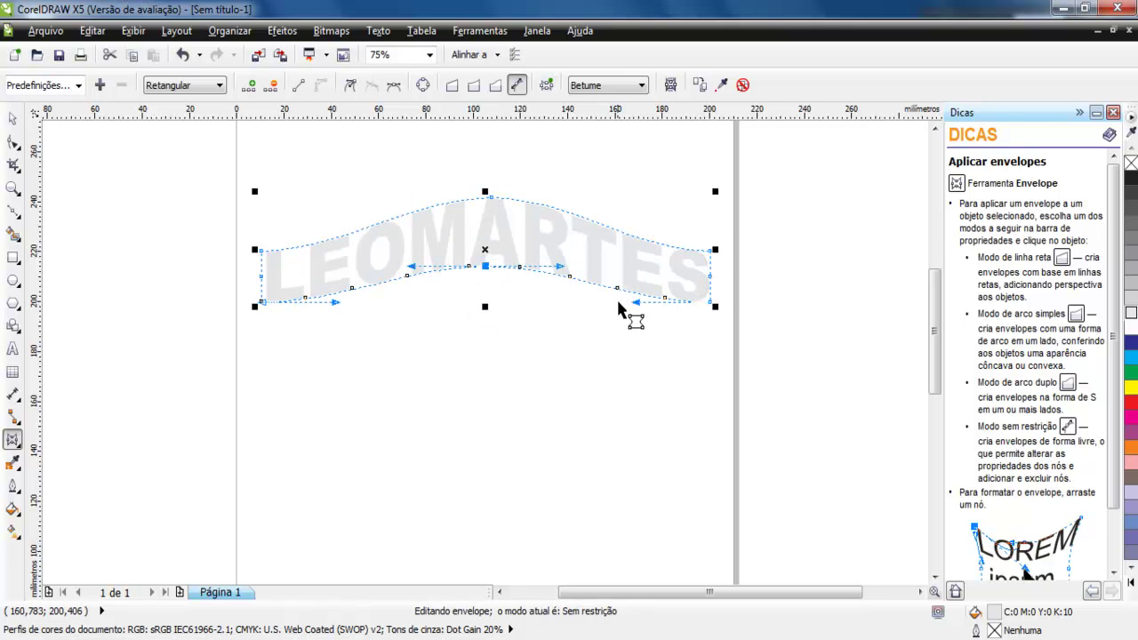
Bend the envelope's lower edge downward near both bottom corners so the outer letters of LEOMARTES stretch down.
{"action": "left_click_drag", "start_coordinate": [634, 304], "coordinate": [626, 360]}
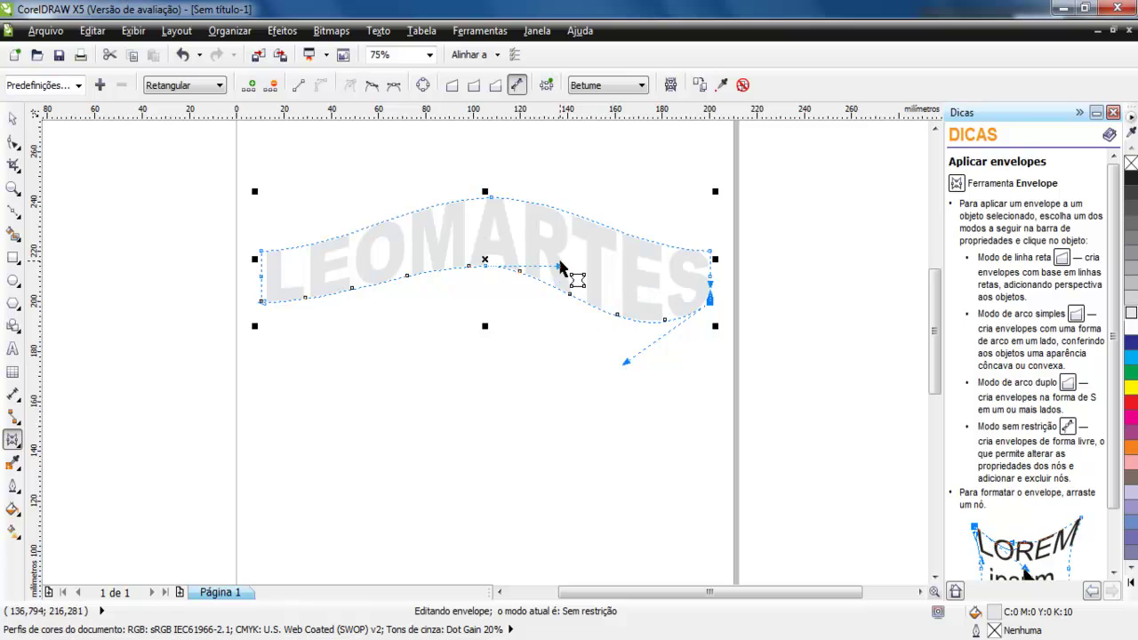
{"action": "left_click", "coordinate": [261, 303]}
{"action": "left_click_drag", "start_coordinate": [335, 302], "coordinate": [406, 368]}
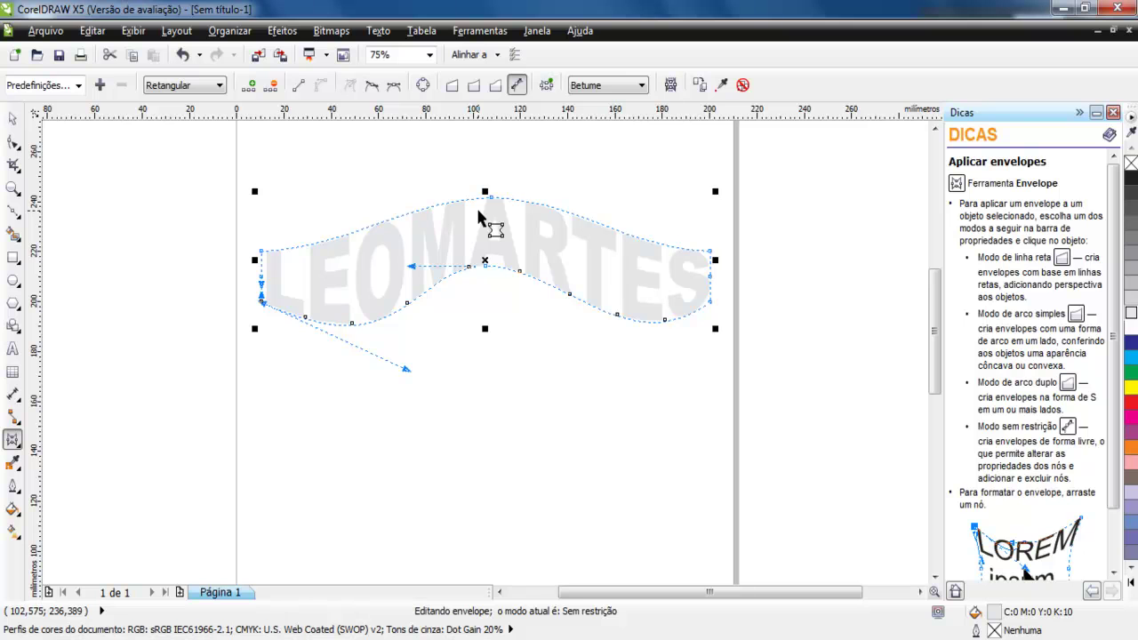
Try adding a new envelope with a raised lower middle node to the arched text, undo it, and browse the envelope presets.
{"action": "left_click", "coordinate": [423, 86]}
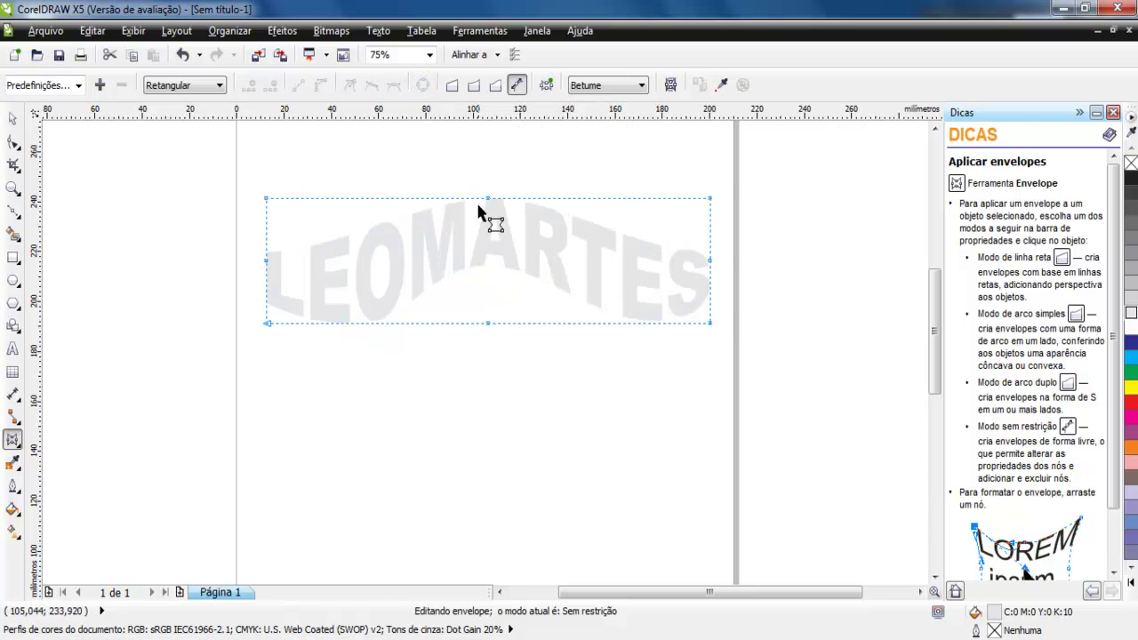
{"action": "left_click_drag", "start_coordinate": [490, 321], "coordinate": [485, 296]}
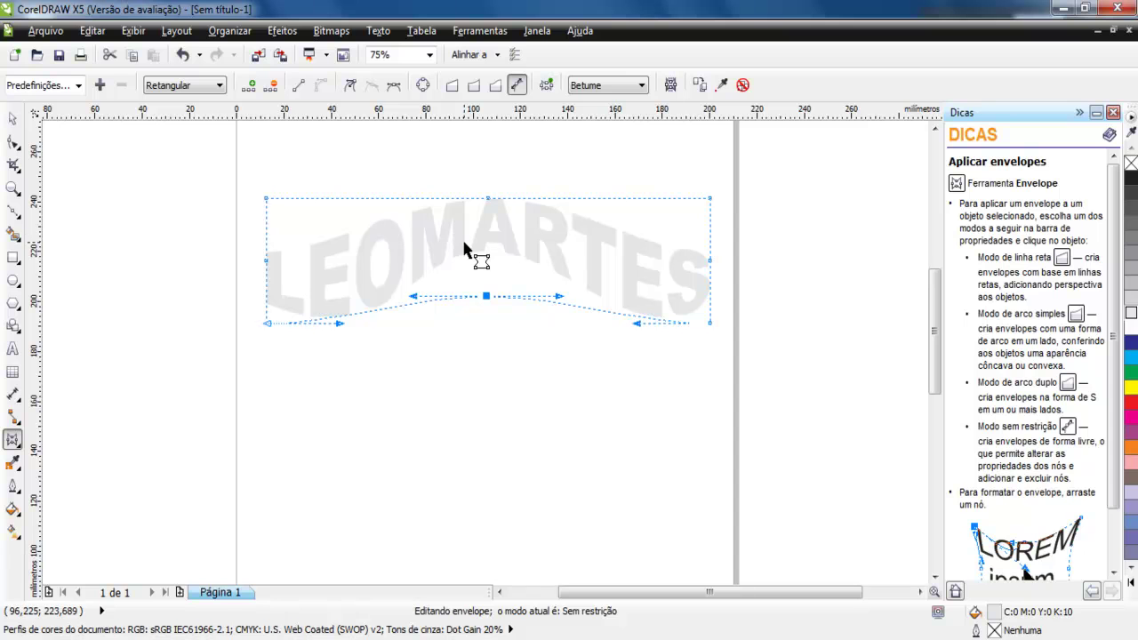
{"action": "key", "text": "ctrl+z"}
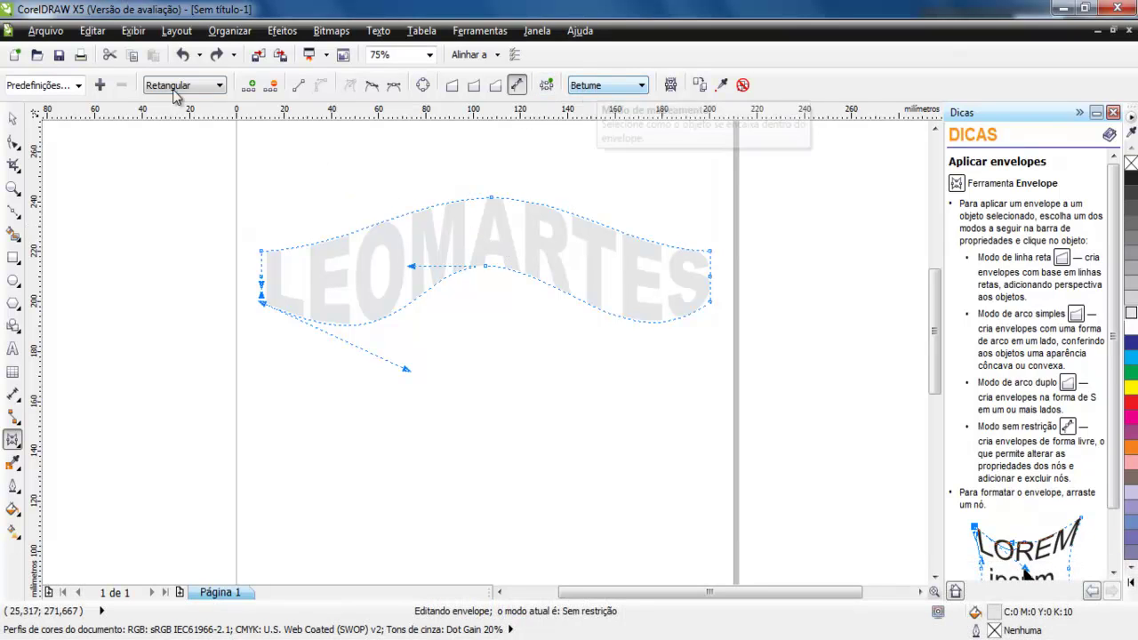
{"action": "left_click", "coordinate": [78, 85]}
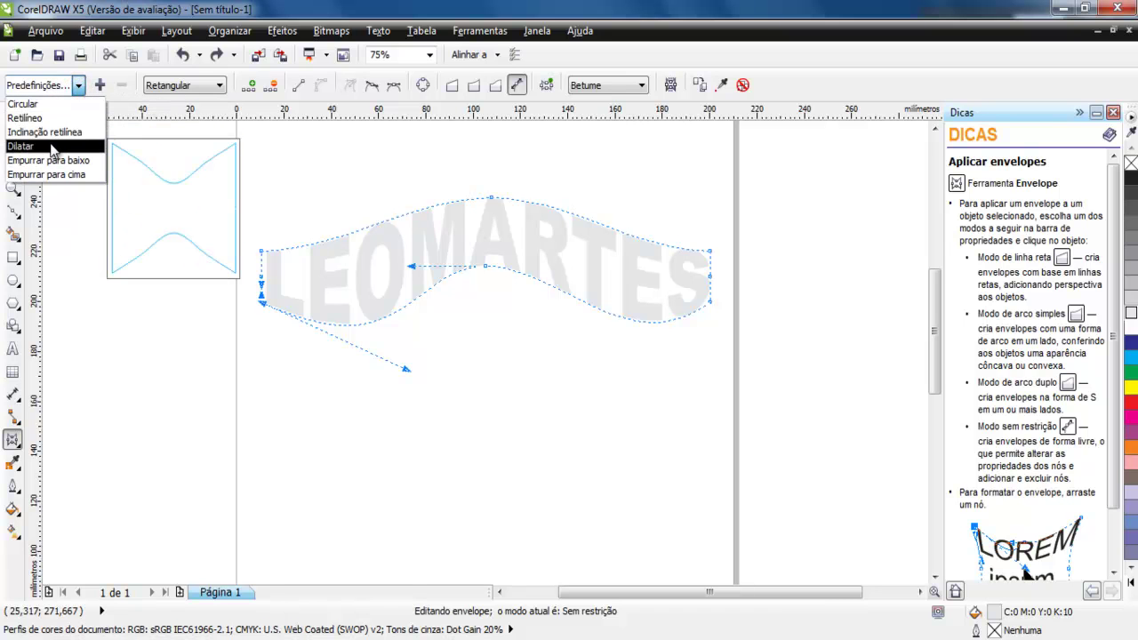
{"action": "left_click", "coordinate": [474, 244]}
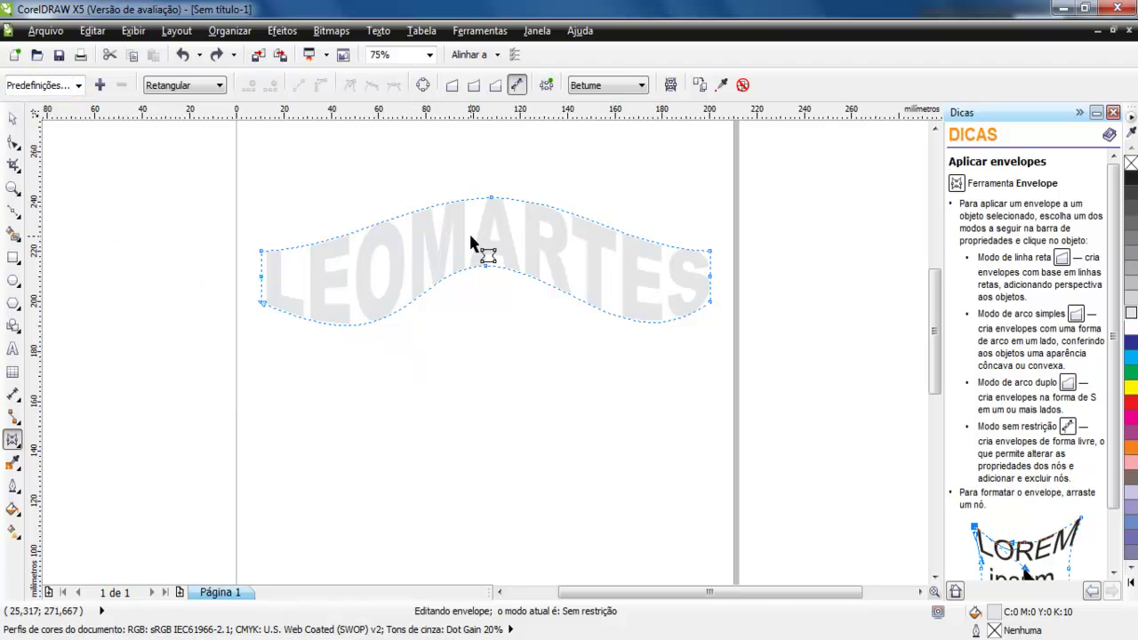
Apply an outside contour to the enveloped LEOMARTES text with 4 steps and a 1.54 mm offset.
{"action": "left_click", "coordinate": [14, 121]}
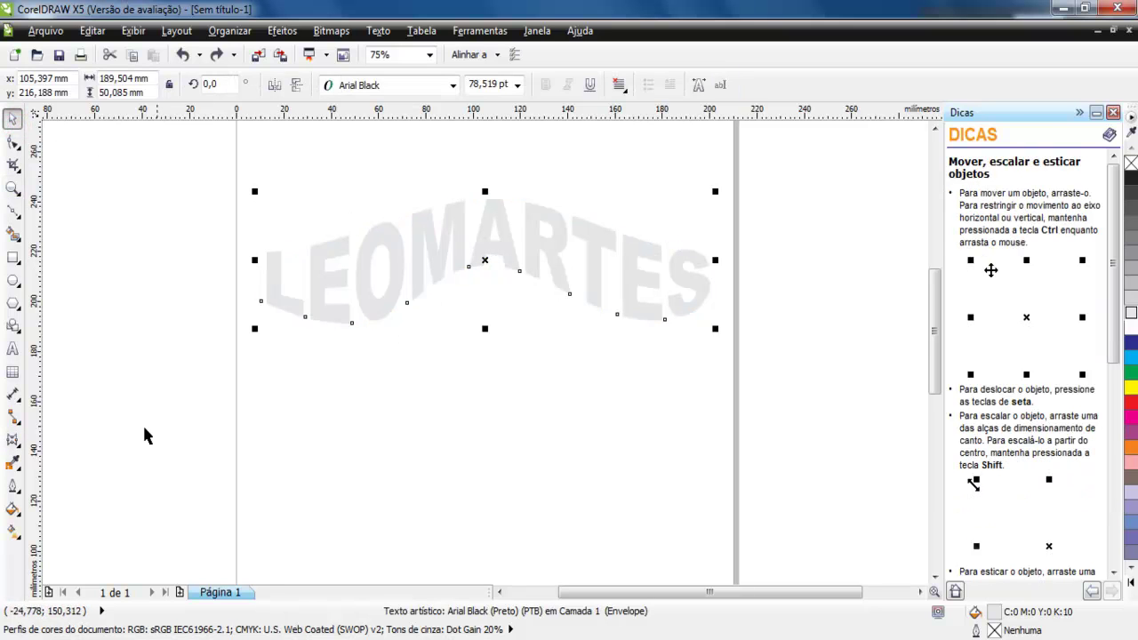
{"action": "left_click", "coordinate": [13, 440]}
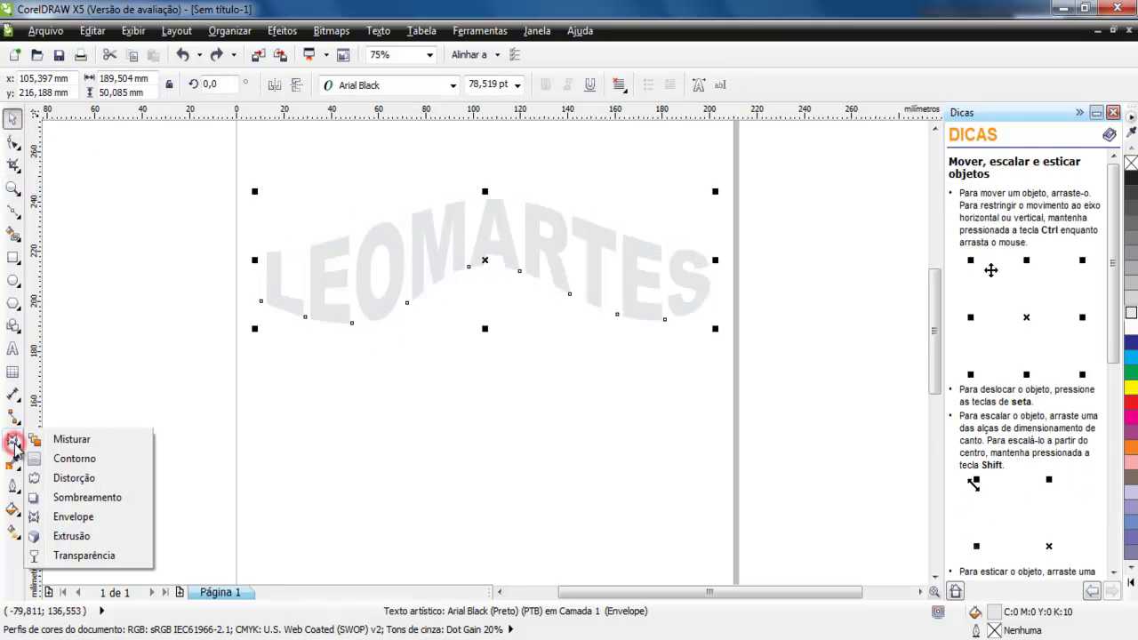
{"action": "left_click", "coordinate": [59, 461]}
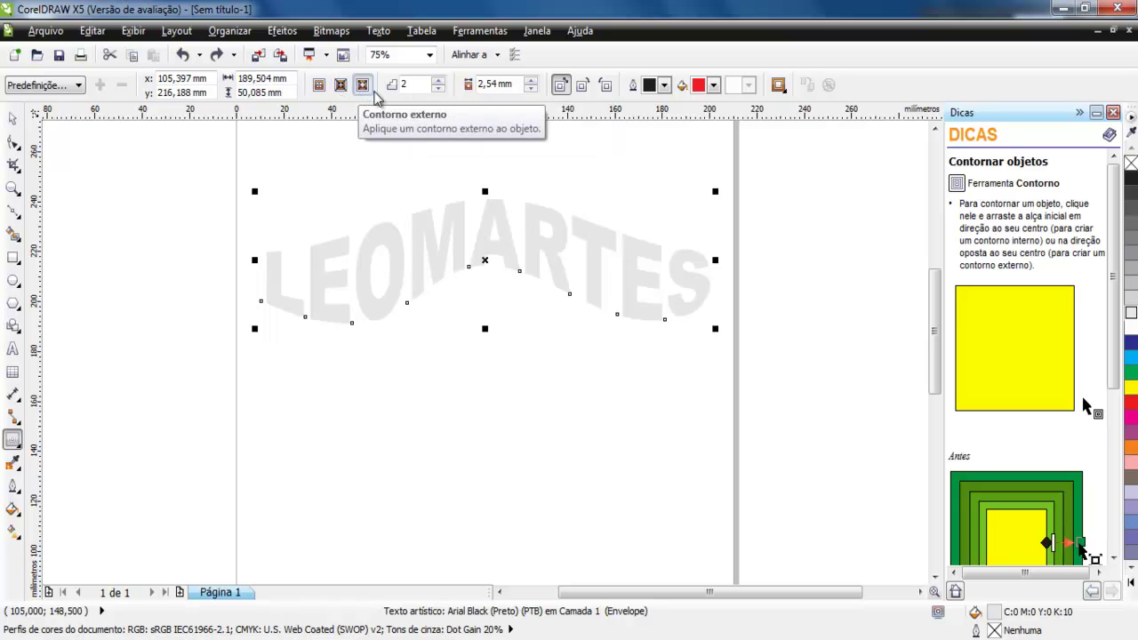
{"action": "left_click", "coordinate": [363, 86]}
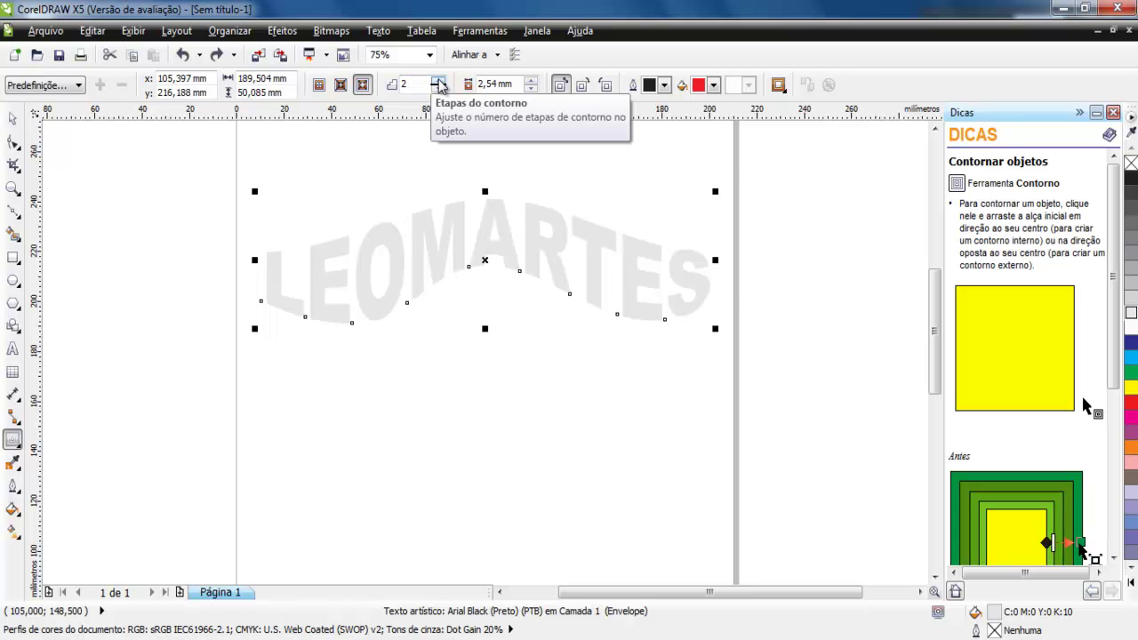
{"action": "left_click", "coordinate": [440, 82]}
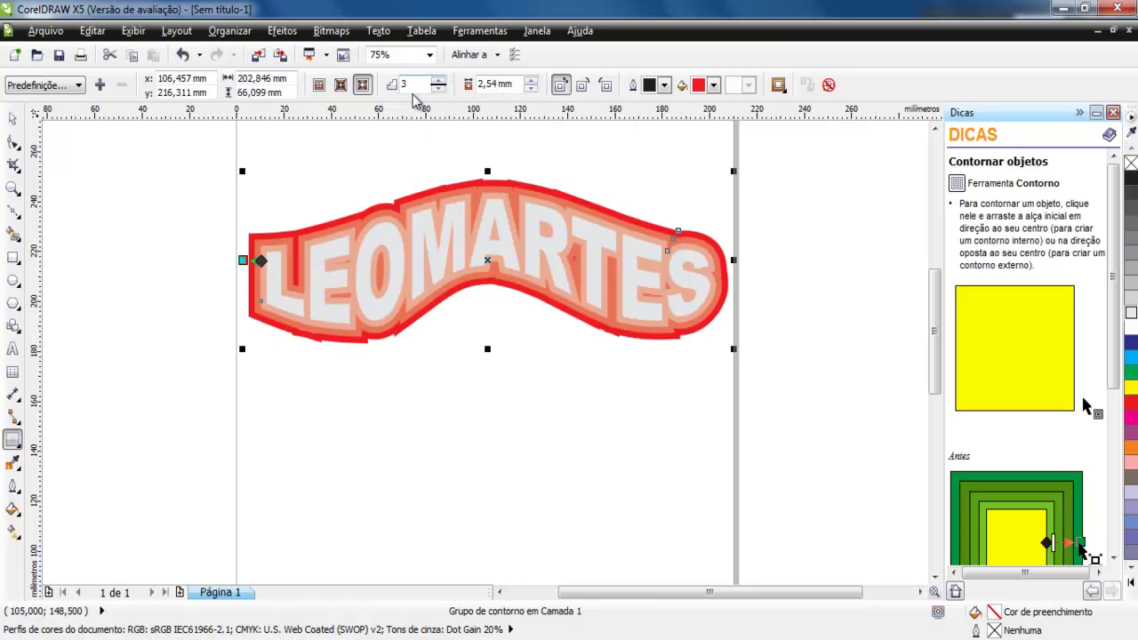
{"action": "left_click", "coordinate": [439, 88]}
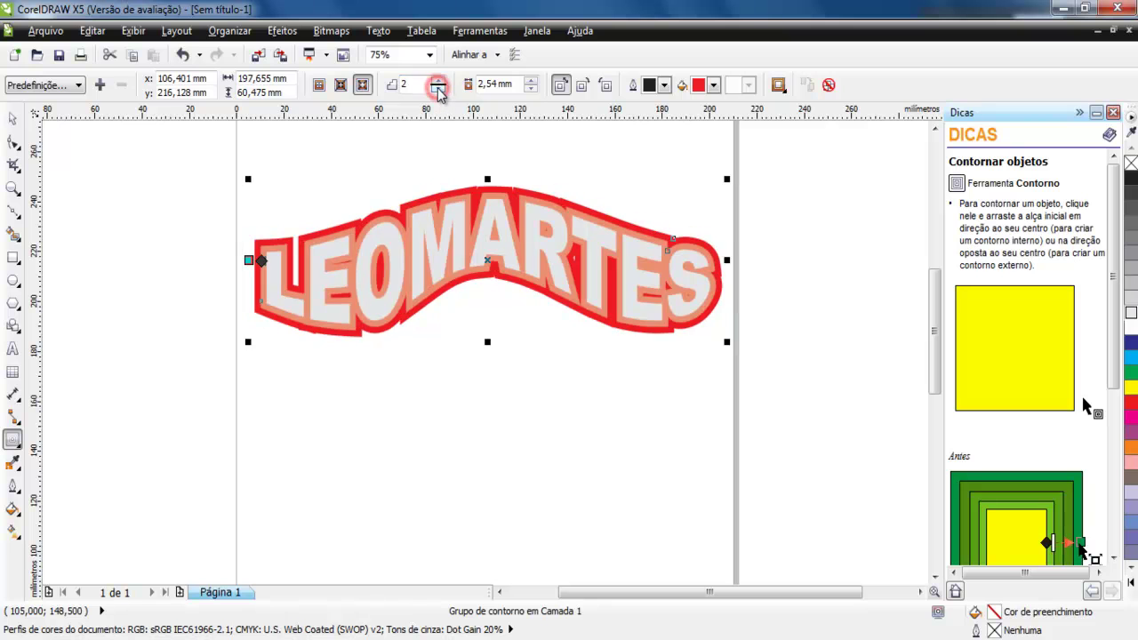
{"action": "left_click", "coordinate": [438, 80]}
{"action": "left_click", "coordinate": [438, 80]}
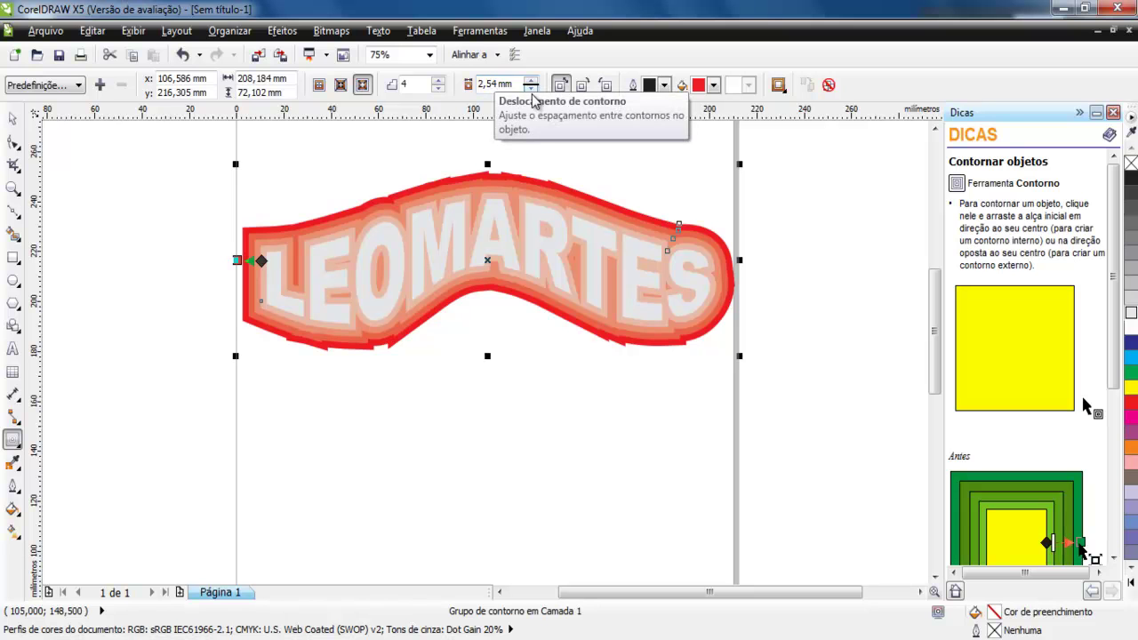
{"action": "left_click", "coordinate": [532, 89]}
{"action": "left_click", "coordinate": [532, 89]}
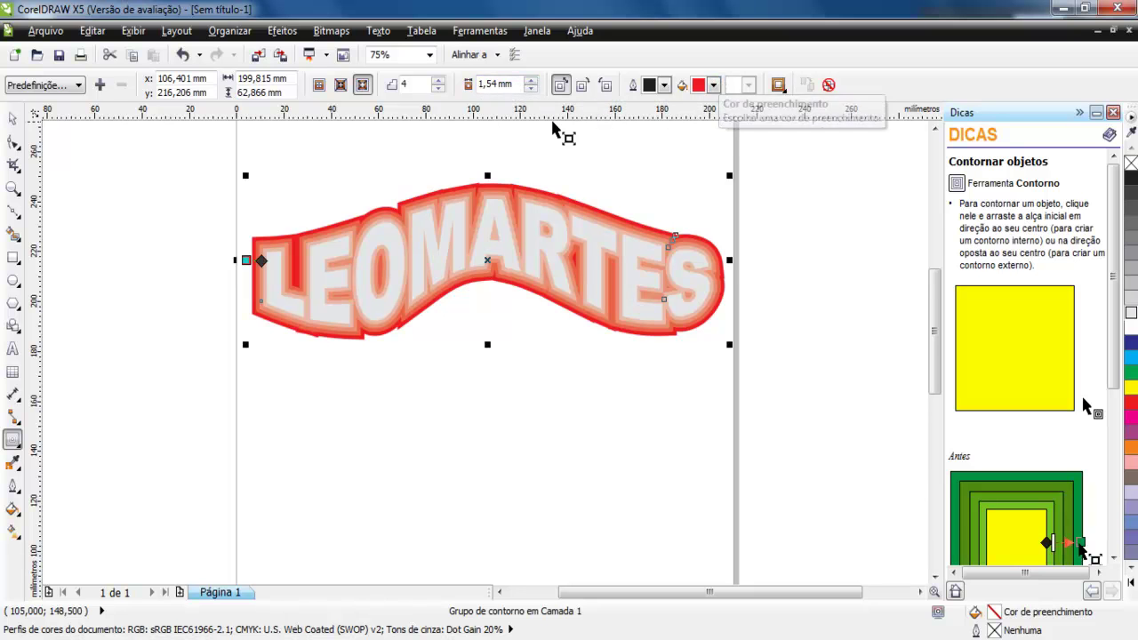
Try light yellow as the fill colour of the LEOMARTES contour.
{"action": "scroll", "coordinate": [251, 256], "scroll_direction": "up", "scroll_amount": 4}
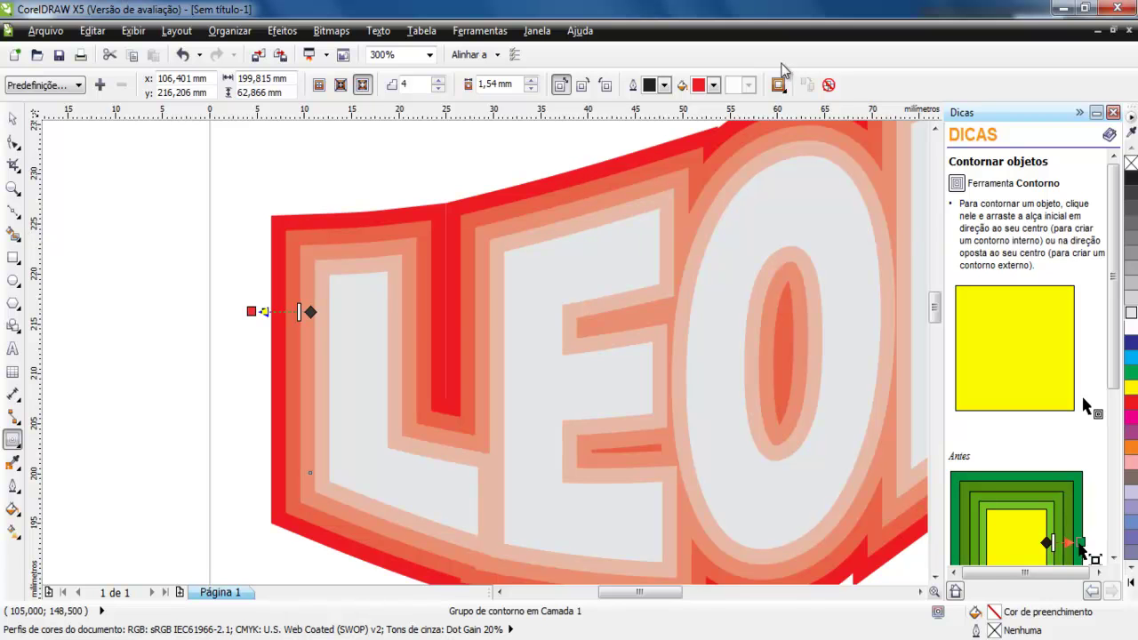
{"action": "left_click", "coordinate": [715, 86]}
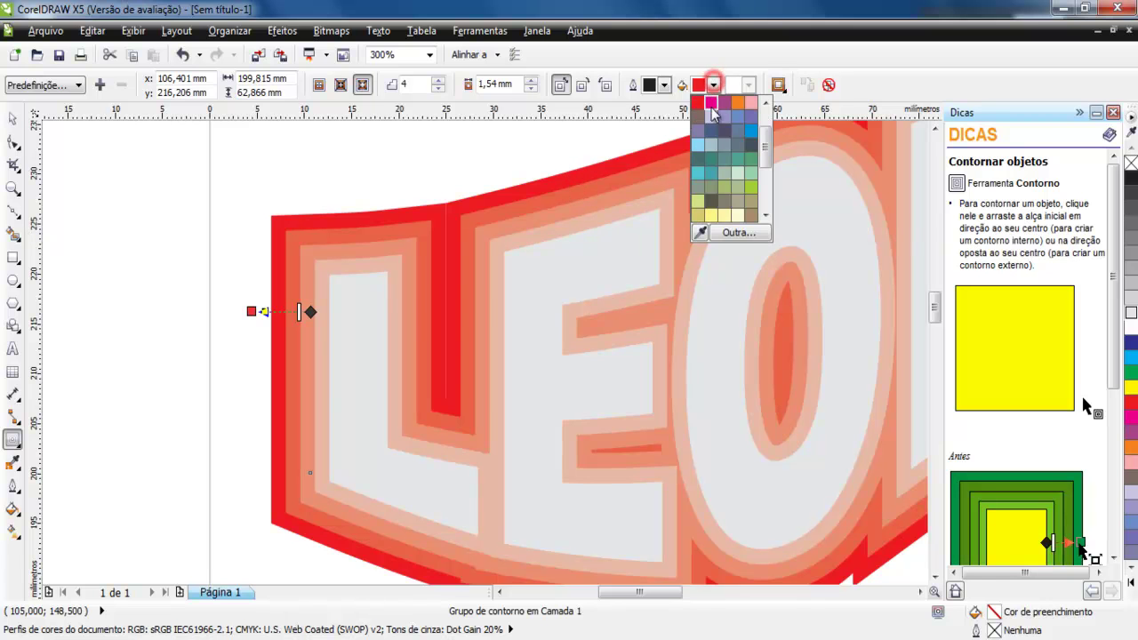
{"action": "left_click", "coordinate": [709, 214]}
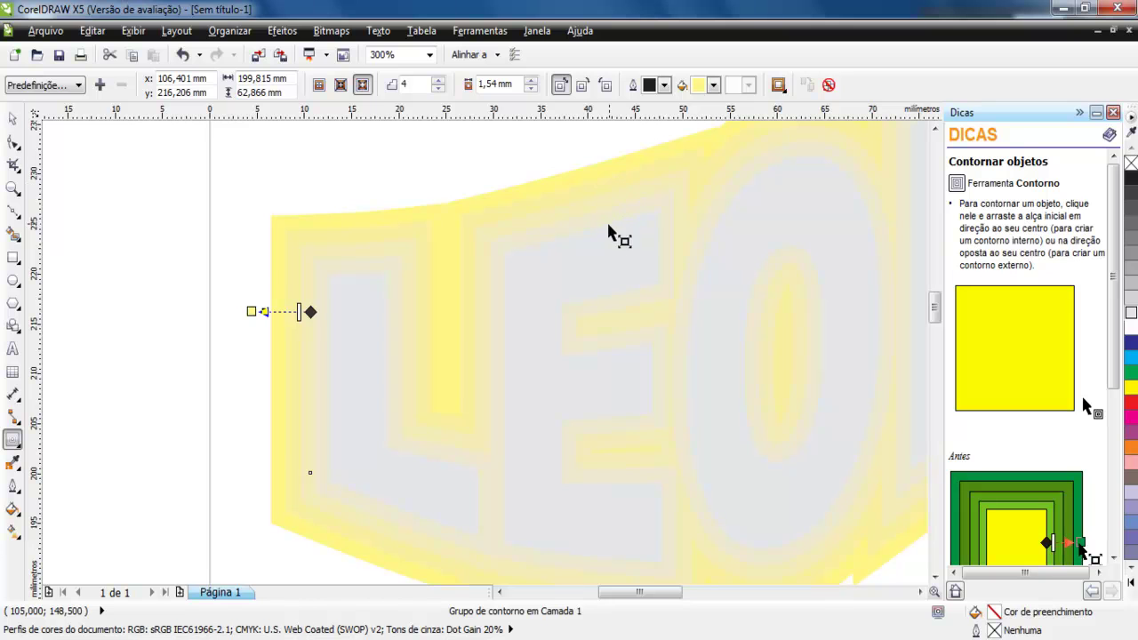
Set the contour's fill colour to black.
{"action": "left_click", "coordinate": [715, 85]}
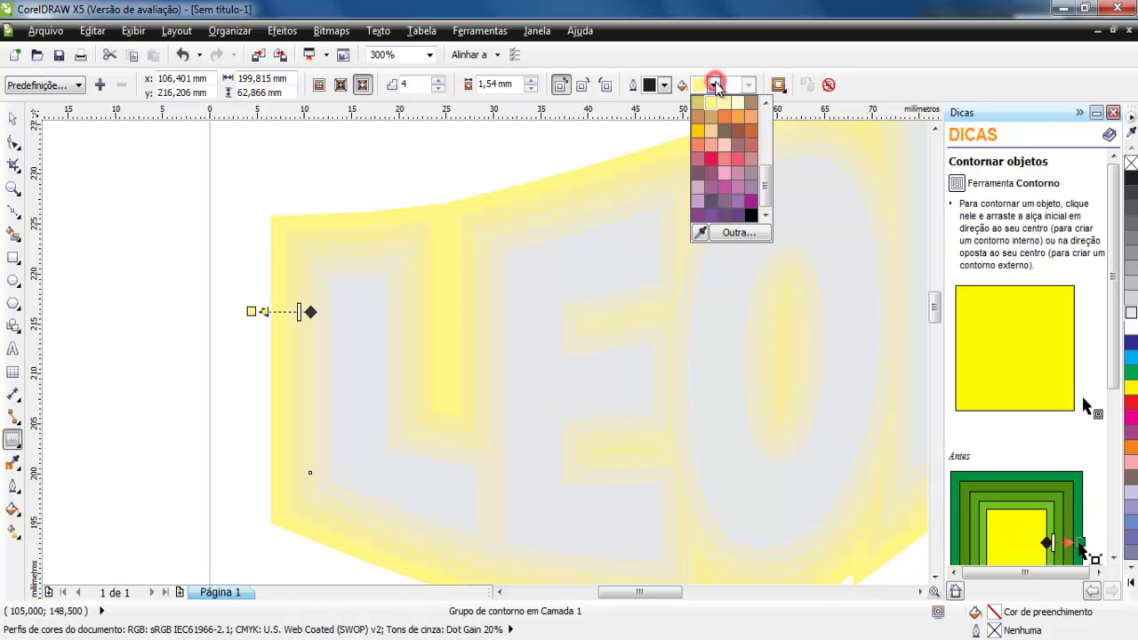
{"action": "left_click_drag", "start_coordinate": [766, 183], "coordinate": [765, 111]}
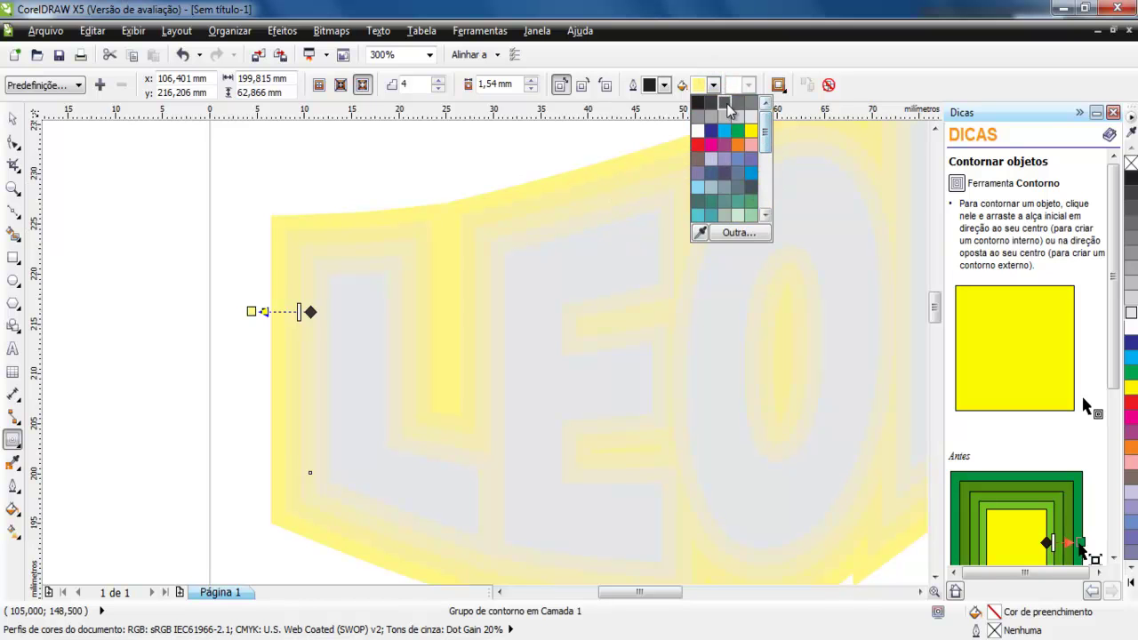
{"action": "left_click", "coordinate": [698, 104]}
{"action": "scroll", "coordinate": [423, 204], "scroll_direction": "down", "scroll_amount": 3}
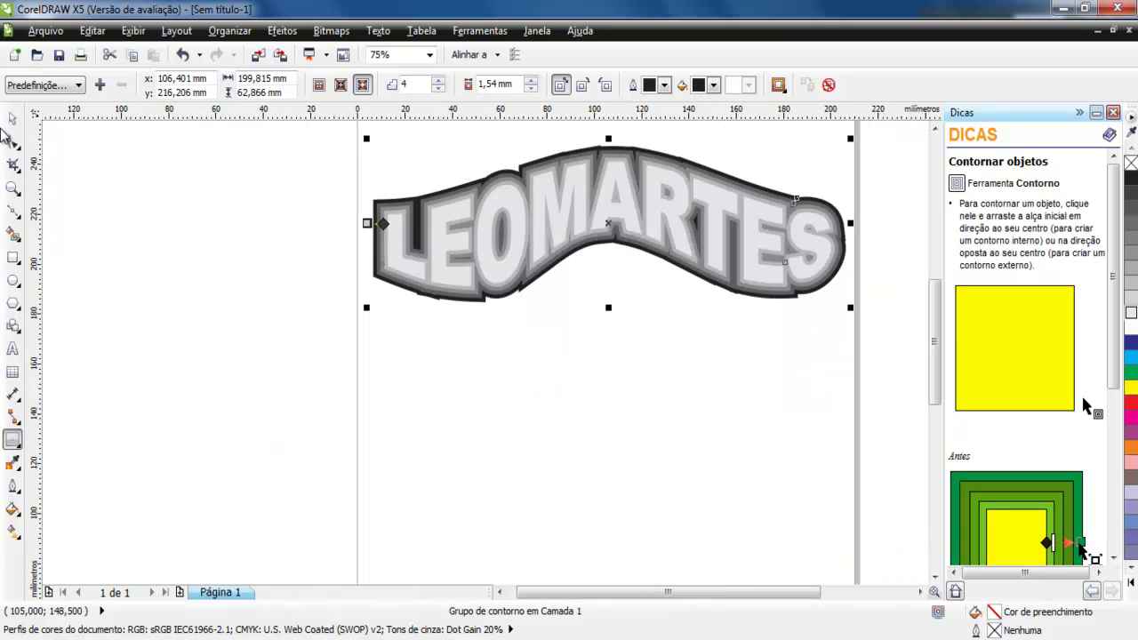
Move the contoured LEOMARTES text about 63 mm down the page.
{"action": "left_click", "coordinate": [11, 119]}
{"action": "scroll", "coordinate": [531, 169], "scroll_direction": "up", "scroll_amount": 1}
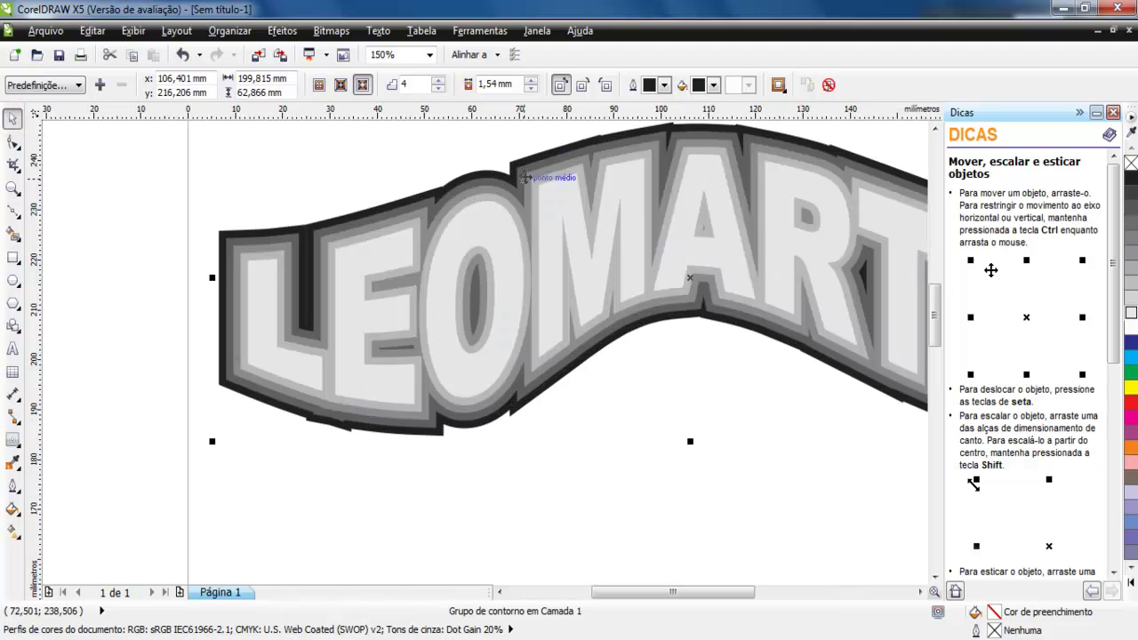
{"action": "scroll", "coordinate": [499, 223], "scroll_direction": "down", "scroll_amount": 1}
{"action": "left_click", "coordinate": [569, 388]}
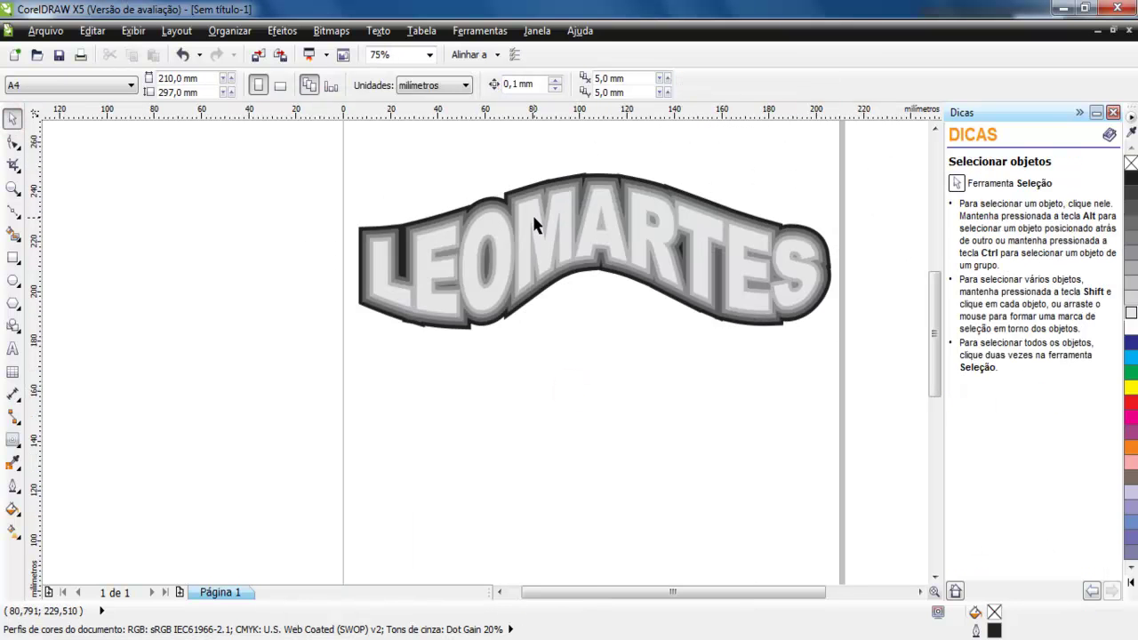
{"action": "left_click_drag", "start_coordinate": [531, 209], "coordinate": [544, 379]}
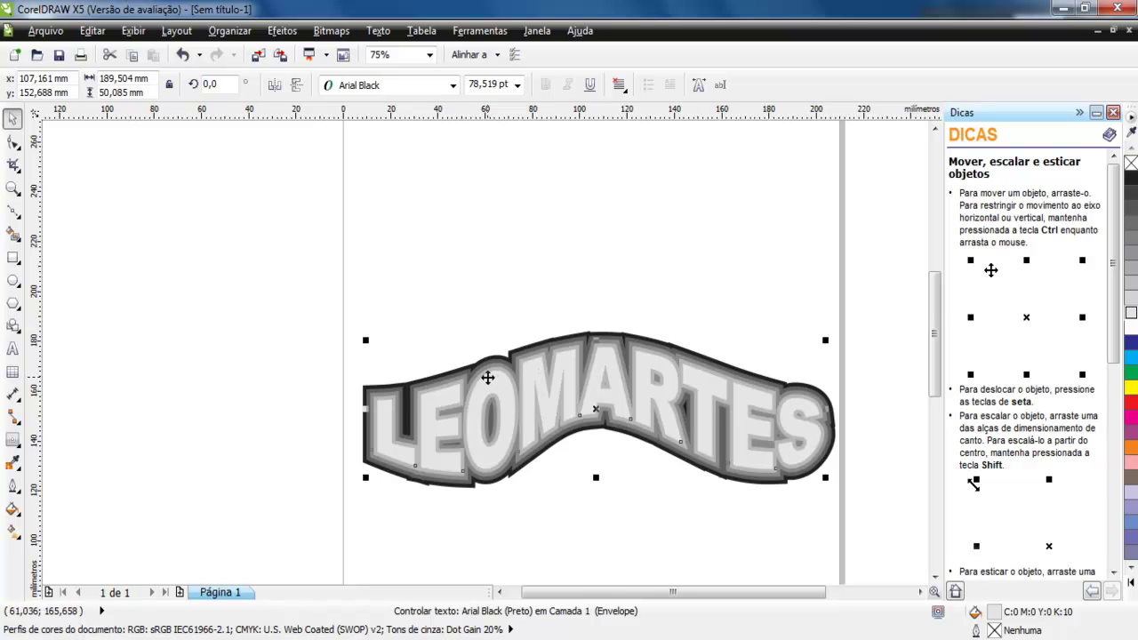
Select the contour group around LEOMARTES and look up the command that separates it from the text, leaving it unapplied.
{"action": "scroll", "coordinate": [487, 378], "scroll_direction": "up", "scroll_amount": 2}
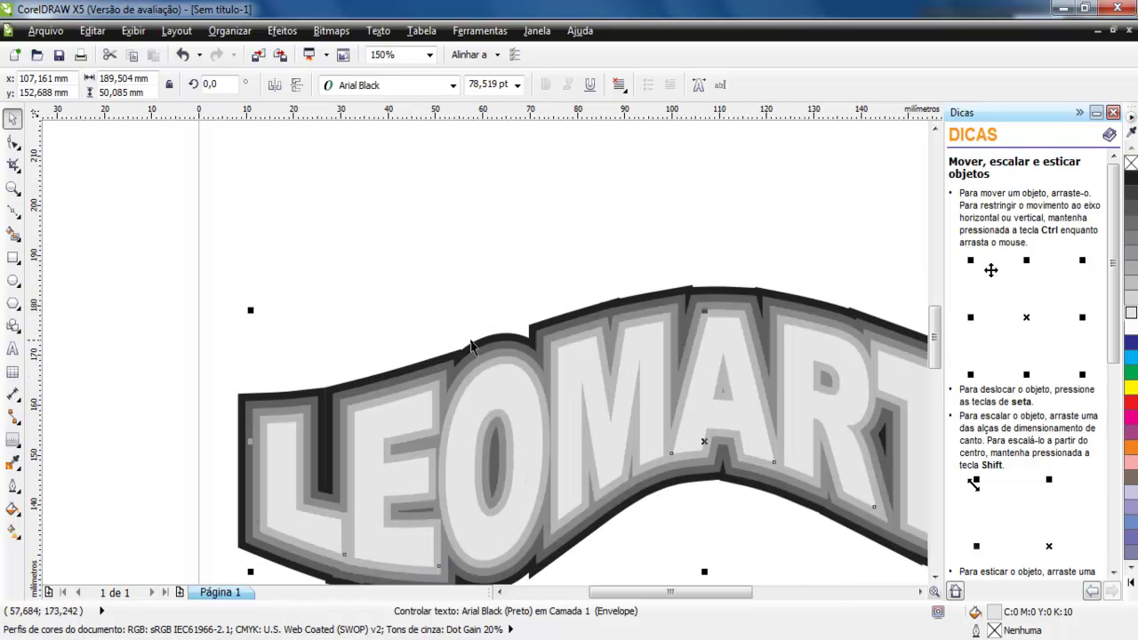
{"action": "left_click", "coordinate": [228, 31]}
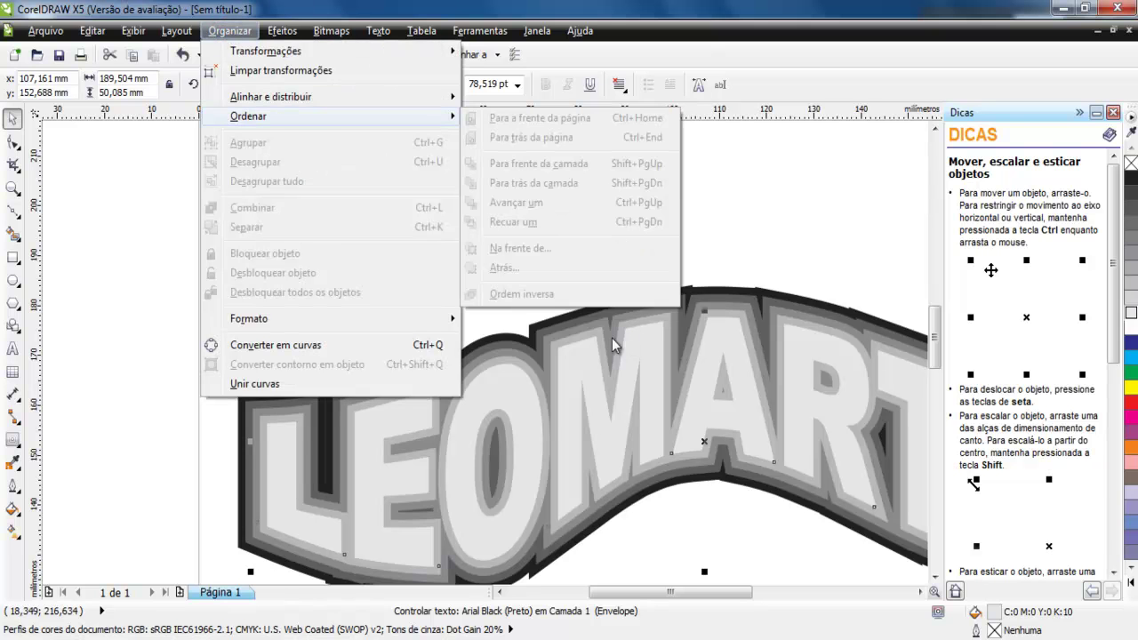
{"action": "left_click", "coordinate": [557, 412]}
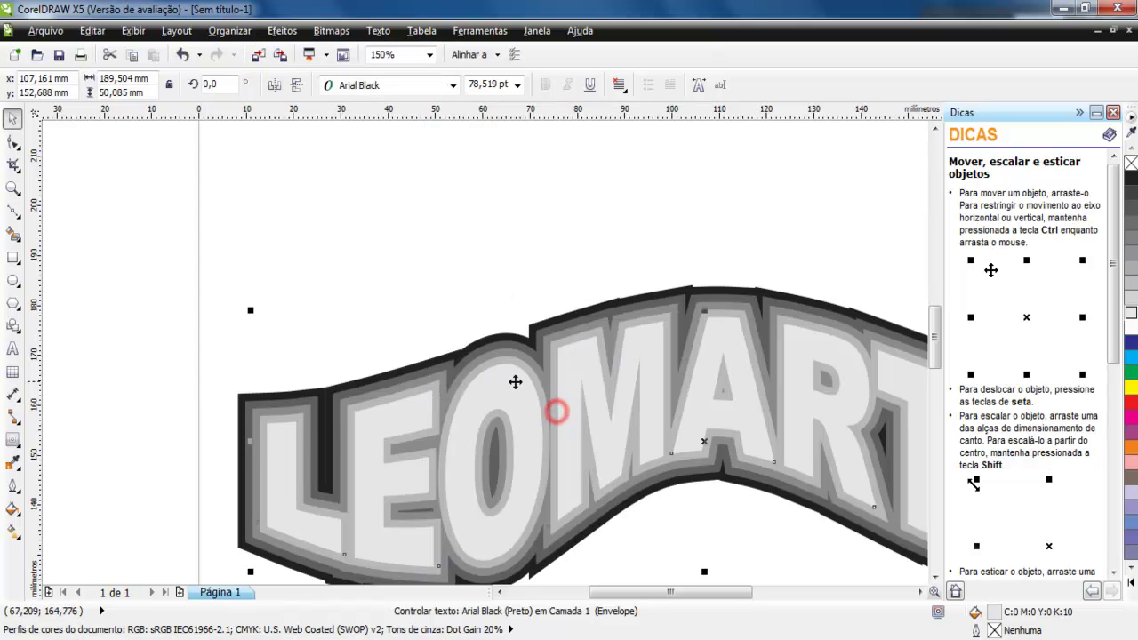
{"action": "left_click", "coordinate": [372, 269]}
{"action": "left_click", "coordinate": [271, 415]}
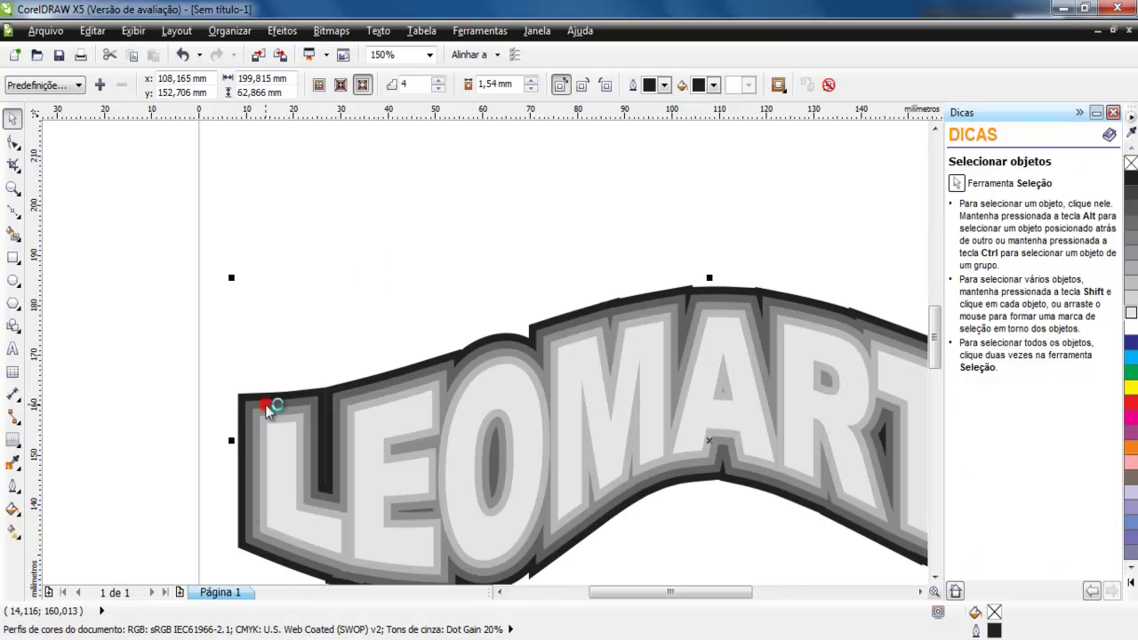
{"action": "left_click", "coordinate": [229, 32]}
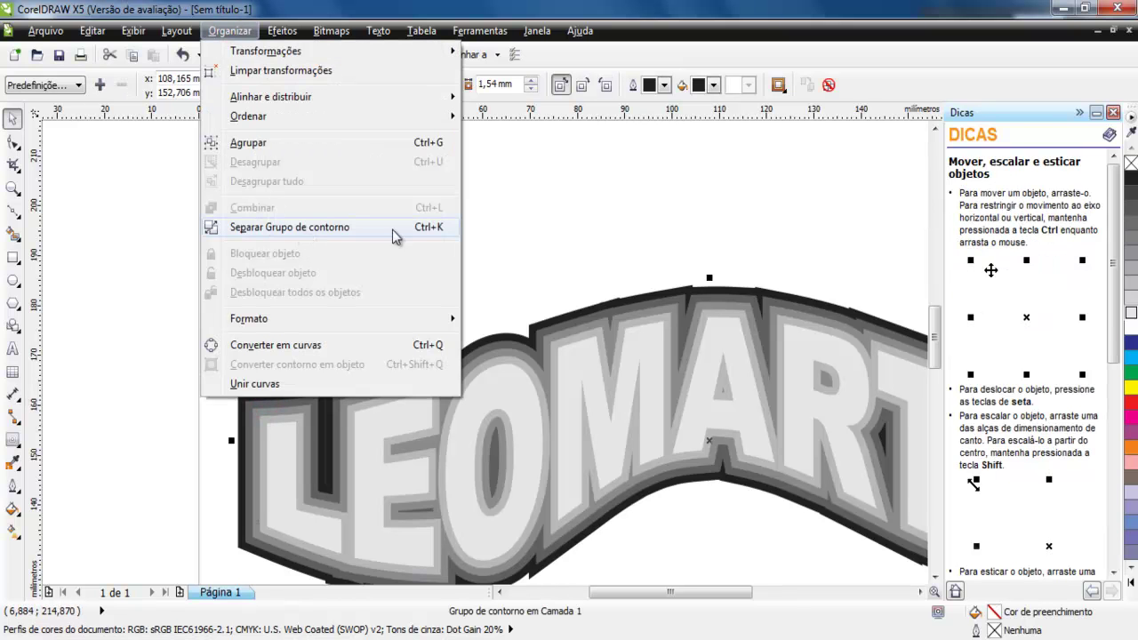
{"action": "left_click", "coordinate": [519, 208]}
Adjust the envelope of the contoured LEOMARTES text by shifting its lower middle node slightly to the right.
{"action": "scroll", "coordinate": [512, 210], "scroll_direction": "down", "scroll_amount": 2}
{"action": "left_click", "coordinate": [625, 469]}
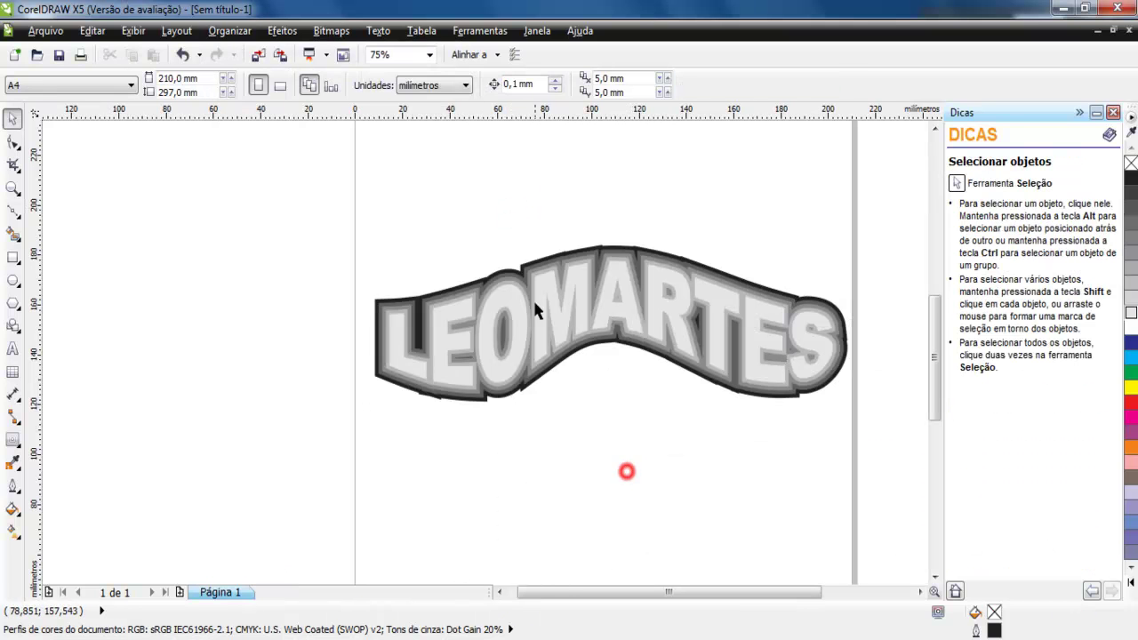
{"action": "left_click", "coordinate": [607, 318]}
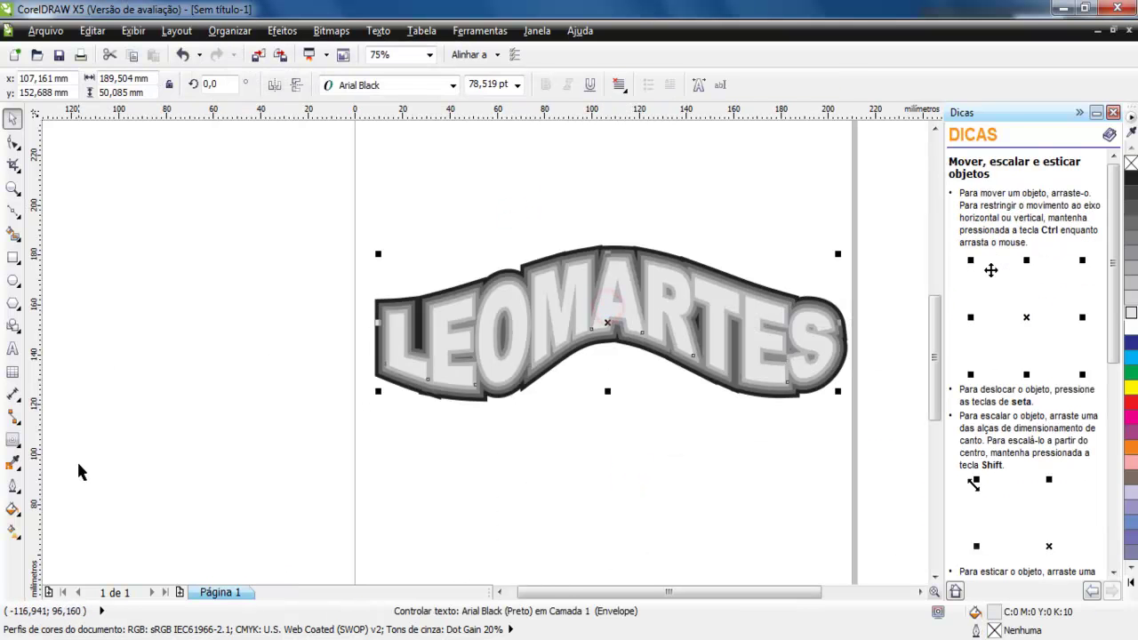
{"action": "left_click", "coordinate": [11, 443]}
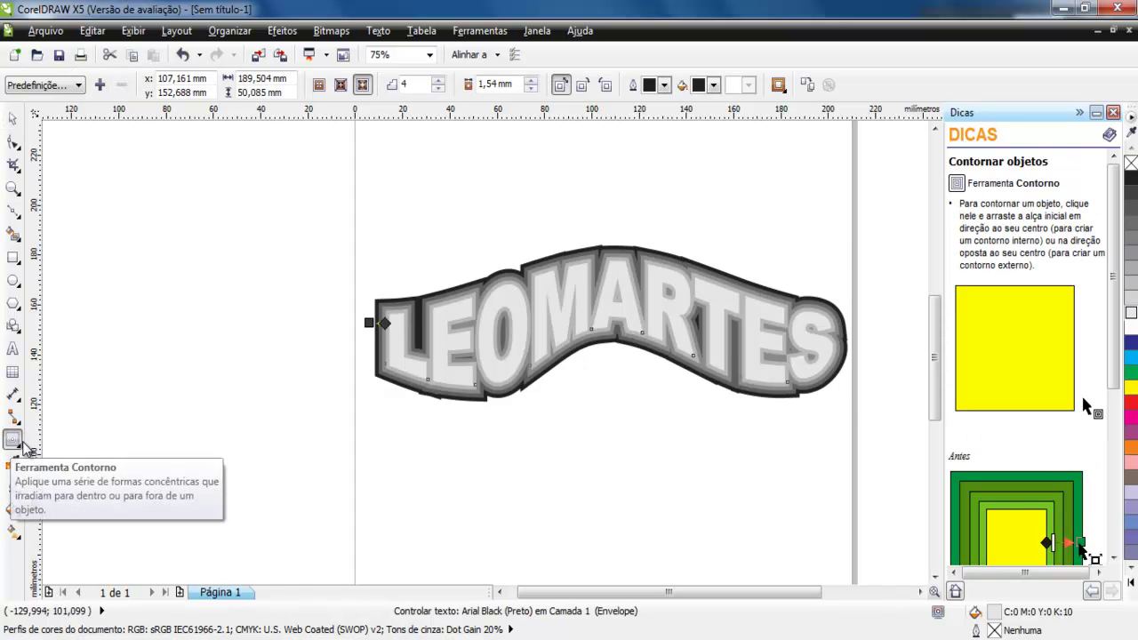
{"action": "left_click", "coordinate": [14, 443]}
{"action": "mouse_move", "coordinate": [13, 463]}
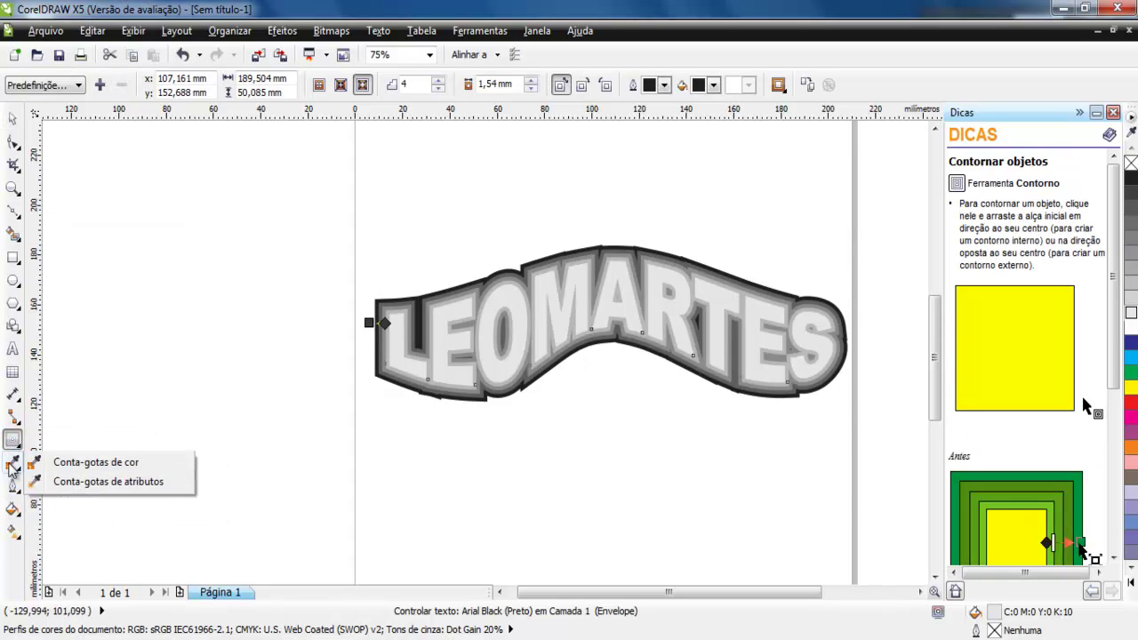
{"action": "mouse_move", "coordinate": [13, 439]}
{"action": "left_click", "coordinate": [38, 517]}
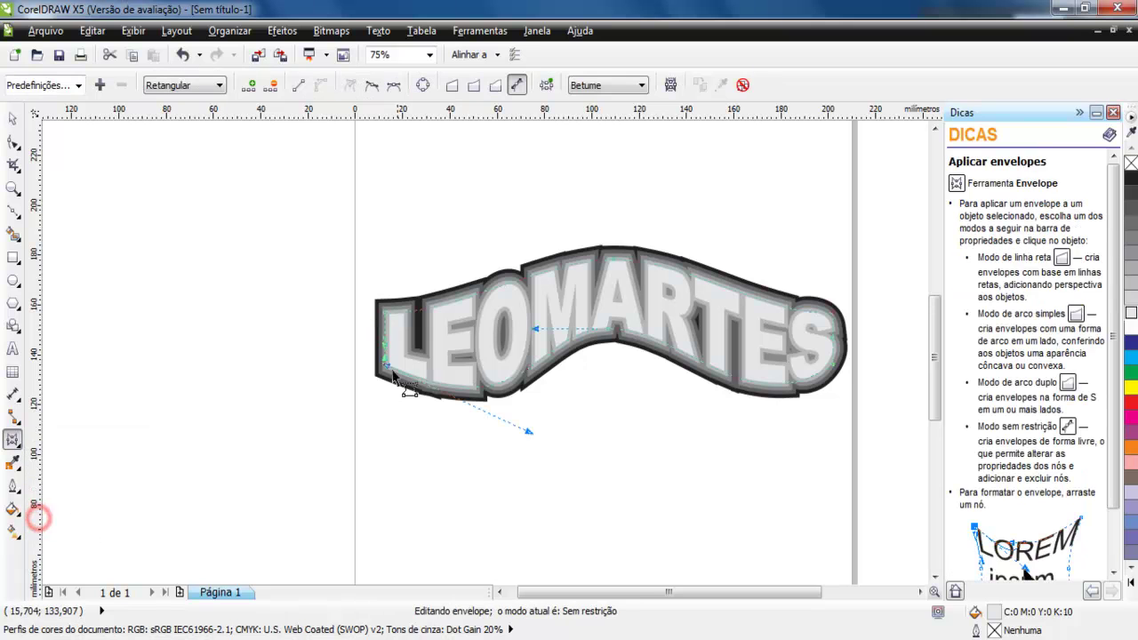
{"action": "mouse_move", "coordinate": [608, 336]}
{"action": "left_mouse_down"}
{"action": "mouse_move", "coordinate": [621, 426]}
{"action": "mouse_move", "coordinate": [617, 329]}
{"action": "left_mouse_up"}
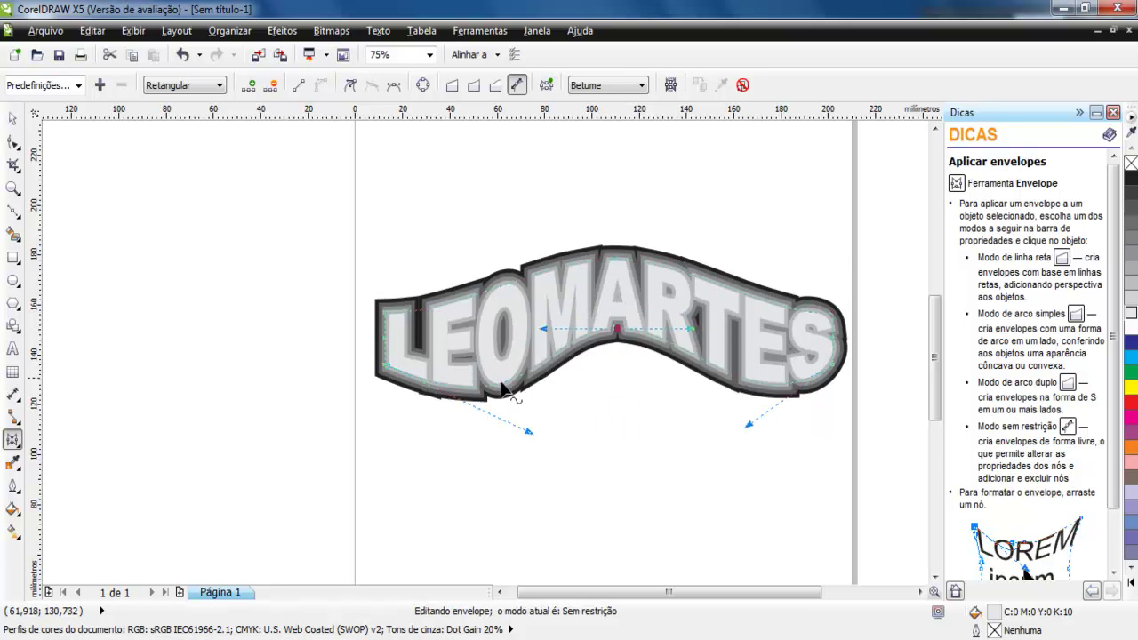
{"action": "left_click", "coordinate": [12, 118]}
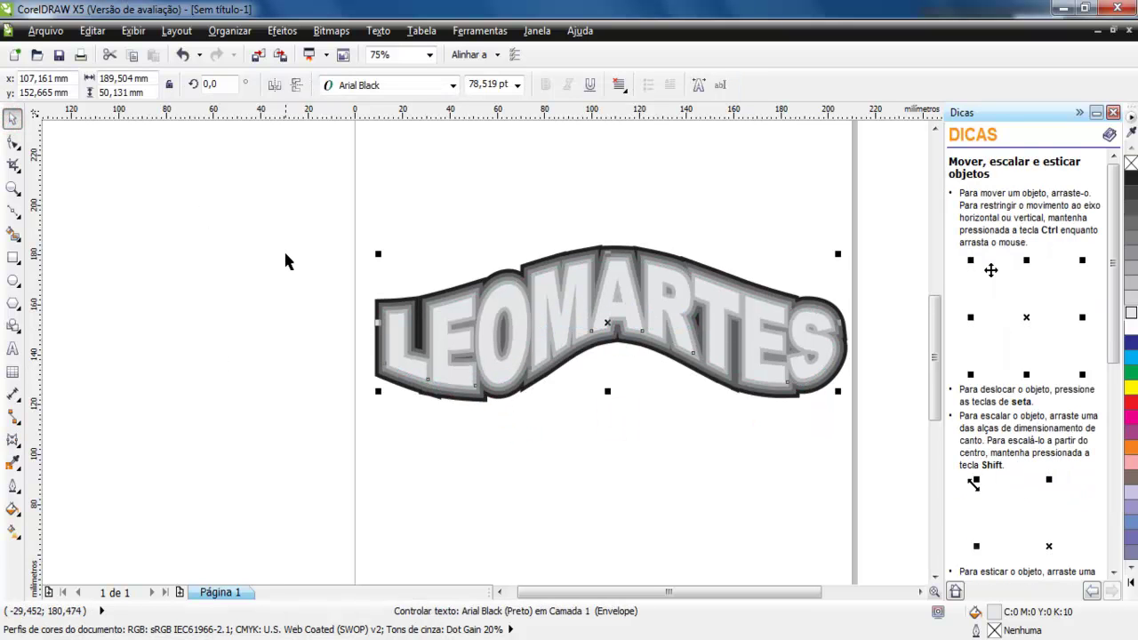
Move the contoured LEOMARTES text about 32 mm up the page and delete the plain copy made below it.
{"action": "left_click", "coordinate": [440, 457]}
{"action": "left_click_drag", "start_coordinate": [610, 299], "coordinate": [608, 393]}
{"action": "left_click", "coordinate": [593, 311]}
{"action": "left_click", "coordinate": [612, 452]}
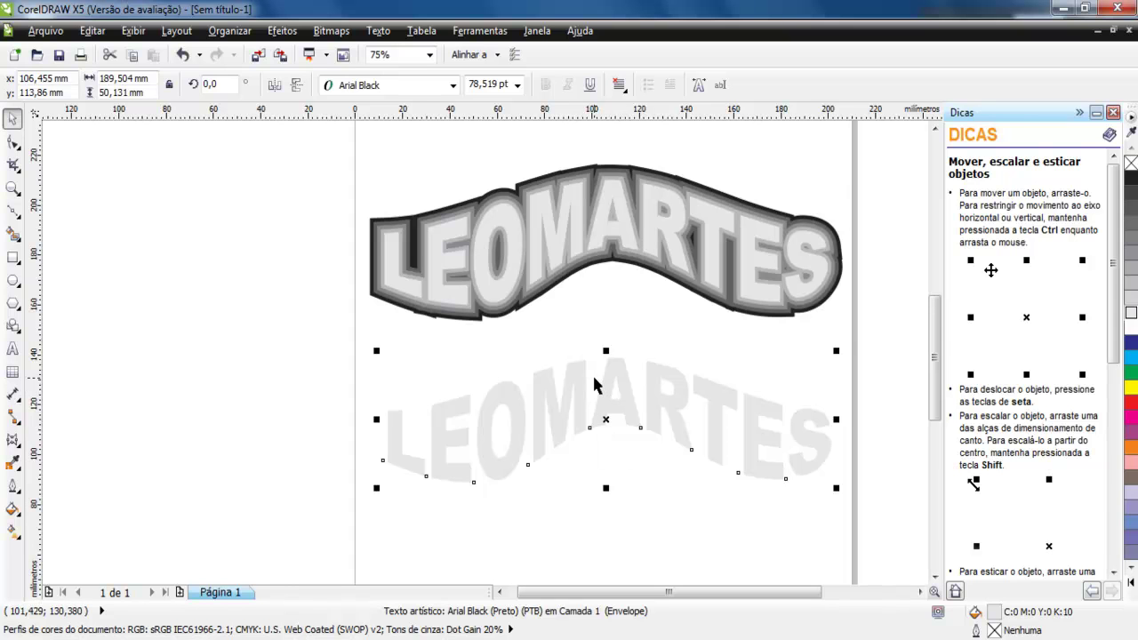
{"action": "key", "text": "Delete"}
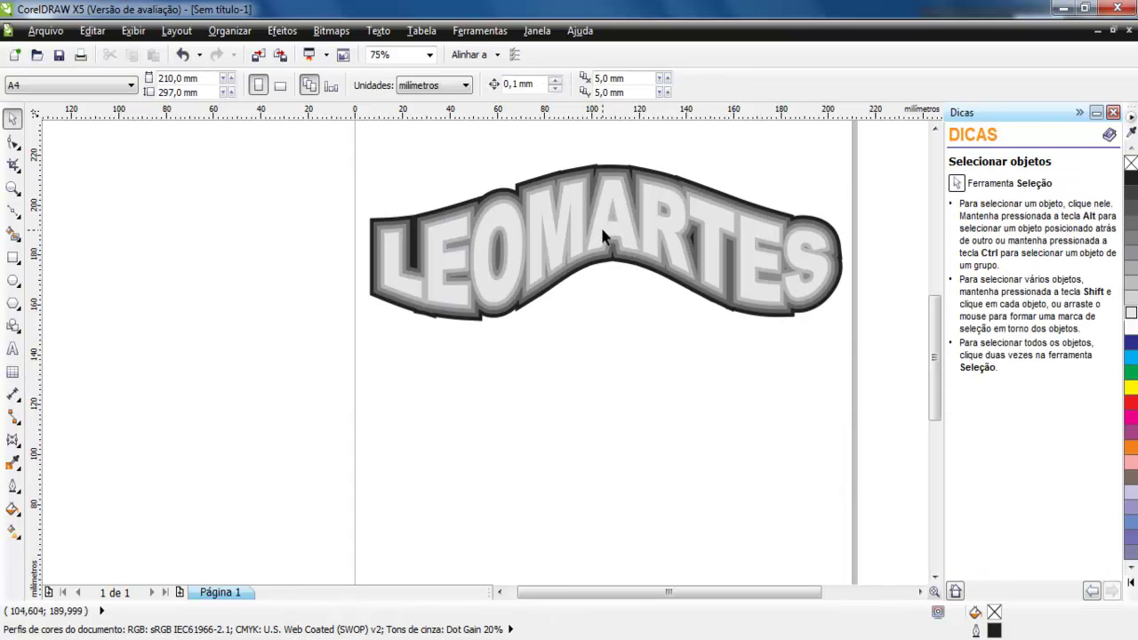
Place a plain copy of the LEOMARTES text, without the contour, about 72 mm below the contoured one.
{"action": "left_click", "coordinate": [600, 231]}
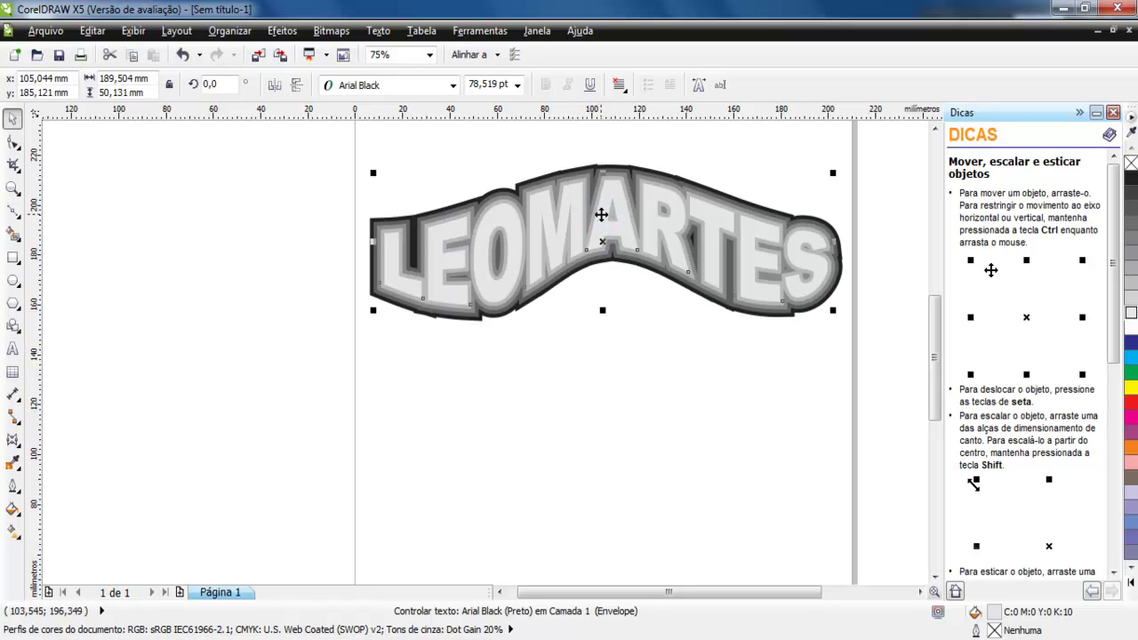
{"action": "left_click_drag", "start_coordinate": [601, 210], "coordinate": [595, 392]}
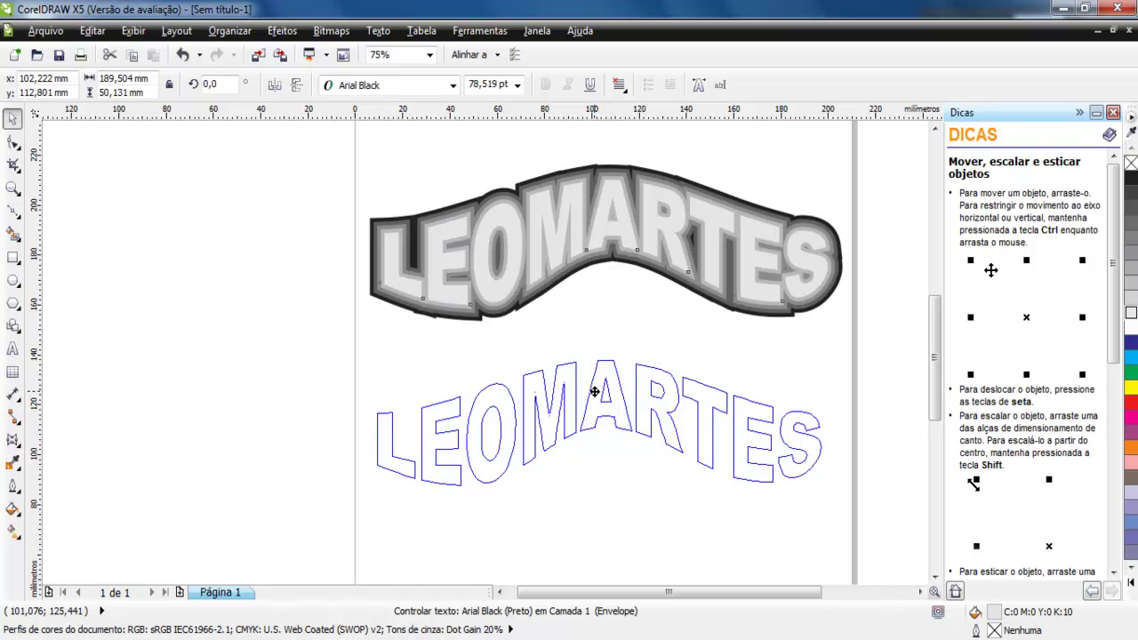
{"action": "left_click_drag", "start_coordinate": [595, 392], "coordinate": [595, 392]}
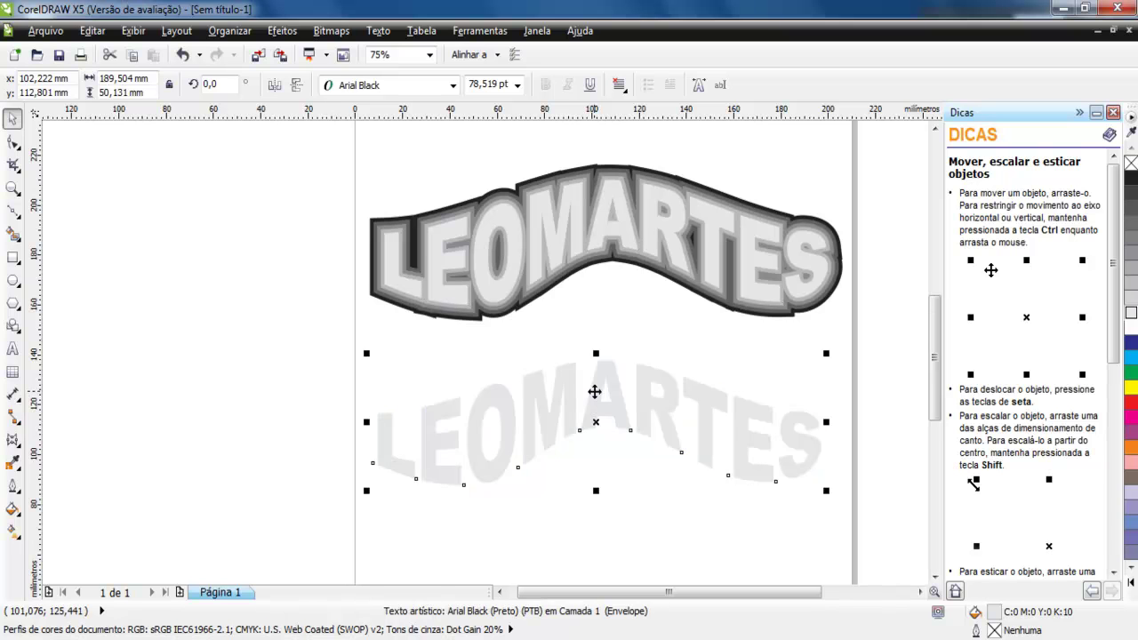
Apply the drop shadow preset Plano acima a esquerda to the plain LEOMARTES copy.
{"action": "left_click", "coordinate": [9, 447]}
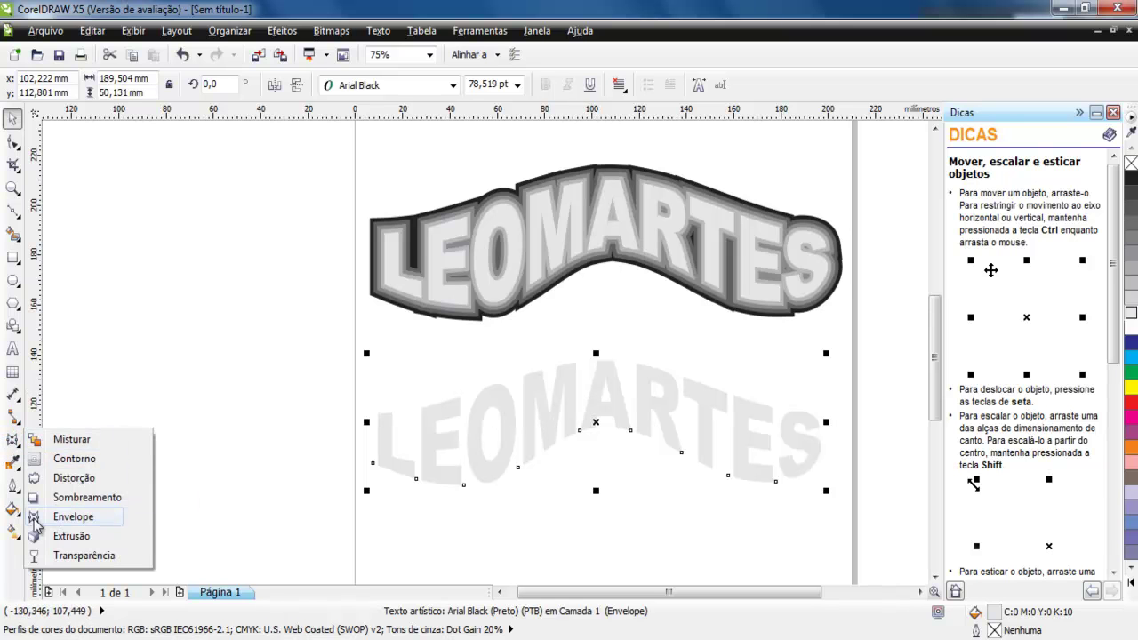
{"action": "left_click", "coordinate": [65, 498]}
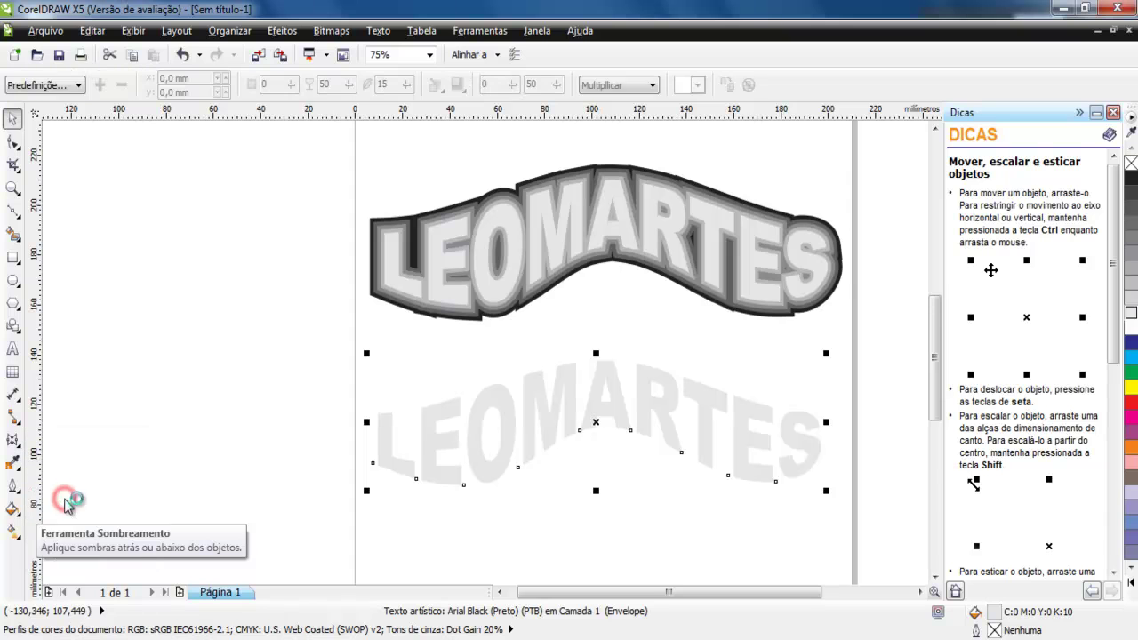
{"action": "left_click", "coordinate": [64, 85]}
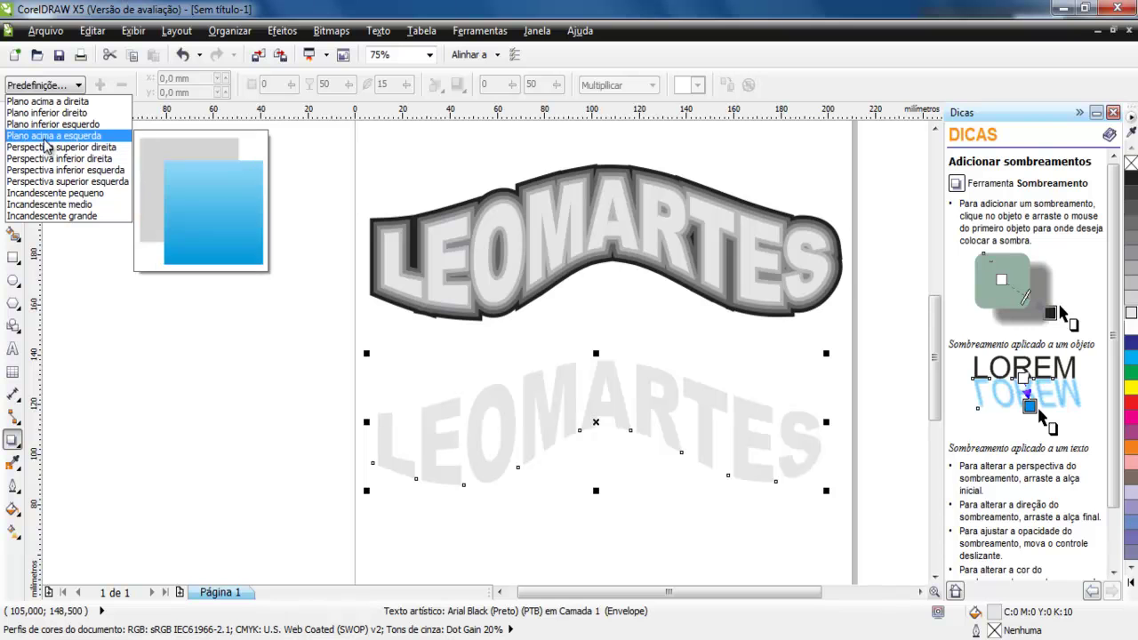
{"action": "left_click", "coordinate": [529, 464]}
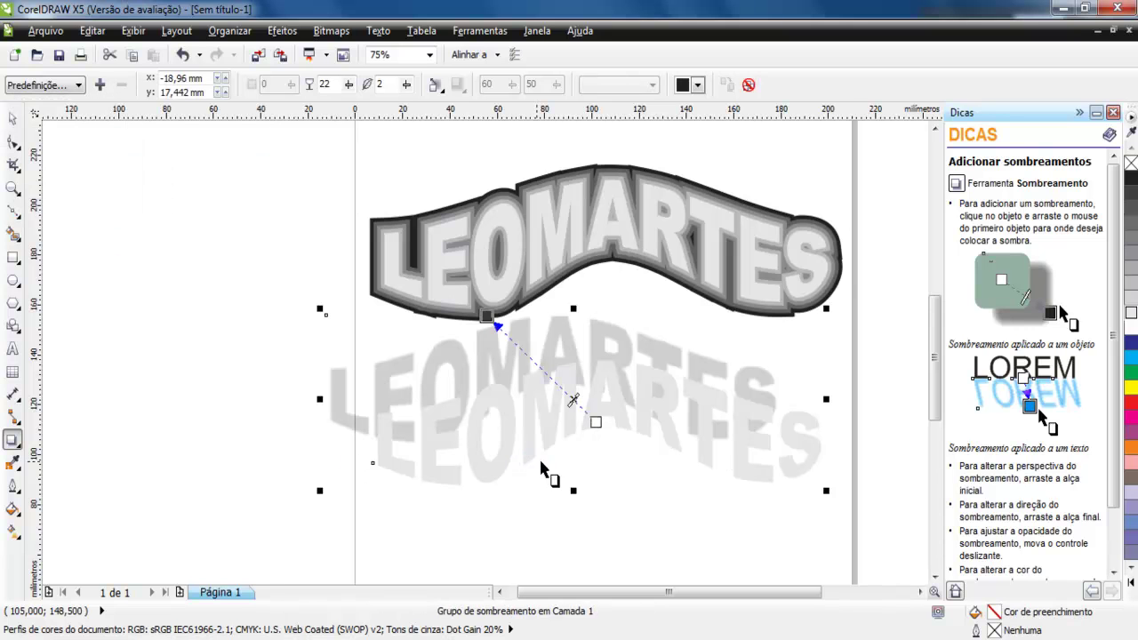
Pull the shadow in to an offset of about -0.3 mm horizontally and 0.3 mm vertically, and set its opacity to 61.
{"action": "left_click_drag", "start_coordinate": [487, 316], "coordinate": [526, 358]}
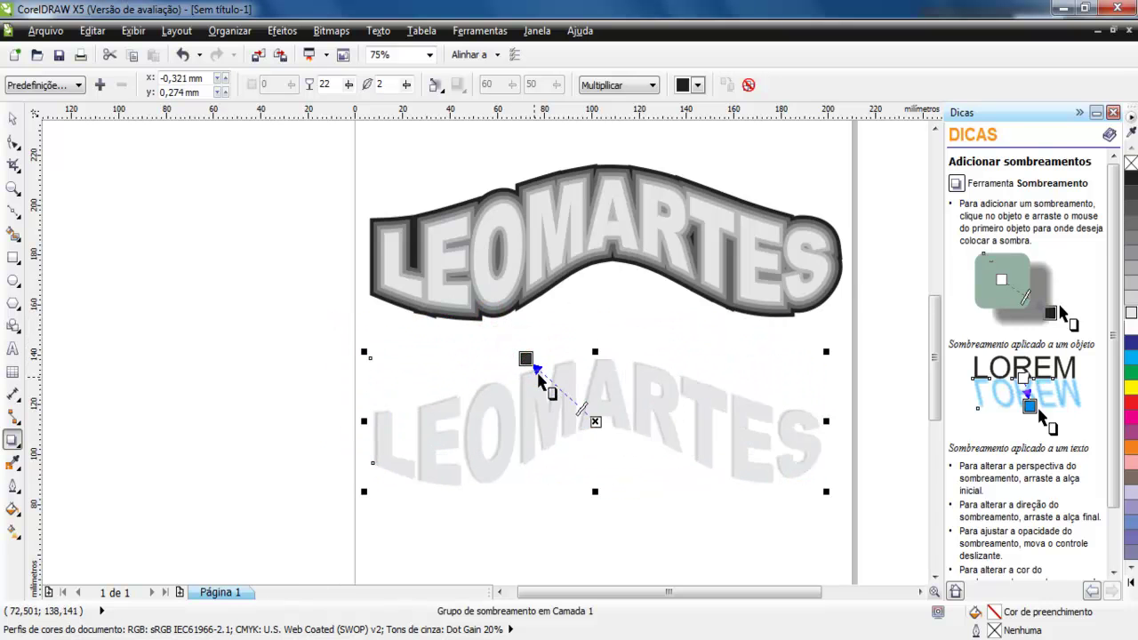
{"action": "scroll", "coordinate": [565, 423], "scroll_direction": "up", "scroll_amount": 2}
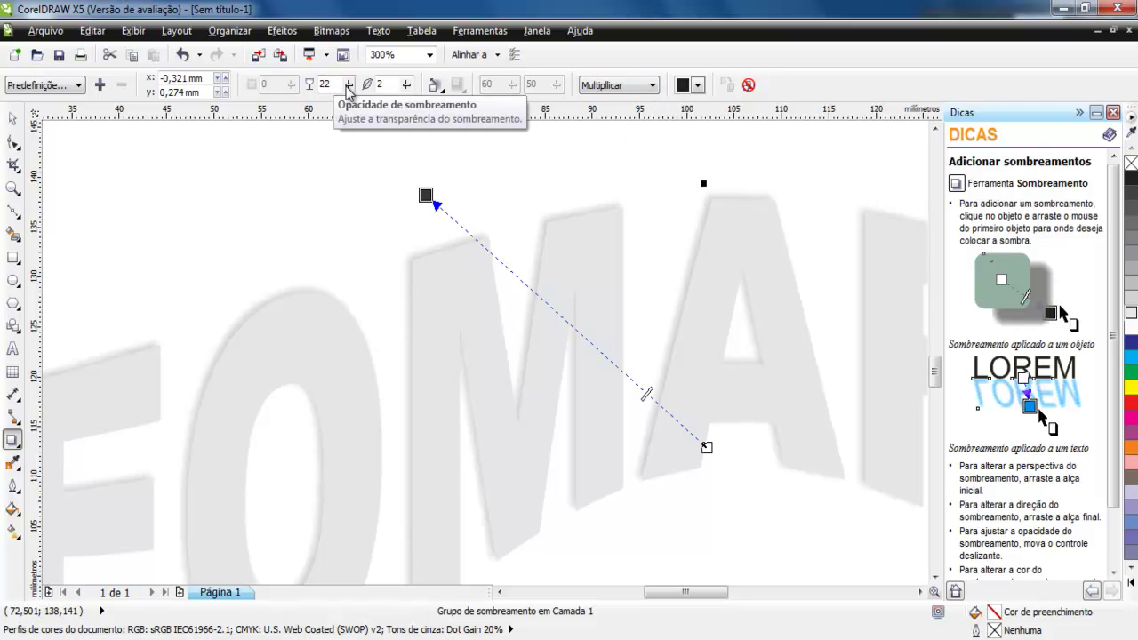
{"action": "left_click_drag", "start_coordinate": [347, 88], "coordinate": [362, 99]}
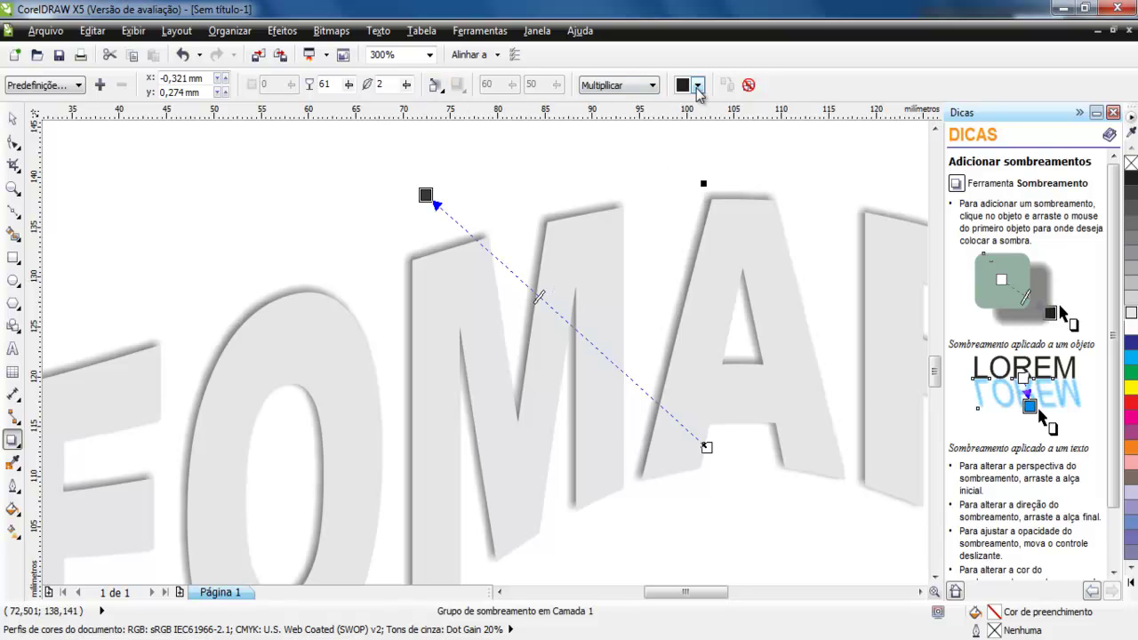
Try magenta as the shadow colour of the plain LEOMARTES text and return it to black.
{"action": "left_click", "coordinate": [698, 85]}
{"action": "left_click", "coordinate": [699, 149]}
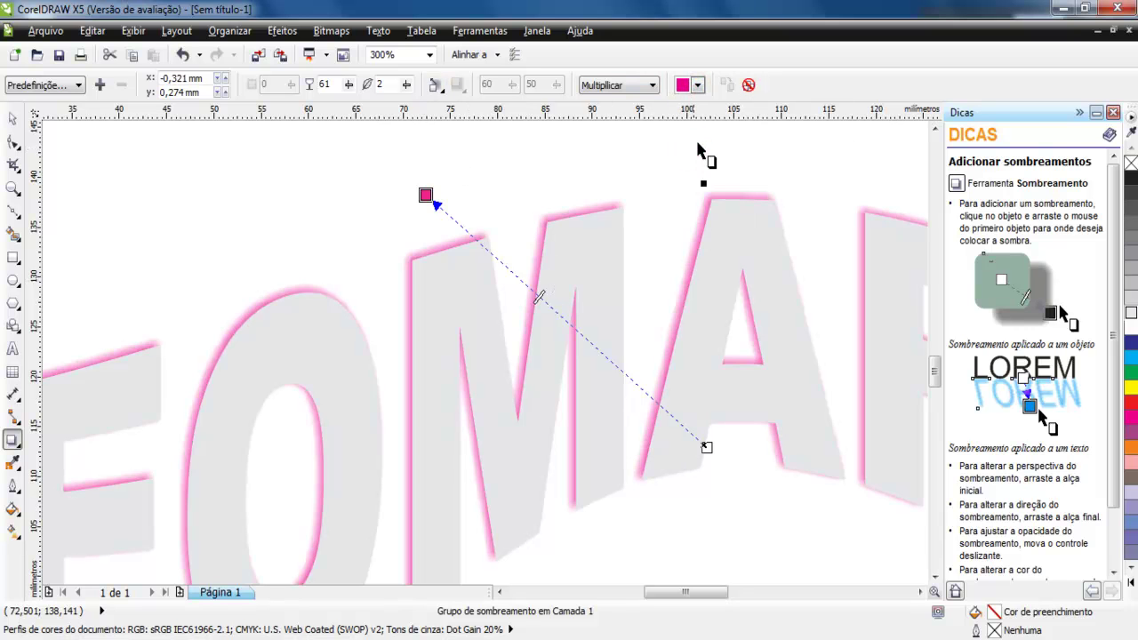
{"action": "left_click", "coordinate": [697, 85]}
{"action": "left_click", "coordinate": [751, 142]}
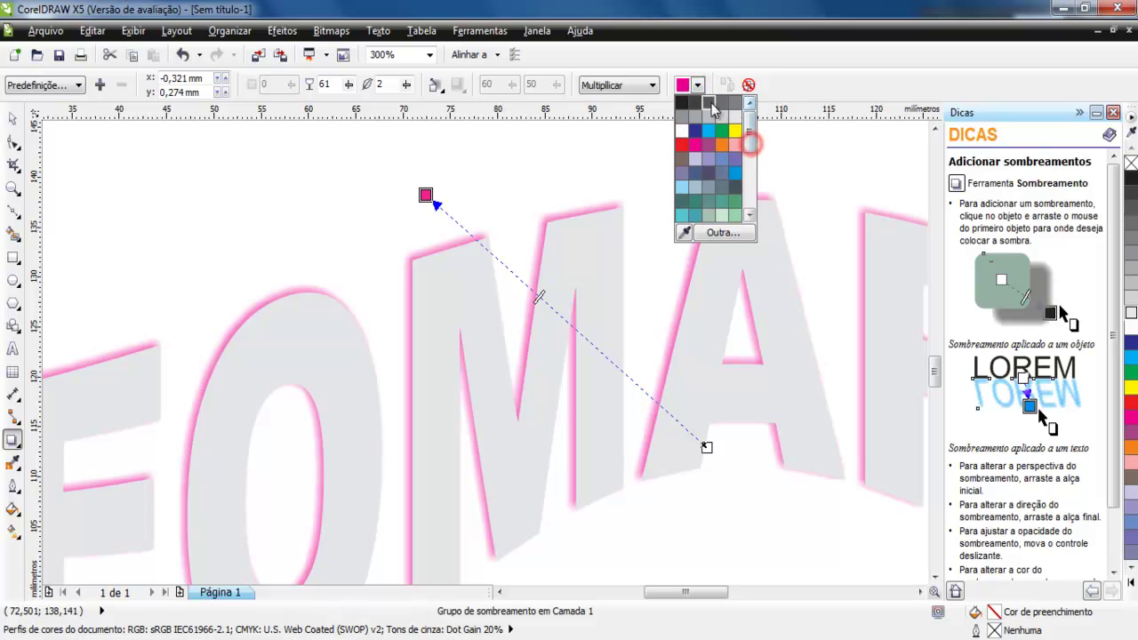
{"action": "left_click", "coordinate": [711, 103]}
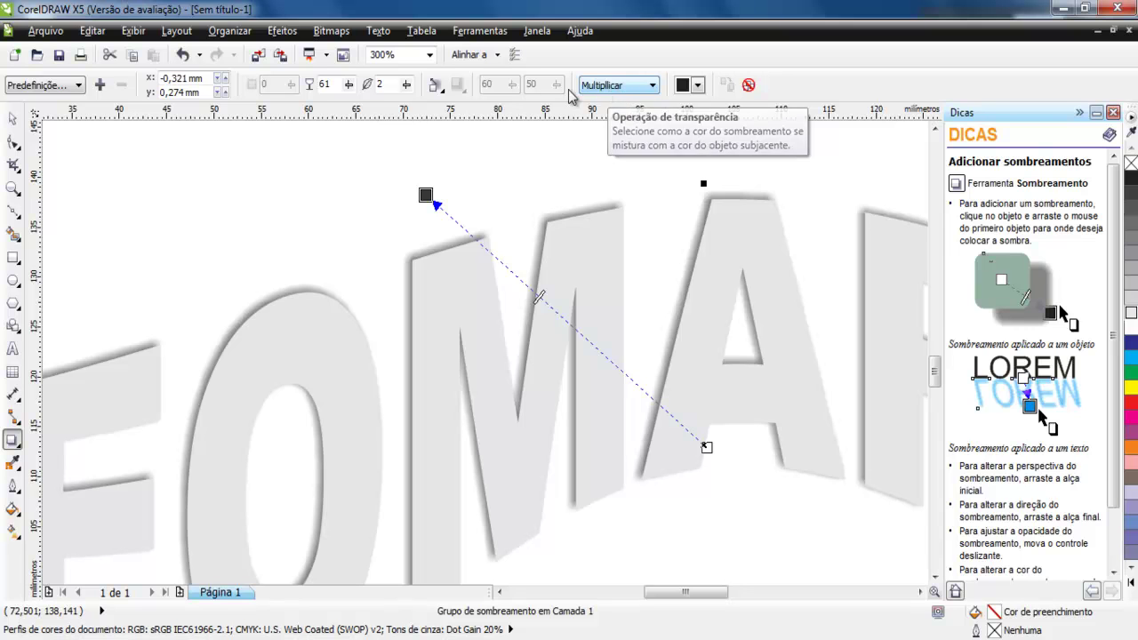
Try the Central feathering direction on the shadow and set it to Interno.
{"action": "left_click", "coordinate": [441, 91]}
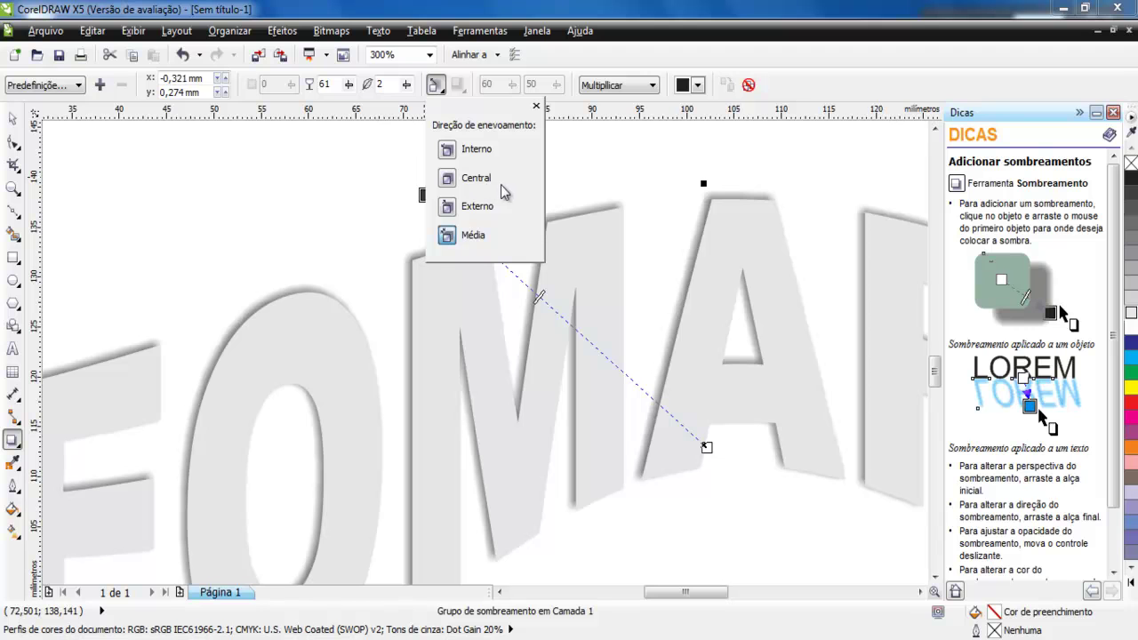
{"action": "left_click", "coordinate": [452, 179]}
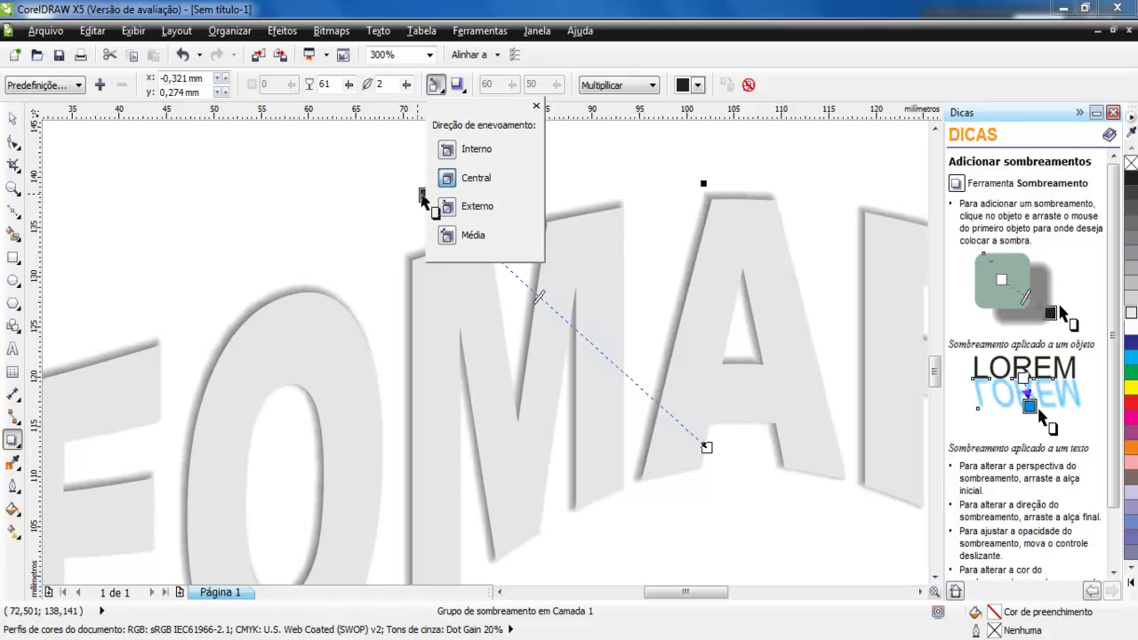
{"action": "left_click", "coordinate": [451, 158]}
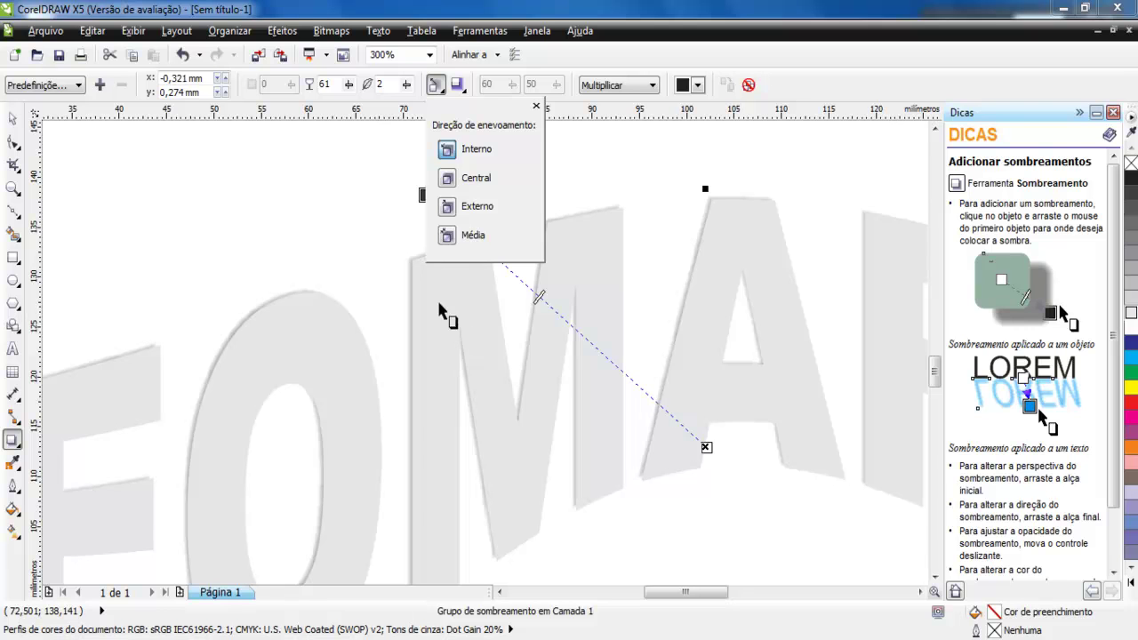
Move the shadow up and to the left of the plain LEOMARTES text, offset about -5.6 mm horizontally and 4.9 mm vertically.
{"action": "left_click", "coordinate": [425, 195]}
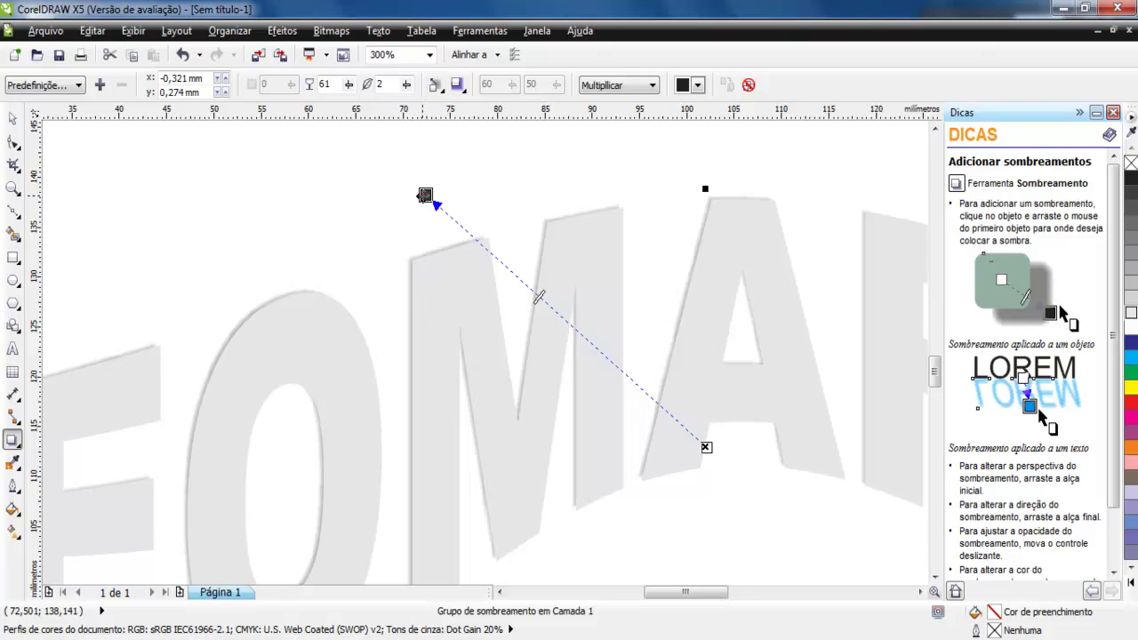
{"action": "left_click_drag", "start_coordinate": [425, 196], "coordinate": [368, 148]}
{"action": "scroll", "coordinate": [487, 349], "scroll_direction": "down", "scroll_amount": 2}
{"action": "key", "text": "ctrl+z"}
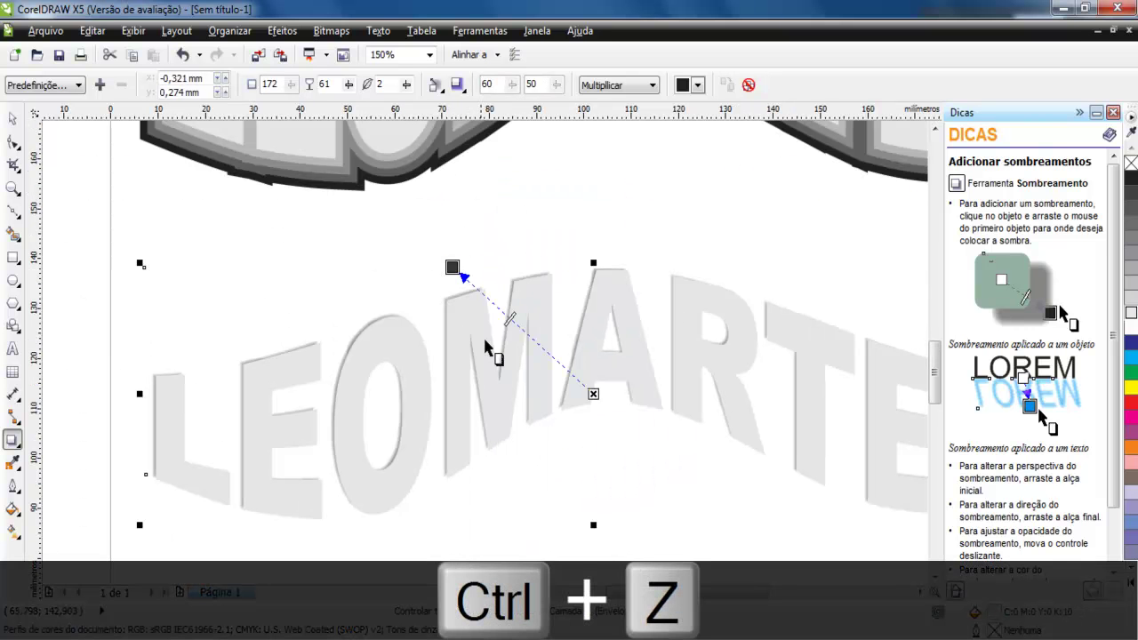
{"action": "mouse_move", "coordinate": [454, 266]}
{"action": "left_mouse_down"}
{"action": "mouse_move", "coordinate": [409, 224]}
{"action": "mouse_move", "coordinate": [454, 275]}
{"action": "left_mouse_up"}
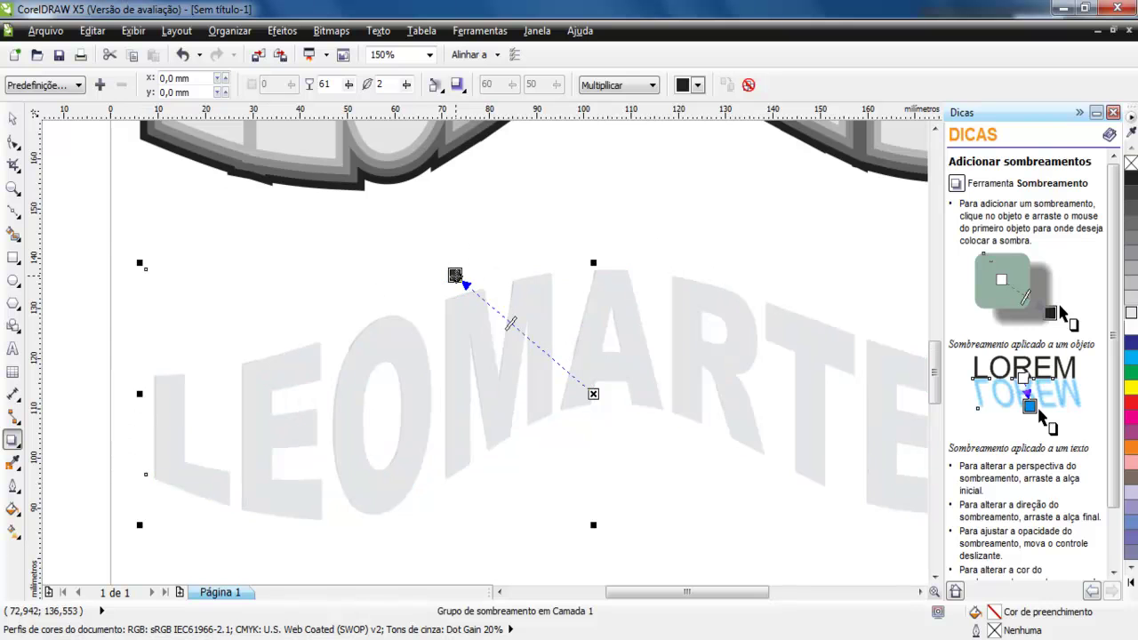
{"action": "left_click_drag", "start_coordinate": [454, 275], "coordinate": [437, 248]}
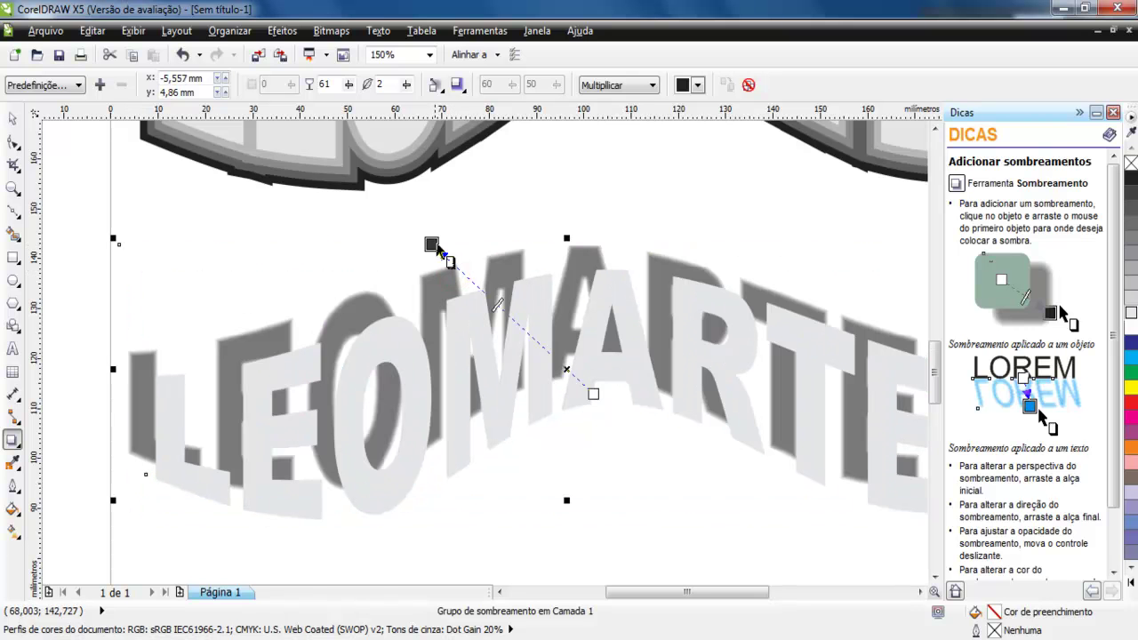
Compare the Central, Externo and Média feathering directions on the offset shadow and return to Interno.
{"action": "left_click", "coordinate": [435, 85]}
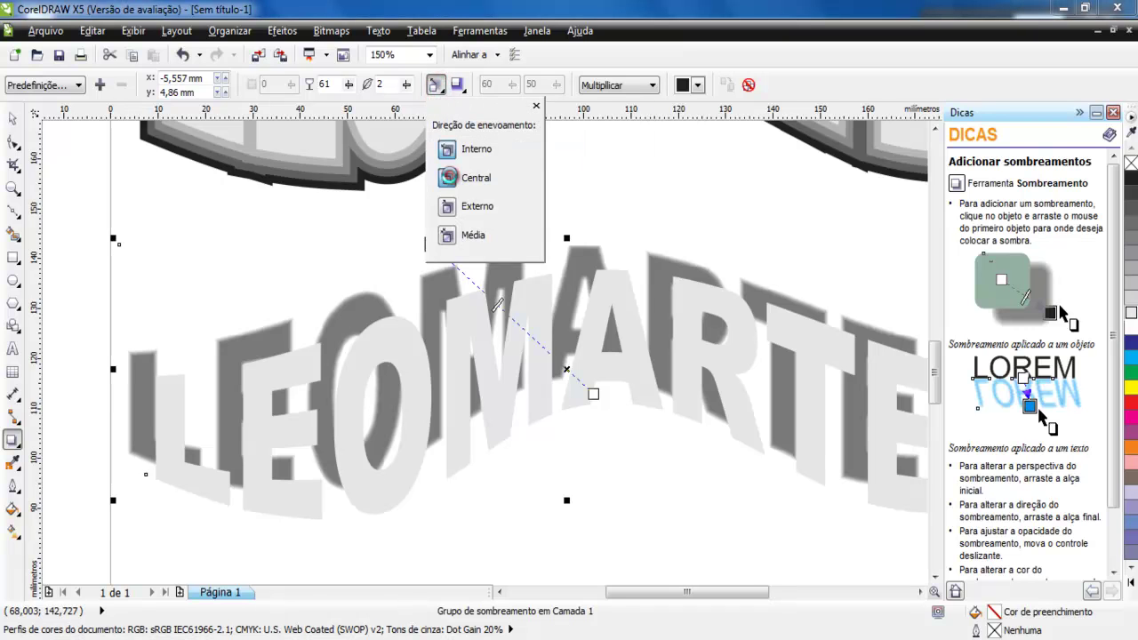
{"action": "left_click", "coordinate": [451, 179]}
{"action": "left_click", "coordinate": [447, 209]}
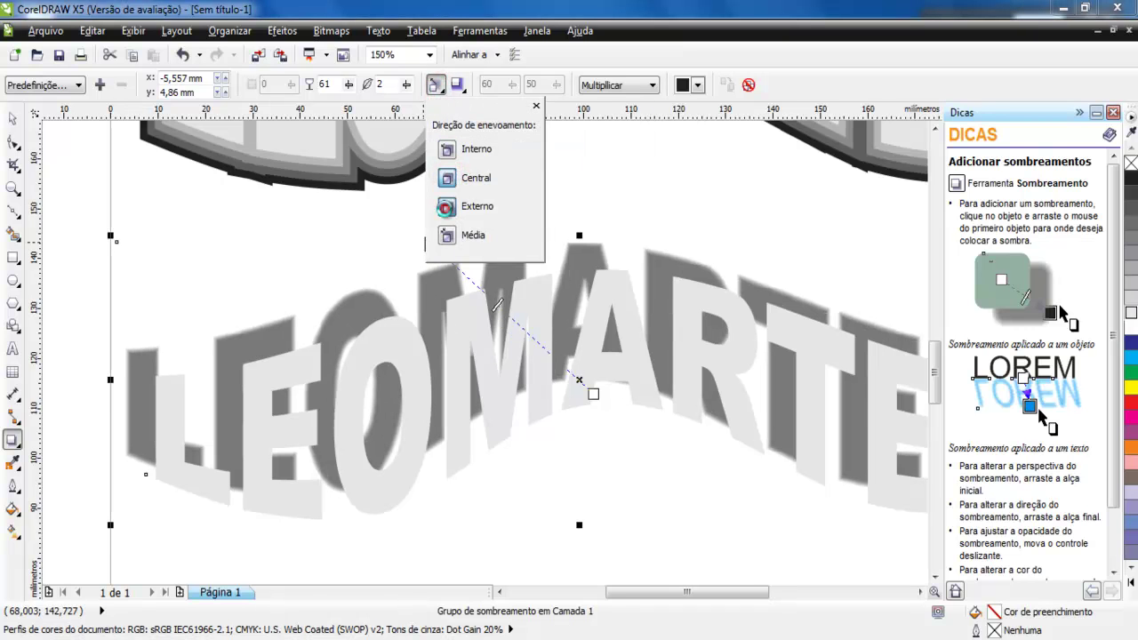
{"action": "left_click", "coordinate": [446, 239]}
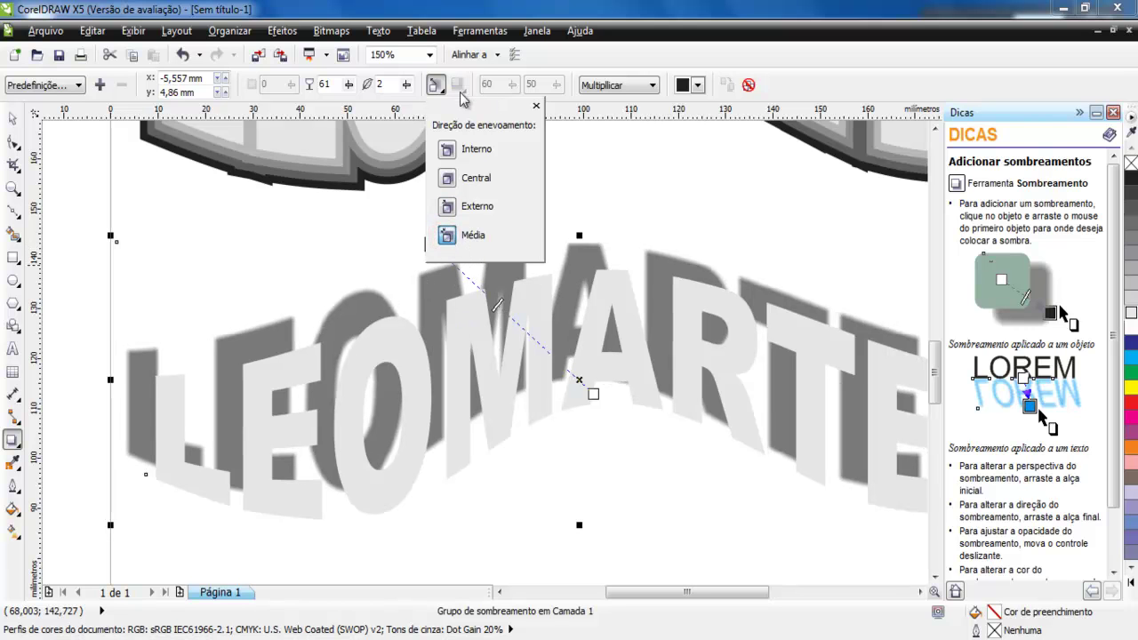
{"action": "left_click", "coordinate": [447, 149]}
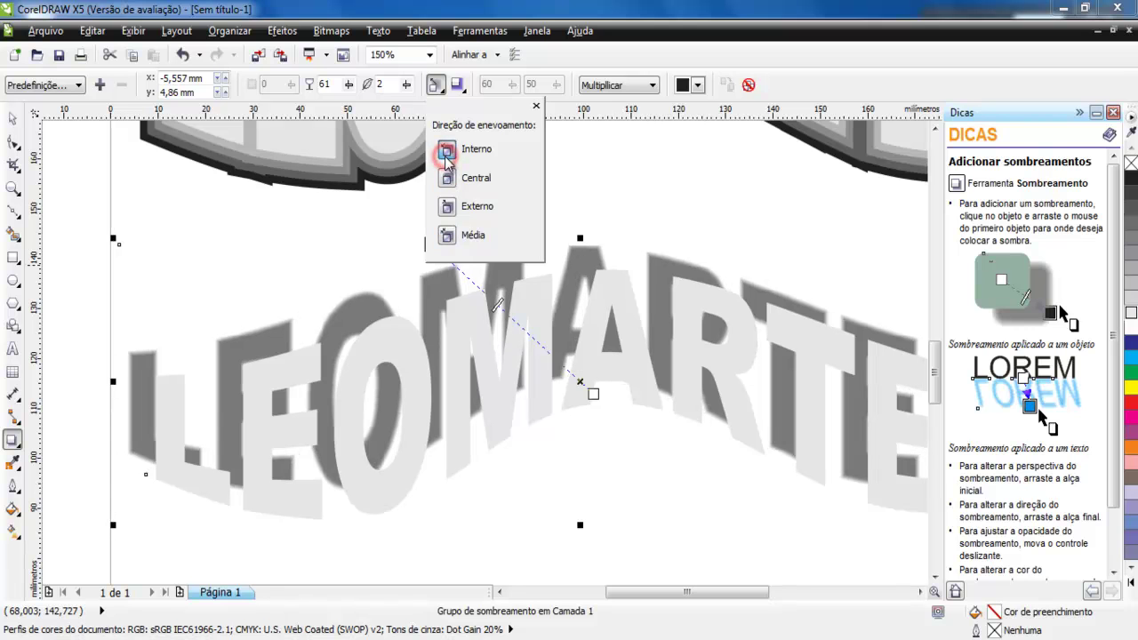
Set the shadow's feathering edges to Quadradas.
{"action": "left_click", "coordinate": [458, 86]}
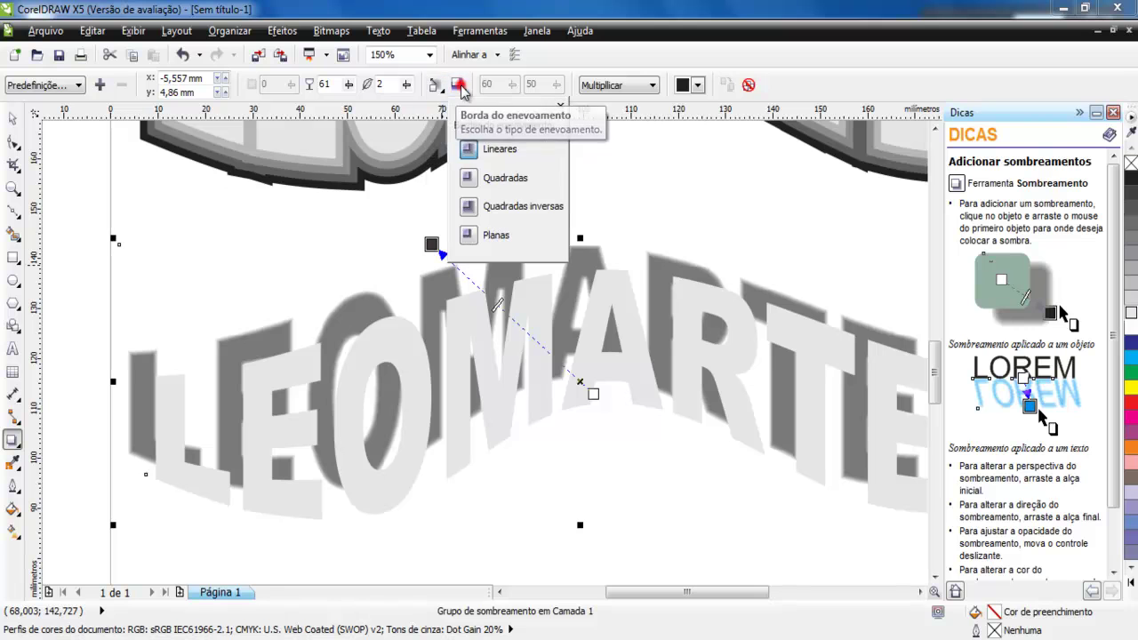
{"action": "left_click", "coordinate": [471, 182]}
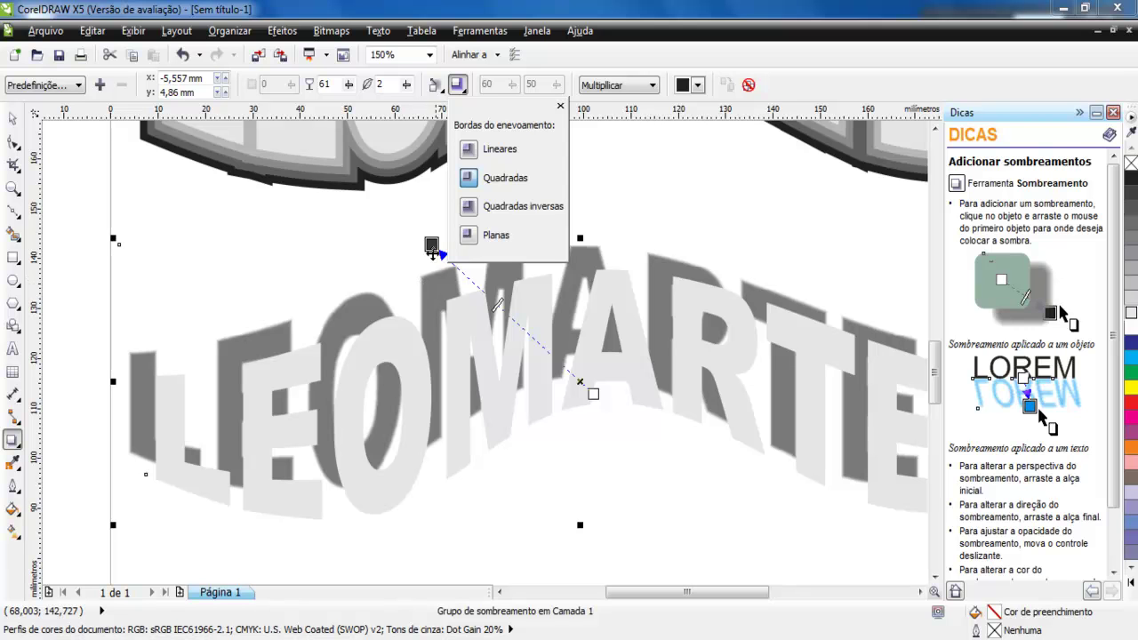
Compare the Planas and Quadradas inversas feathering edges and move the shadow closer to the text, offset about -1.6 mm horizontally and 1.3 mm vertically.
{"action": "left_click", "coordinate": [469, 235]}
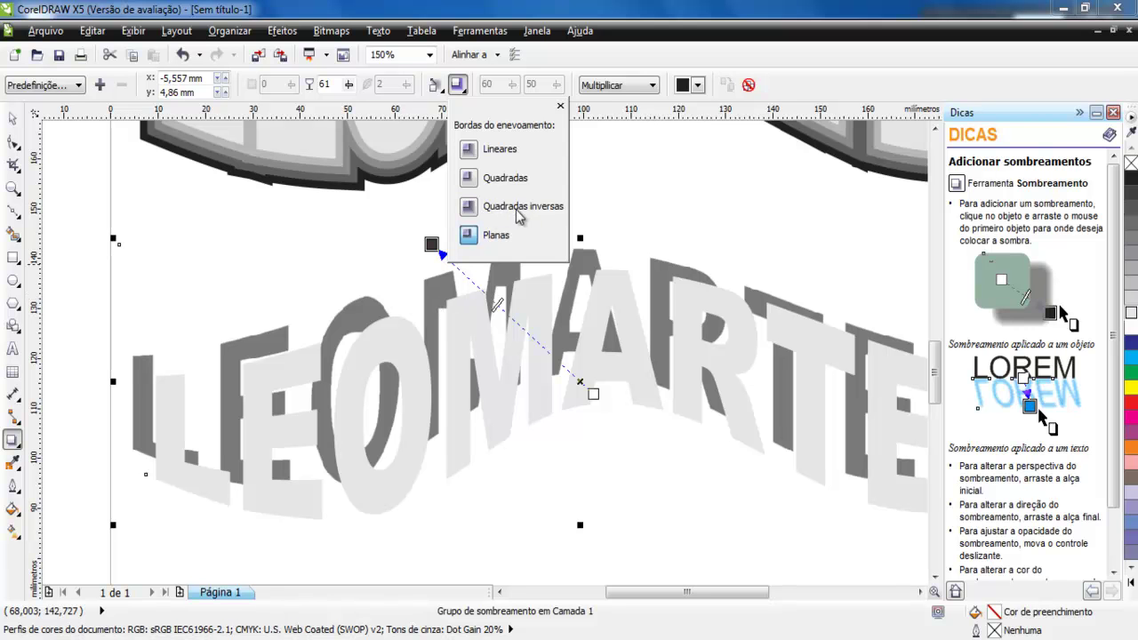
{"action": "left_click", "coordinate": [504, 208]}
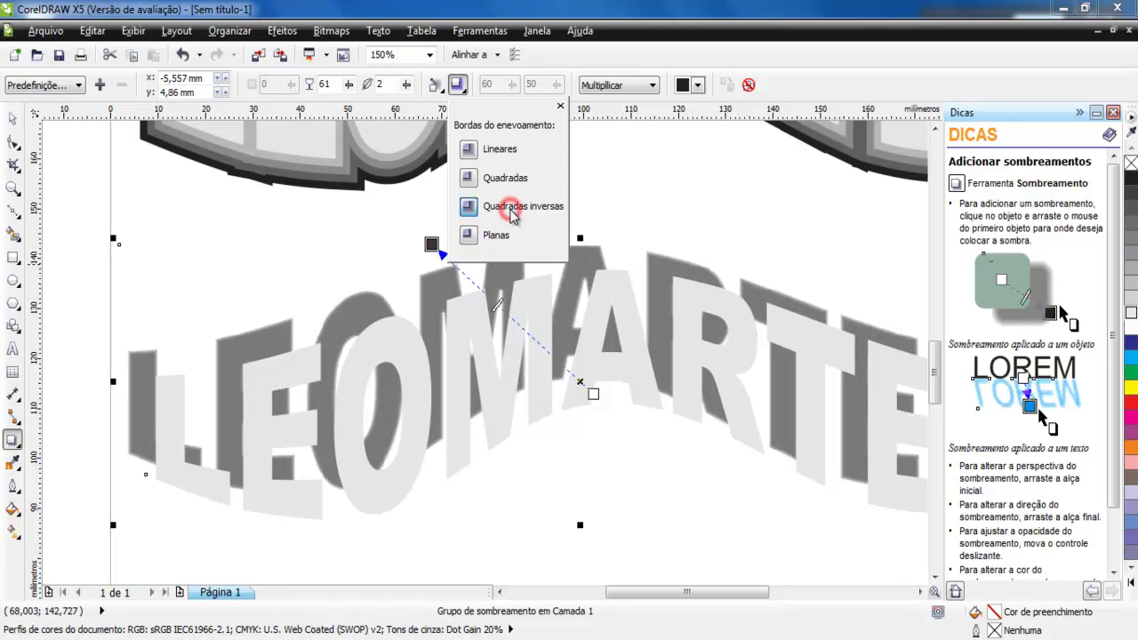
{"action": "left_click", "coordinate": [434, 248]}
{"action": "left_click", "coordinate": [430, 247]}
{"action": "left_click_drag", "start_coordinate": [433, 248], "coordinate": [440, 256]}
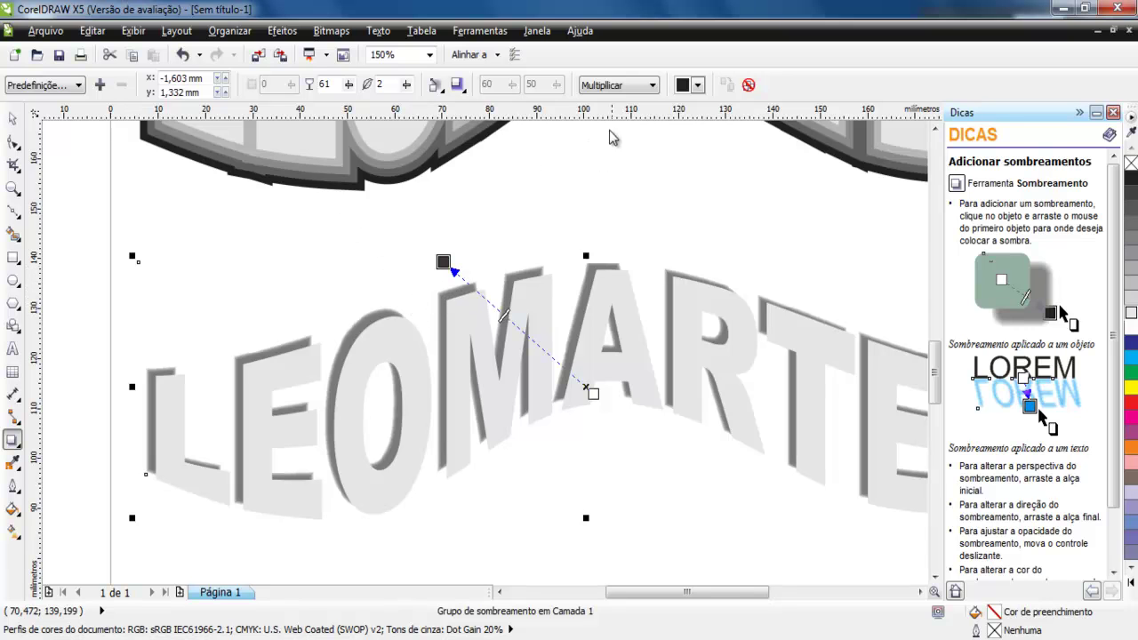
Clear the drop shadow from the lower LEOMARTES text.
{"action": "left_click", "coordinate": [748, 87]}
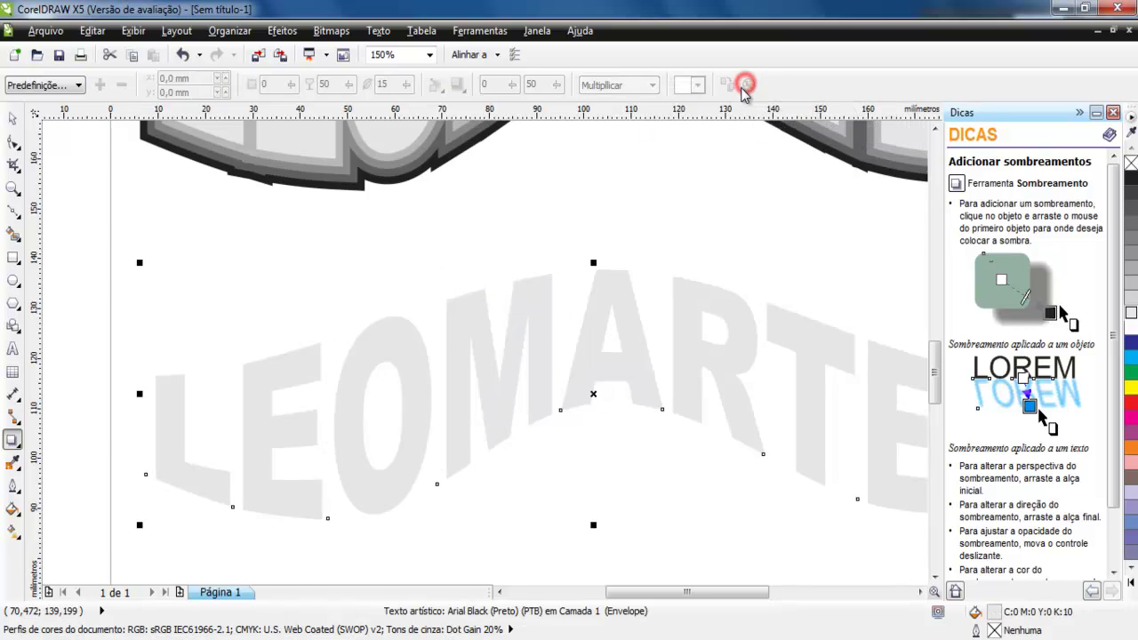
Try clearing the contour effect from the upper LEOMARTES text, and undo the removal.
{"action": "left_click", "coordinate": [13, 123]}
{"action": "scroll", "coordinate": [369, 207], "scroll_direction": "down", "scroll_amount": 2}
{"action": "left_click", "coordinate": [379, 193]}
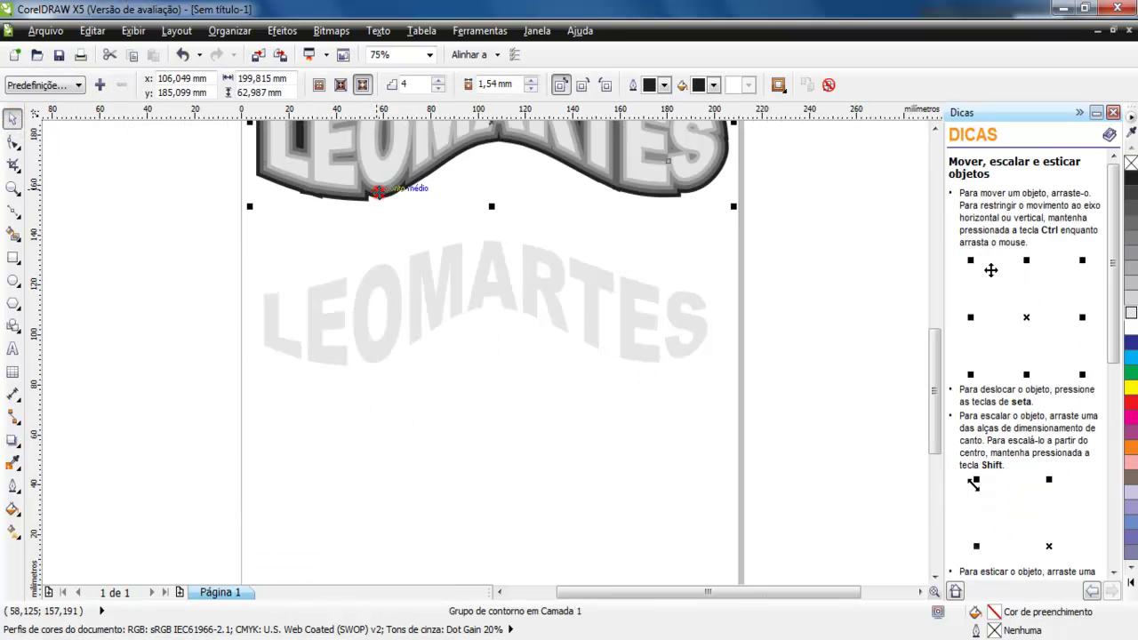
{"action": "left_click", "coordinate": [827, 84]}
{"action": "key", "text": "ctrl+z"}
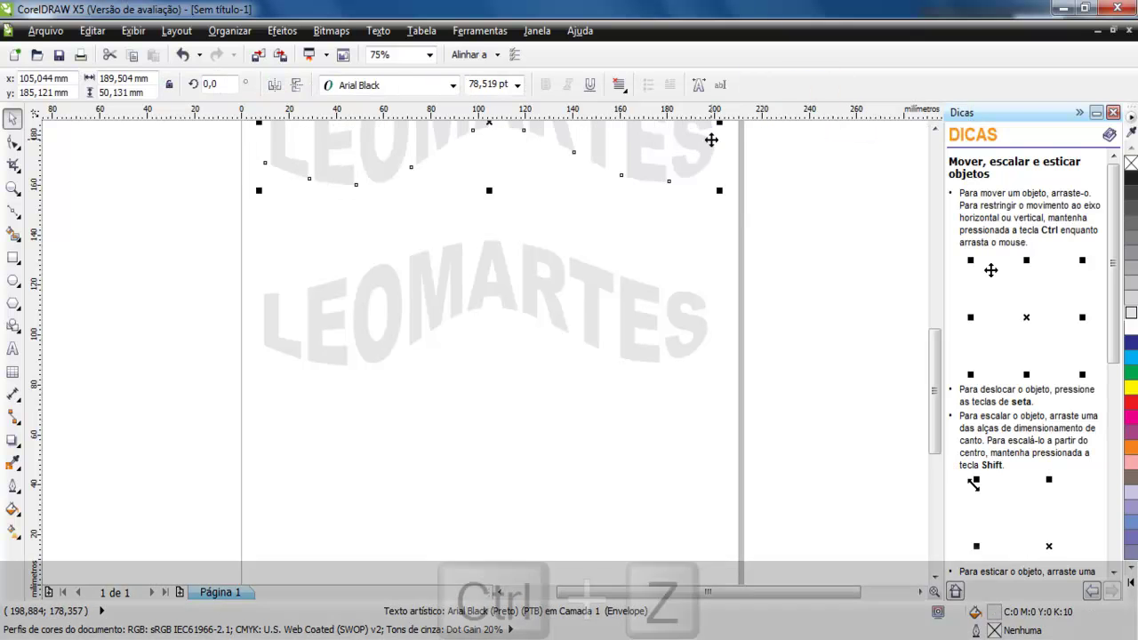
Delete both LEOMARTES texts from the page.
{"action": "left_click", "coordinate": [451, 284]}
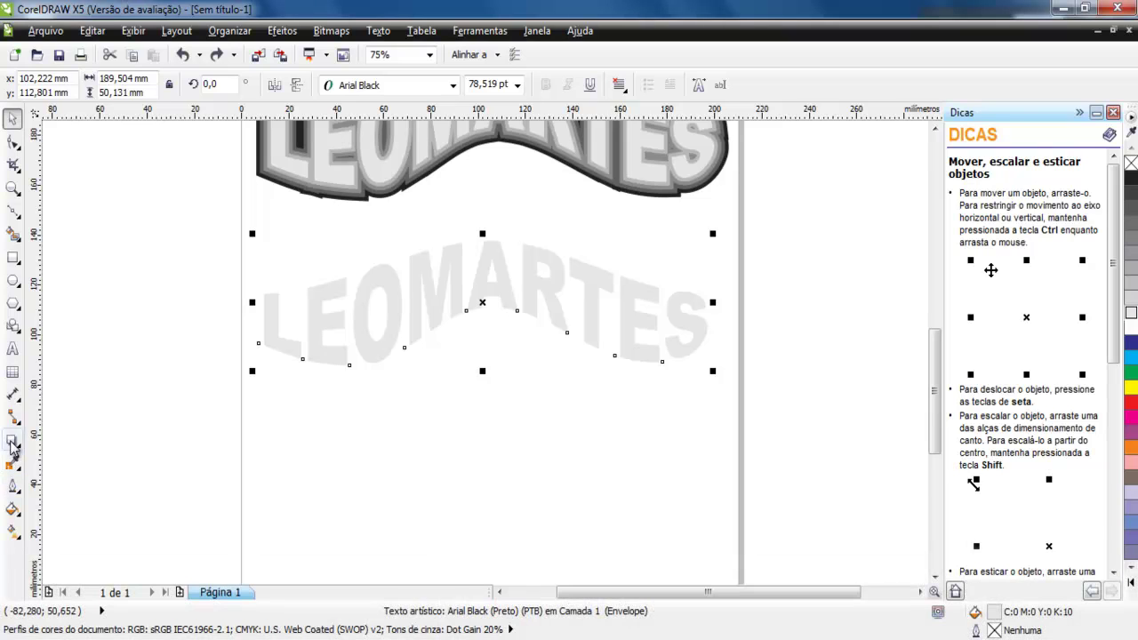
{"action": "left_click", "coordinate": [10, 442]}
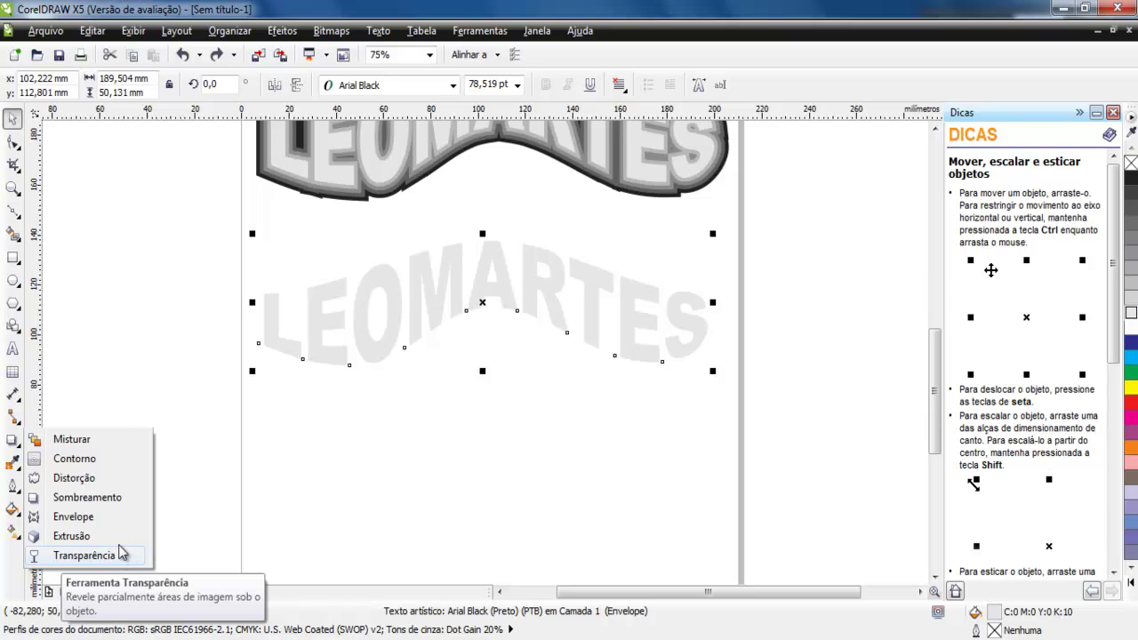
{"action": "scroll", "coordinate": [521, 472], "scroll_direction": "down", "scroll_amount": 1}
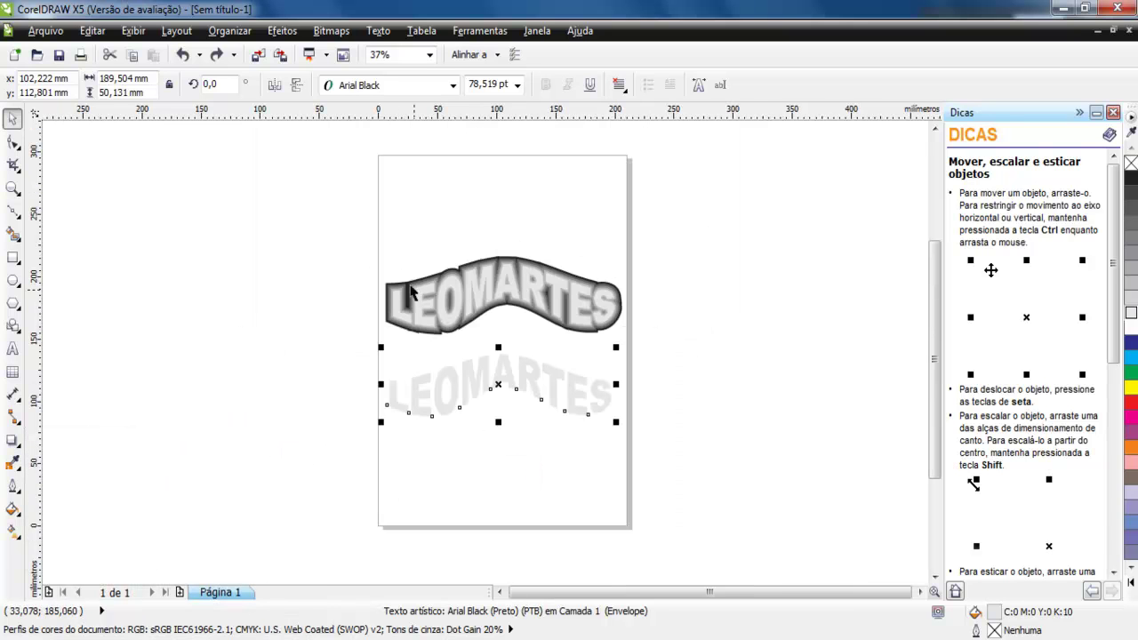
{"action": "left_click_drag", "start_coordinate": [333, 222], "coordinate": [672, 478]}
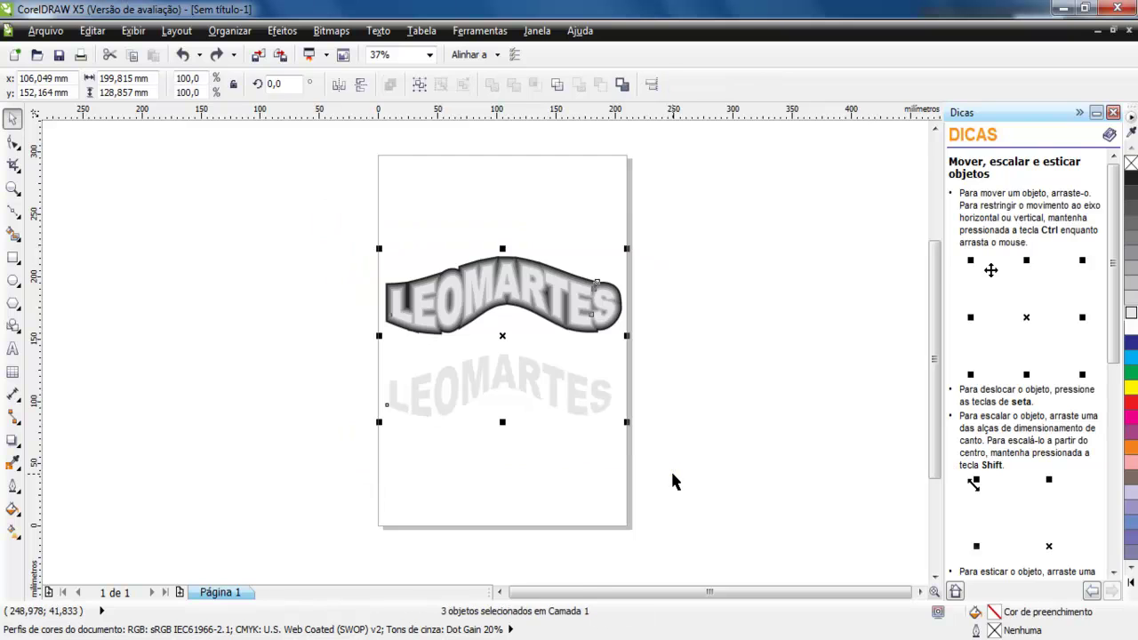
{"action": "key", "text": "Delete"}
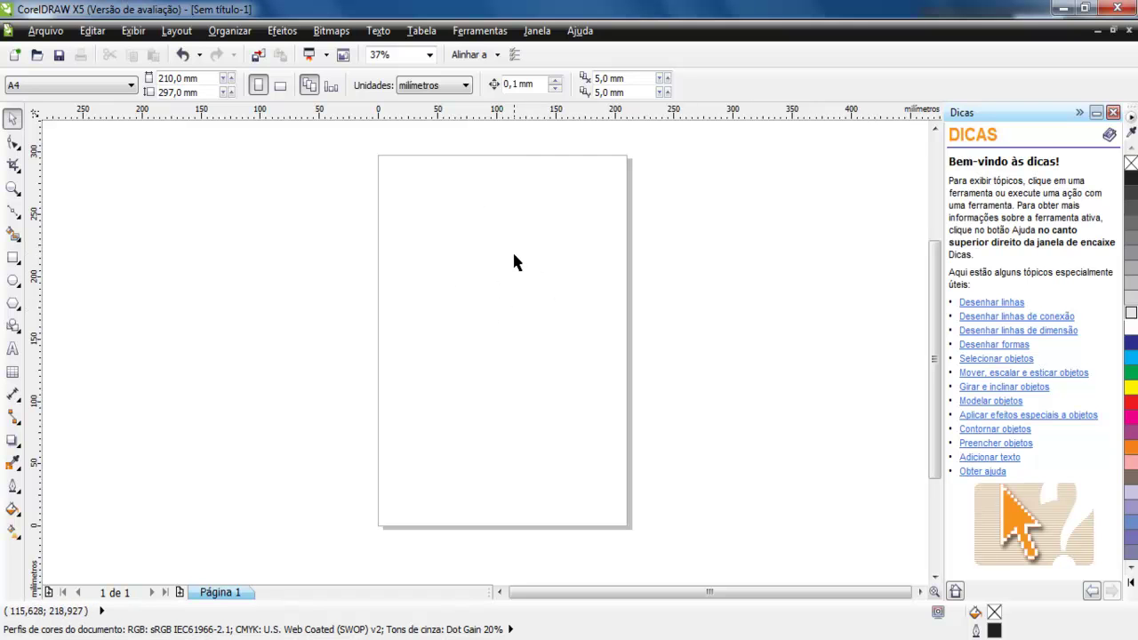
Draw a circle about 69.5 mm in diameter on the upper part of the page and fill it with red.
{"action": "scroll", "coordinate": [541, 268], "scroll_direction": "up", "scroll_amount": 1}
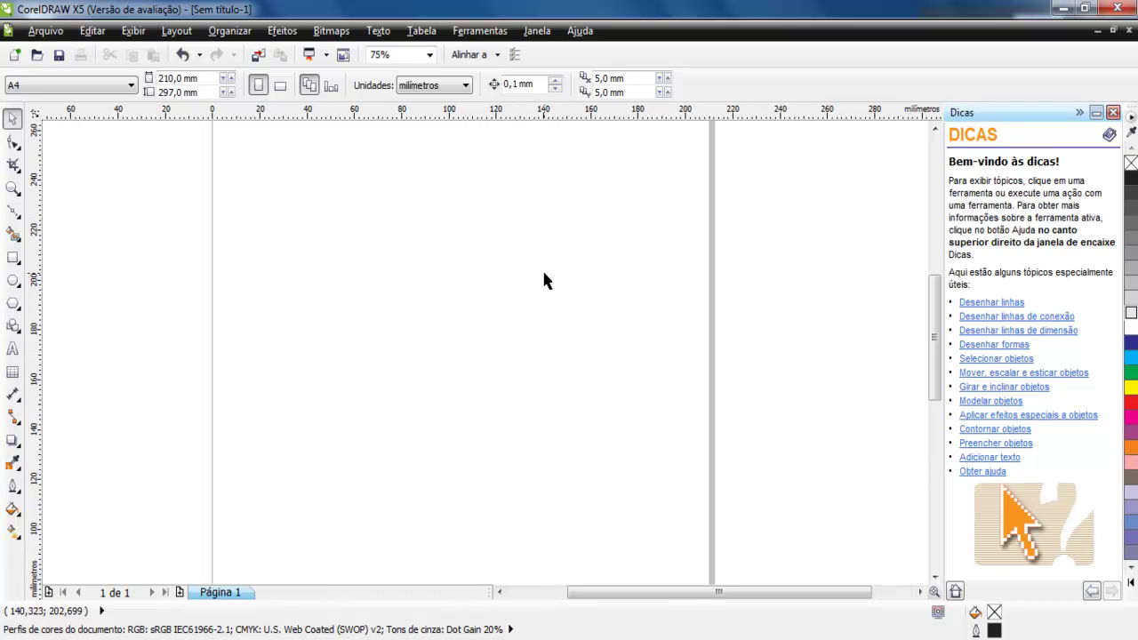
{"action": "left_click", "coordinate": [12, 280]}
{"action": "left_click_drag", "start_coordinate": [282, 194], "coordinate": [378, 367]}
{"action": "key", "text": "ctrl"}
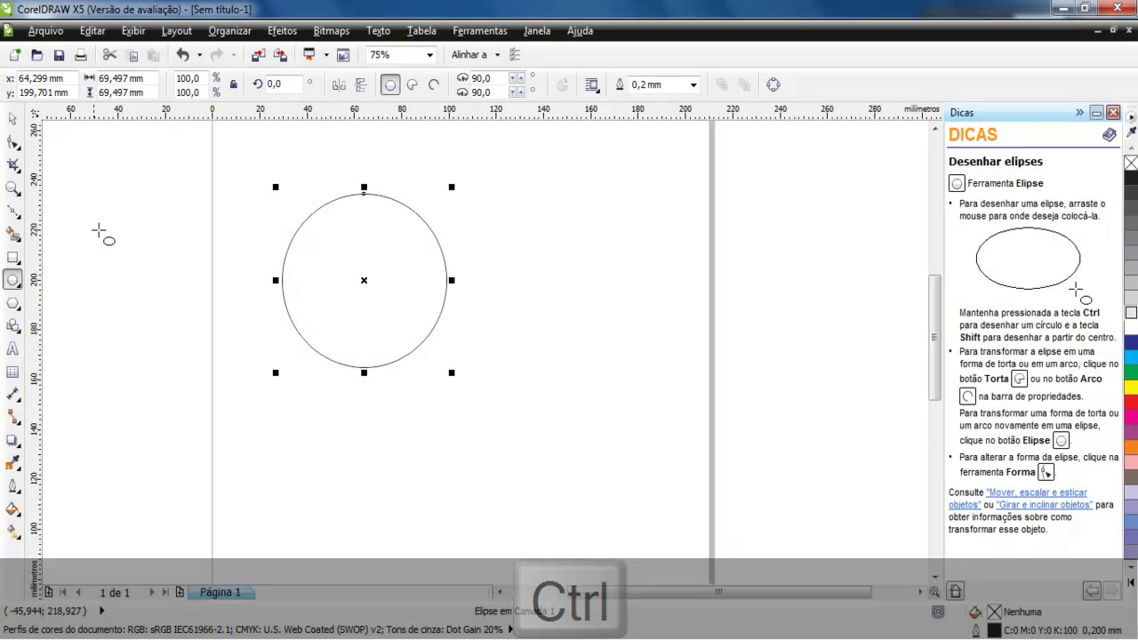
{"action": "left_click", "coordinate": [11, 120]}
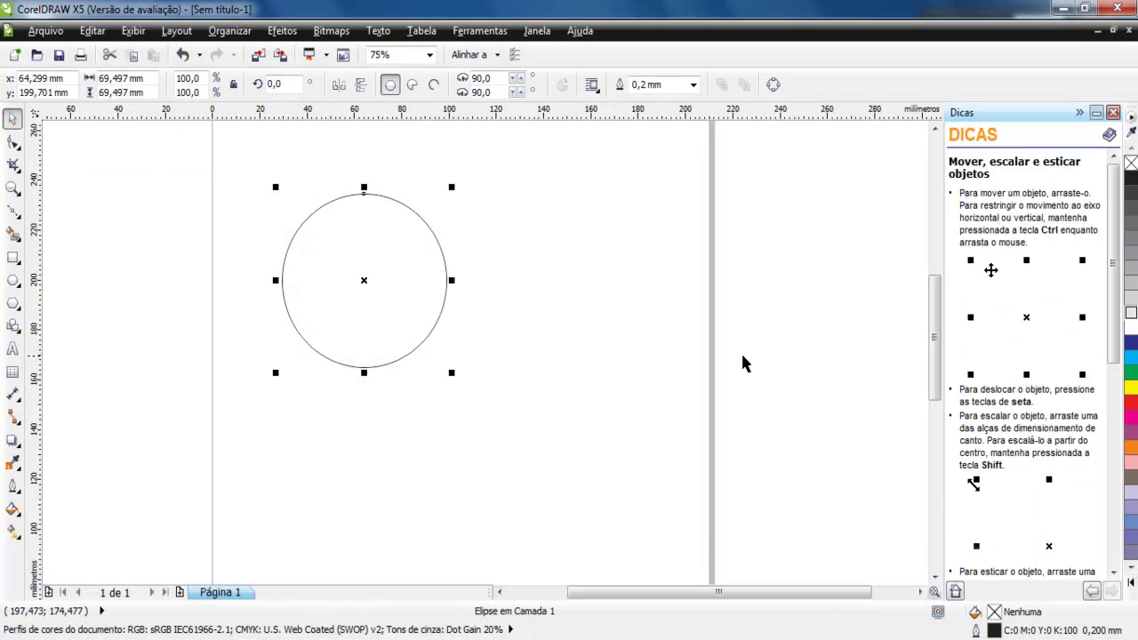
{"action": "left_click", "coordinate": [1132, 402]}
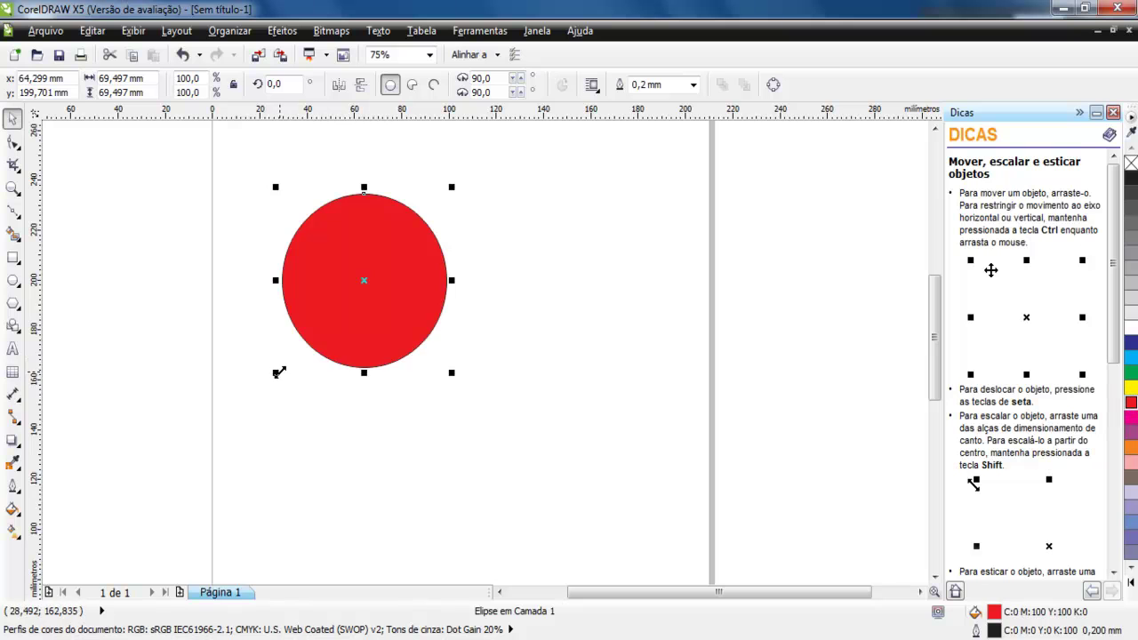
Add the artistic text "Claro" and place it over the red circle.
{"action": "left_click", "coordinate": [12, 349]}
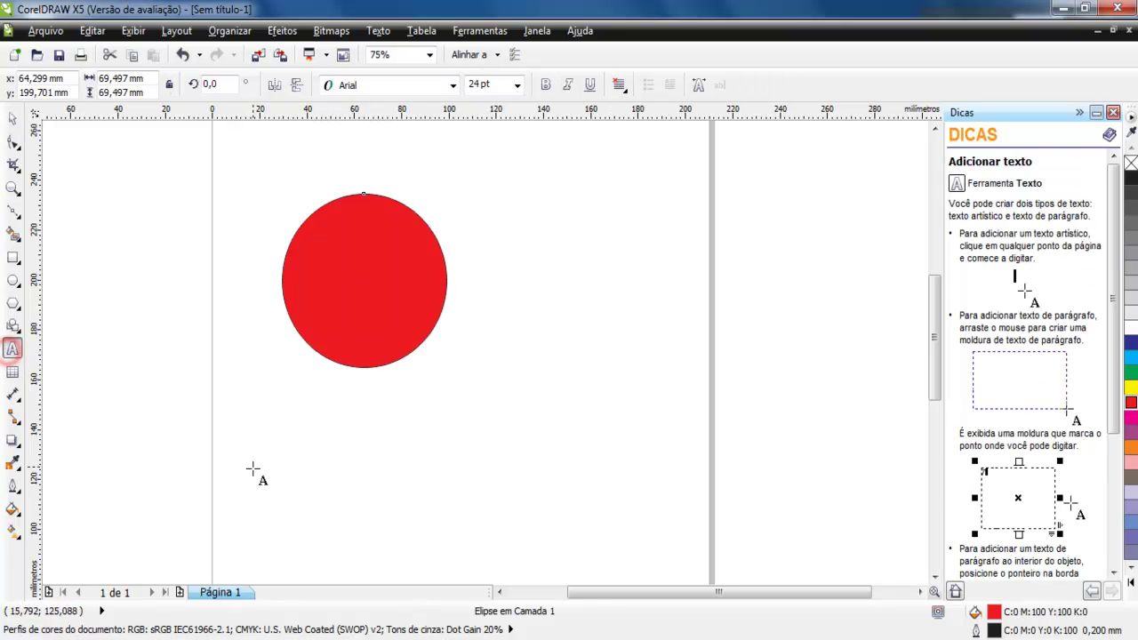
{"action": "left_click", "coordinate": [277, 470]}
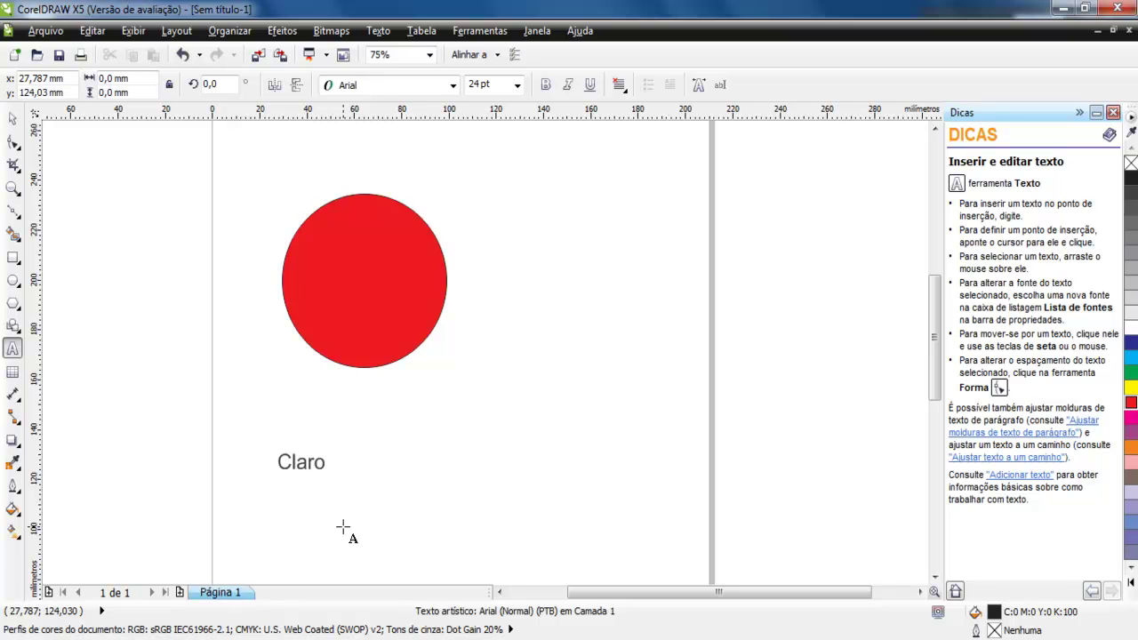
{"action": "left_click", "coordinate": [12, 118]}
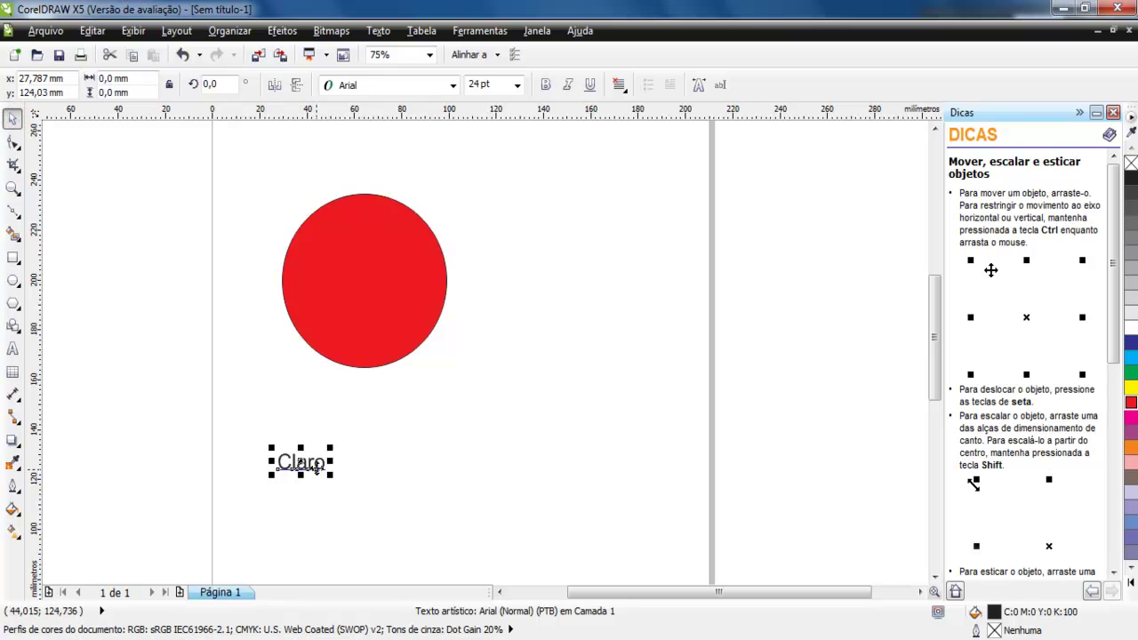
{"action": "left_click_drag", "start_coordinate": [316, 468], "coordinate": [337, 291]}
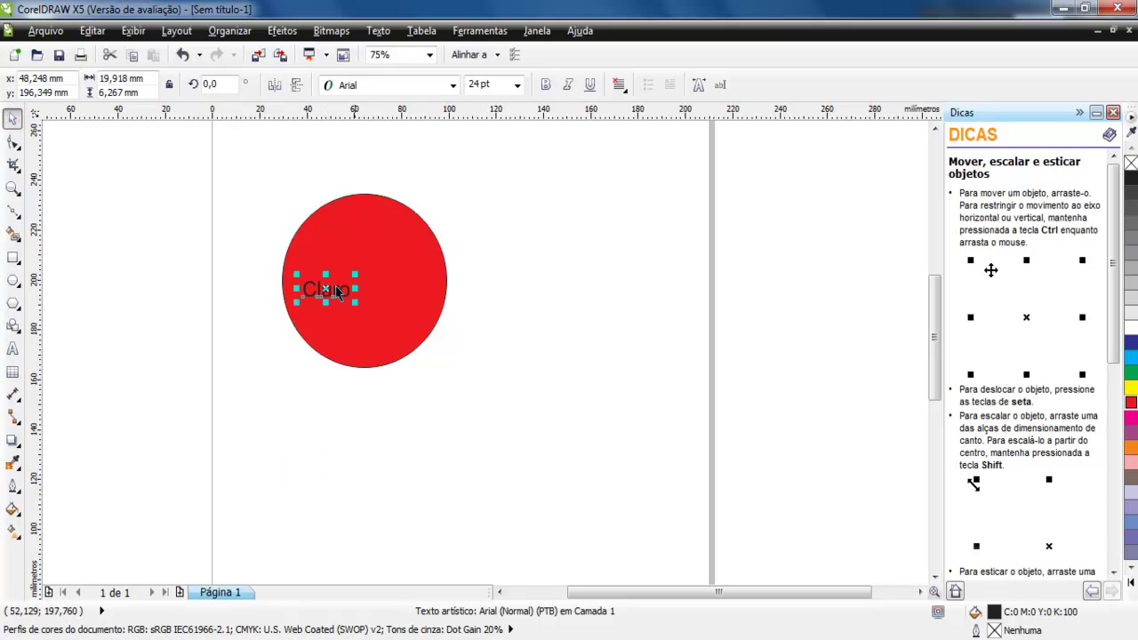
Make the Claro text white and bold, and enlarge it to about 58 pt across the circle, slightly left of its center.
{"action": "left_click", "coordinate": [1130, 326]}
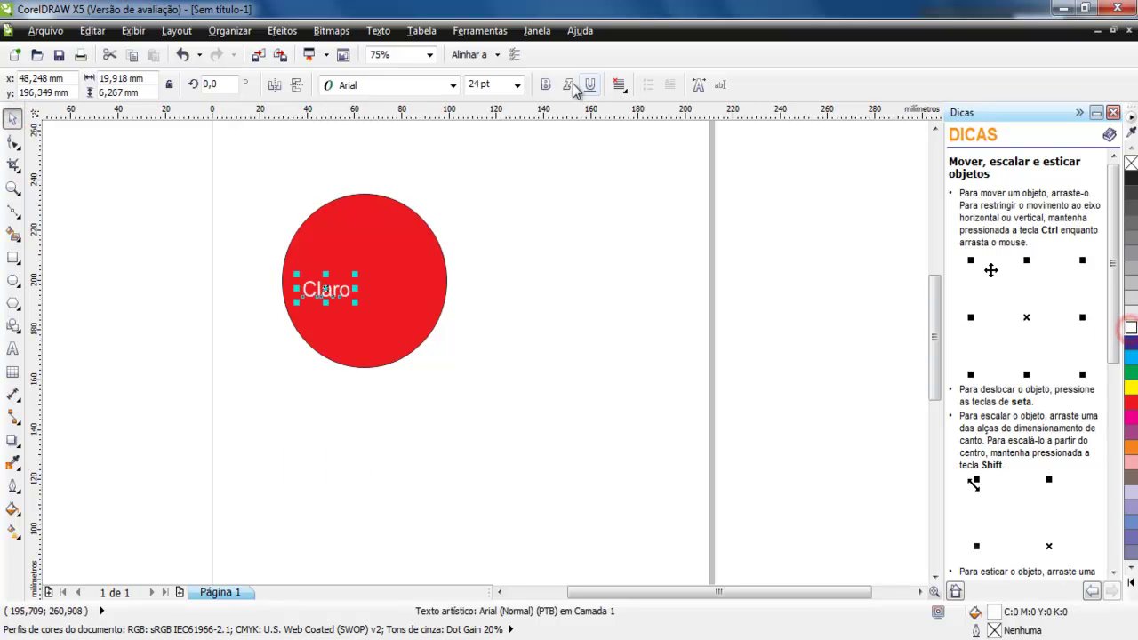
{"action": "left_click", "coordinate": [545, 84]}
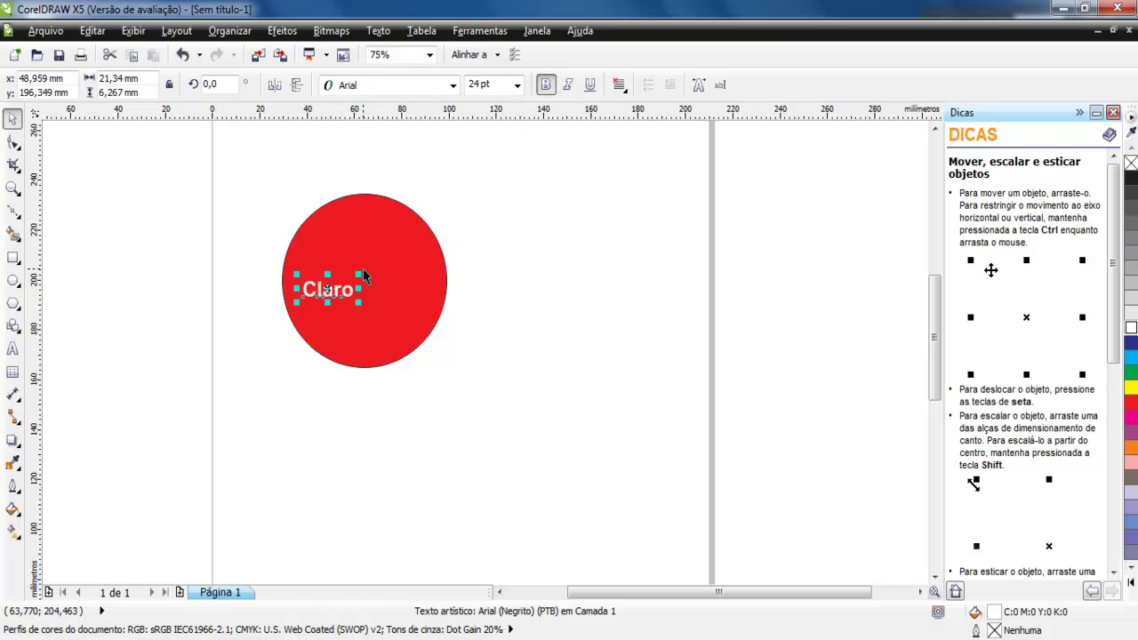
{"action": "left_click_drag", "start_coordinate": [359, 273], "coordinate": [438, 239]}
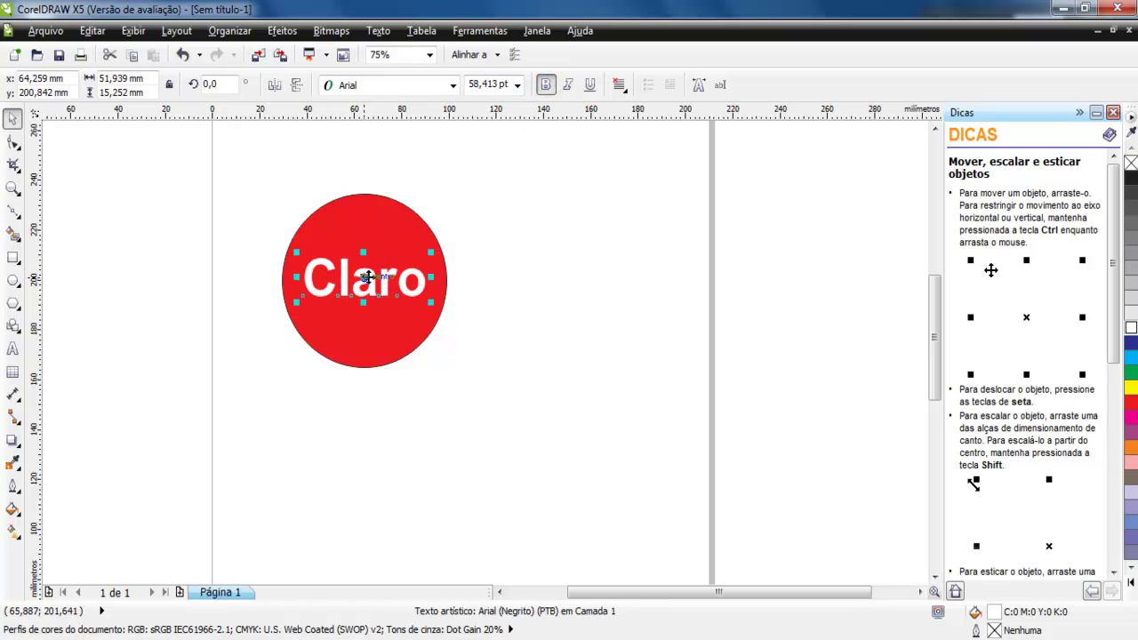
{"action": "left_click_drag", "start_coordinate": [360, 280], "coordinate": [352, 285]}
Draw a rectangle about 2.7 by 7.3 mm over the upper part of the letter l, filled white with no outline.
{"action": "scroll", "coordinate": [380, 291], "scroll_direction": "up", "scroll_amount": 2}
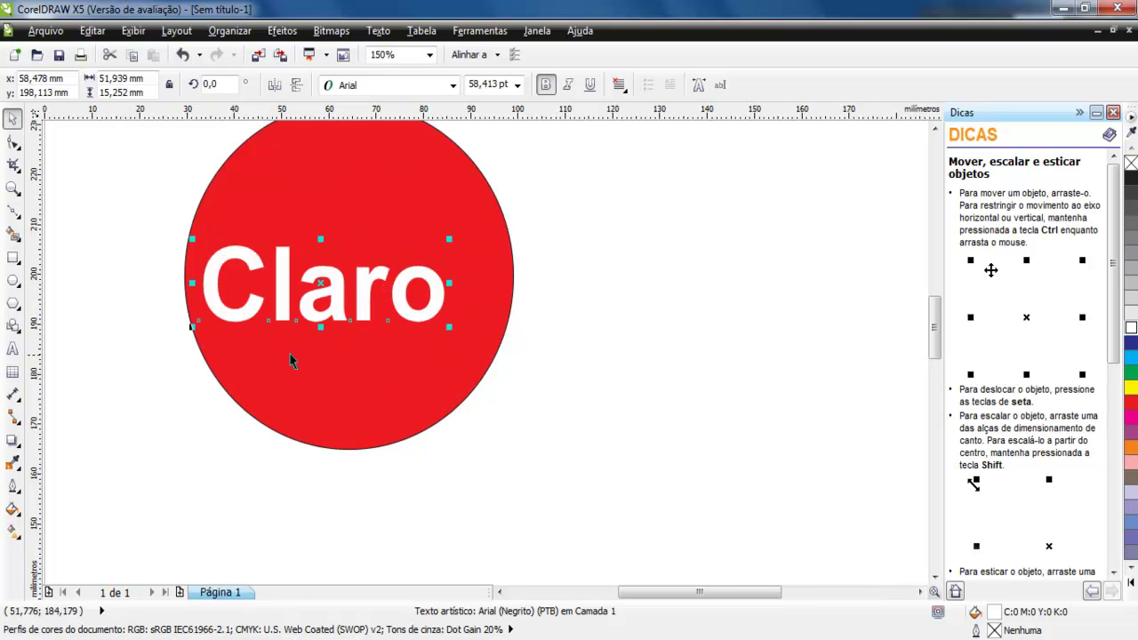
{"action": "left_click", "coordinate": [13, 257]}
{"action": "scroll", "coordinate": [259, 263], "scroll_direction": "up", "scroll_amount": 2}
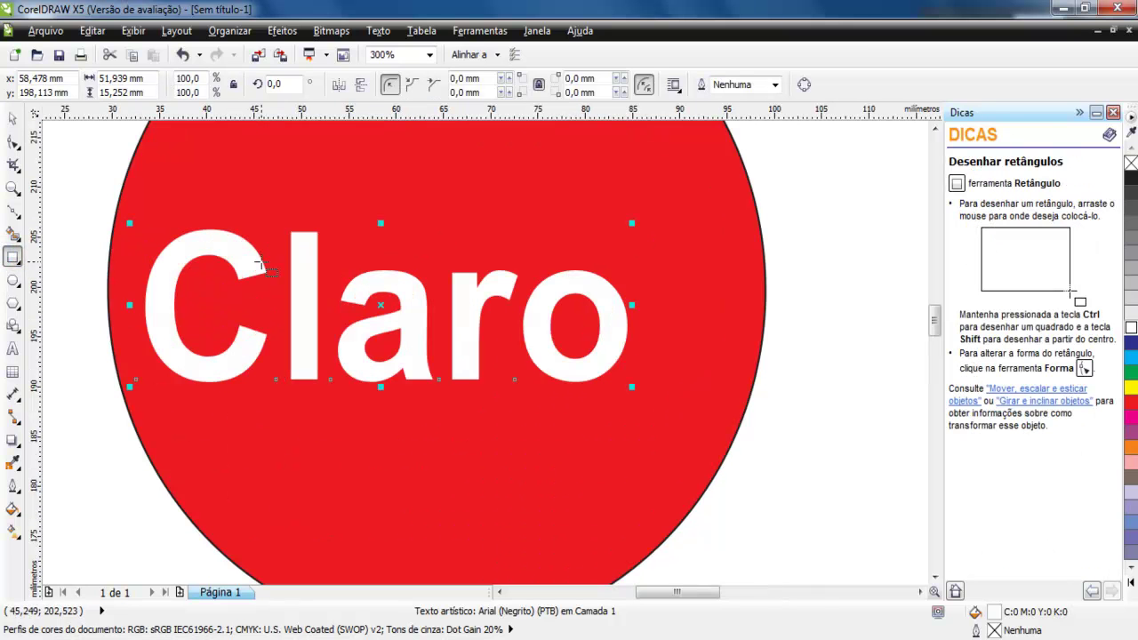
{"action": "left_click_drag", "start_coordinate": [290, 230], "coordinate": [318, 306]}
{"action": "left_click", "coordinate": [1130, 327]}
{"action": "right_click", "coordinate": [1129, 165]}
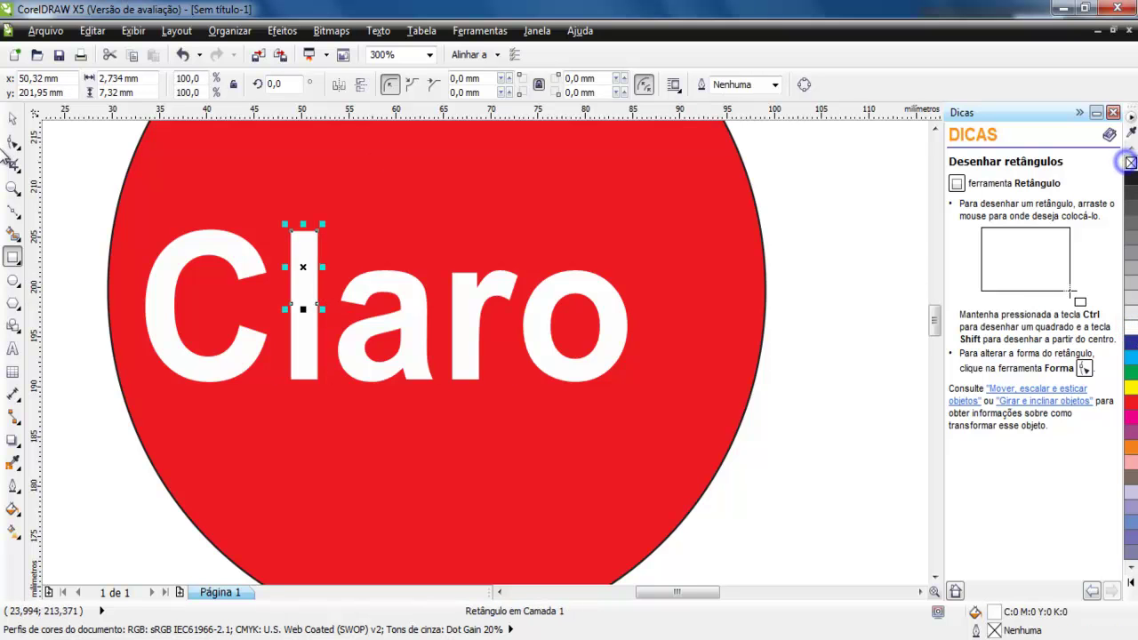
Move the white rectangle just above the letter o and place its rotation center in the middle of the o.
{"action": "left_click", "coordinate": [12, 118]}
{"action": "left_click_drag", "start_coordinate": [304, 267], "coordinate": [578, 221]}
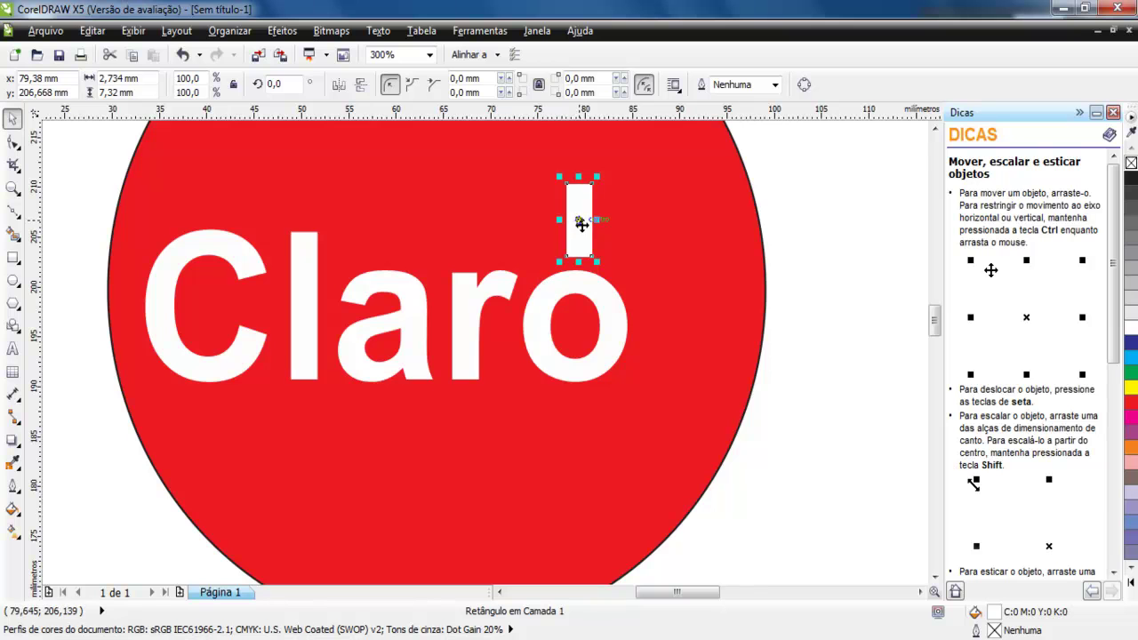
{"action": "left_click", "coordinate": [579, 223]}
{"action": "left_click_drag", "start_coordinate": [579, 220], "coordinate": [588, 314]}
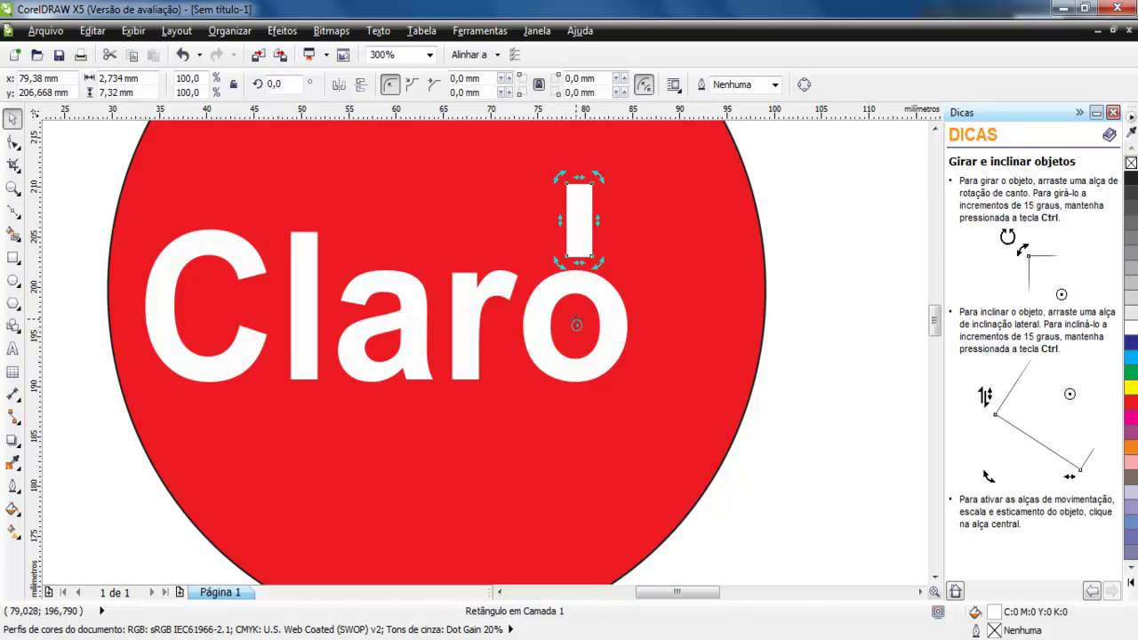
Create two copies of the rectangle rotated clockwise around the letter o, at 315° and 270°.
{"action": "left_click_drag", "start_coordinate": [601, 179], "coordinate": [620, 197]}
{"action": "left_click_drag", "start_coordinate": [665, 235], "coordinate": [639, 206]}
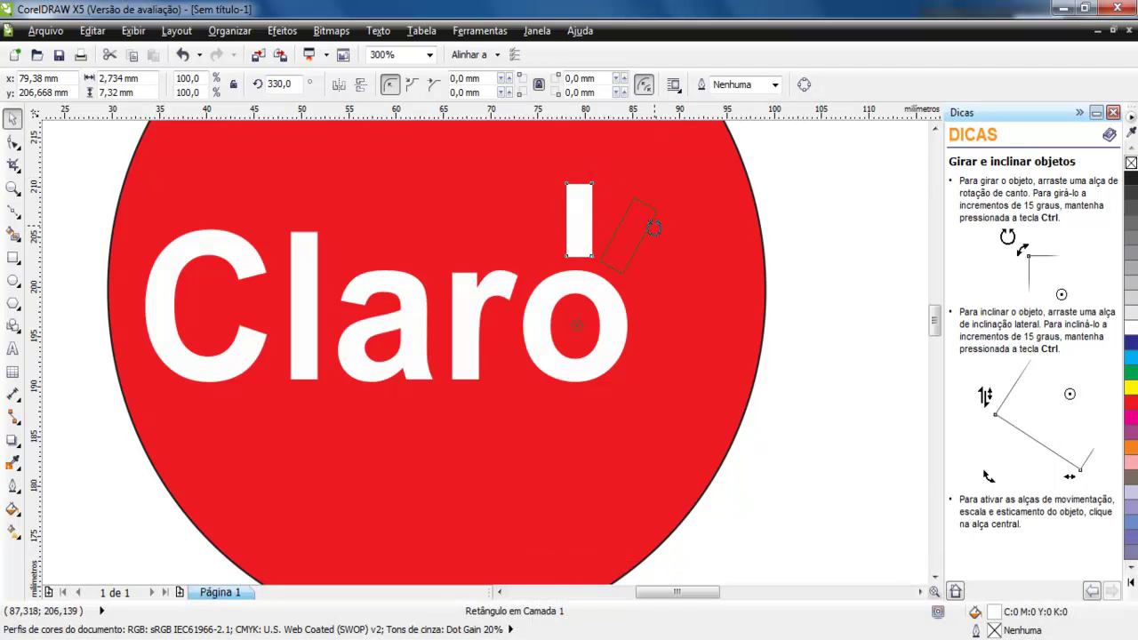
{"action": "left_click_drag", "start_coordinate": [661, 247], "coordinate": [663, 246]}
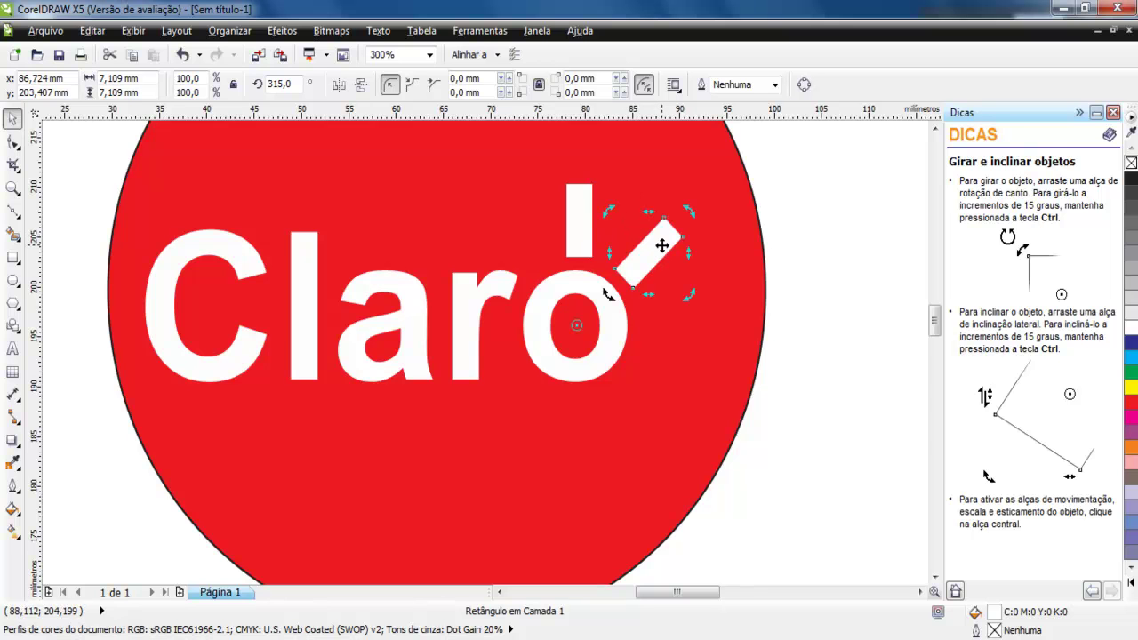
{"action": "key", "text": "plus"}
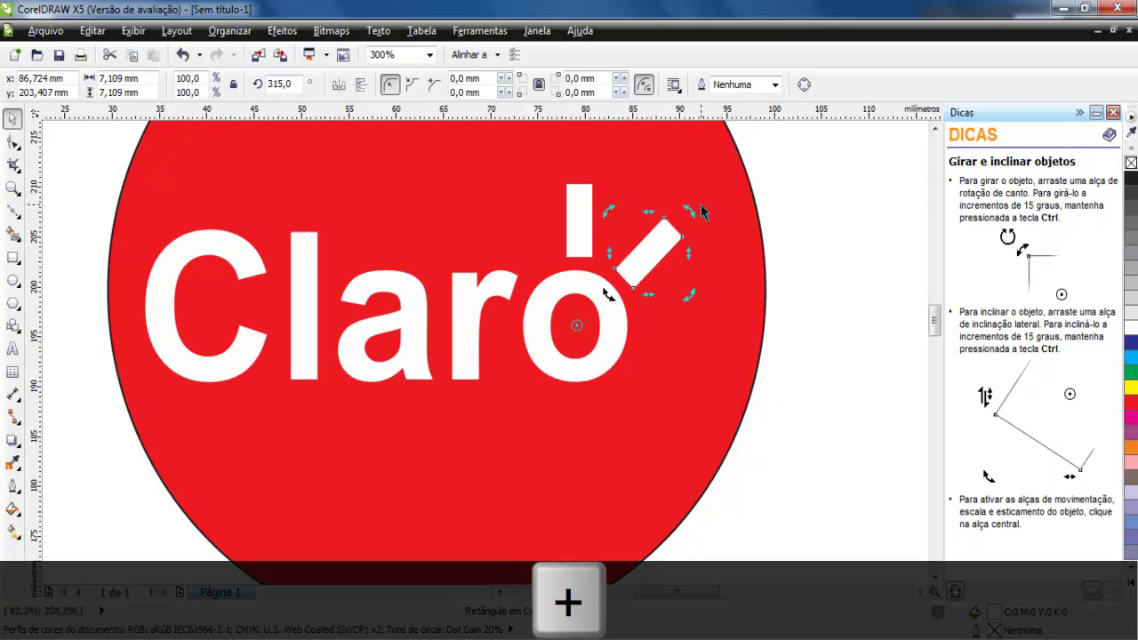
{"action": "left_click_drag", "start_coordinate": [691, 211], "coordinate": [737, 323]}
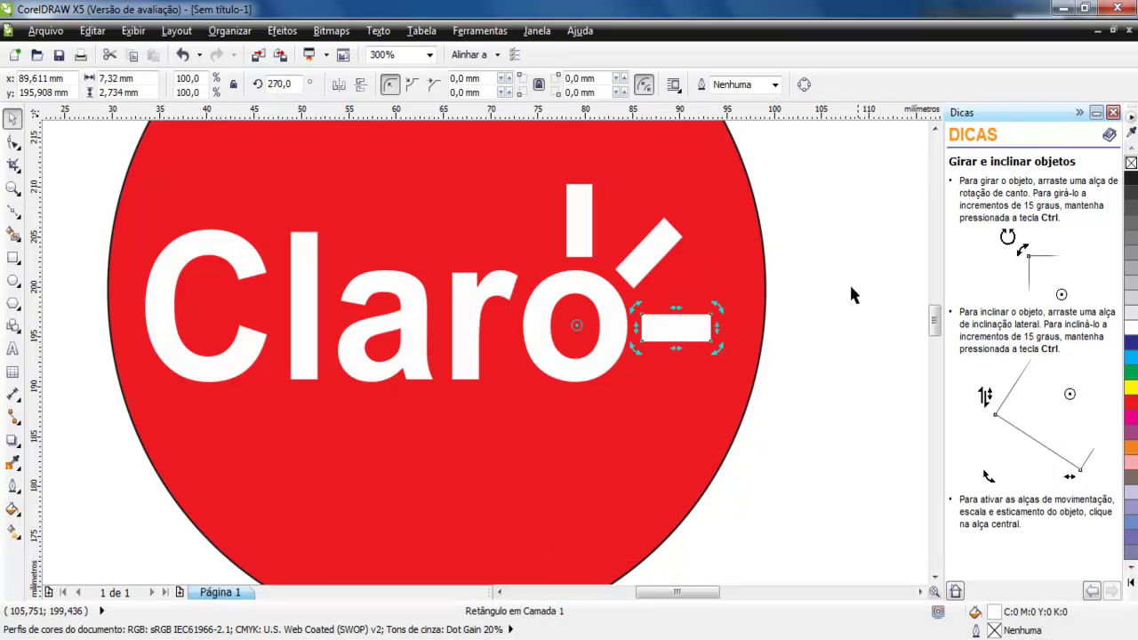
Select the Claro text with its three rays and nudge them about 1.1 mm to the right within the circle.
{"action": "left_click", "coordinate": [874, 279]}
{"action": "scroll", "coordinate": [808, 287], "scroll_direction": "down", "scroll_amount": 1}
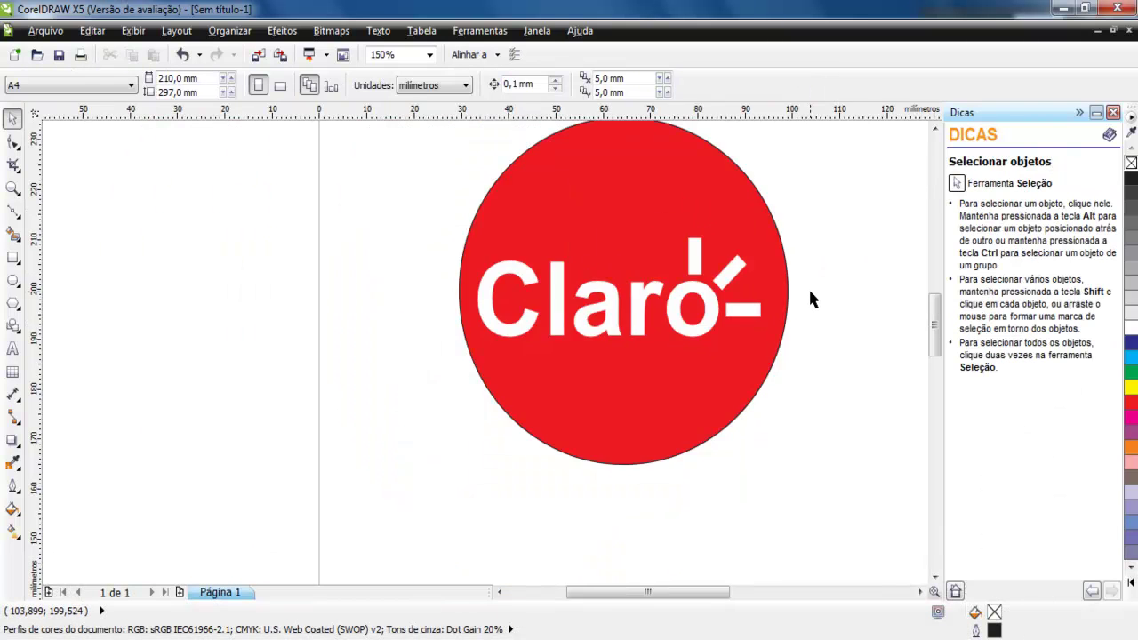
{"action": "left_click_drag", "start_coordinate": [405, 207], "coordinate": [862, 367]}
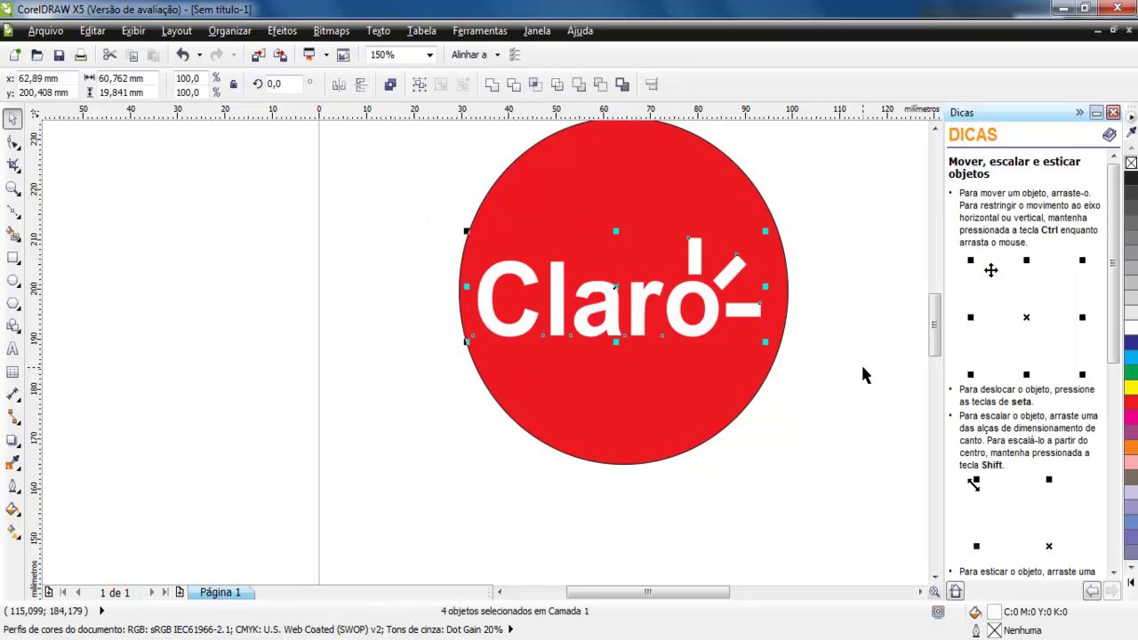
{"action": "key", "text": "Right"}
{"action": "key", "text": "Right"}
{"action": "key", "text": "Right"}
{"action": "key", "text": "Right"}
{"action": "key", "text": "Right"}
{"action": "key", "text": "Right"}
{"action": "key", "text": "Right"}
{"action": "key", "text": "Right"}
{"action": "key", "text": "Right"}
{"action": "key", "text": "Right"}
{"action": "key", "text": "Right"}
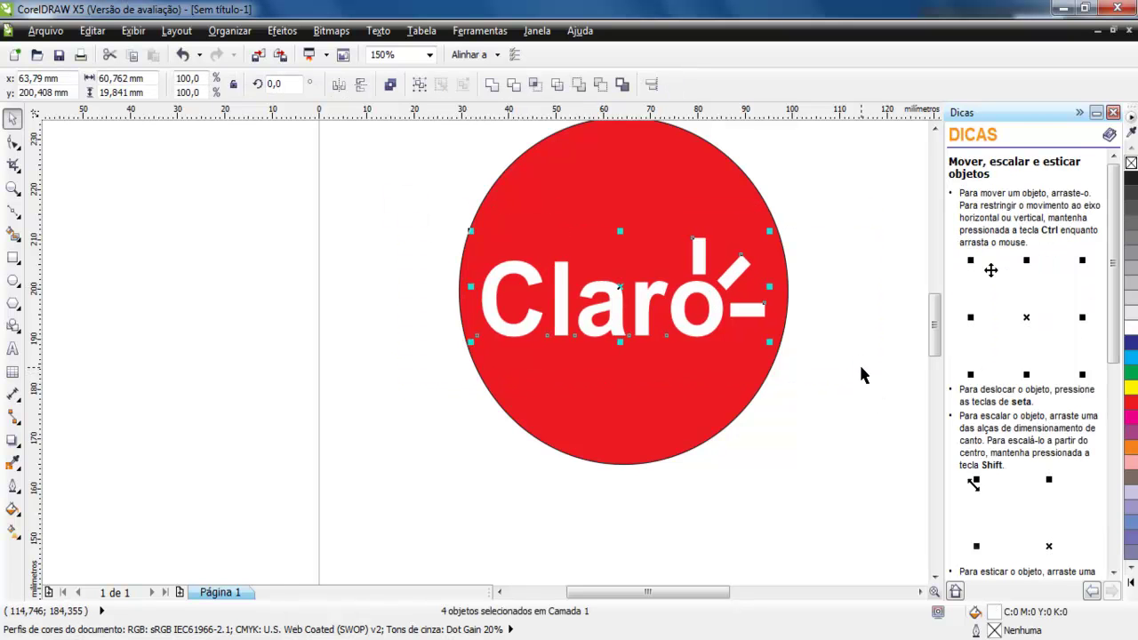
Nudge the Claro text and its three rays about 1.5 mm upward within the circle.
{"action": "left_click", "coordinate": [825, 441]}
{"action": "left_click_drag", "start_coordinate": [432, 216], "coordinate": [877, 368]}
{"action": "key", "text": "Up"}
{"action": "key", "text": "Up"}
{"action": "key", "text": "Up"}
{"action": "key", "text": "Up"}
{"action": "key", "text": "Up"}
{"action": "key", "text": "Up"}
{"action": "key", "text": "Up"}
{"action": "key", "text": "Up"}
{"action": "key", "text": "Up"}
{"action": "key", "text": "Up"}
{"action": "key", "text": "Up"}
{"action": "key", "text": "Up"}
{"action": "key", "text": "Up"}
{"action": "key", "text": "Up"}
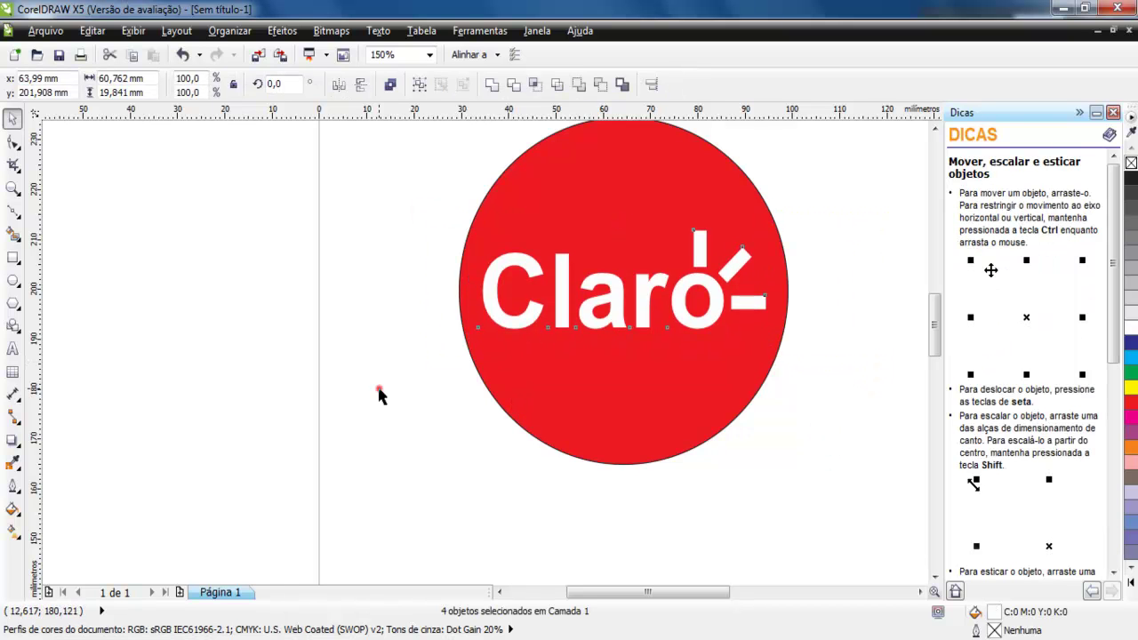
Select the red circle behind the Claro text and choose a radial gradient fill for it.
{"action": "left_click", "coordinate": [379, 396]}
{"action": "scroll", "coordinate": [490, 420], "scroll_direction": "down", "scroll_amount": 1}
{"action": "scroll", "coordinate": [540, 357], "scroll_direction": "up", "scroll_amount": 1}
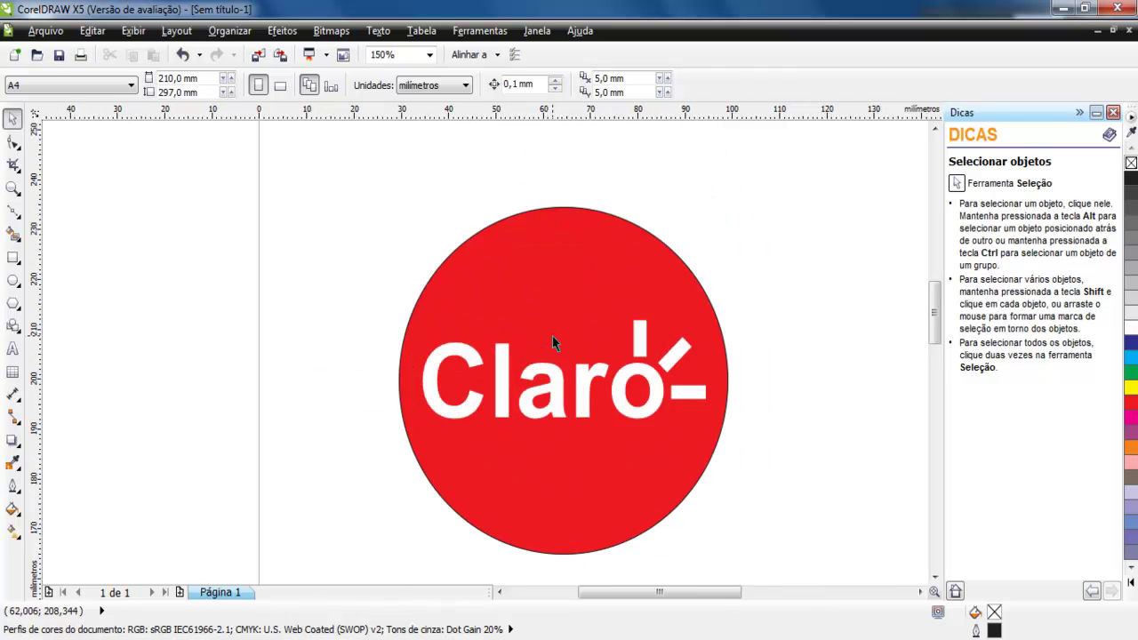
{"action": "left_click", "coordinate": [544, 283]}
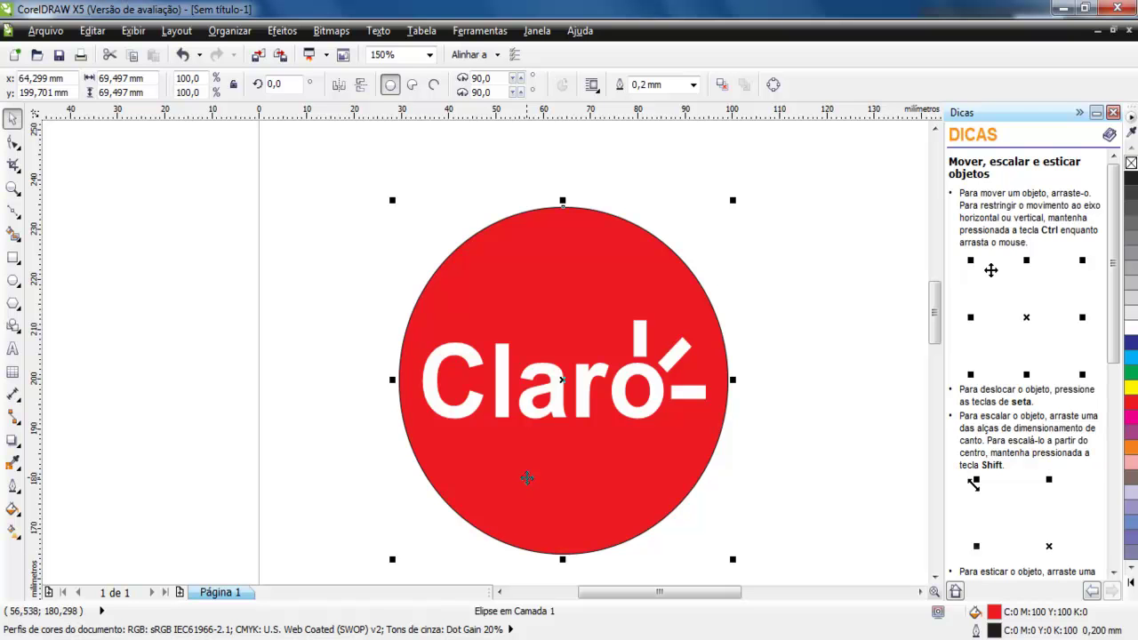
{"action": "key", "text": "F11"}
{"action": "left_click_drag", "start_coordinate": [547, 155], "coordinate": [258, 113]}
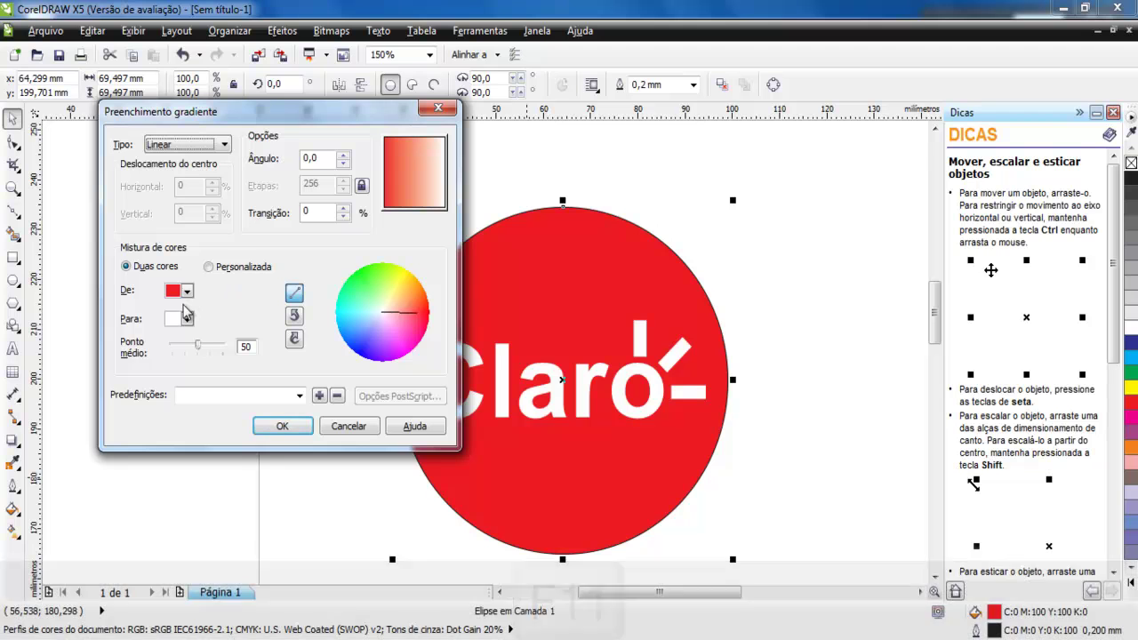
{"action": "left_click", "coordinate": [216, 146]}
{"action": "left_click", "coordinate": [176, 168]}
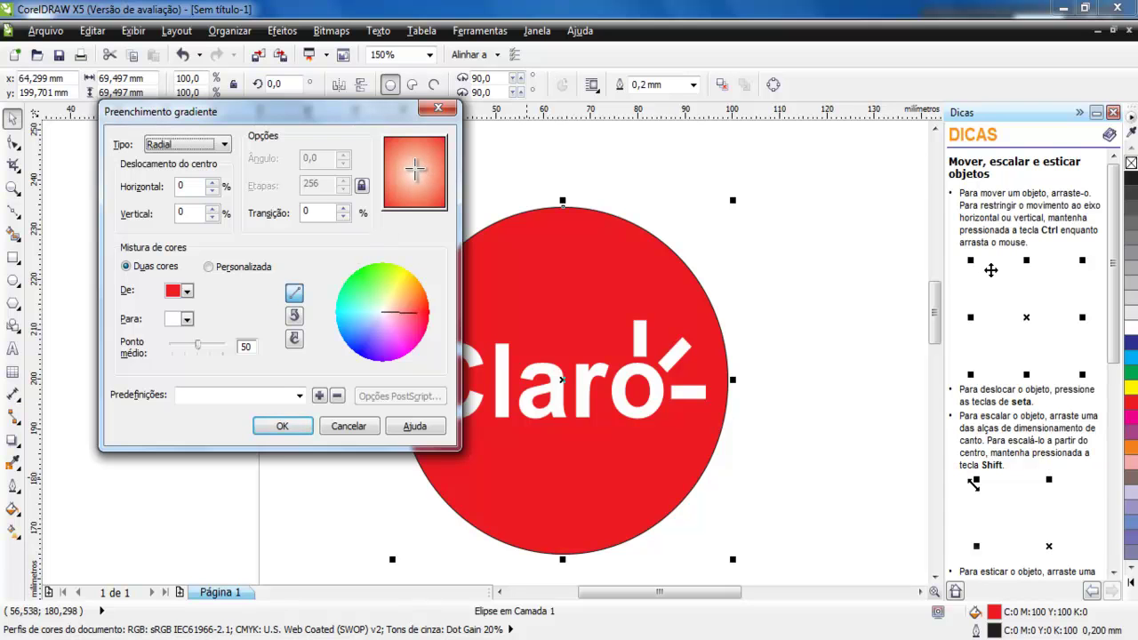
Set the circle's radial gradient to end in Rosa, offset its center by -28% vertically, and apply the fill.
{"action": "left_click", "coordinate": [187, 320]}
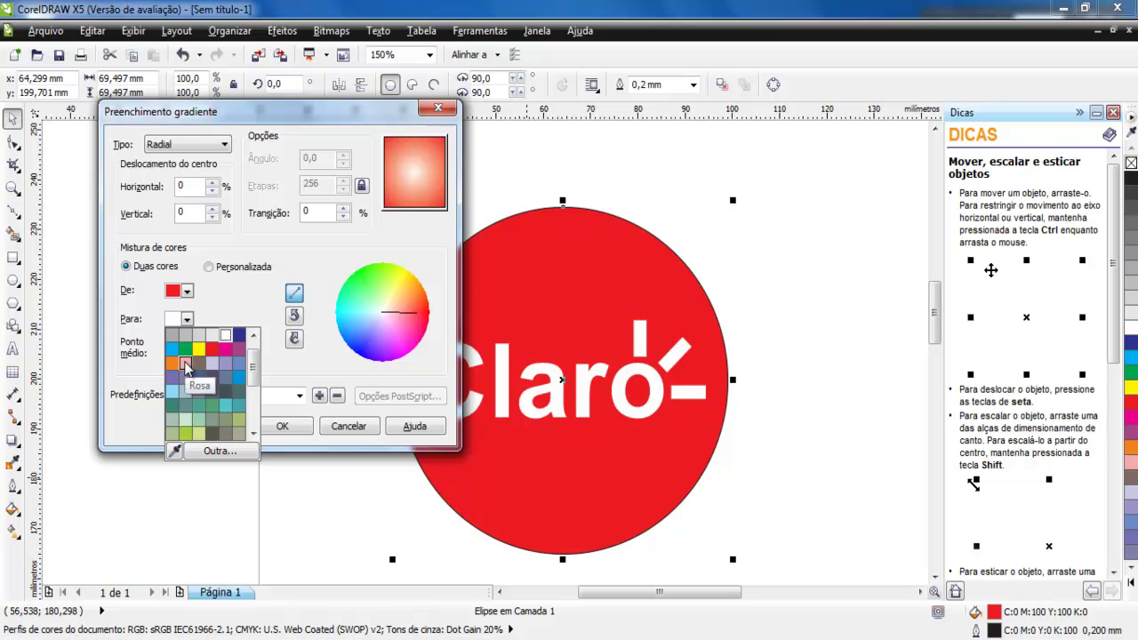
{"action": "left_click", "coordinate": [185, 365]}
{"action": "mouse_move", "coordinate": [413, 175]}
{"action": "left_mouse_down"}
{"action": "mouse_move", "coordinate": [416, 222]}
{"action": "mouse_move", "coordinate": [414, 192]}
{"action": "left_mouse_up"}
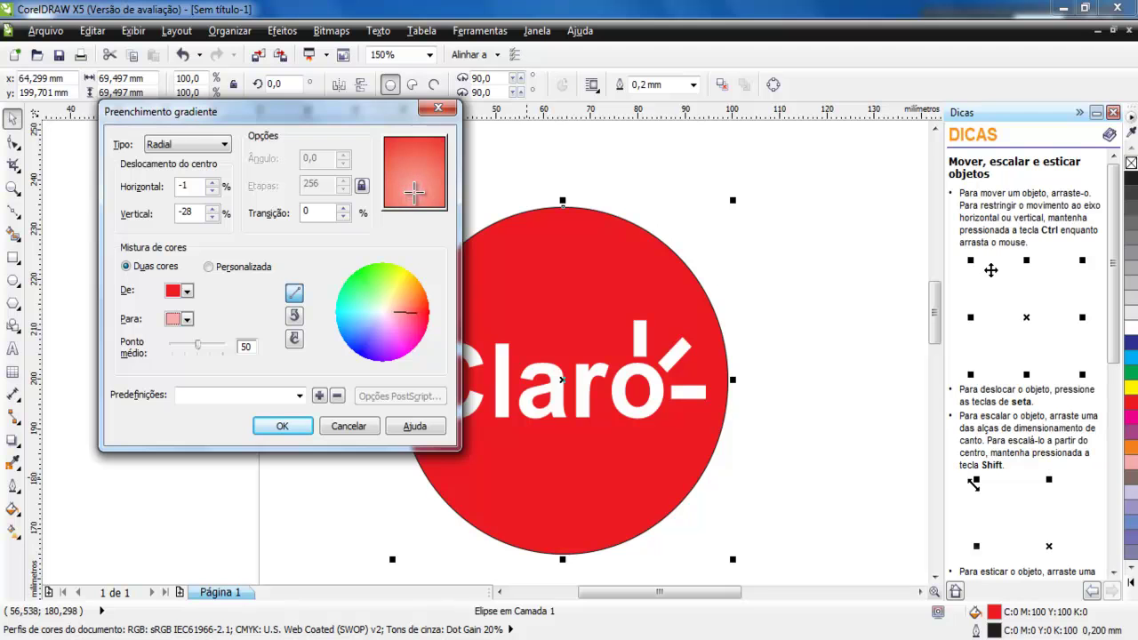
{"action": "left_click", "coordinate": [282, 426]}
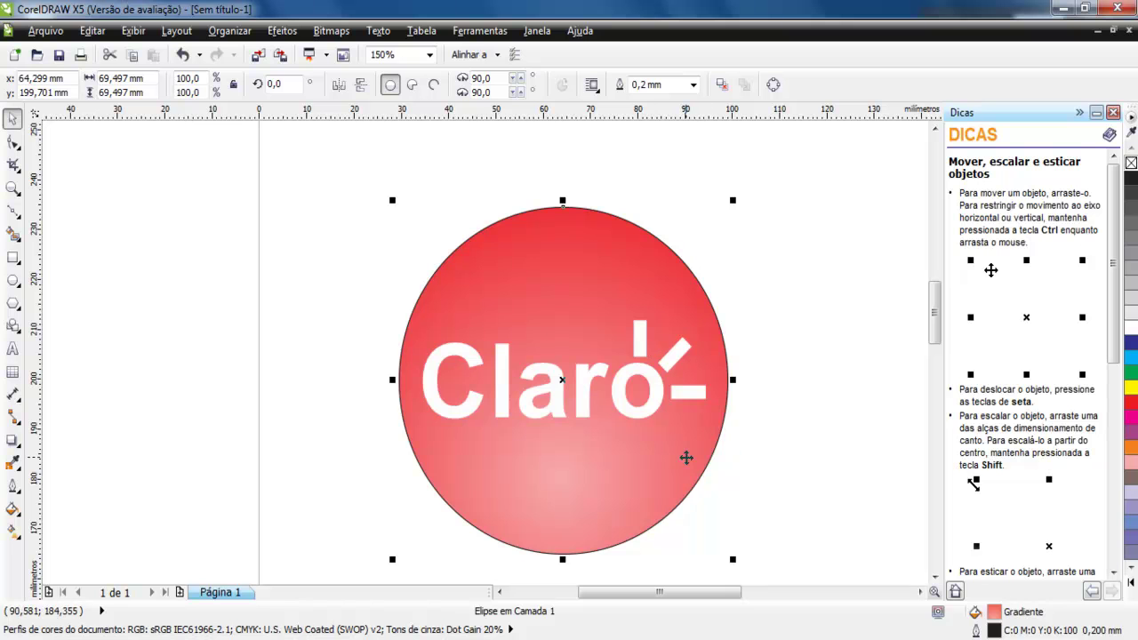
Edit the circle's gradient fill again: set the horizontal center offset to 0% and raise the transition past 20%.
{"action": "key", "text": "F11"}
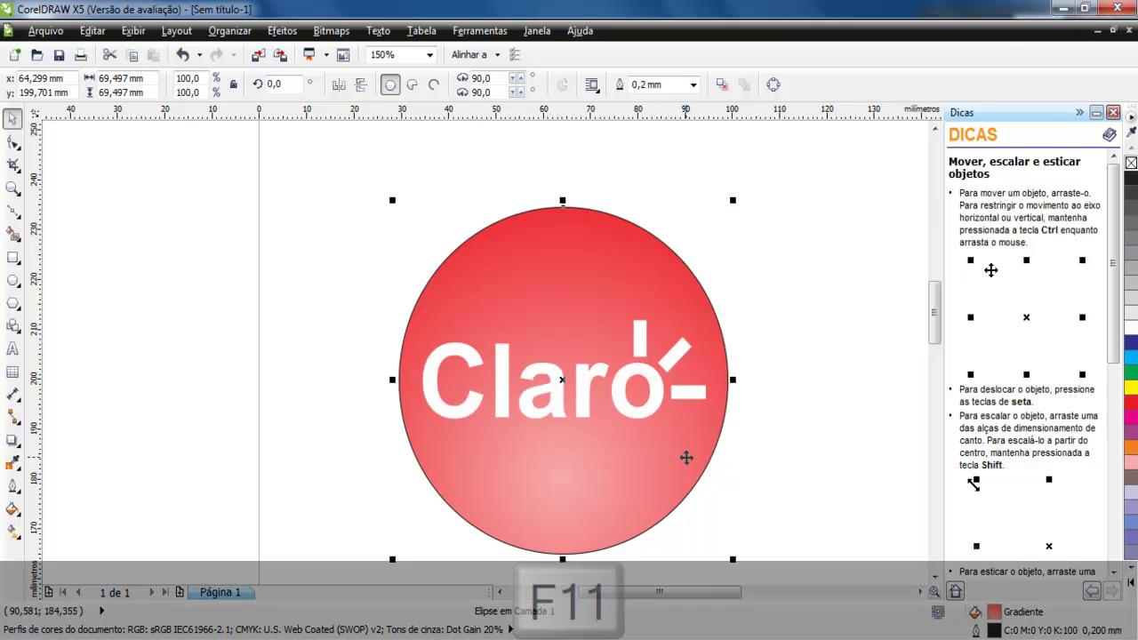
{"action": "left_click_drag", "start_coordinate": [586, 166], "coordinate": [373, 167]}
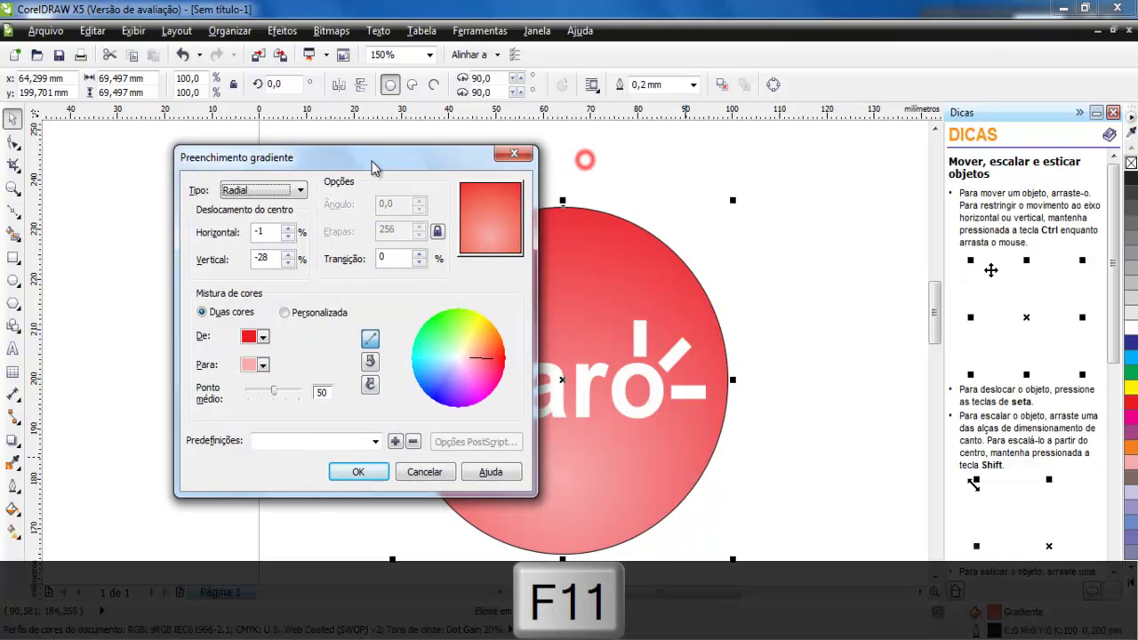
{"action": "left_click", "coordinate": [267, 232]}
{"action": "type", "text": "0"}
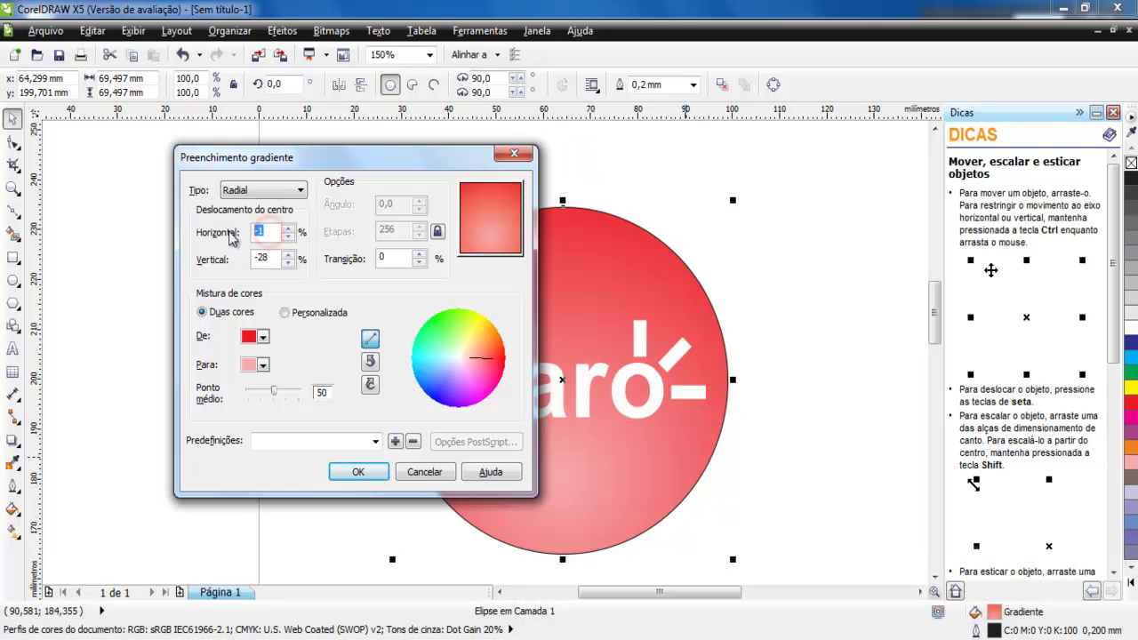
{"action": "left_click", "coordinate": [387, 257]}
{"action": "left_click", "coordinate": [420, 255]}
{"action": "left_click", "coordinate": [420, 255]}
{"action": "left_click", "coordinate": [420, 255]}
{"action": "left_click", "coordinate": [420, 255]}
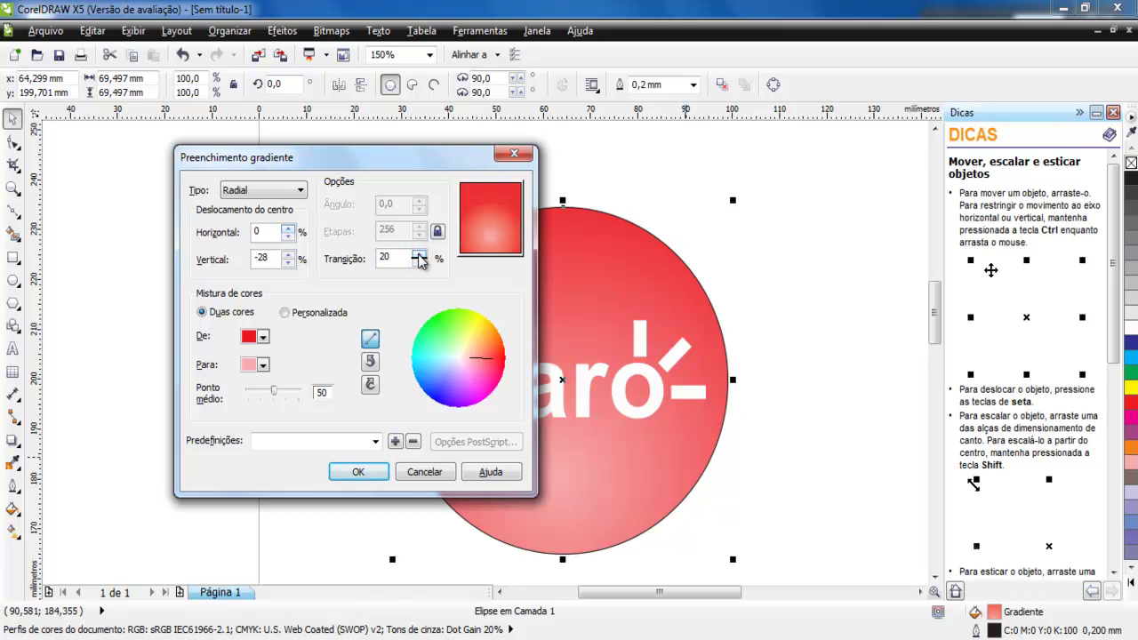
{"action": "left_click", "coordinate": [420, 255]}
{"action": "left_click", "coordinate": [368, 471]}
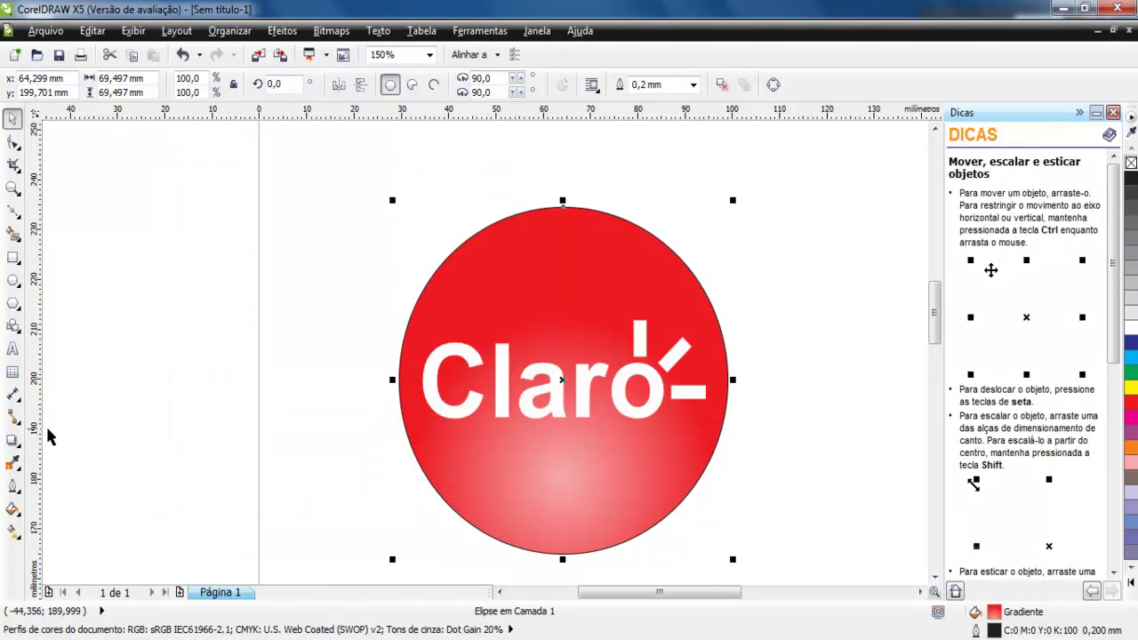
Duplicate the gradient circle, shrink the copy about its center to about 65.6 mm, and fill it with Rosa.
{"action": "left_click", "coordinate": [175, 455]}
{"action": "left_click", "coordinate": [584, 267]}
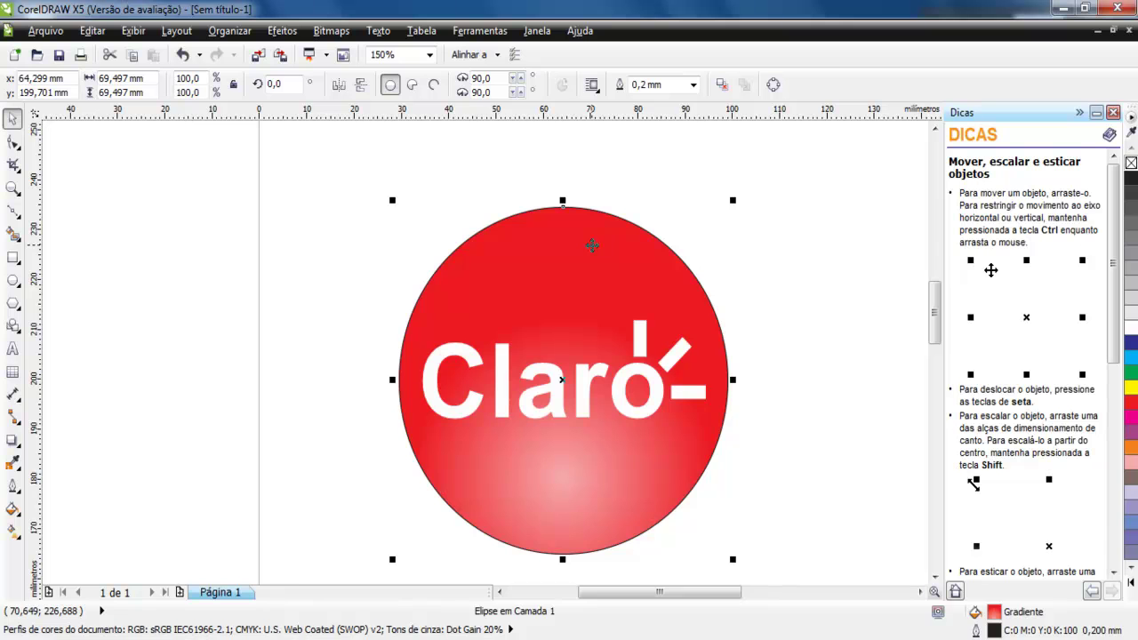
{"action": "key", "text": "plus"}
{"action": "mouse_move", "coordinate": [732, 200]}
{"action": "left_mouse_down"}
{"action": "mouse_move", "coordinate": [716, 219]}
{"action": "mouse_move", "coordinate": [729, 199]}
{"action": "mouse_move", "coordinate": [722, 207]}
{"action": "left_mouse_up"}
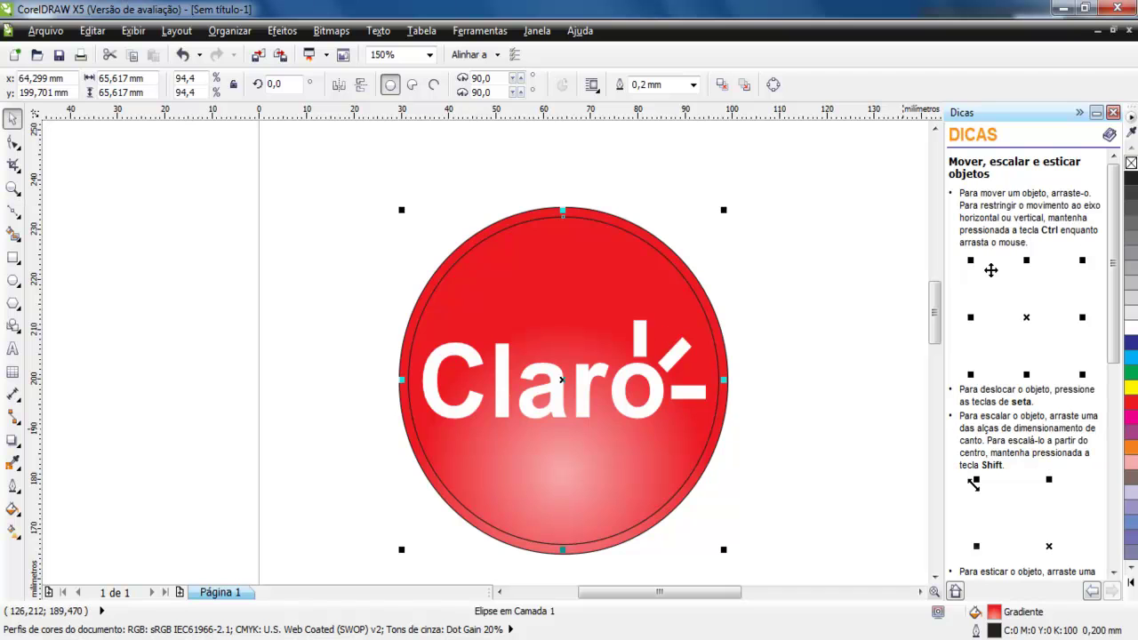
{"action": "left_click", "coordinate": [1131, 462]}
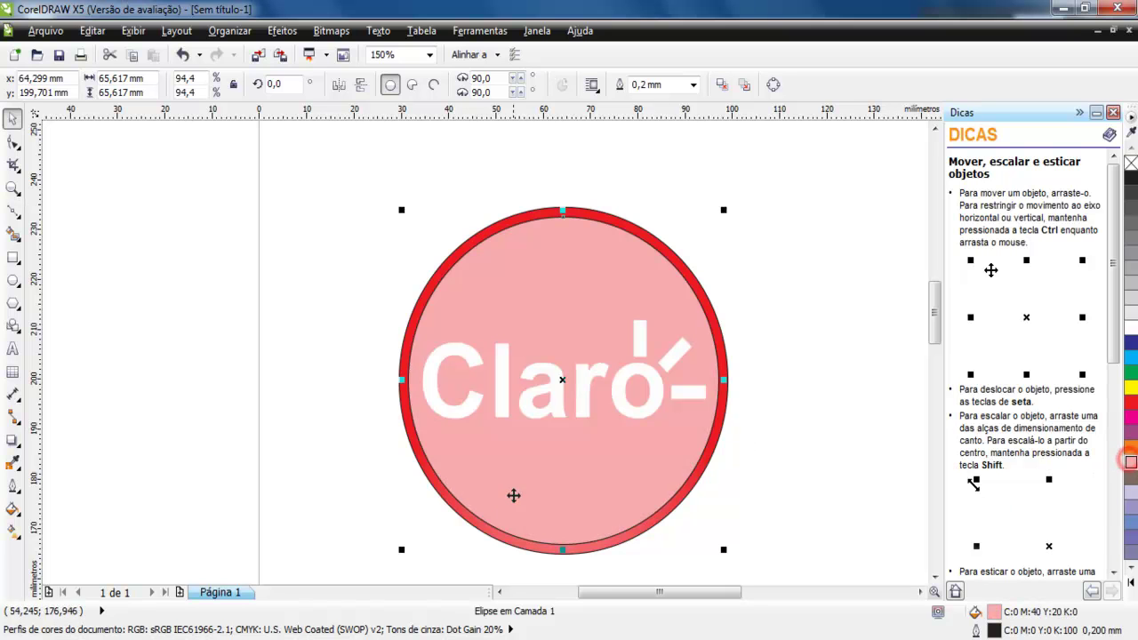
Reshape the pink copy into an ellipse about 53 mm wide and 31 mm high, placed near the circle's upper edge.
{"action": "left_click_drag", "start_coordinate": [566, 556], "coordinate": [561, 414]}
{"action": "left_click_drag", "start_coordinate": [401, 209], "coordinate": [415, 222]}
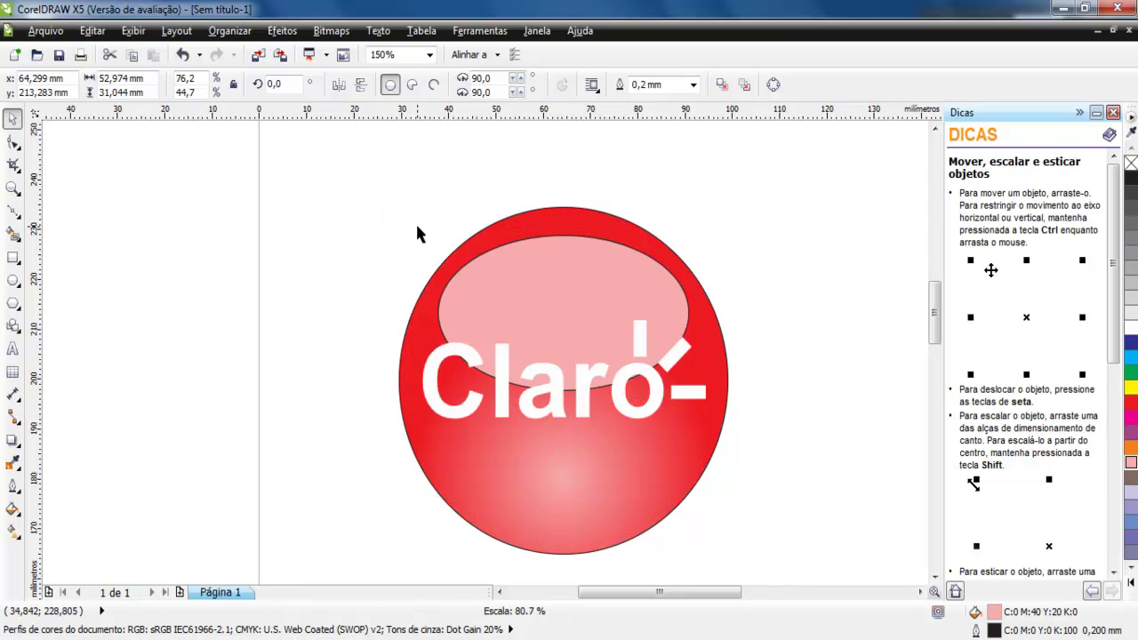
{"action": "left_click_drag", "start_coordinate": [557, 310], "coordinate": [554, 299]}
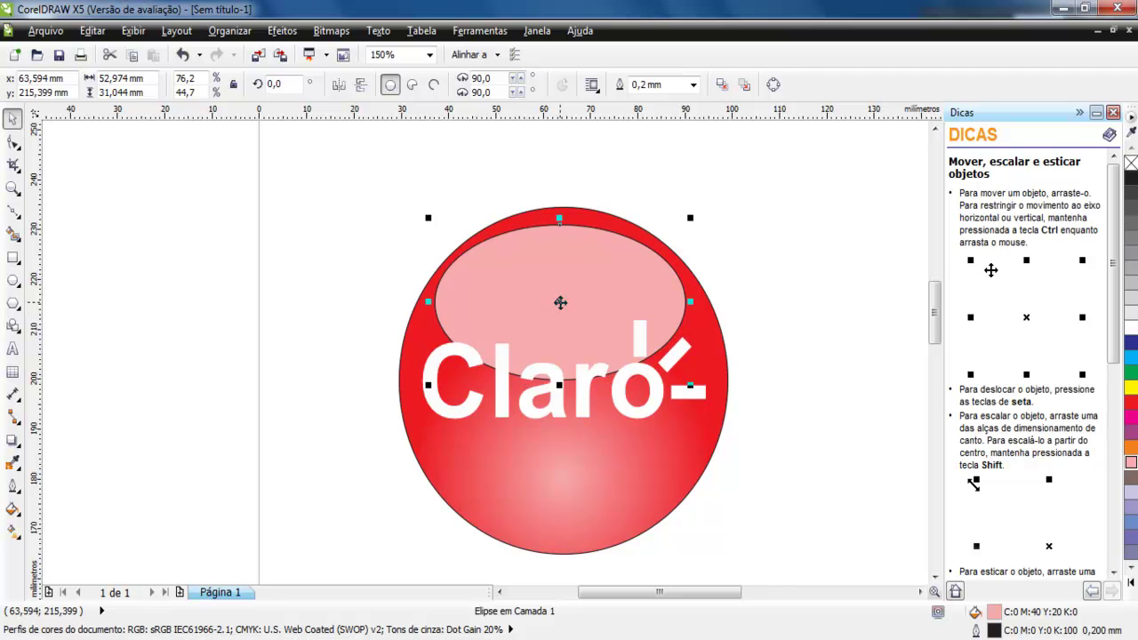
Fill the upper ellipse with white and remove its outline.
{"action": "left_click", "coordinate": [561, 300]}
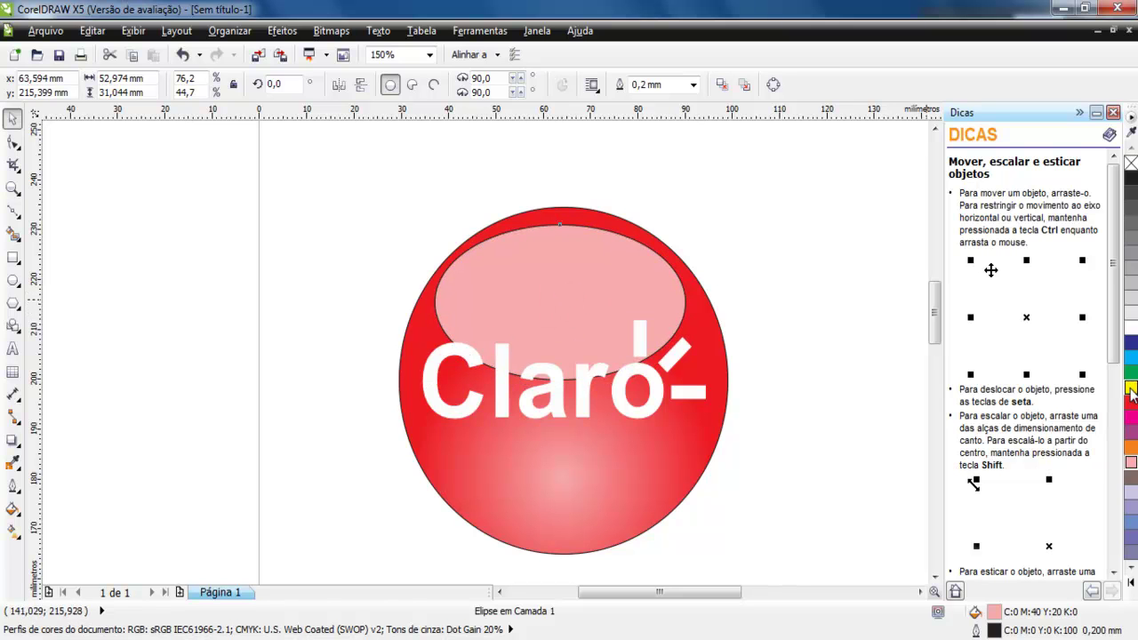
{"action": "left_click", "coordinate": [1131, 327]}
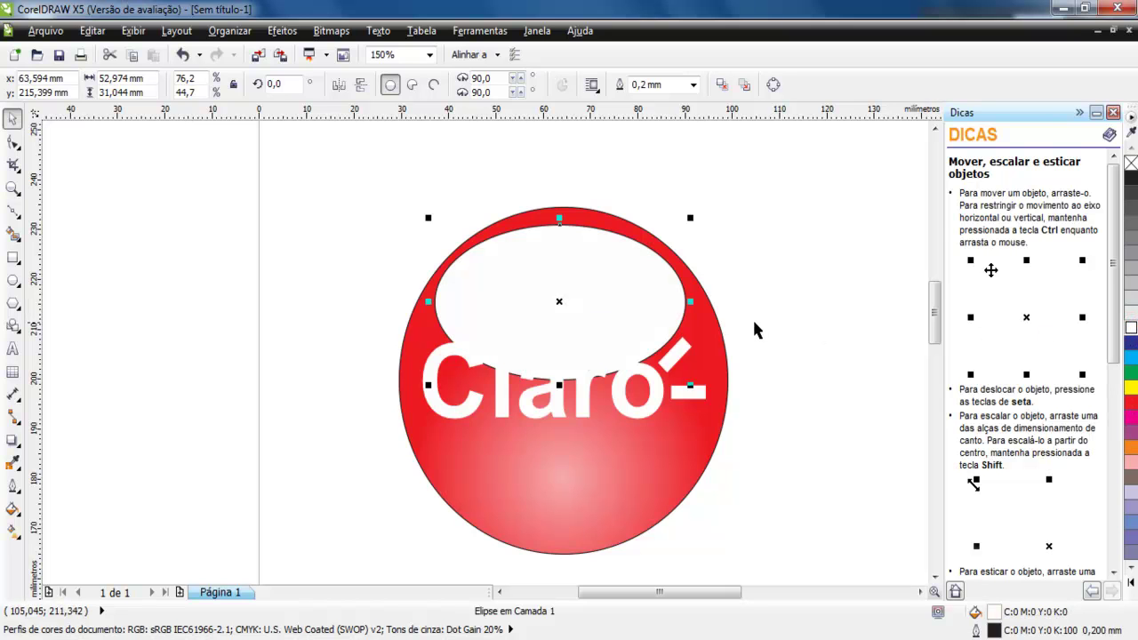
{"action": "right_click", "coordinate": [1131, 162]}
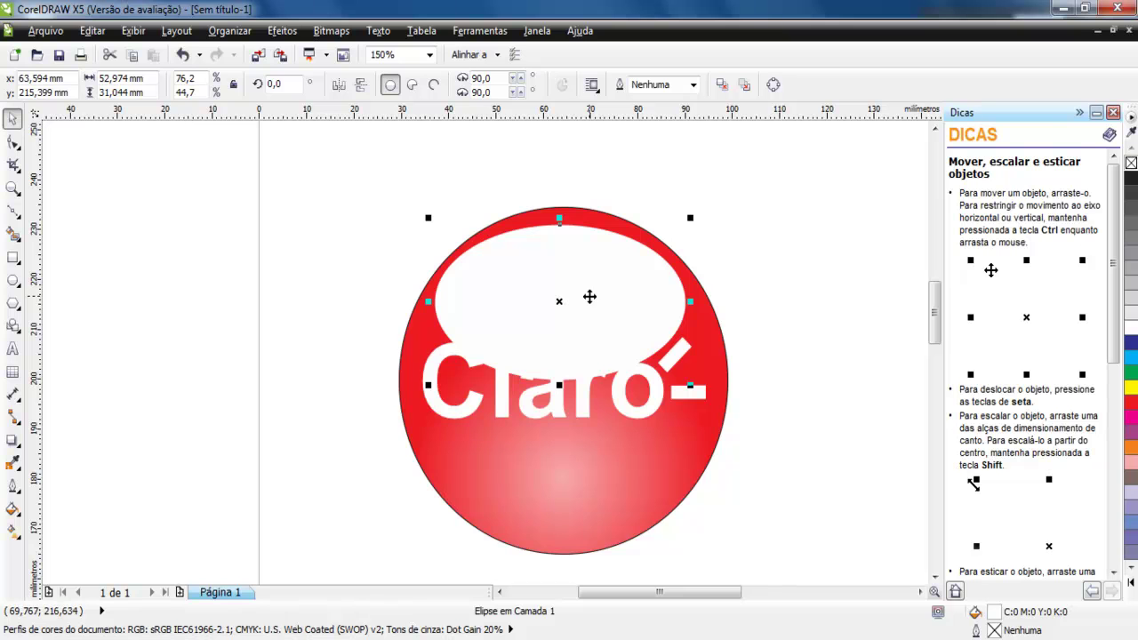
Apply a linear transparency to the white ellipse, starting above the circle and fading out downward at the Claro text.
{"action": "left_click", "coordinate": [13, 439]}
{"action": "left_click", "coordinate": [69, 555]}
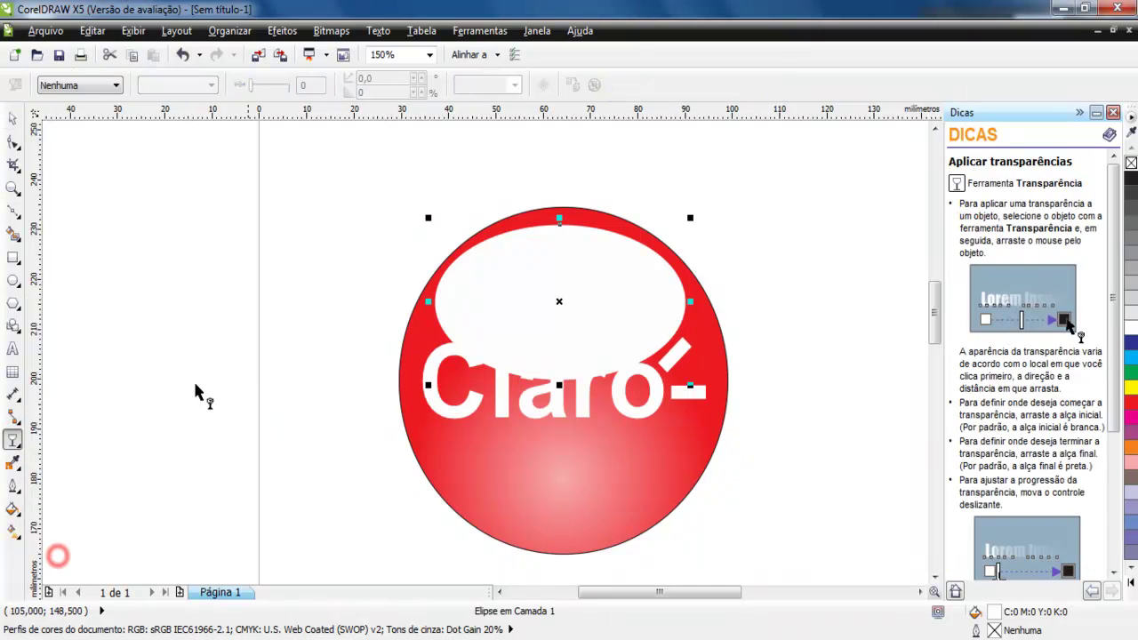
{"action": "left_click_drag", "start_coordinate": [554, 131], "coordinate": [554, 307]}
{"action": "scroll", "coordinate": [554, 307], "scroll_direction": "down", "scroll_amount": 1}
{"action": "scroll", "coordinate": [563, 249], "scroll_direction": "up", "scroll_amount": 1}
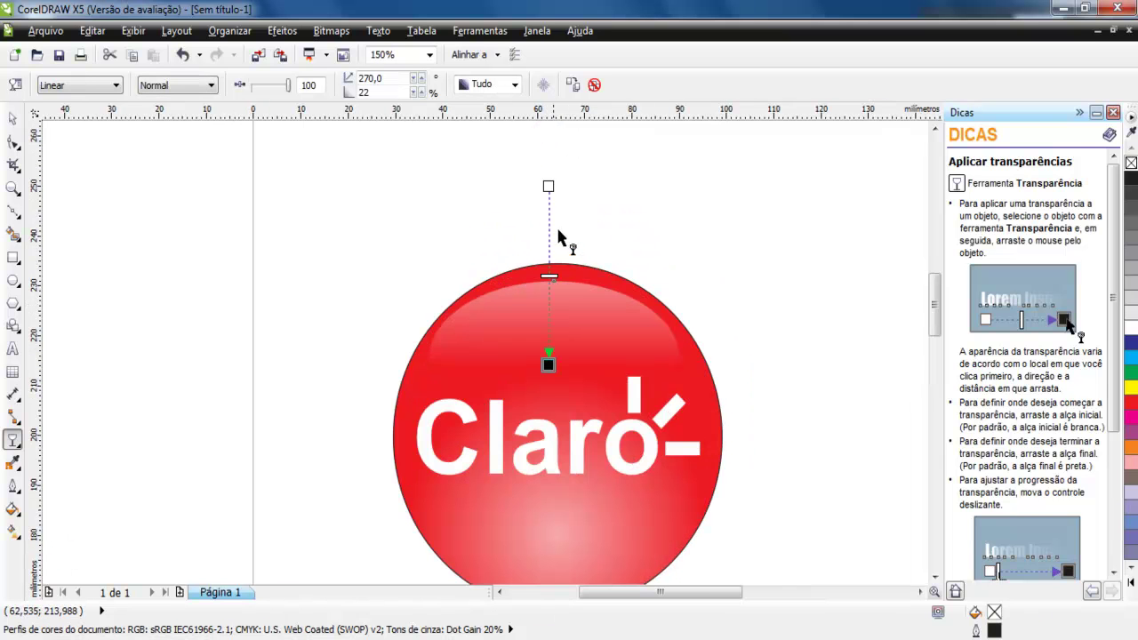
{"action": "left_click_drag", "start_coordinate": [548, 186], "coordinate": [549, 163]}
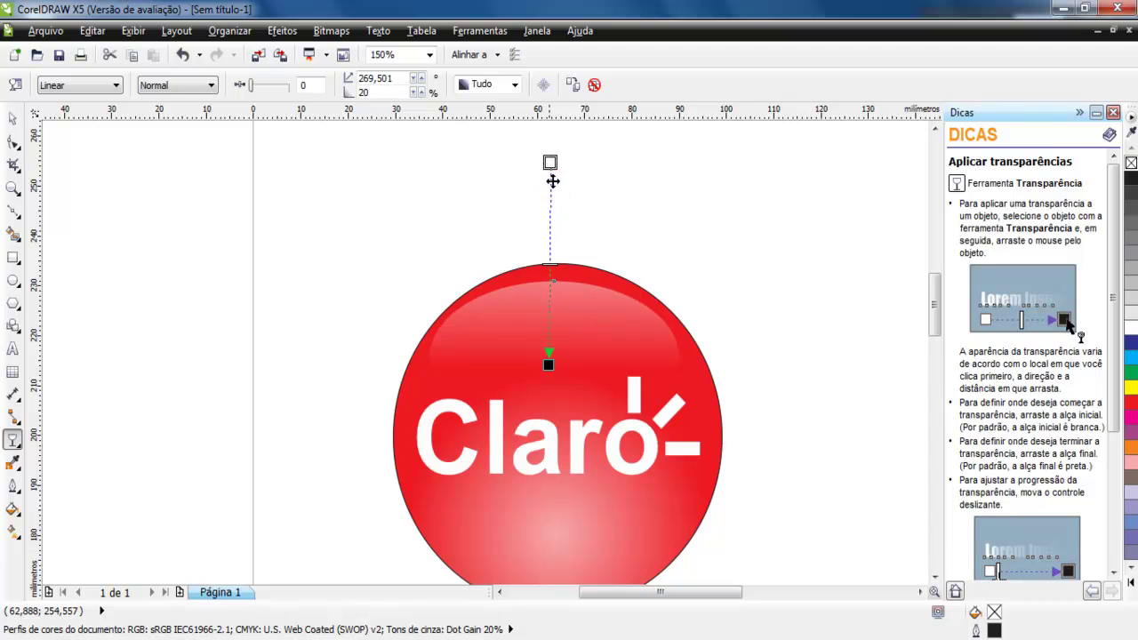
{"action": "left_click_drag", "start_coordinate": [548, 365], "coordinate": [556, 403]}
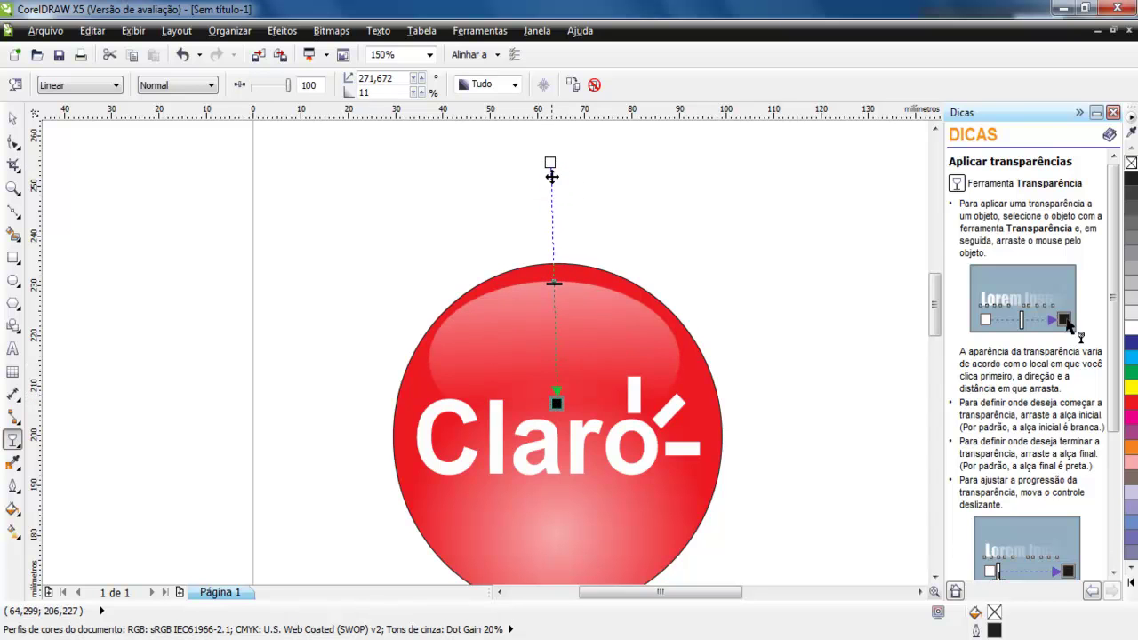
Narrow the transparent highlight ellipse to about 47.3 mm and move it slightly up toward the circle's upper edge.
{"action": "left_click", "coordinate": [12, 117]}
{"action": "left_click", "coordinate": [179, 231]}
{"action": "left_click", "coordinate": [529, 320]}
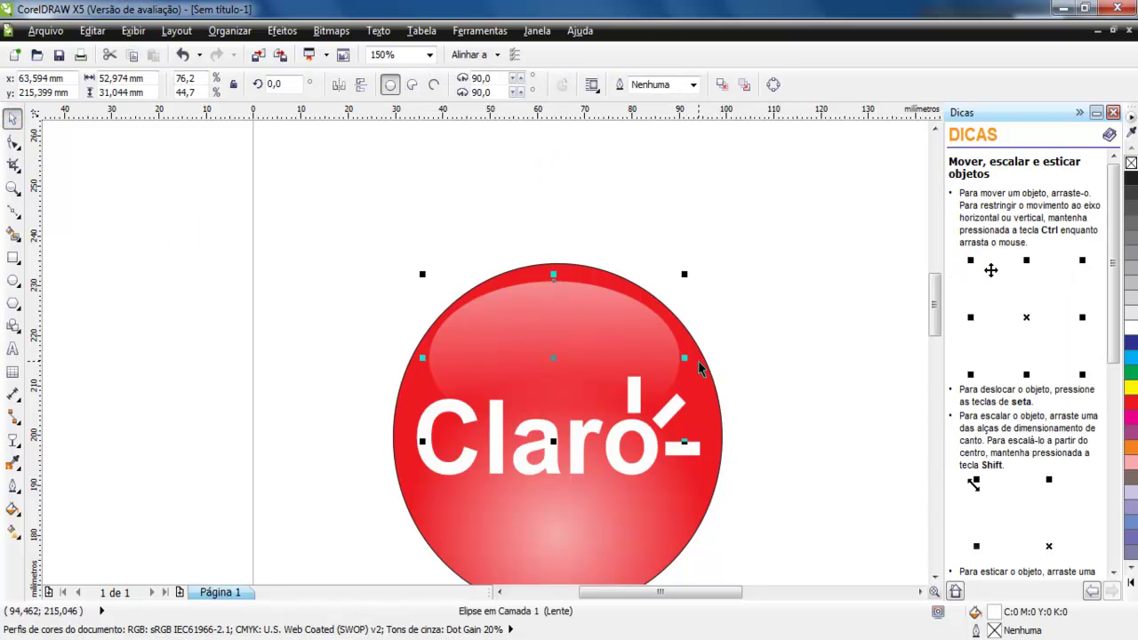
{"action": "left_click_drag", "start_coordinate": [686, 357], "coordinate": [675, 358]}
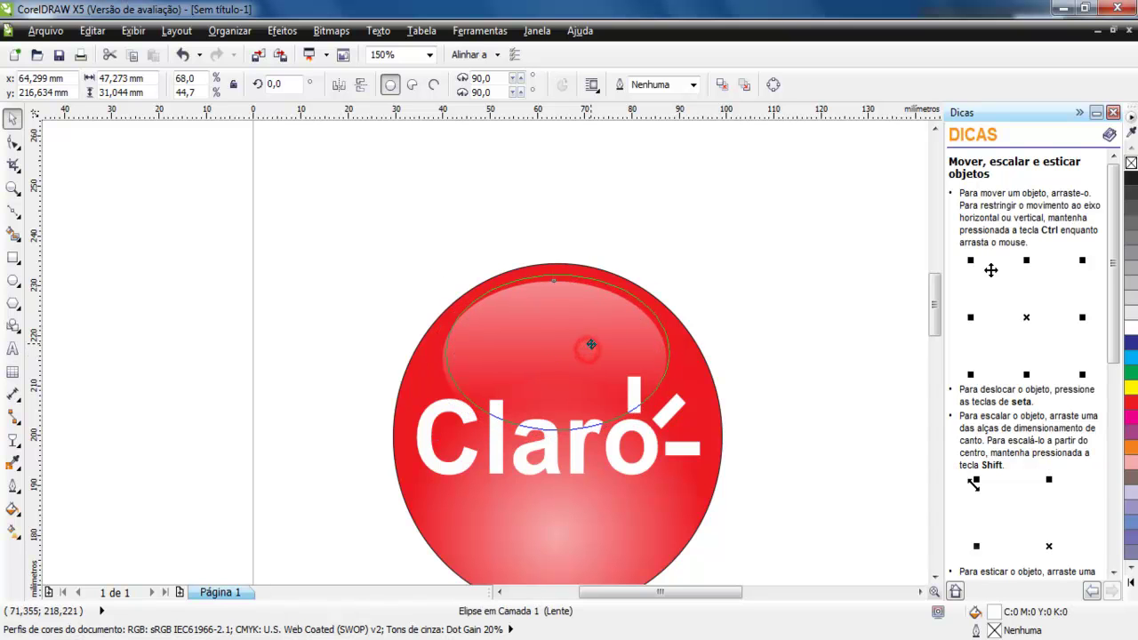
{"action": "left_click", "coordinate": [352, 280]}
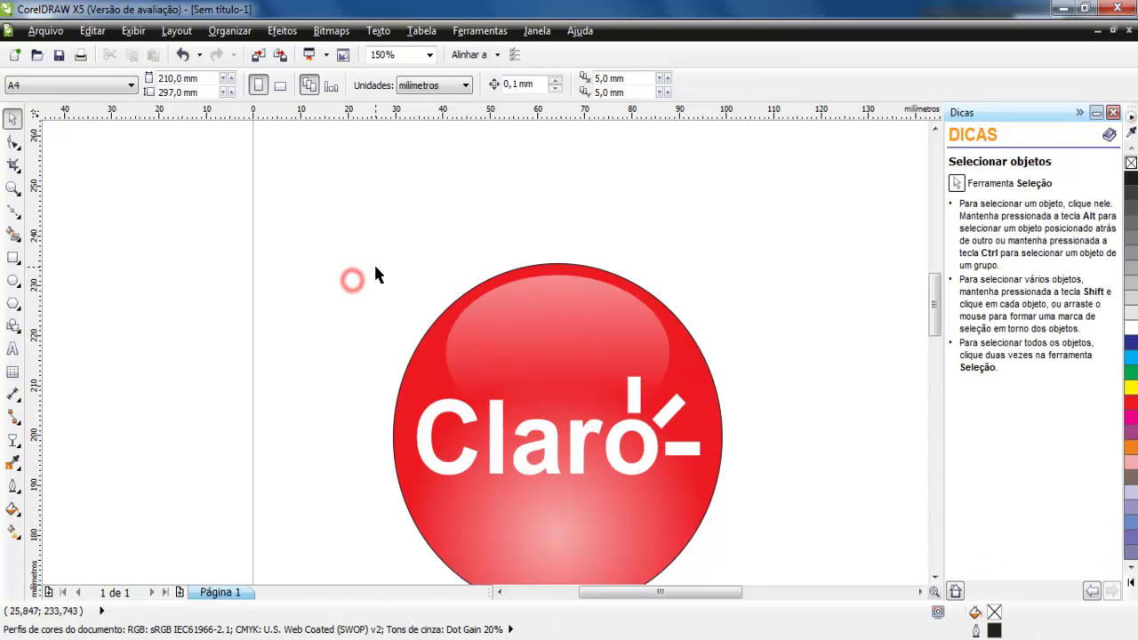
Extend the highlight ellipse's linear transparency straight down so that it ends in the middle of the Claro text.
{"action": "scroll", "coordinate": [375, 270], "scroll_direction": "down", "scroll_amount": 2}
{"action": "scroll", "coordinate": [416, 366], "scroll_direction": "up", "scroll_amount": 2}
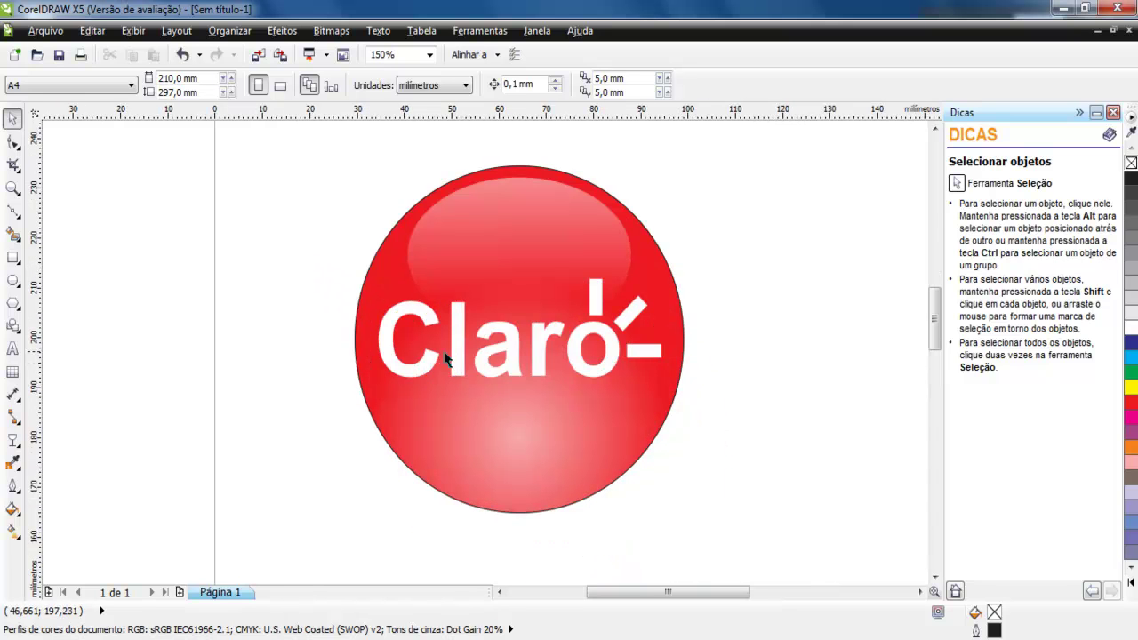
{"action": "left_click", "coordinate": [524, 226]}
{"action": "left_click", "coordinate": [13, 439]}
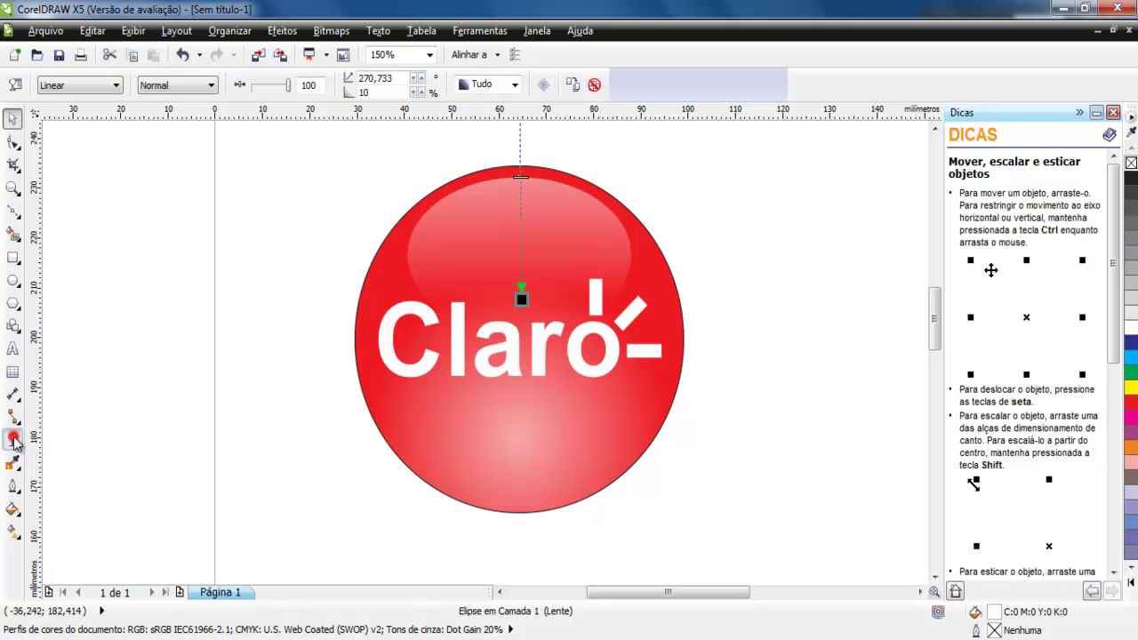
{"action": "left_click_drag", "start_coordinate": [520, 300], "coordinate": [518, 331]}
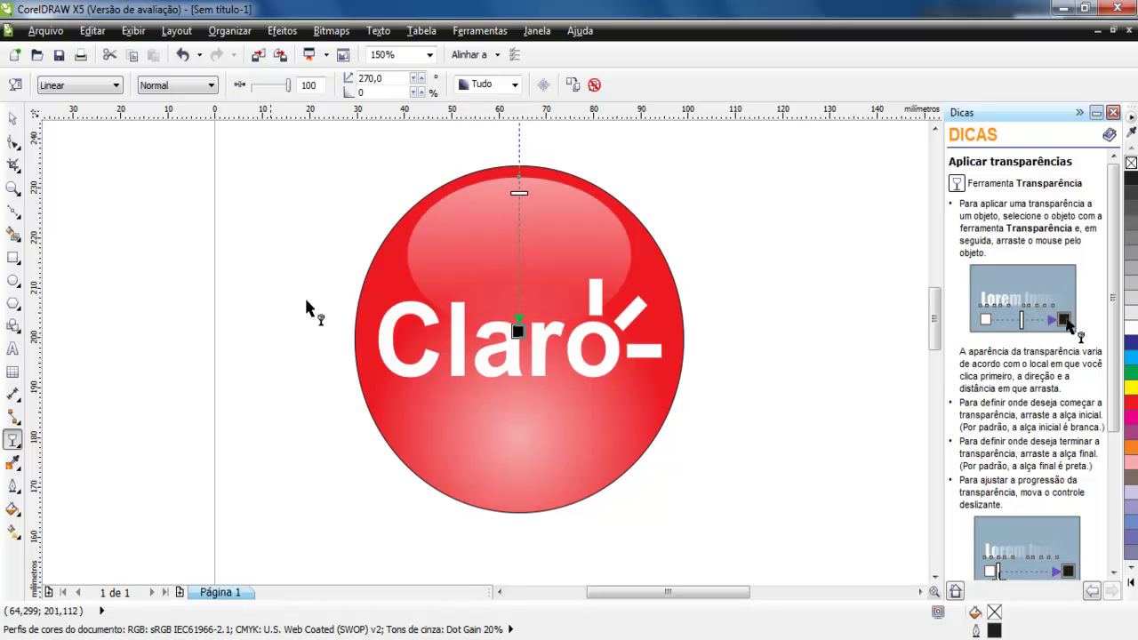
{"action": "left_click", "coordinate": [13, 119]}
{"action": "left_click", "coordinate": [202, 287]}
{"action": "scroll", "coordinate": [325, 341], "scroll_direction": "down", "scroll_amount": 1}
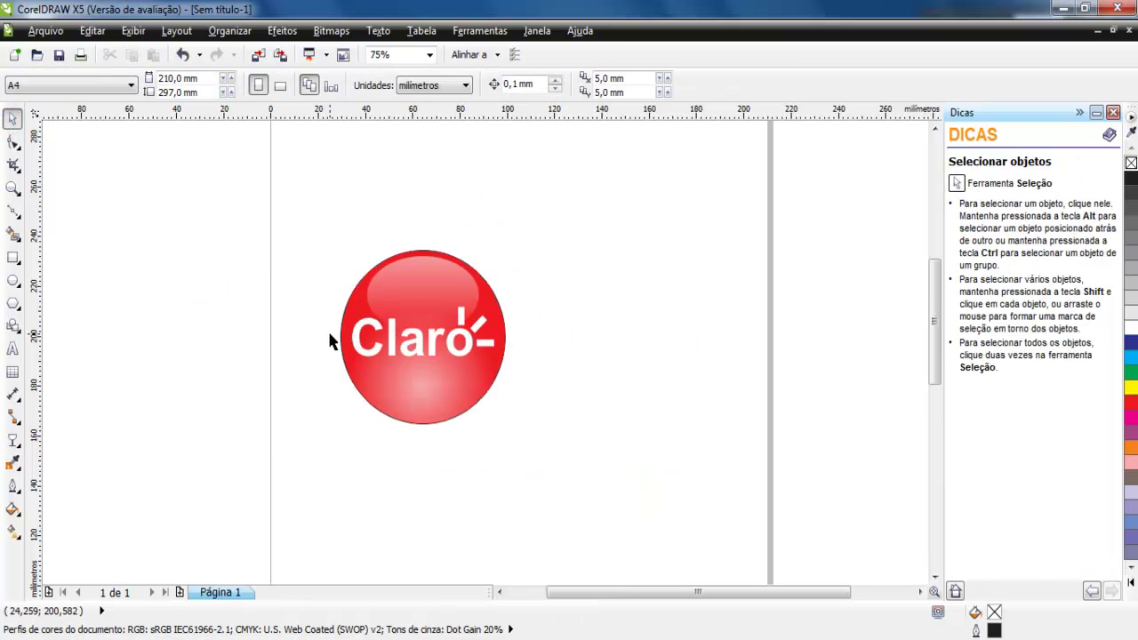
{"action": "scroll", "coordinate": [405, 290], "scroll_direction": "up", "scroll_amount": 1}
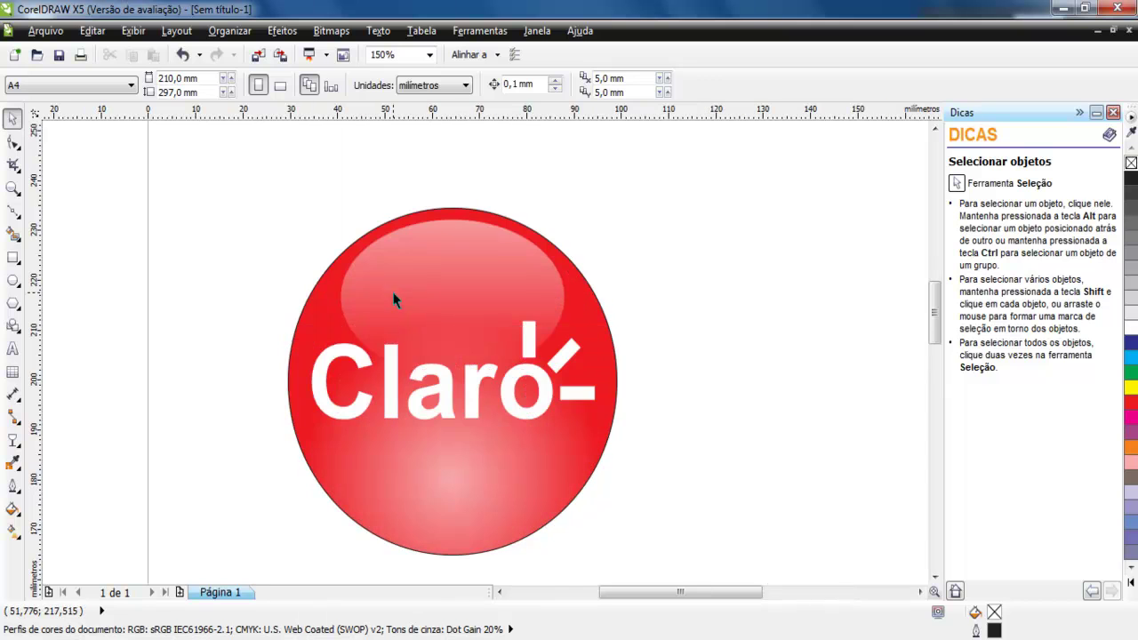
Duplicate the gradient circle and move the copy about 52 mm to the right, partly overlapping the original.
{"action": "left_click", "coordinate": [602, 357]}
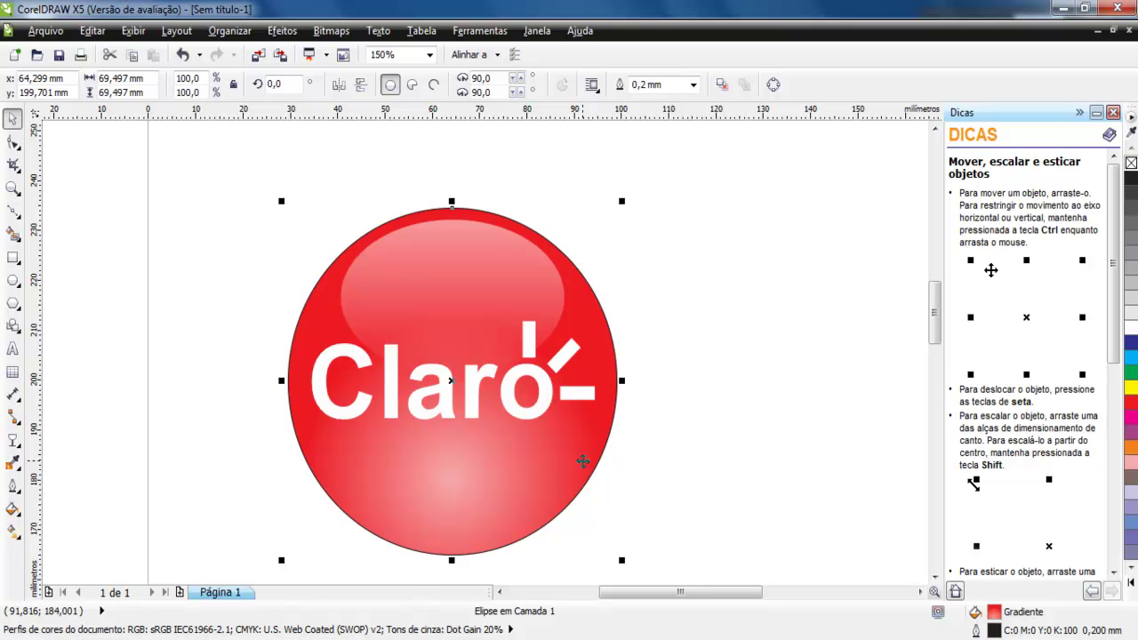
{"action": "left_click_drag", "start_coordinate": [610, 459], "coordinate": [736, 435]}
{"action": "key", "text": "ctrl+z"}
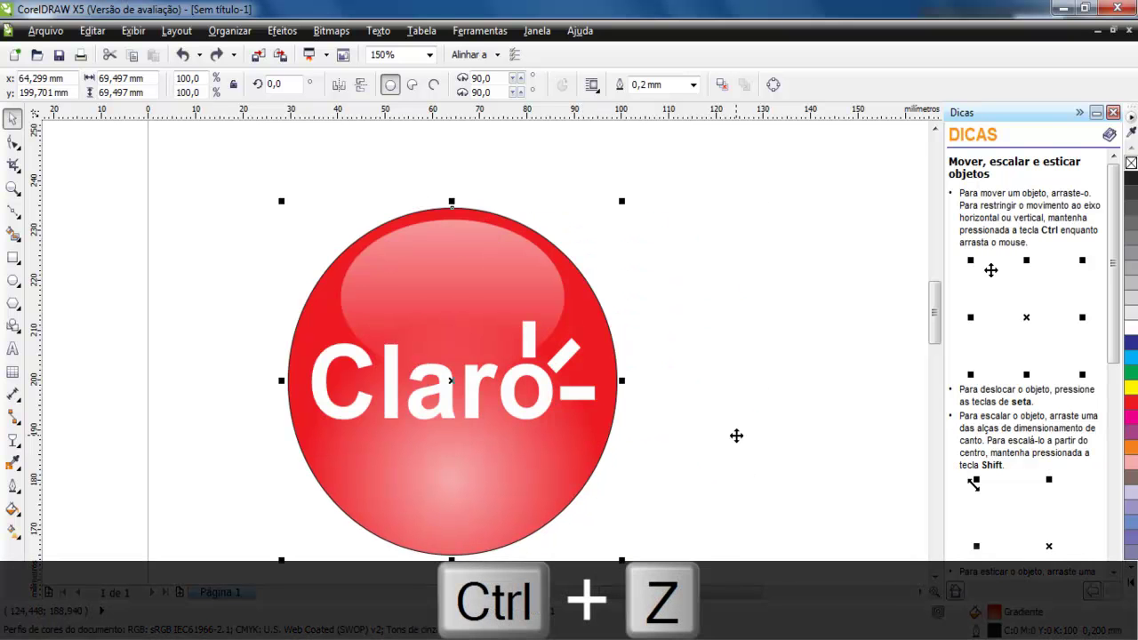
{"action": "left_click_drag", "start_coordinate": [577, 426], "coordinate": [826, 432]}
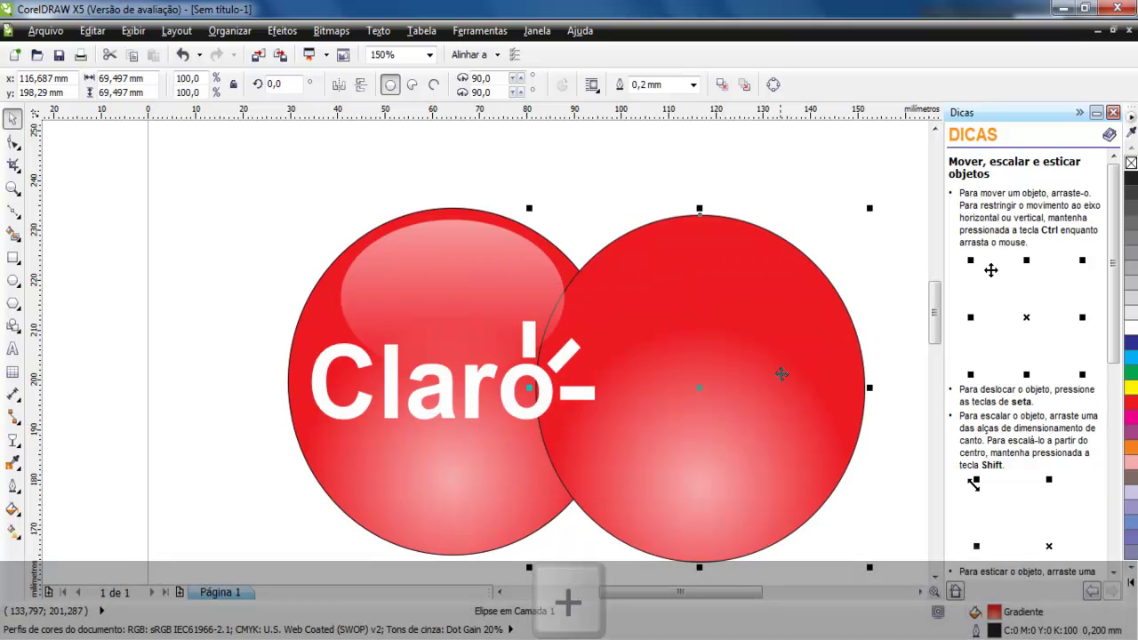
Fill the copied circle with black and apply a radial transparency, pulling its outer end about 6 mm in from the circle's edge.
{"action": "left_click", "coordinate": [1131, 178]}
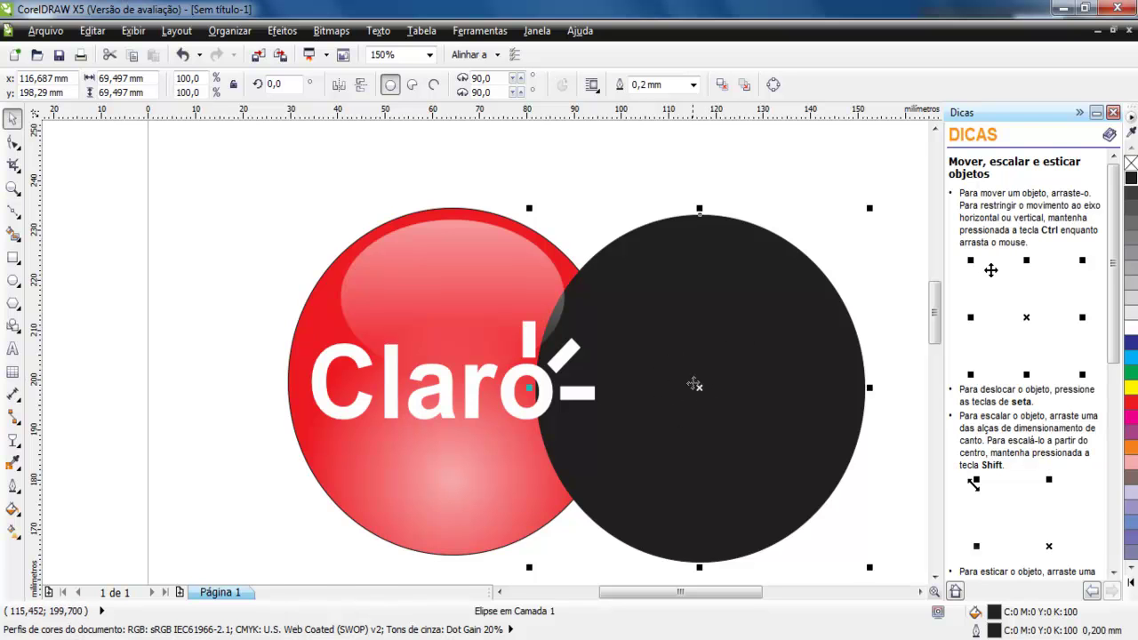
{"action": "left_click", "coordinate": [12, 439]}
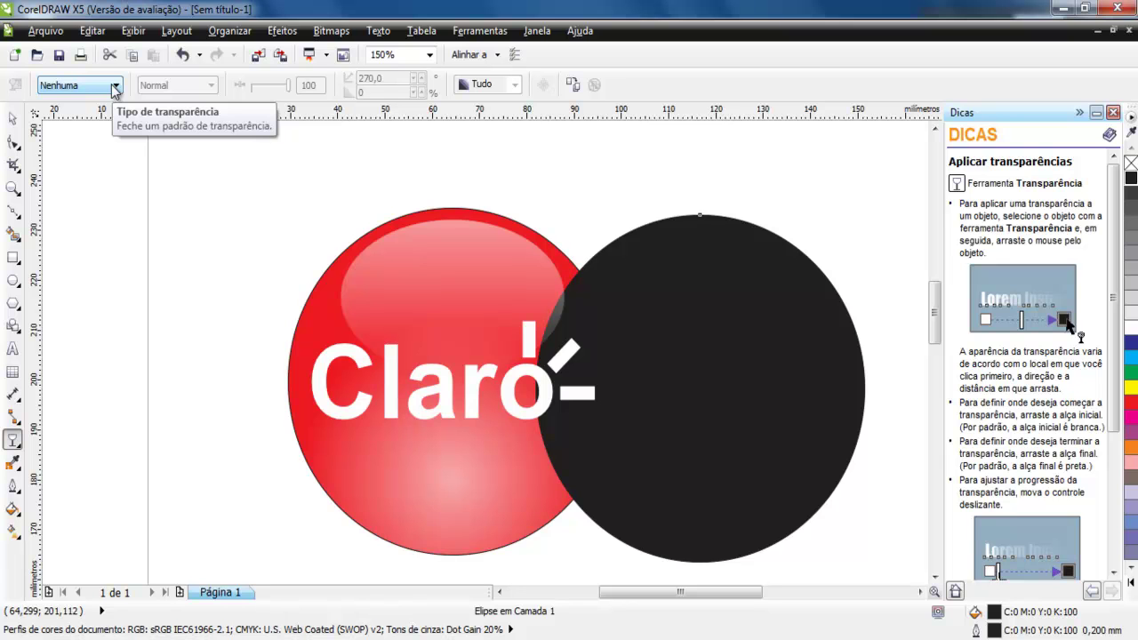
{"action": "left_click", "coordinate": [115, 86]}
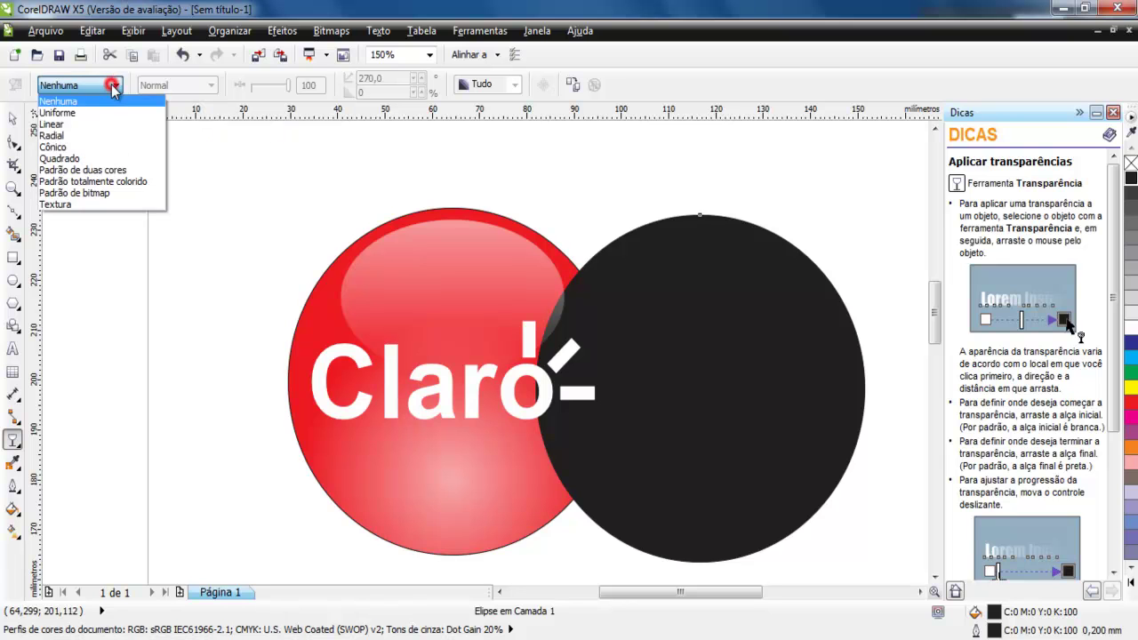
{"action": "left_click", "coordinate": [87, 135]}
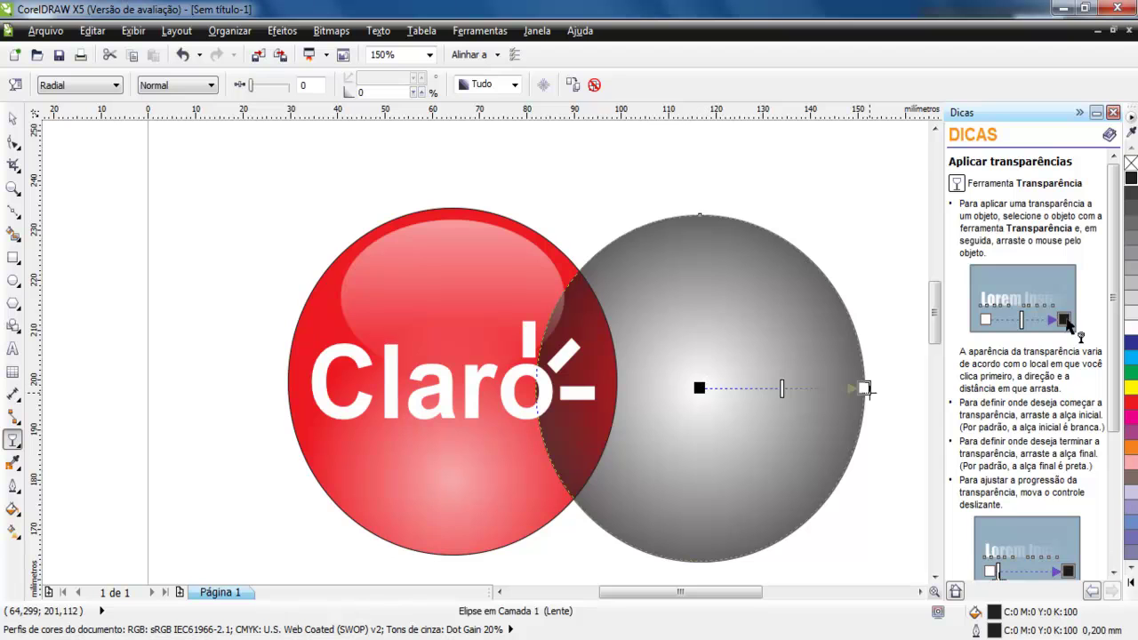
{"action": "left_click_drag", "start_coordinate": [781, 388], "coordinate": [833, 389]}
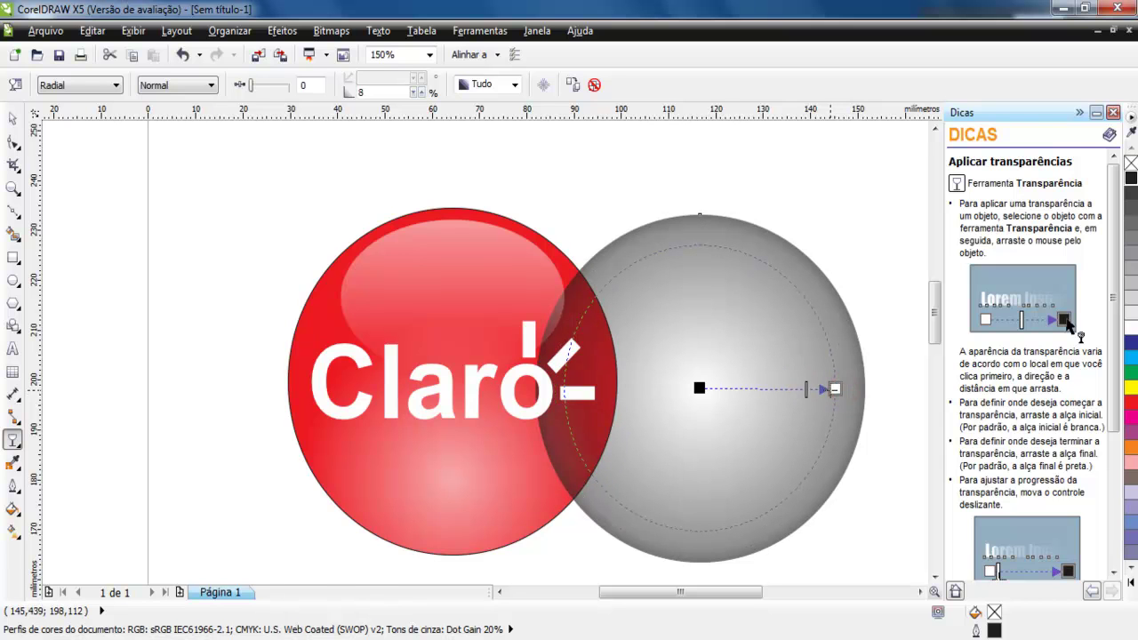
Move the transparent black circle onto the red Claro circle and nudge it until both outlines coincide.
{"action": "left_click", "coordinate": [12, 118]}
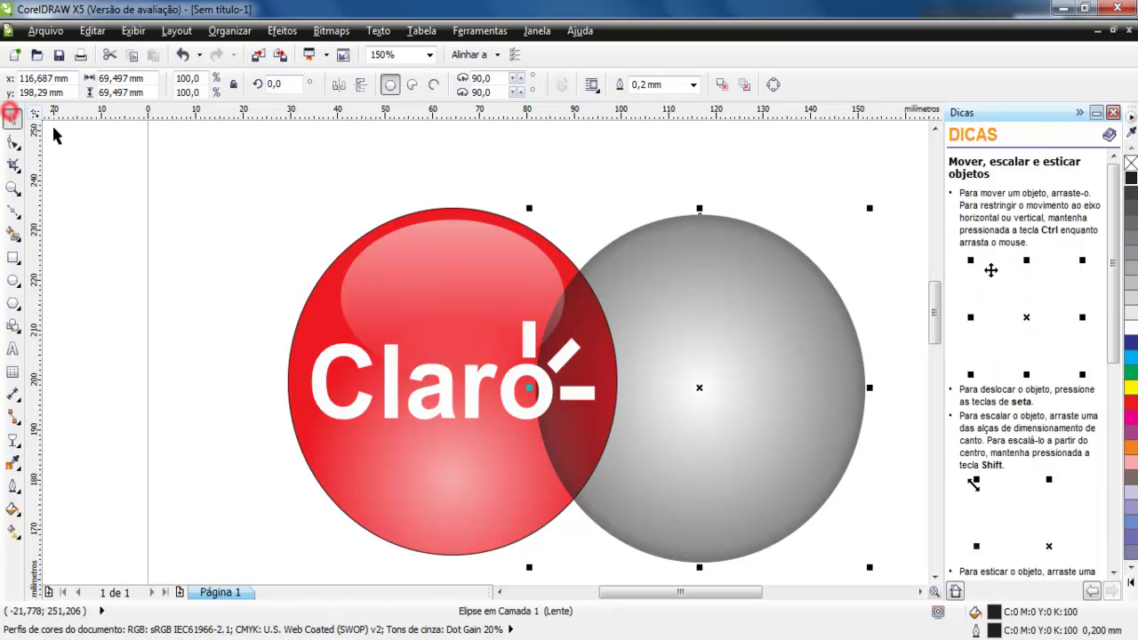
{"action": "left_click_drag", "start_coordinate": [703, 387], "coordinate": [458, 374]}
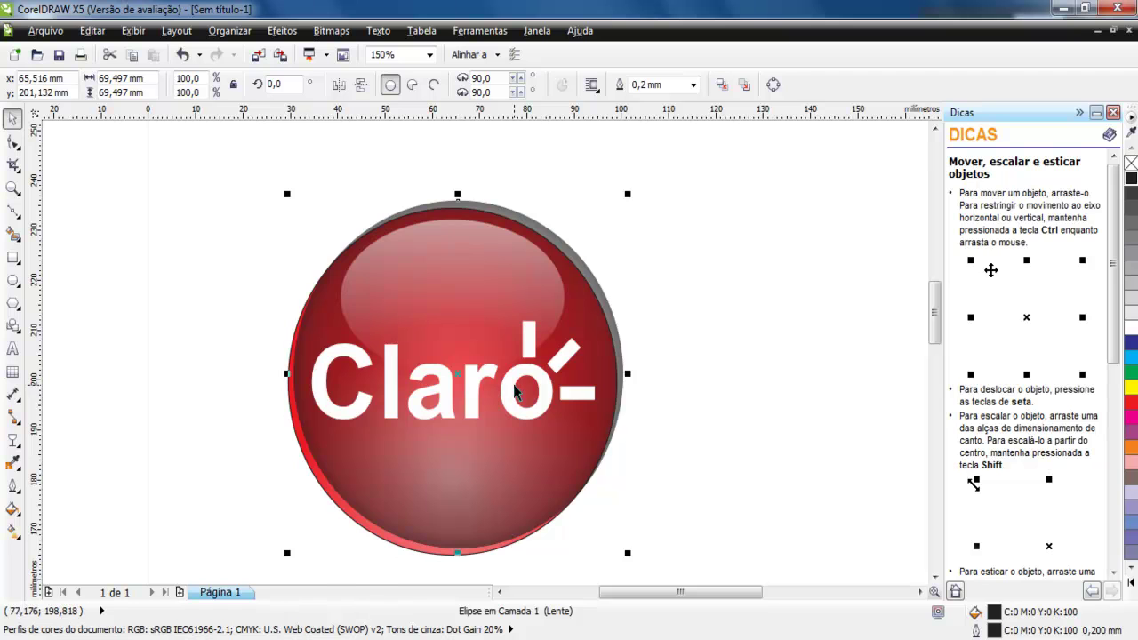
{"action": "key", "text": "Left"}
{"action": "key", "text": "Left"}
{"action": "key", "text": "Left"}
{"action": "key", "text": "Left"}
{"action": "key", "text": "Left"}
{"action": "key", "text": "Down"}
{"action": "key", "text": "Down"}
{"action": "key", "text": "Down"}
{"action": "key", "text": "Down"}
{"action": "key", "text": "Down"}
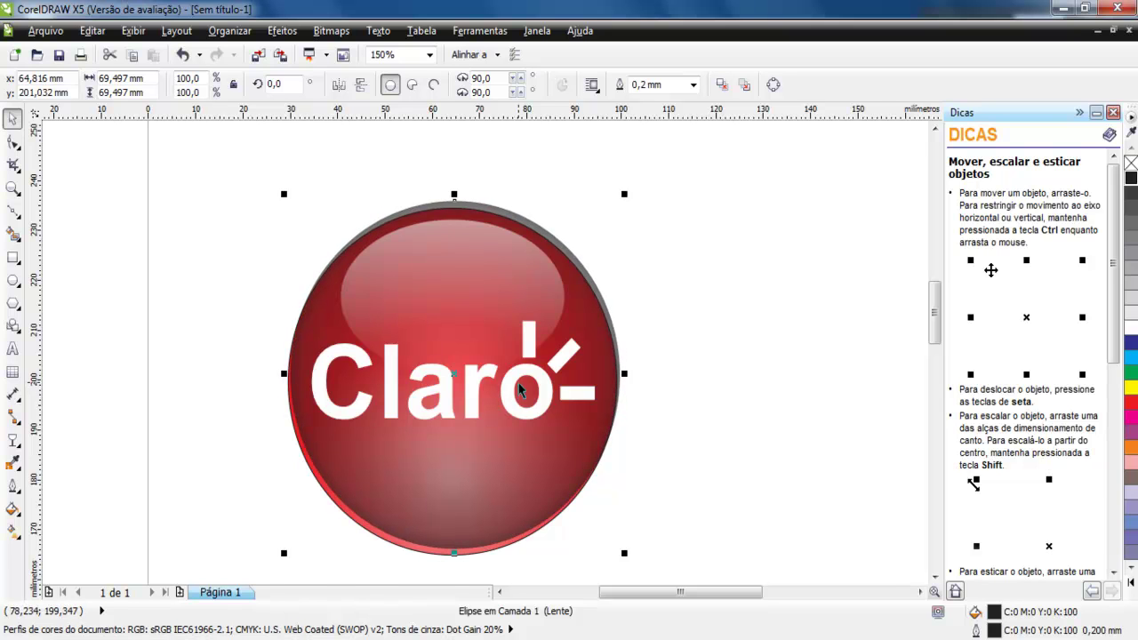
{"action": "key", "text": "Down"}
{"action": "key", "text": "Down"}
{"action": "key", "text": "Down"}
{"action": "key", "text": "Down"}
{"action": "key", "text": "Down"}
{"action": "key", "text": "Down"}
{"action": "key", "text": "Down"}
{"action": "key", "text": "Down"}
{"action": "key", "text": "Left"}
{"action": "key", "text": "Left"}
{"action": "key", "text": "Left"}
{"action": "key", "text": "Left"}
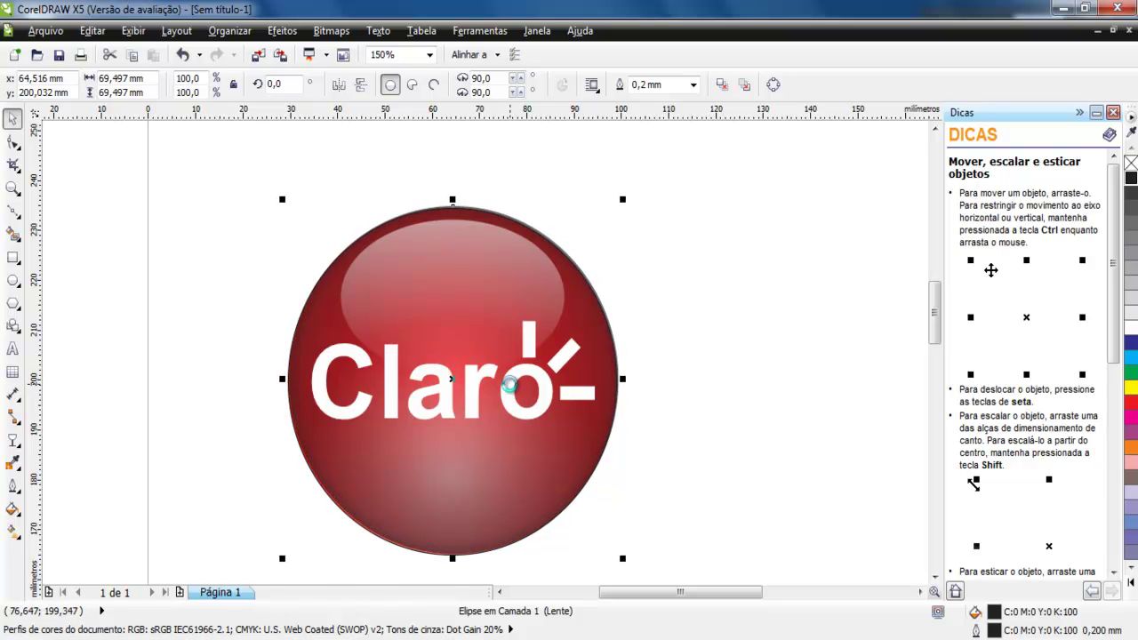
{"action": "key", "text": "Left"}
{"action": "key", "text": "Down"}
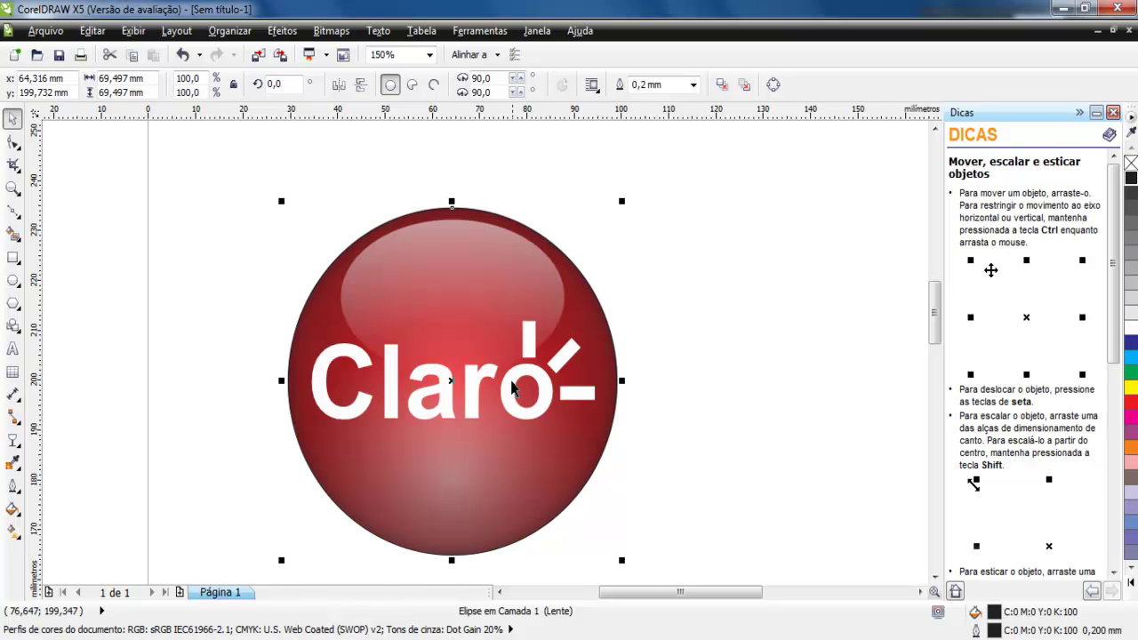
{"action": "scroll", "coordinate": [575, 291], "scroll_direction": "down", "scroll_amount": 1}
{"action": "left_click", "coordinate": [356, 379]}
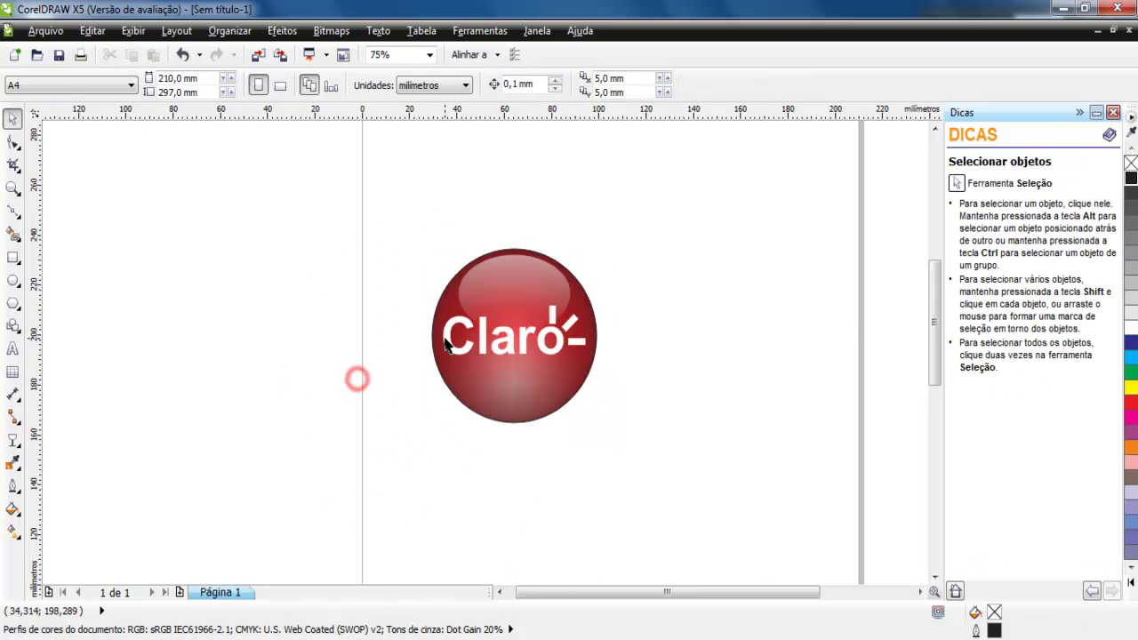
{"action": "scroll", "coordinate": [442, 329], "scroll_direction": "up", "scroll_amount": 1}
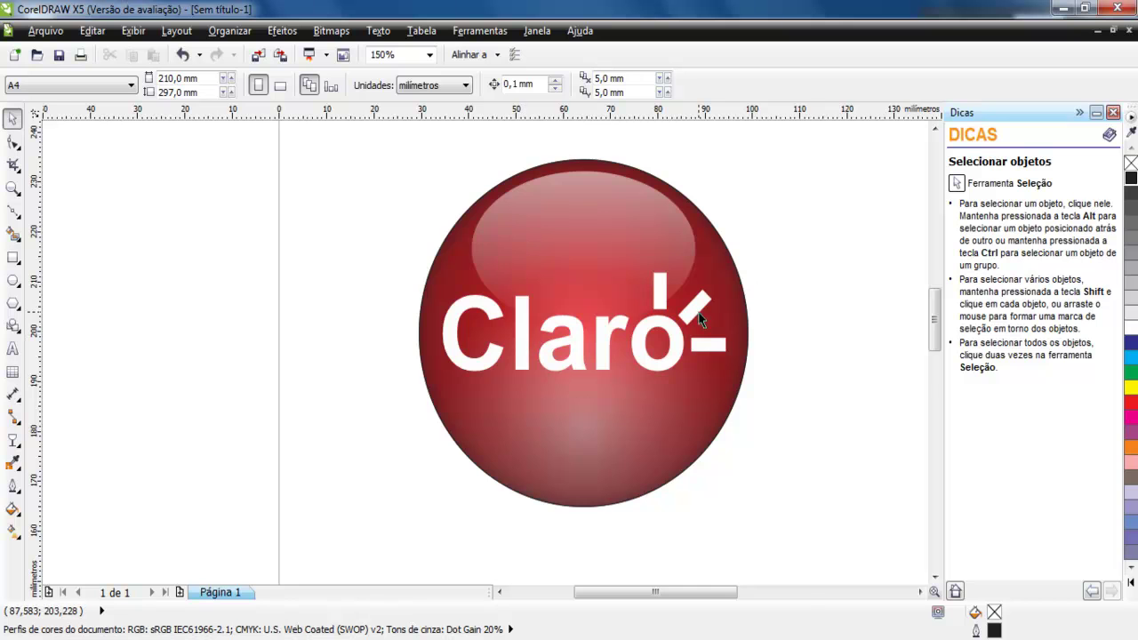
Group all objects of the Claro logo and move the group to the upper right area of the page.
{"action": "scroll", "coordinate": [700, 350], "scroll_direction": "down", "scroll_amount": 1}
{"action": "left_click_drag", "start_coordinate": [778, 486], "coordinate": [528, 213]}
{"action": "left_click_drag", "start_coordinate": [676, 339], "coordinate": [749, 268]}
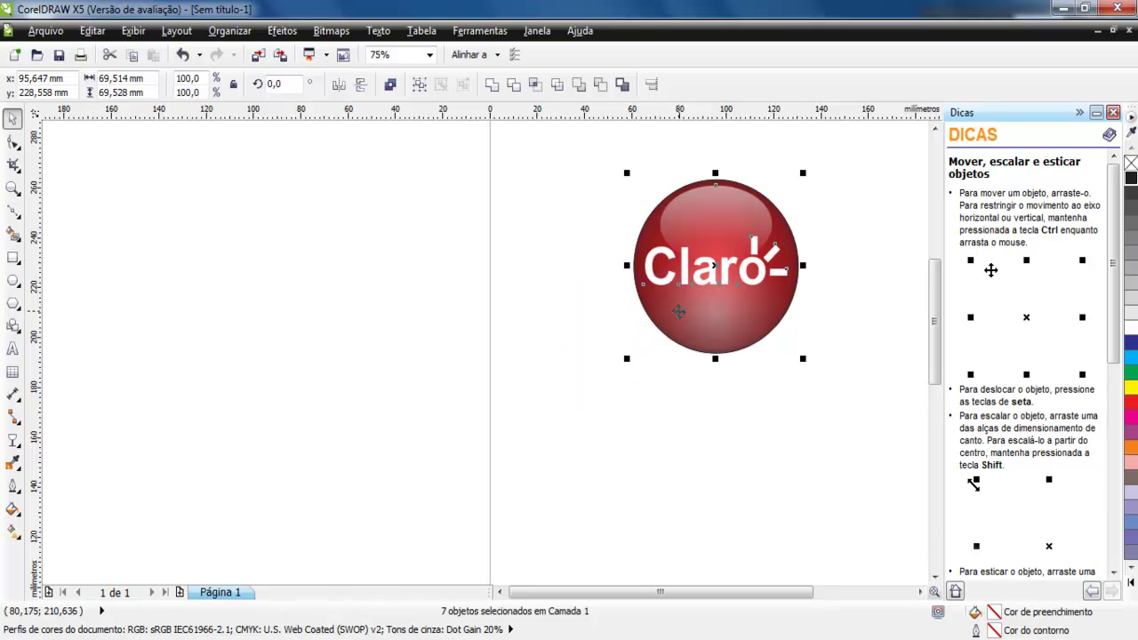
{"action": "key", "text": "ctrl+g"}
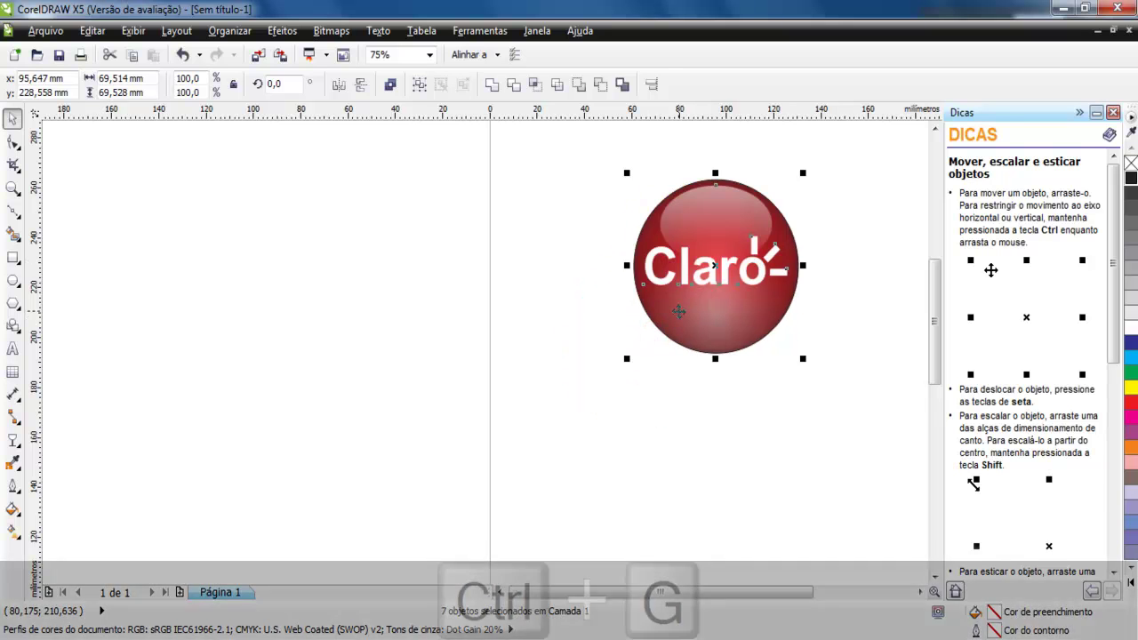
{"action": "scroll", "coordinate": [651, 311], "scroll_direction": "down", "scroll_amount": 1}
{"action": "left_click_drag", "start_coordinate": [680, 295], "coordinate": [729, 274]}
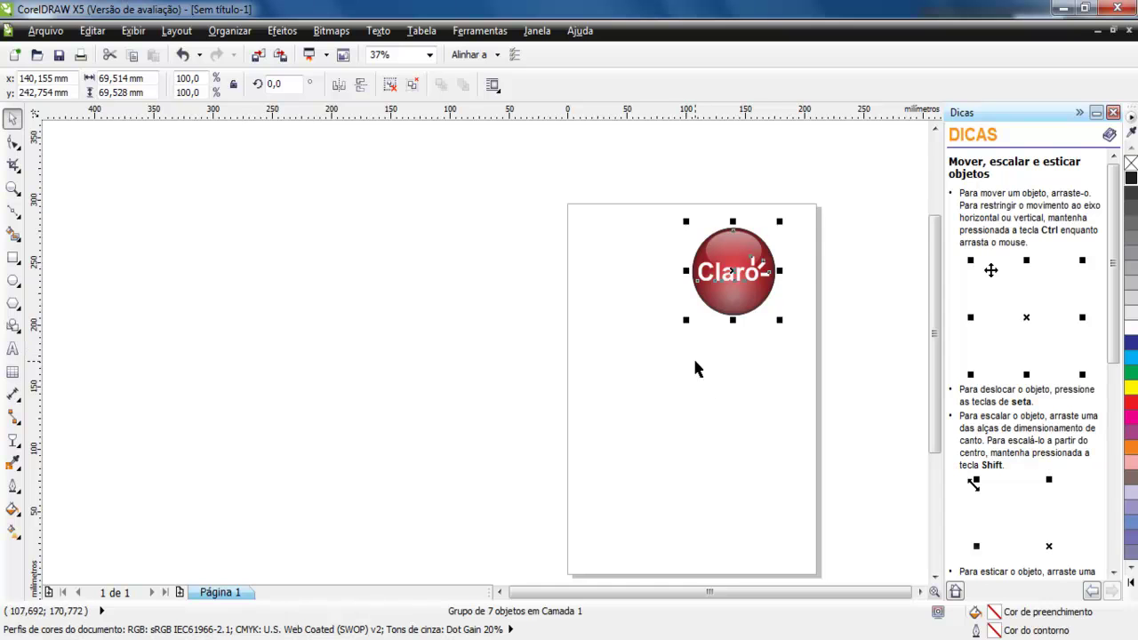
Draw an ellipse about 77 by 72 mm left of the Claro logo and convert it to curves.
{"action": "scroll", "coordinate": [638, 269], "scroll_direction": "up", "scroll_amount": 2}
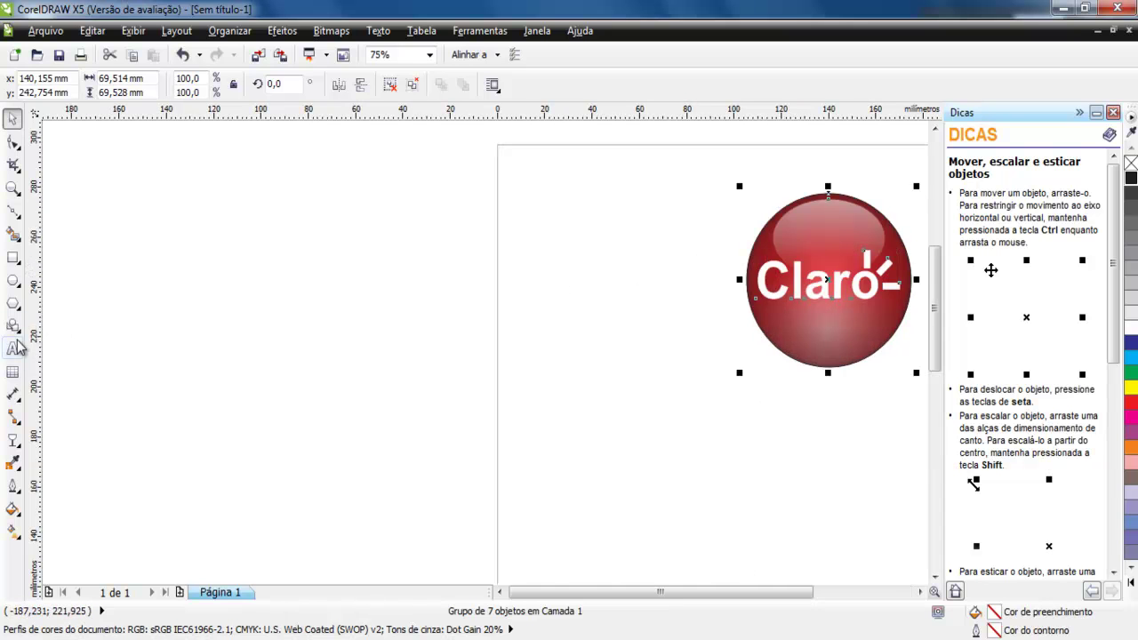
{"action": "left_click", "coordinate": [12, 280]}
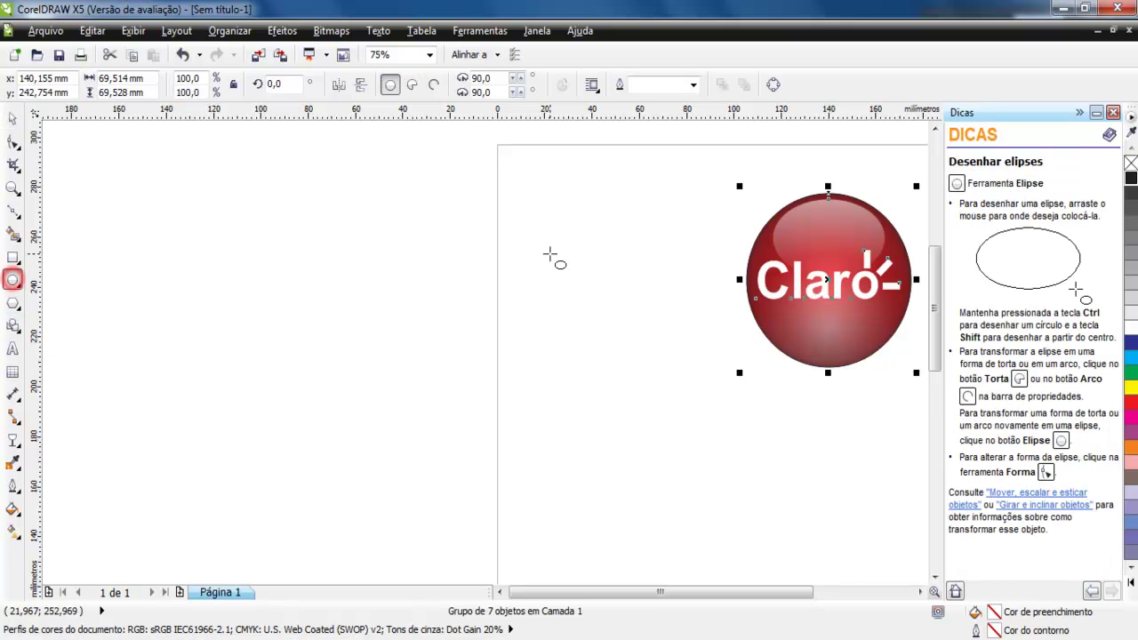
{"action": "left_click_drag", "start_coordinate": [523, 195], "coordinate": [703, 377]}
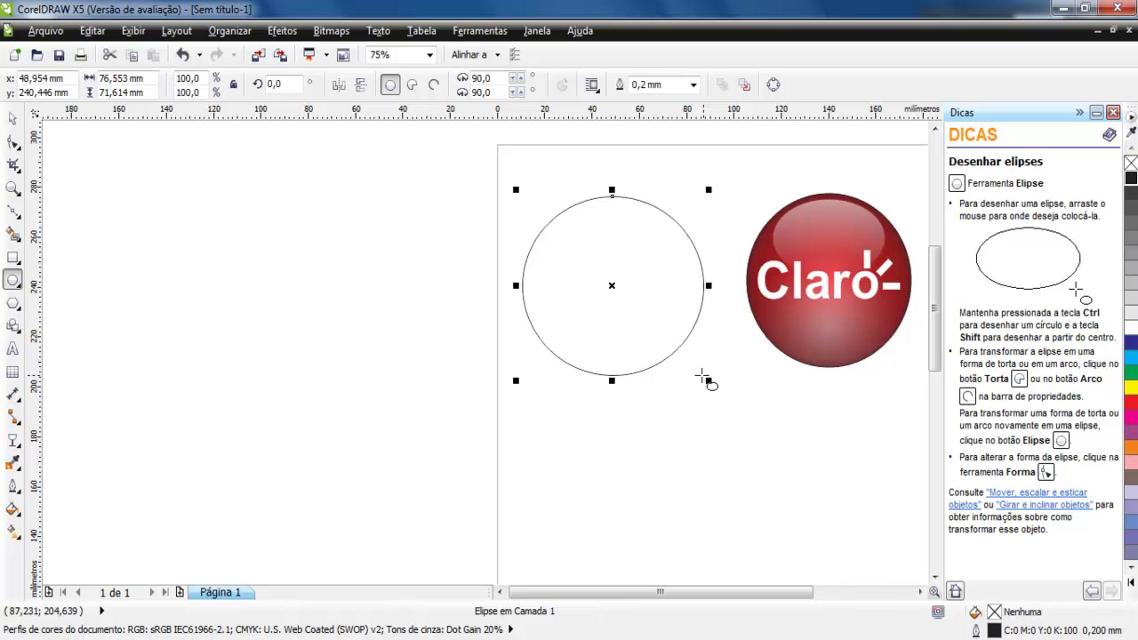
{"action": "left_click", "coordinate": [773, 84]}
Pull the ellipse's right node inward and tilt its handles diagonally to form a blob with an indented lower right side.
{"action": "left_click", "coordinate": [12, 144]}
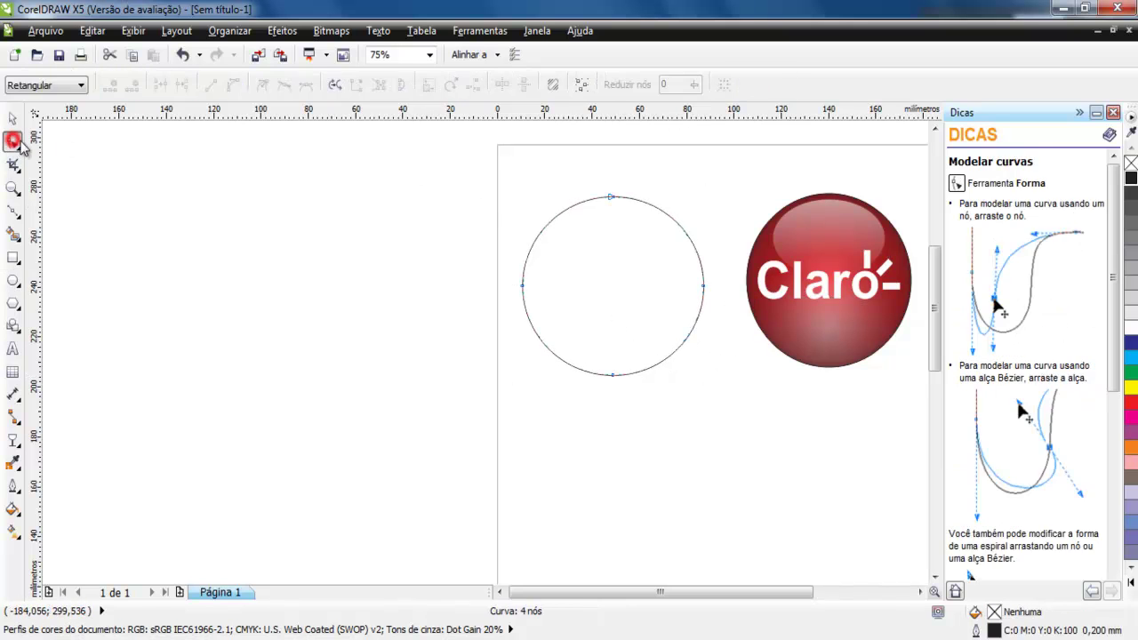
{"action": "left_click_drag", "start_coordinate": [702, 286], "coordinate": [648, 290]}
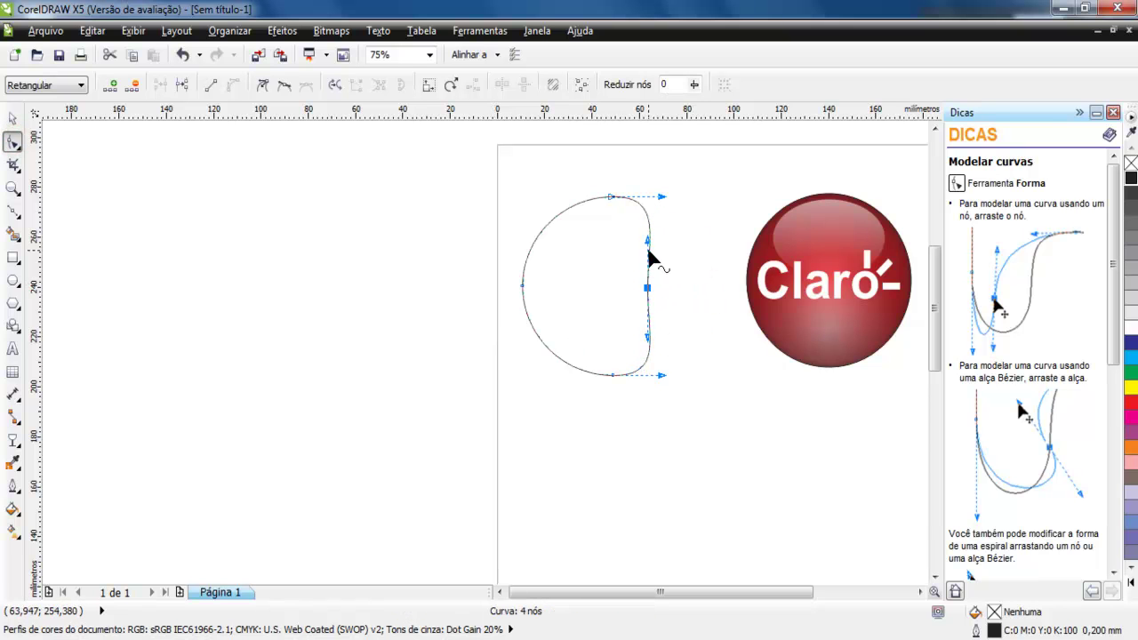
{"action": "left_click_drag", "start_coordinate": [647, 242], "coordinate": [683, 247]}
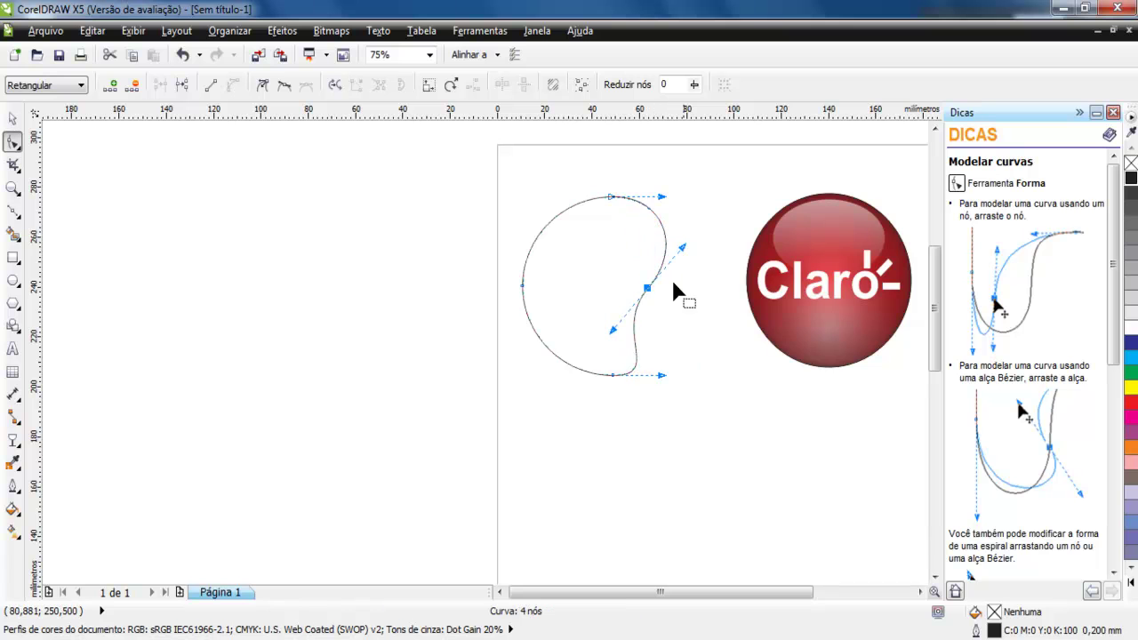
{"action": "left_click", "coordinate": [644, 286]}
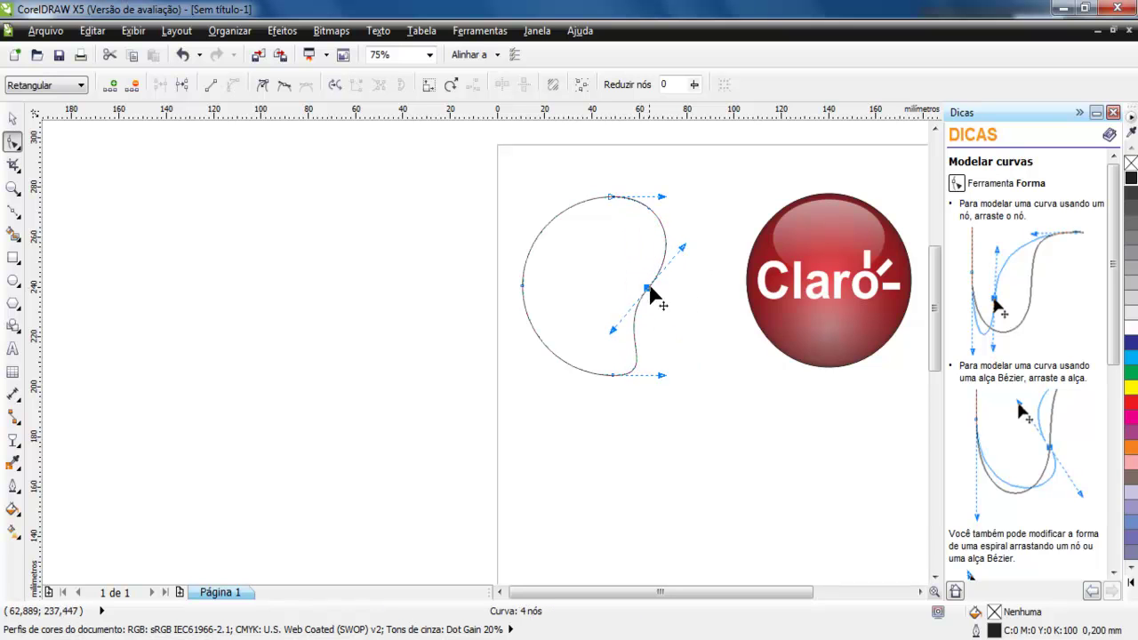
{"action": "left_click_drag", "start_coordinate": [681, 247], "coordinate": [687, 255]}
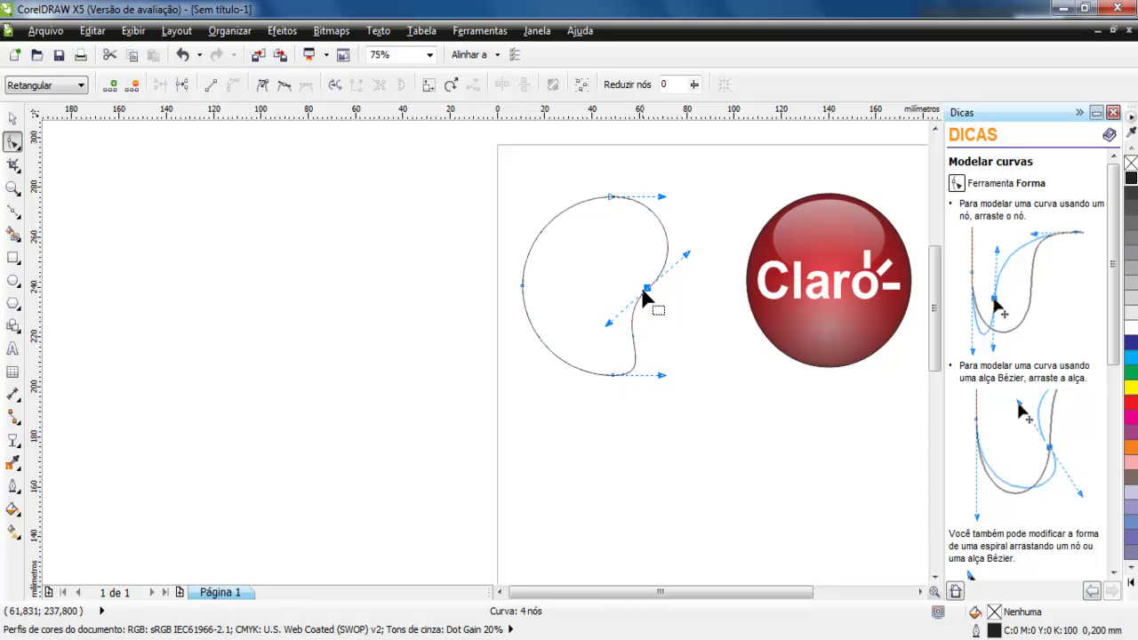
{"action": "left_click_drag", "start_coordinate": [646, 288], "coordinate": [639, 295]}
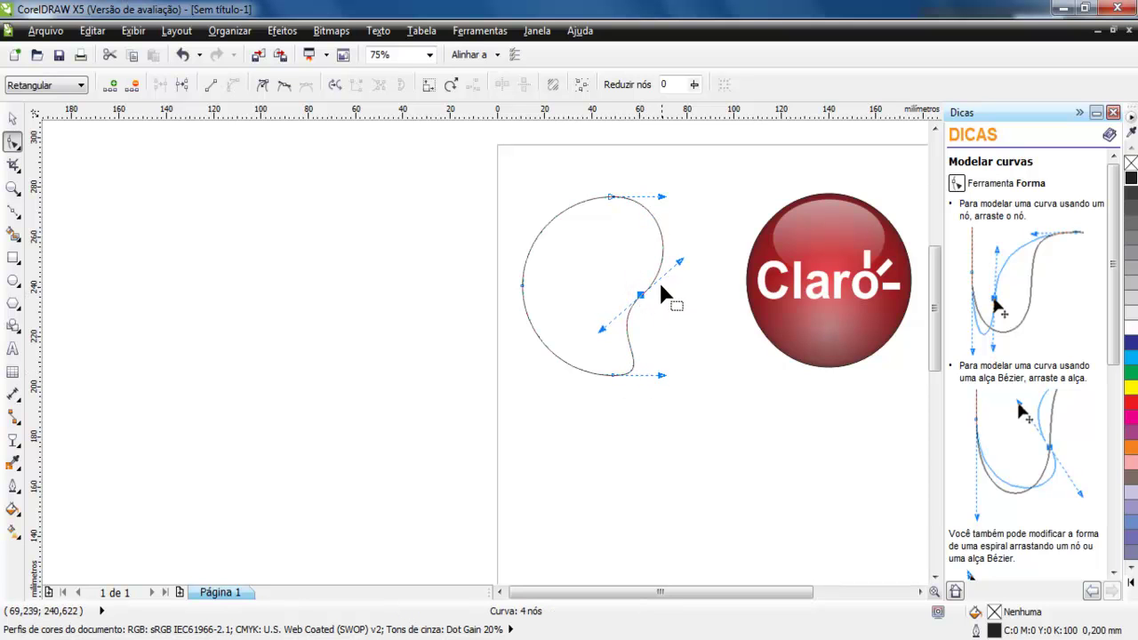
Draw an upright ellipse about 14 by 19 mm inside the blob's lower left and a second one about 4.6 by 9.7 mm within it.
{"action": "left_click", "coordinate": [12, 257]}
{"action": "left_click", "coordinate": [12, 279]}
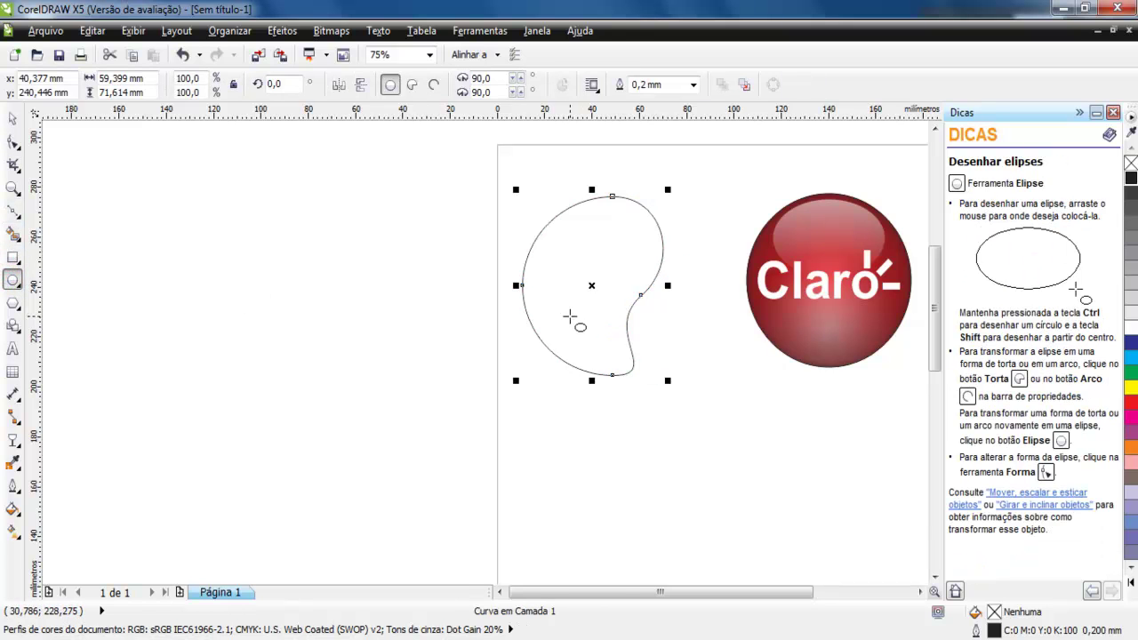
{"action": "scroll", "coordinate": [571, 310], "scroll_direction": "up", "scroll_amount": 2}
{"action": "left_click_drag", "start_coordinate": [509, 258], "coordinate": [576, 351]}
{"action": "left_click_drag", "start_coordinate": [532, 281], "coordinate": [555, 330]}
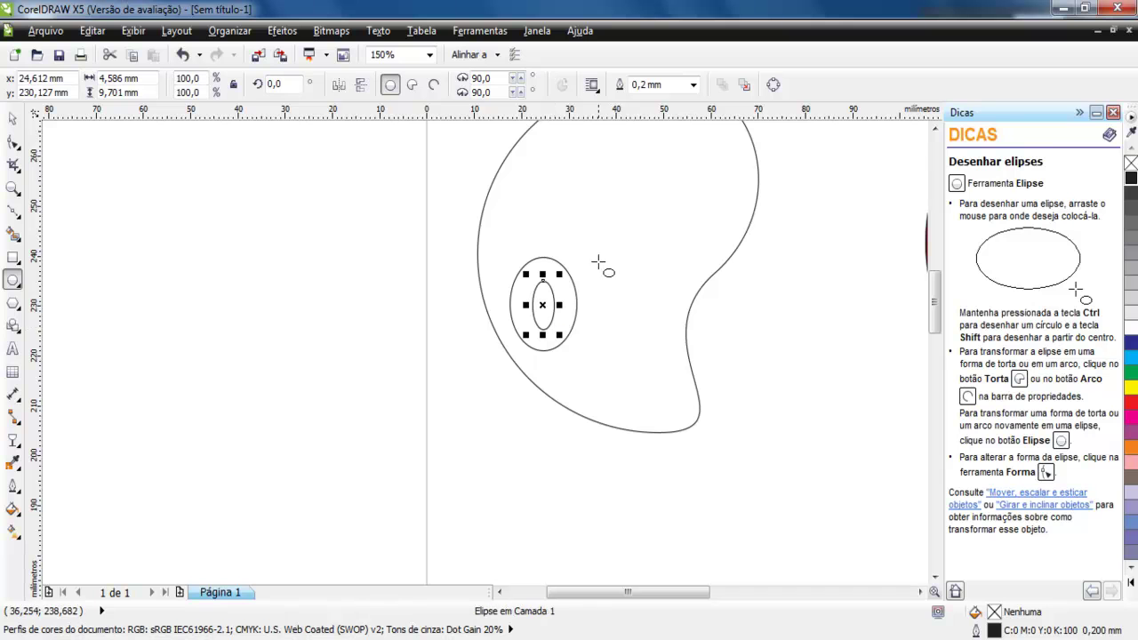
Duplicate the outer ellipse and narrow the copy to about 4.8 mm just right of the original, forming the stem of an i.
{"action": "left_click", "coordinate": [12, 118]}
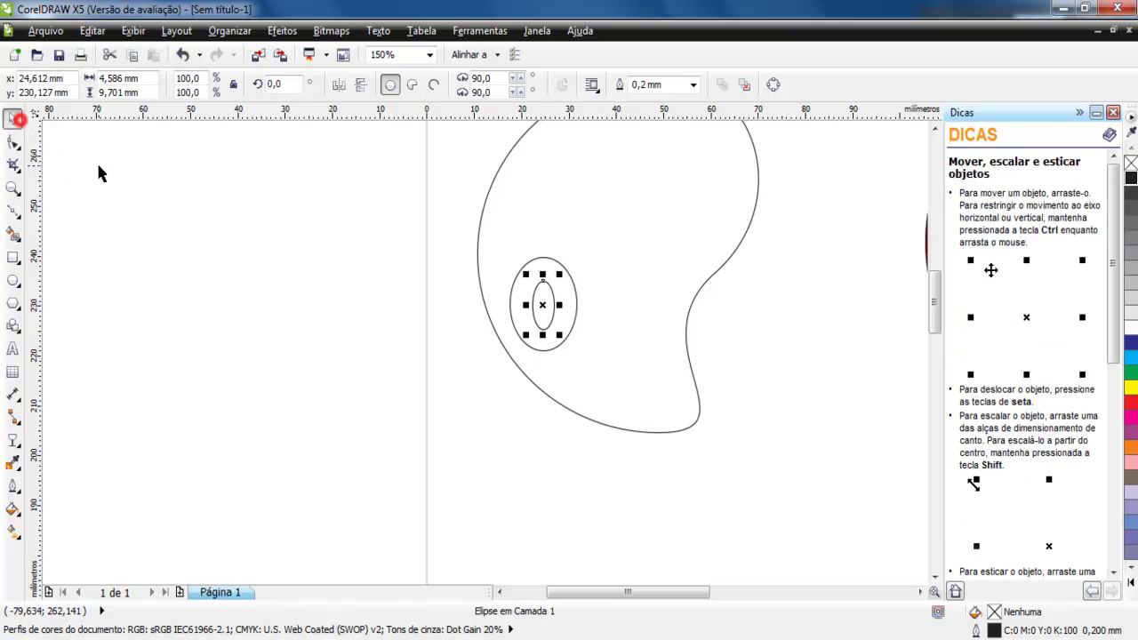
{"action": "left_click", "coordinate": [543, 258]}
{"action": "key", "text": "plus"}
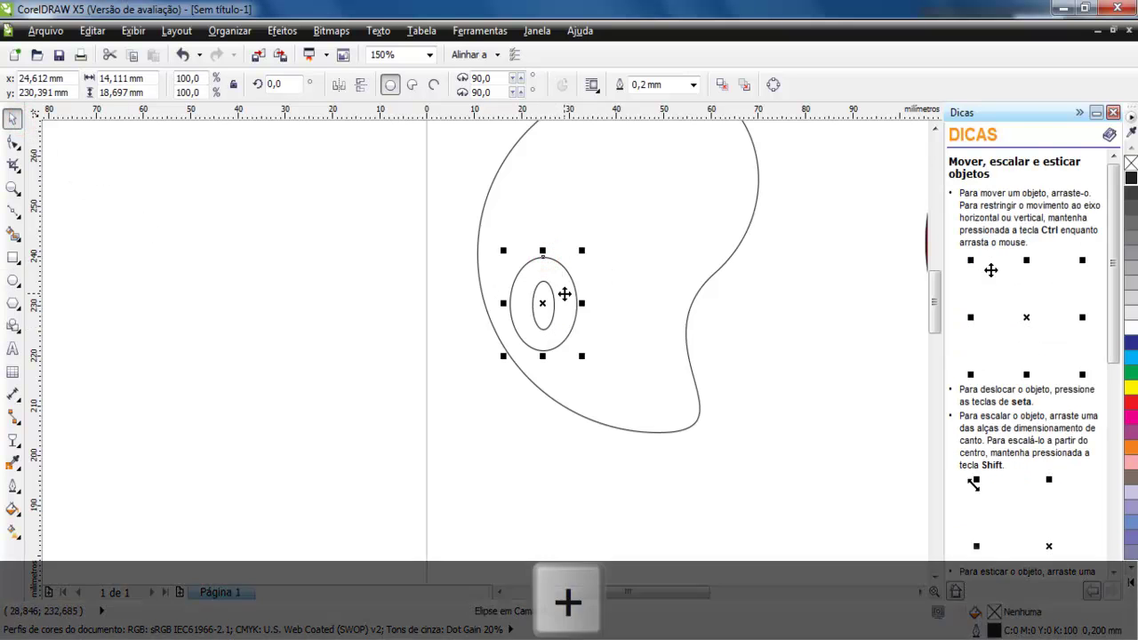
{"action": "left_click_drag", "start_coordinate": [503, 303], "coordinate": [591, 305]}
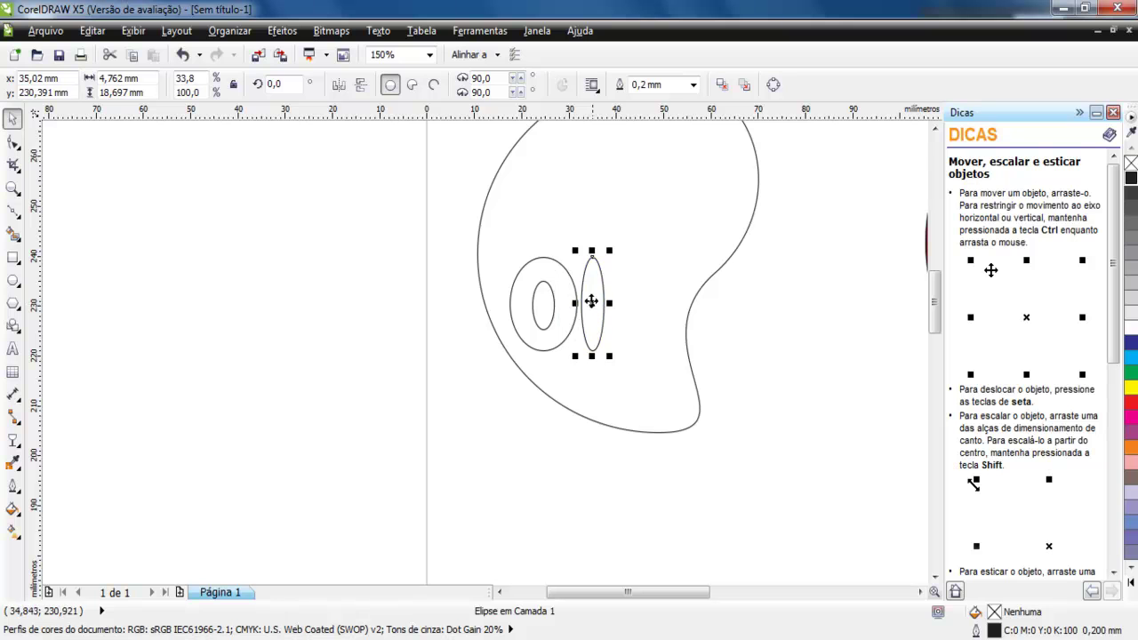
Duplicate the narrow ellipse, flatten the copy into a small round dot above the stem, and nudge it slightly up.
{"action": "key", "text": "plus"}
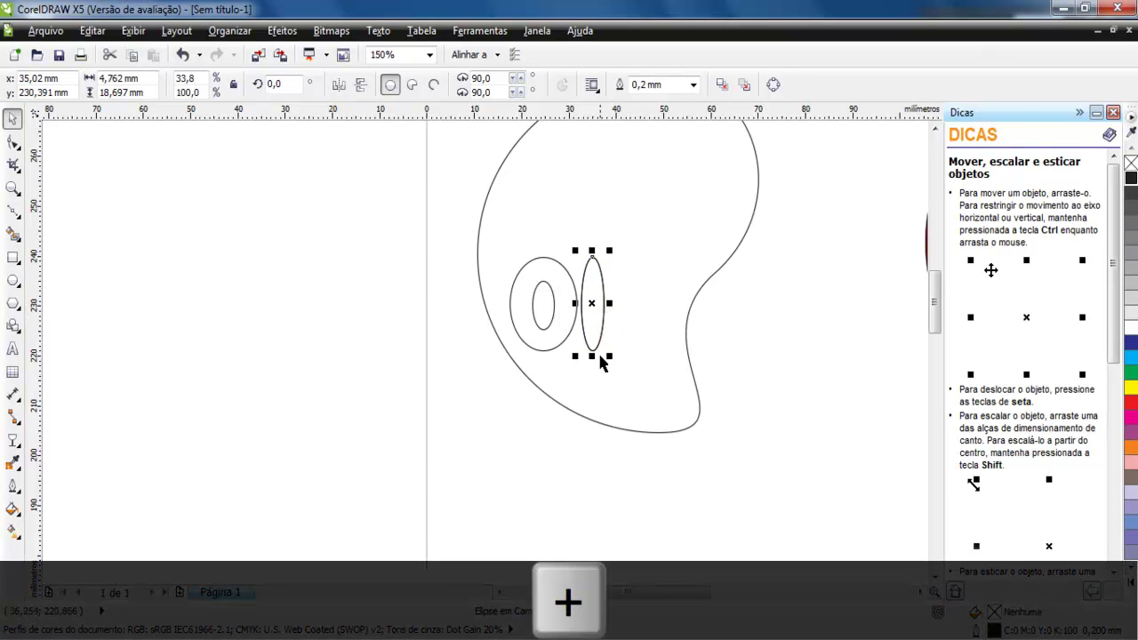
{"action": "left_click_drag", "start_coordinate": [592, 356], "coordinate": [591, 242]}
{"action": "key", "text": "Up"}
{"action": "key", "text": "Up"}
{"action": "left_click", "coordinate": [494, 435]}
Fill the four ellipses of the "oi" lettering with yellow and combine them into one curve with a hollow o.
{"action": "left_click_drag", "start_coordinate": [443, 202], "coordinate": [612, 362]}
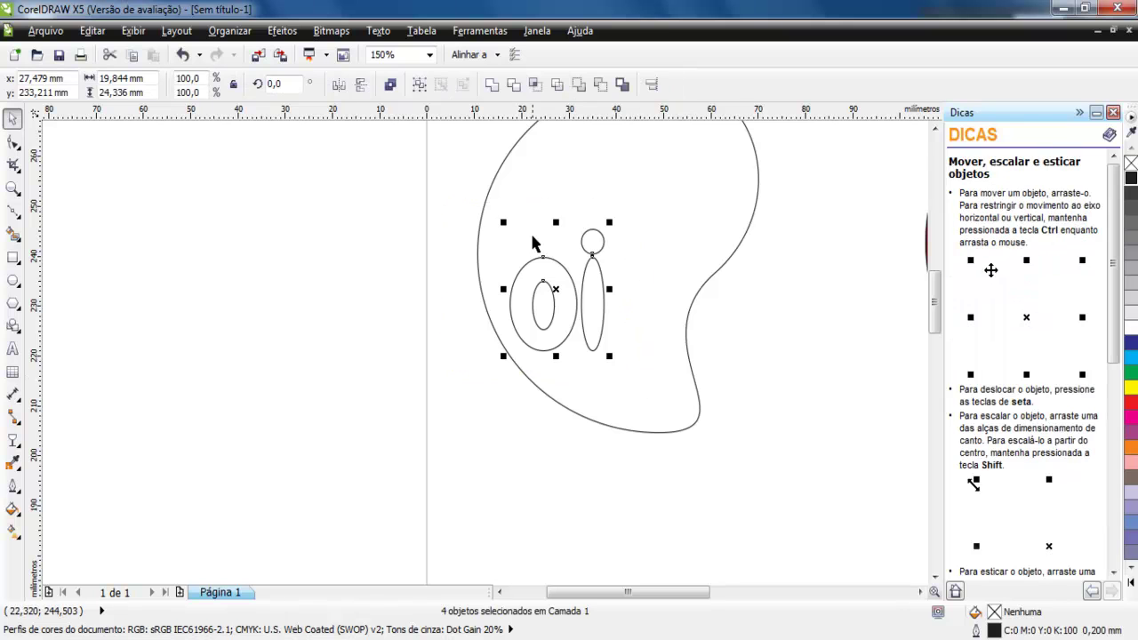
{"action": "left_click", "coordinate": [1131, 388]}
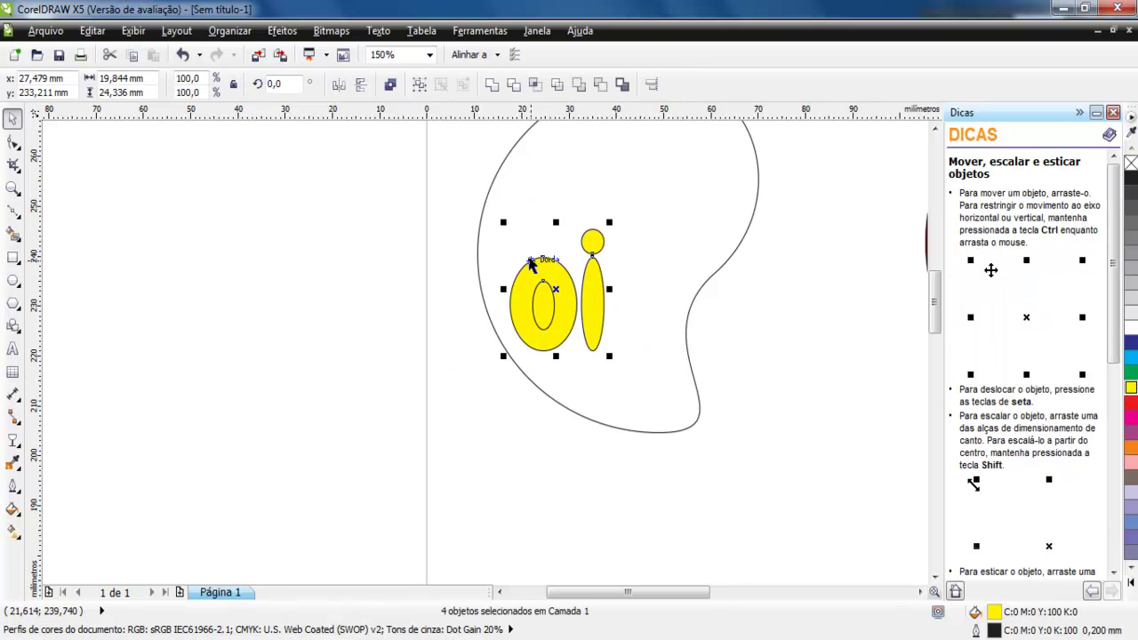
{"action": "left_click", "coordinate": [389, 84]}
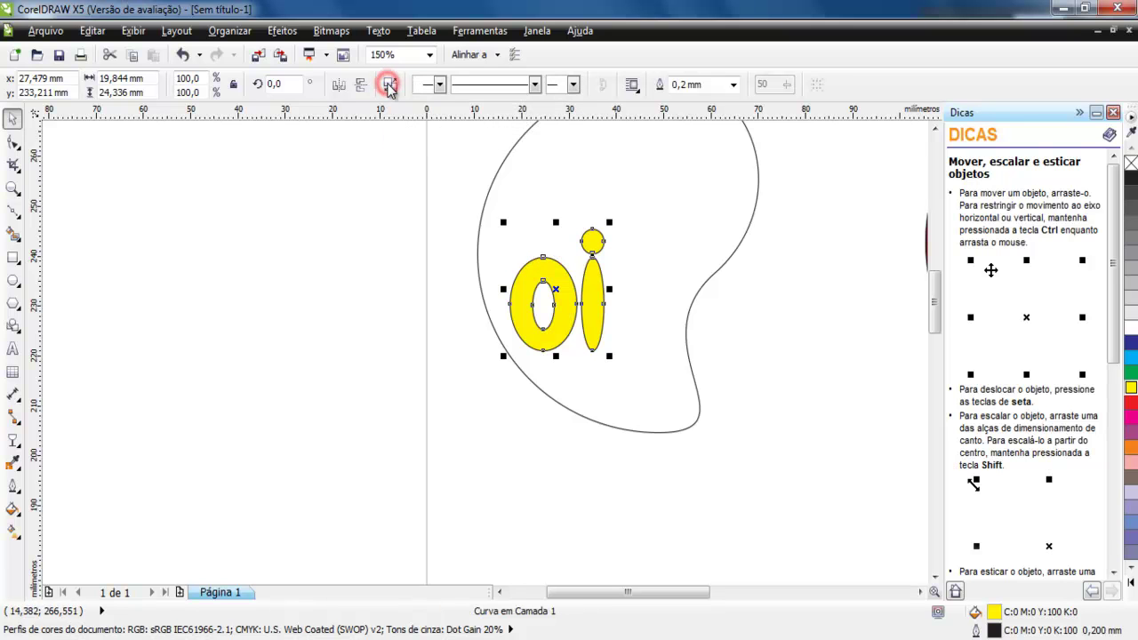
{"action": "left_click", "coordinate": [359, 305]}
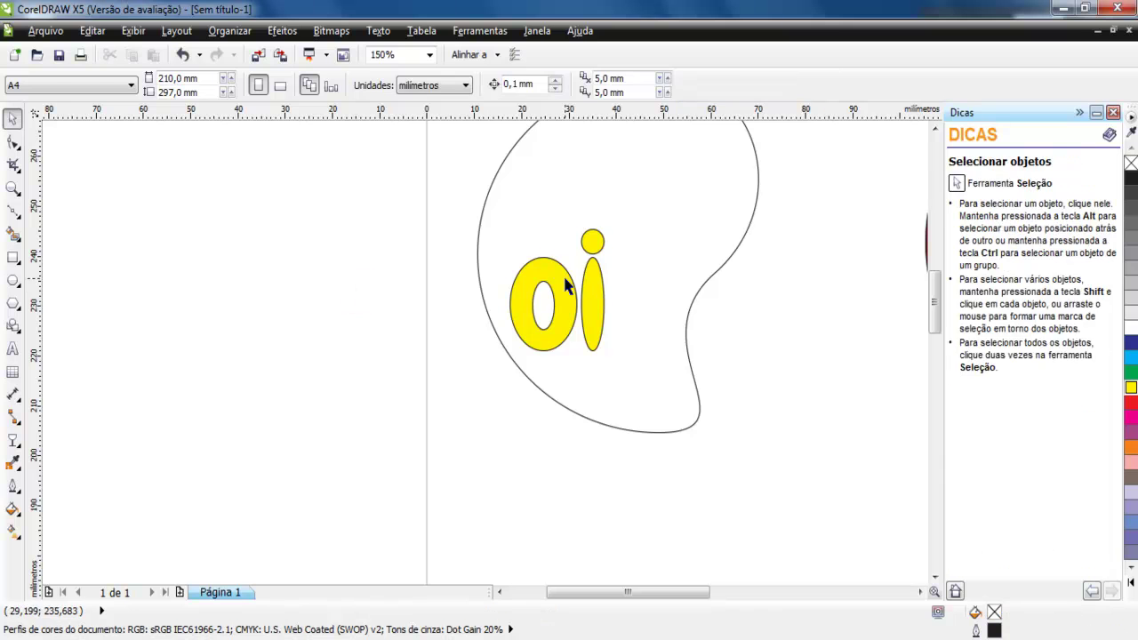
{"action": "left_click_drag", "start_coordinate": [563, 274], "coordinate": [577, 279]}
{"action": "key", "text": "ctrl+z"}
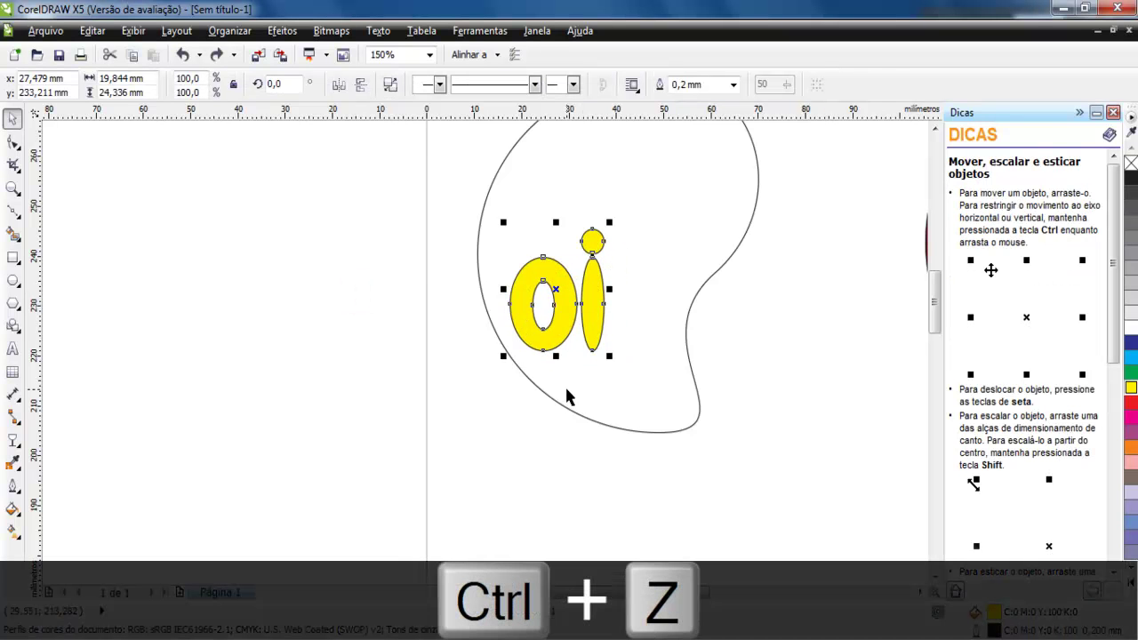
Fill the combined "oi" lettering with white and remove its outline.
{"action": "scroll", "coordinate": [541, 298], "scroll_direction": "up", "scroll_amount": 2}
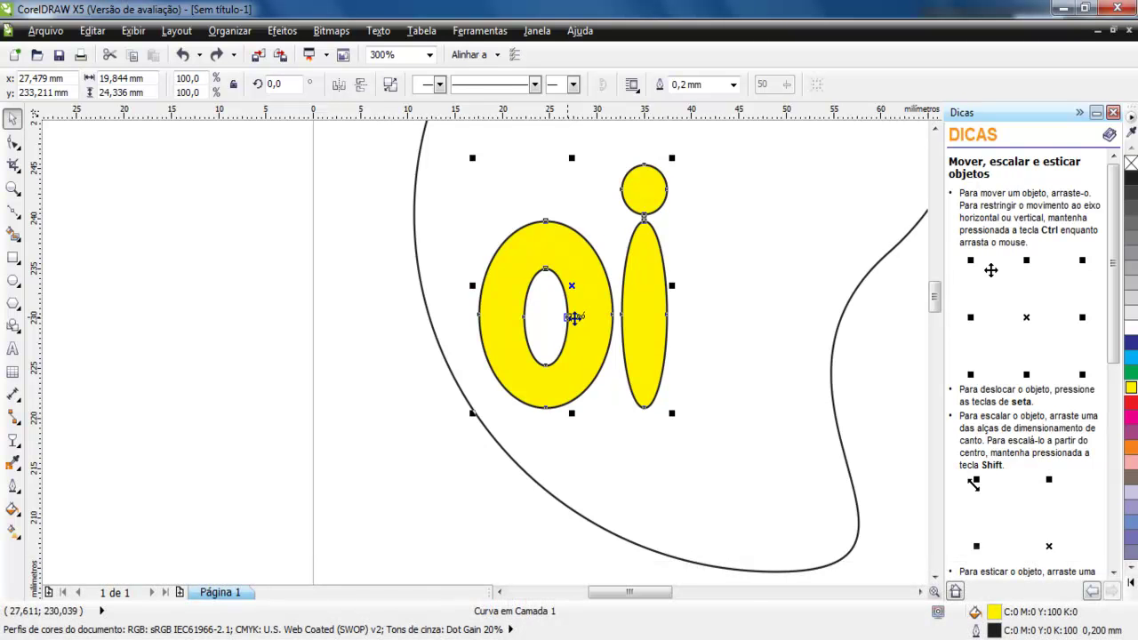
{"action": "scroll", "coordinate": [575, 318], "scroll_direction": "down", "scroll_amount": 2}
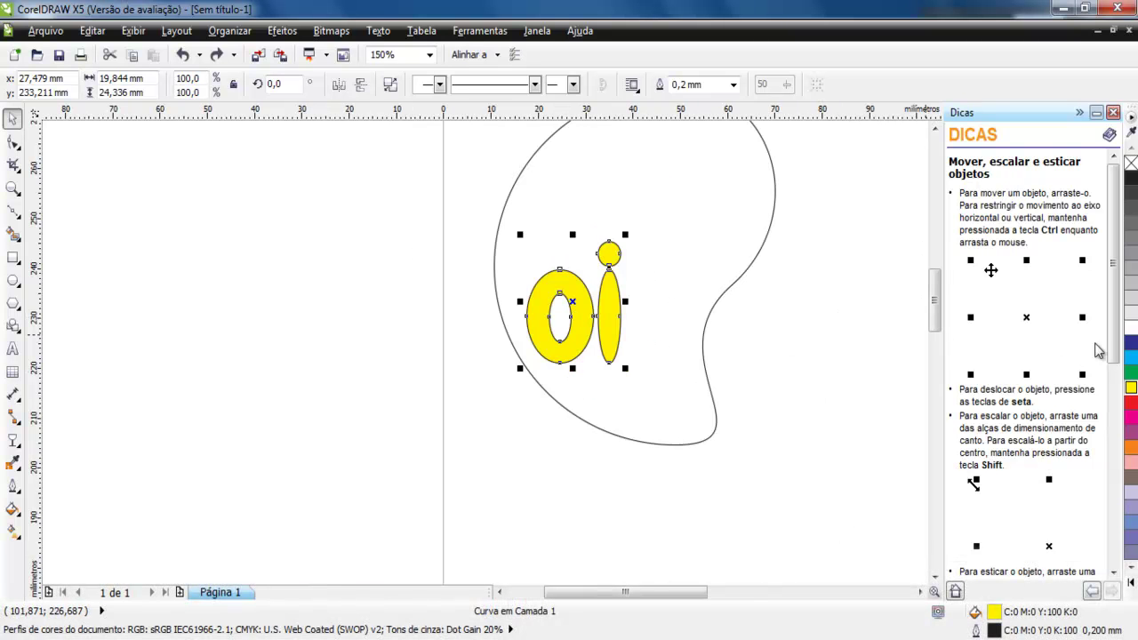
{"action": "left_click", "coordinate": [1131, 325]}
{"action": "right_click", "coordinate": [1131, 163]}
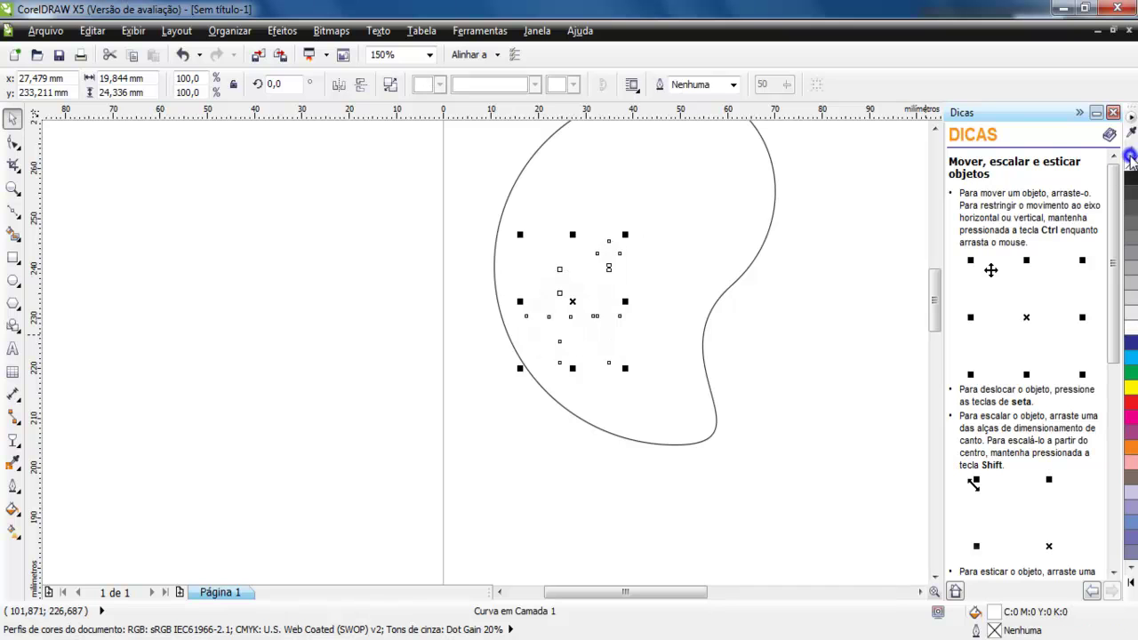
Fill the blob behind the lettering with yellow and remove its outline.
{"action": "left_click", "coordinate": [750, 188]}
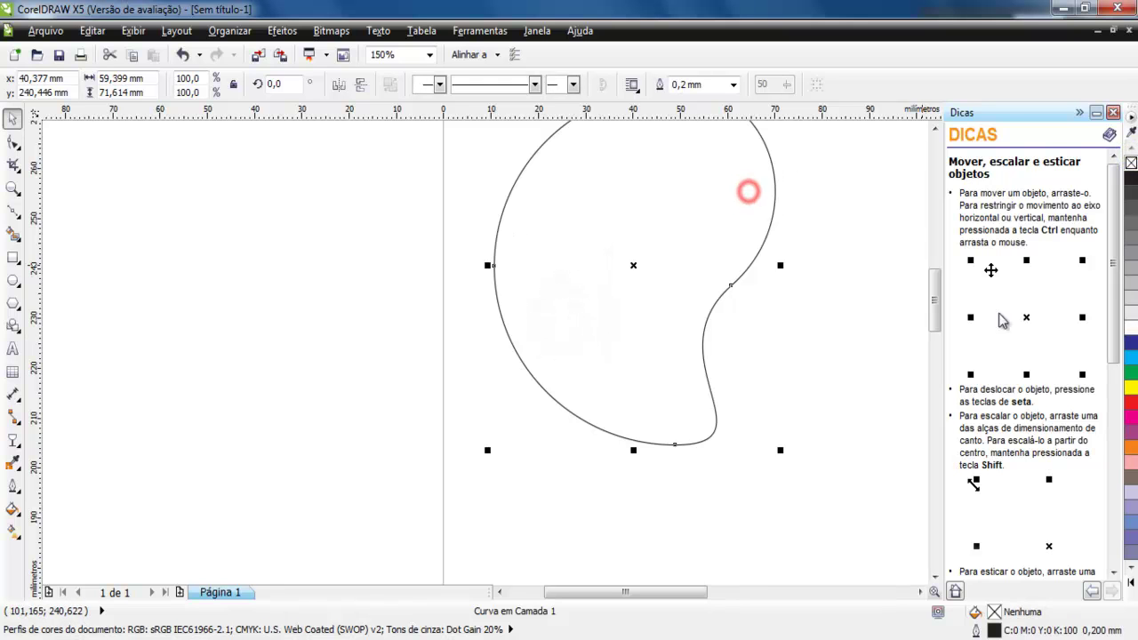
{"action": "left_click", "coordinate": [1128, 391]}
{"action": "right_click", "coordinate": [1131, 163]}
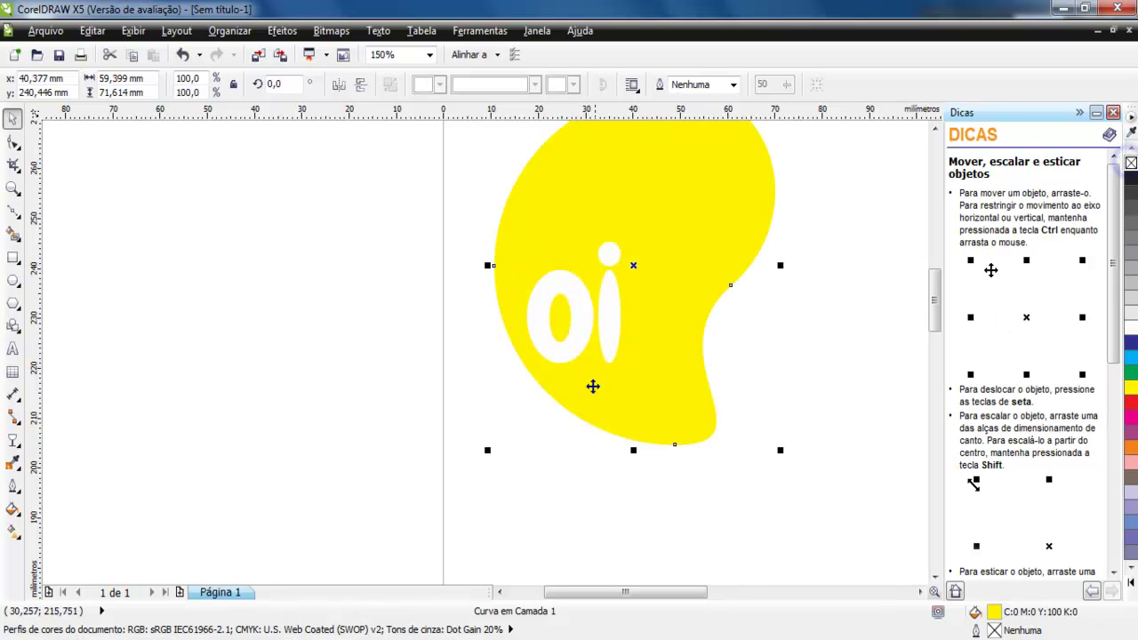
Recolour the blob with the golden yellow C:7 M:29 Y:100 K:0.
{"action": "left_click", "coordinate": [663, 292]}
{"action": "left_click_drag", "start_coordinate": [1131, 391], "coordinate": [1092, 439]}
{"action": "left_click", "coordinate": [360, 375]}
{"action": "scroll", "coordinate": [378, 387], "scroll_direction": "down", "scroll_amount": 2}
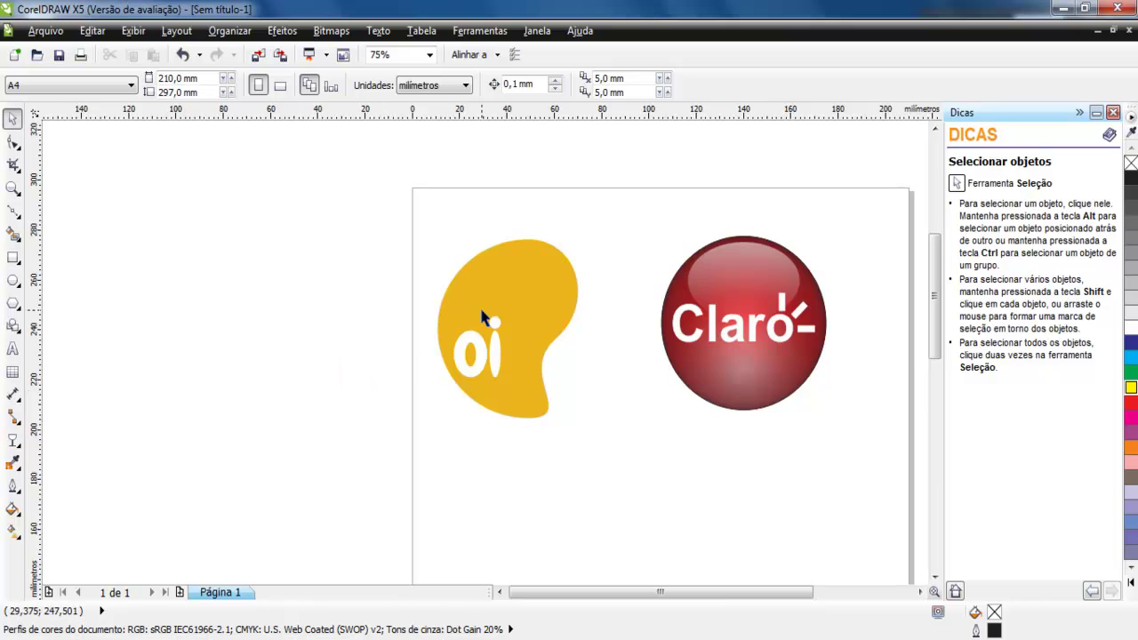
Shift the golden blob about 3 mm left behind the stationary "oi" lettering.
{"action": "scroll", "coordinate": [483, 317], "scroll_direction": "up", "scroll_amount": 2}
{"action": "left_click", "coordinate": [462, 320]}
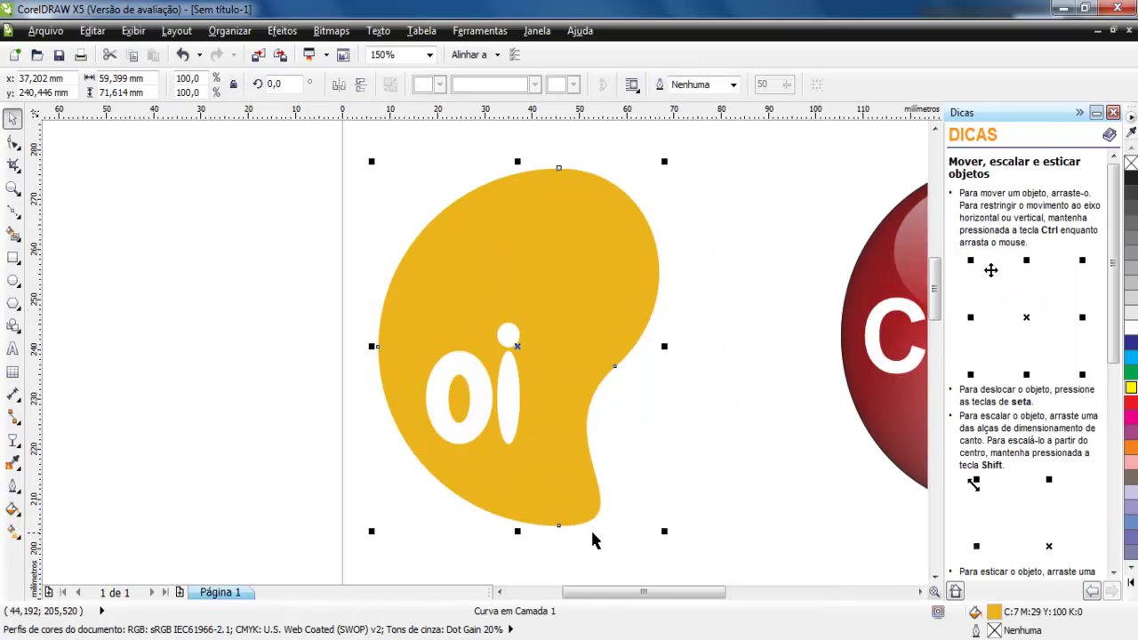
{"action": "left_click", "coordinate": [723, 457]}
{"action": "scroll", "coordinate": [467, 440], "scroll_direction": "down", "scroll_amount": 2}
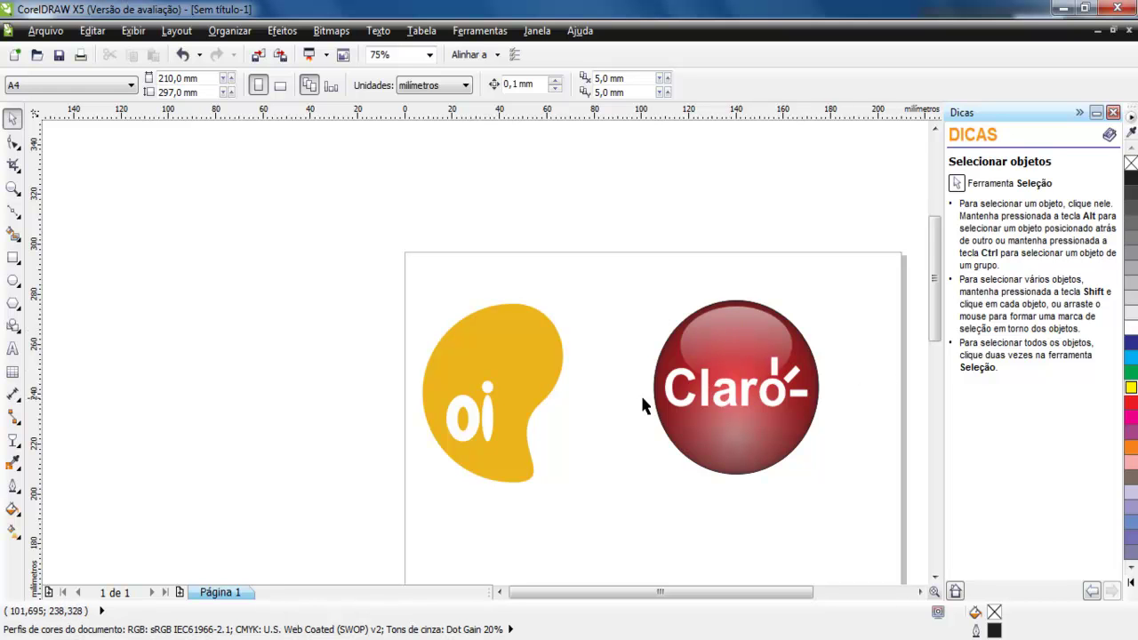
{"action": "scroll", "coordinate": [684, 436], "scroll_direction": "up", "scroll_amount": 2}
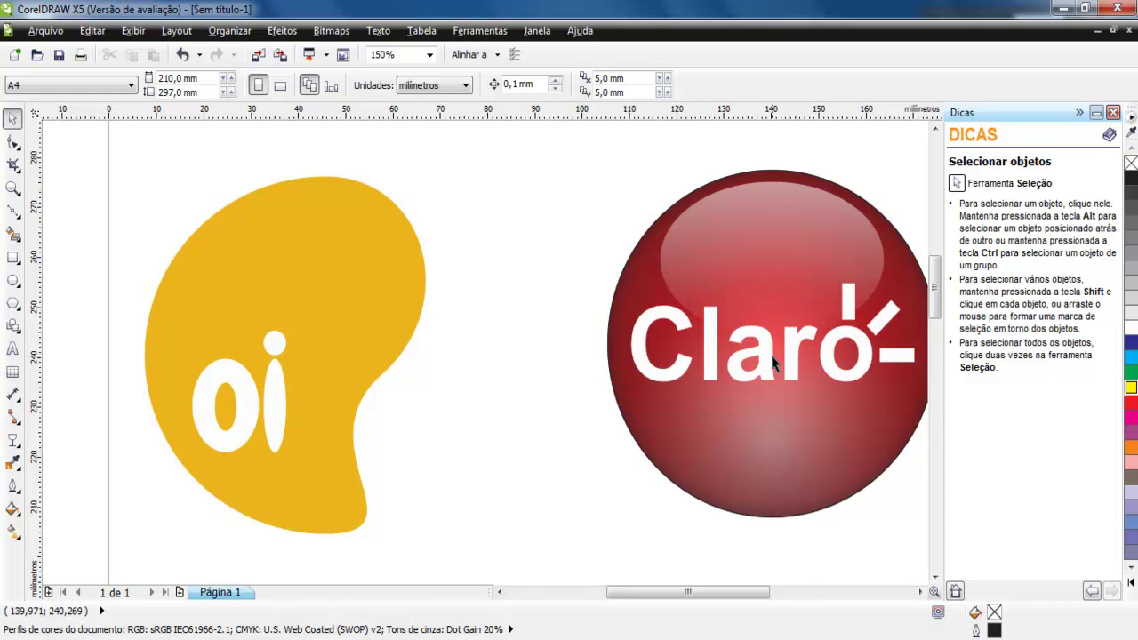
{"action": "scroll", "coordinate": [771, 363], "scroll_direction": "down", "scroll_amount": 2}
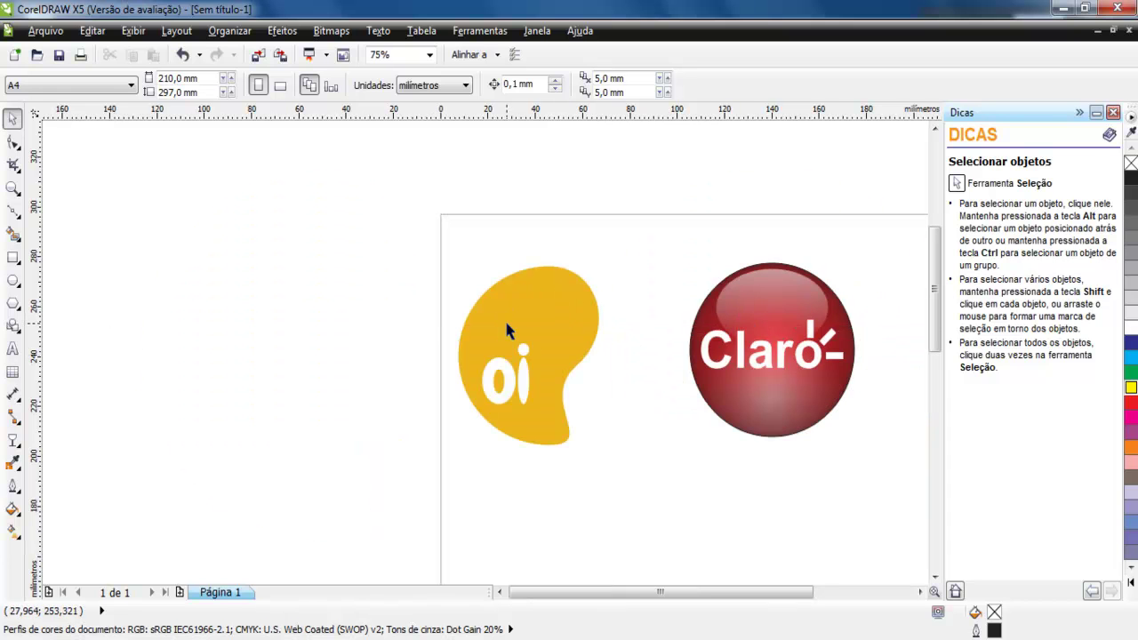
Move the golden blob and its lettering together about 17 mm right and 13 mm up the page.
{"action": "left_click_drag", "start_coordinate": [508, 315], "coordinate": [626, 465]}
{"action": "left_click_drag", "start_coordinate": [568, 331], "coordinate": [608, 299]}
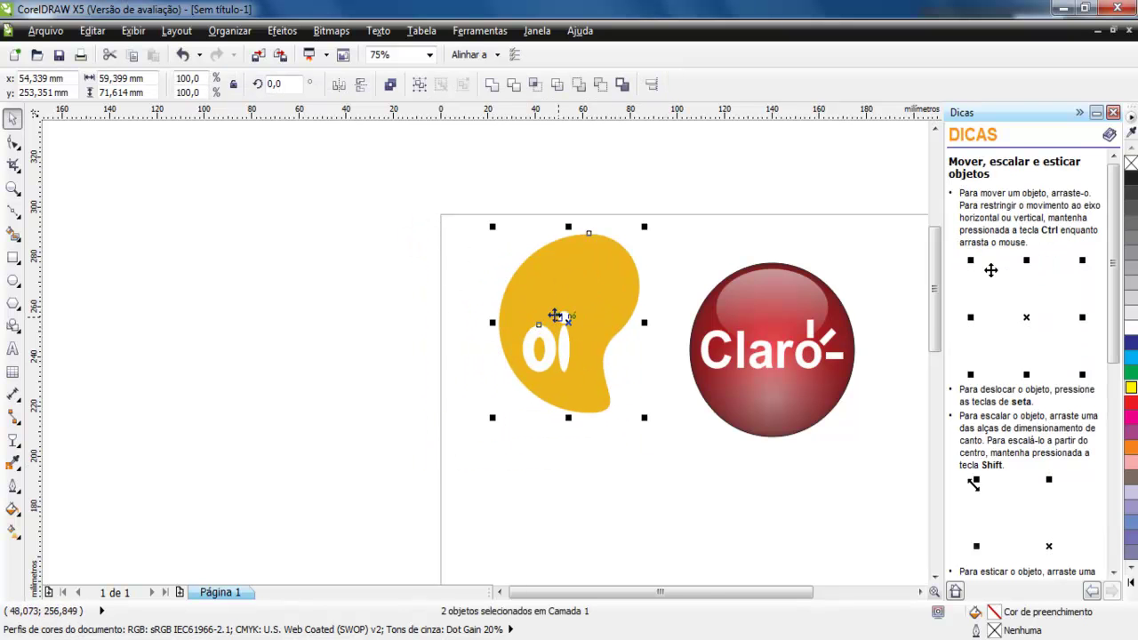
{"action": "scroll", "coordinate": [543, 280], "scroll_direction": "down", "scroll_amount": 2}
{"action": "scroll", "coordinate": [609, 507], "scroll_direction": "up", "scroll_amount": 2}
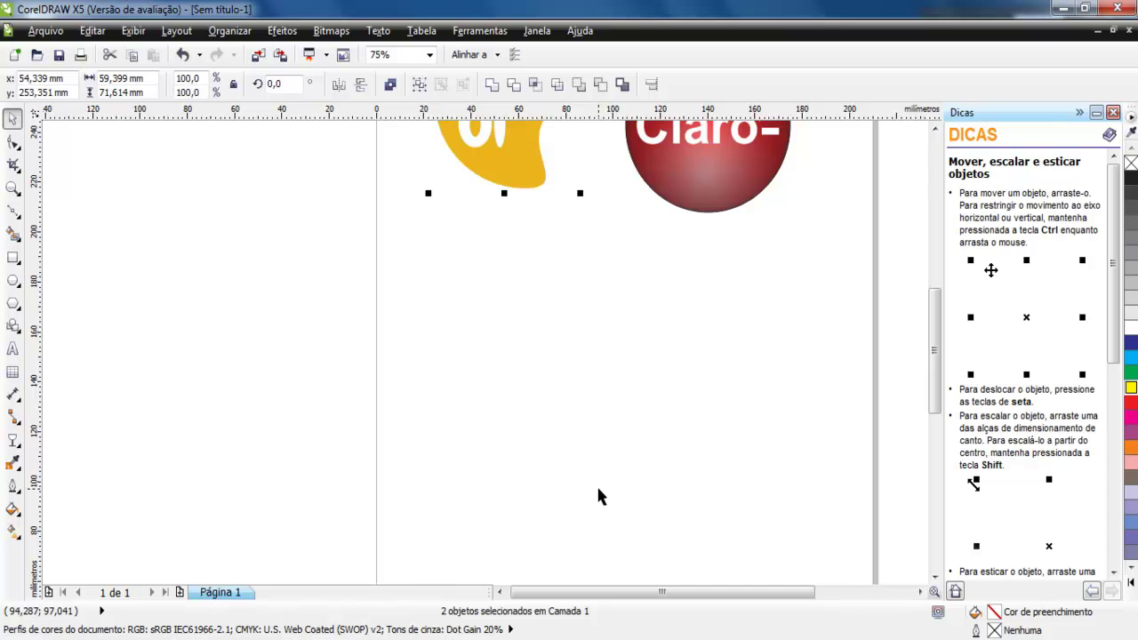
View the computer's basic information in the Windows System window and close it.
{"action": "key", "text": "super+Pause"}
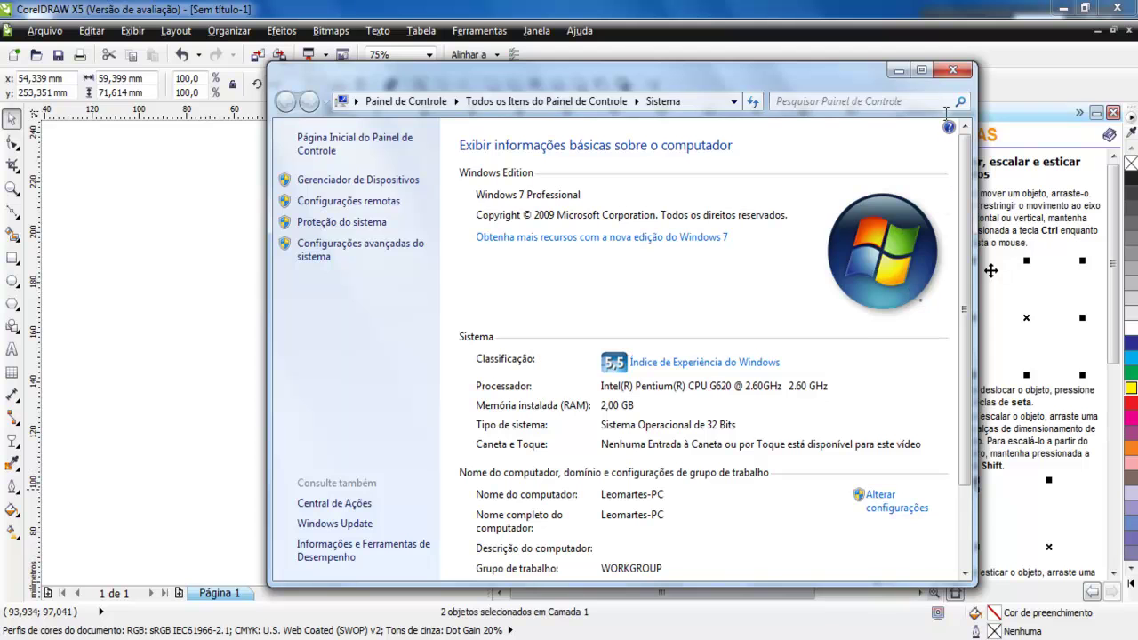
{"action": "left_click", "coordinate": [953, 69]}
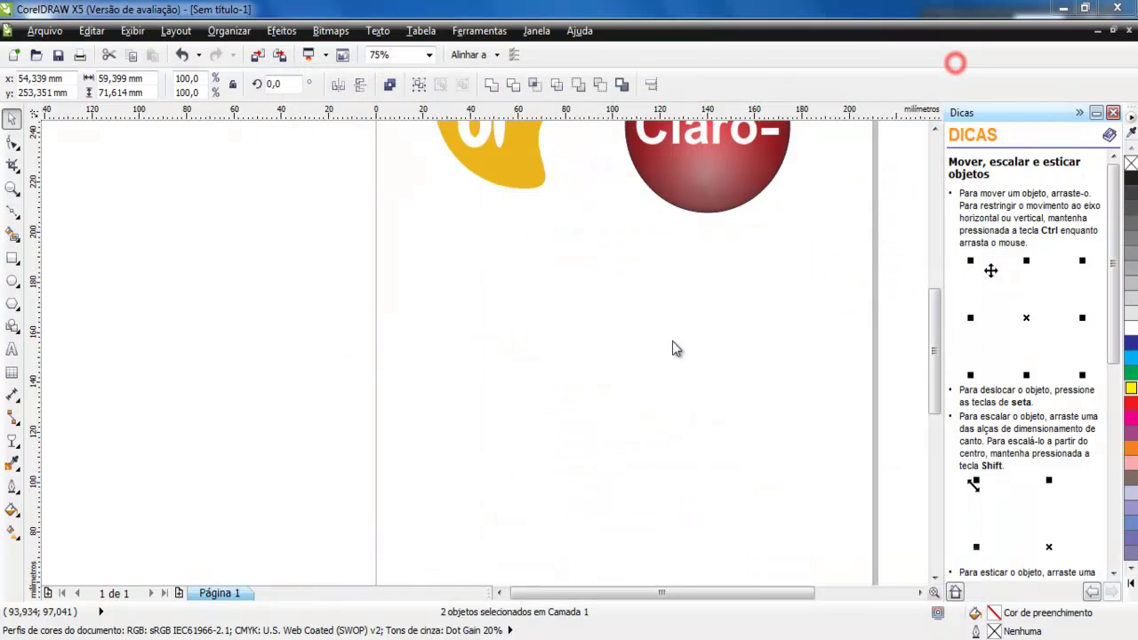
Draw a circle about 74.8 mm across below the two logos and move it about 9 mm right and 2.5 mm up.
{"action": "left_click", "coordinate": [12, 280]}
{"action": "left_click_drag", "start_coordinate": [535, 290], "coordinate": [659, 480]}
{"action": "key", "text": "space"}
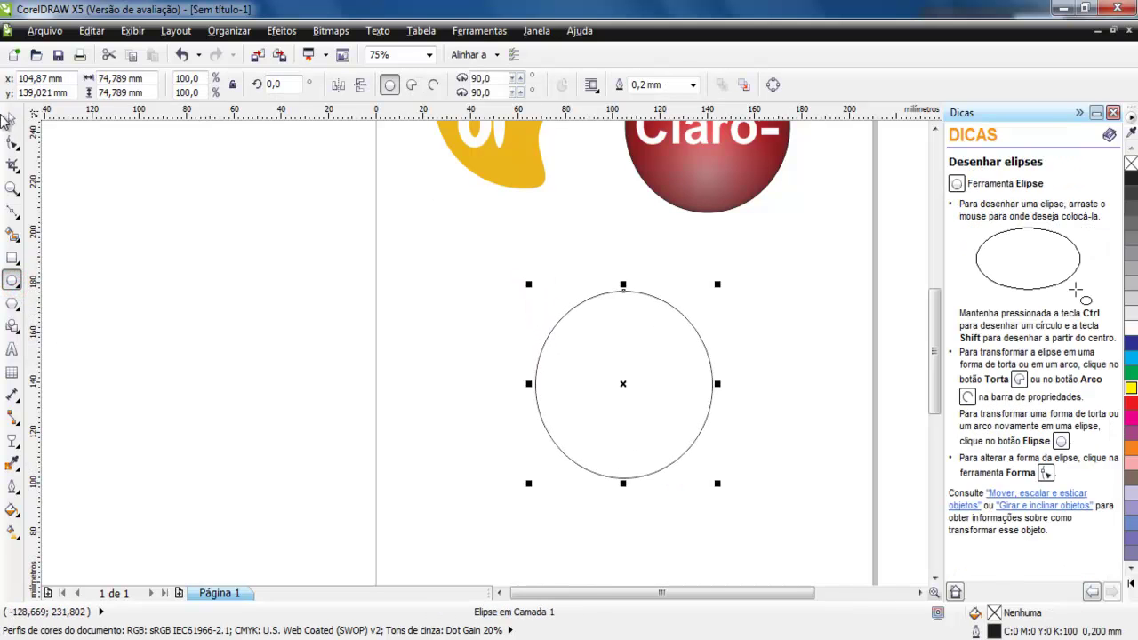
{"action": "left_click_drag", "start_coordinate": [607, 379], "coordinate": [630, 371]}
Set up a radial gradient fill for the circle, running from dark blue to light blue.
{"action": "key", "text": "F11"}
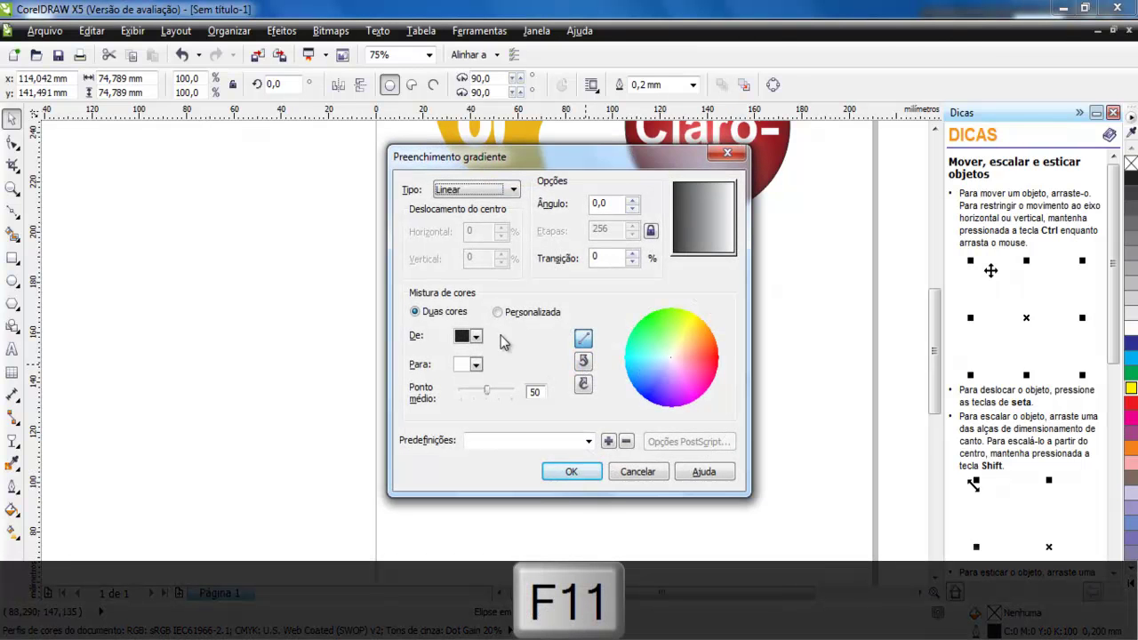
{"action": "left_click", "coordinate": [496, 189]}
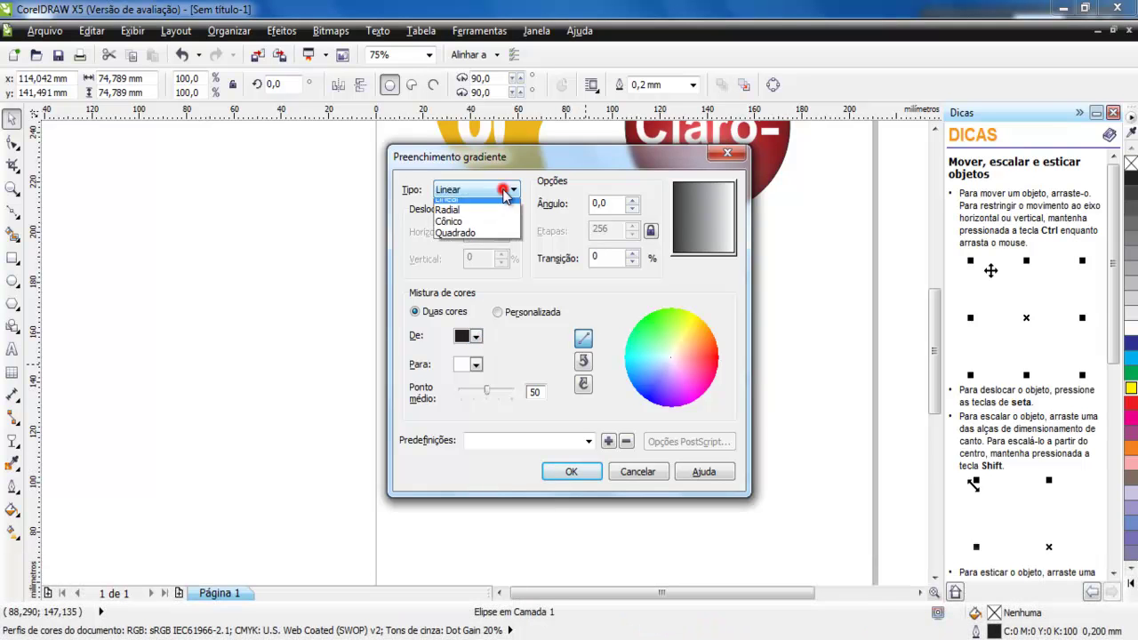
{"action": "left_click", "coordinate": [469, 212]}
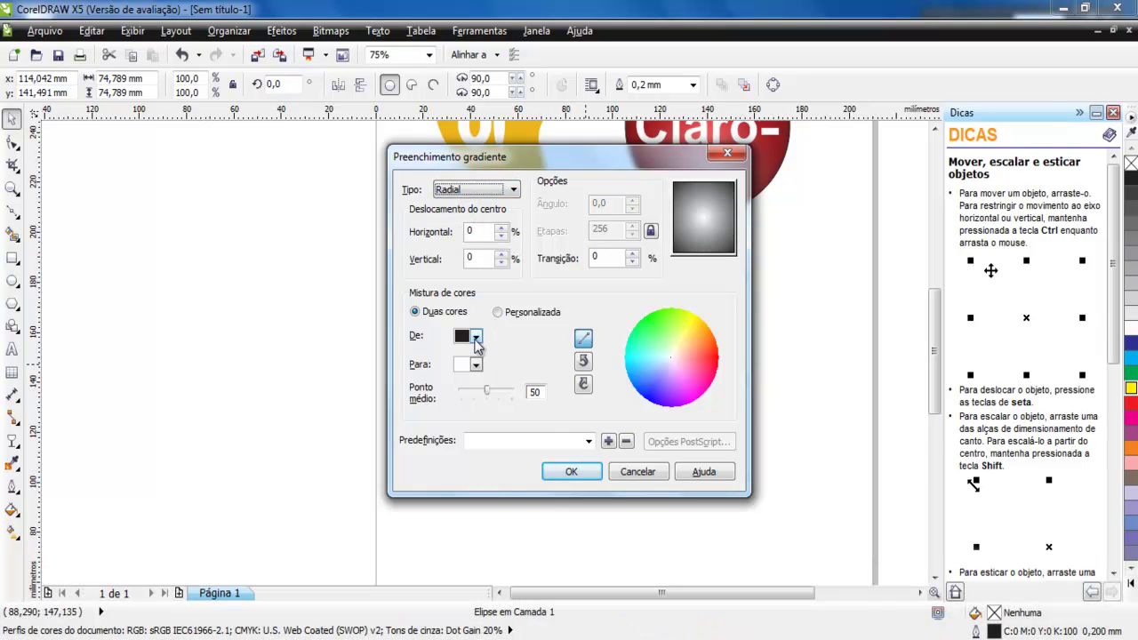
{"action": "left_click", "coordinate": [477, 337]}
{"action": "left_click", "coordinate": [525, 369]}
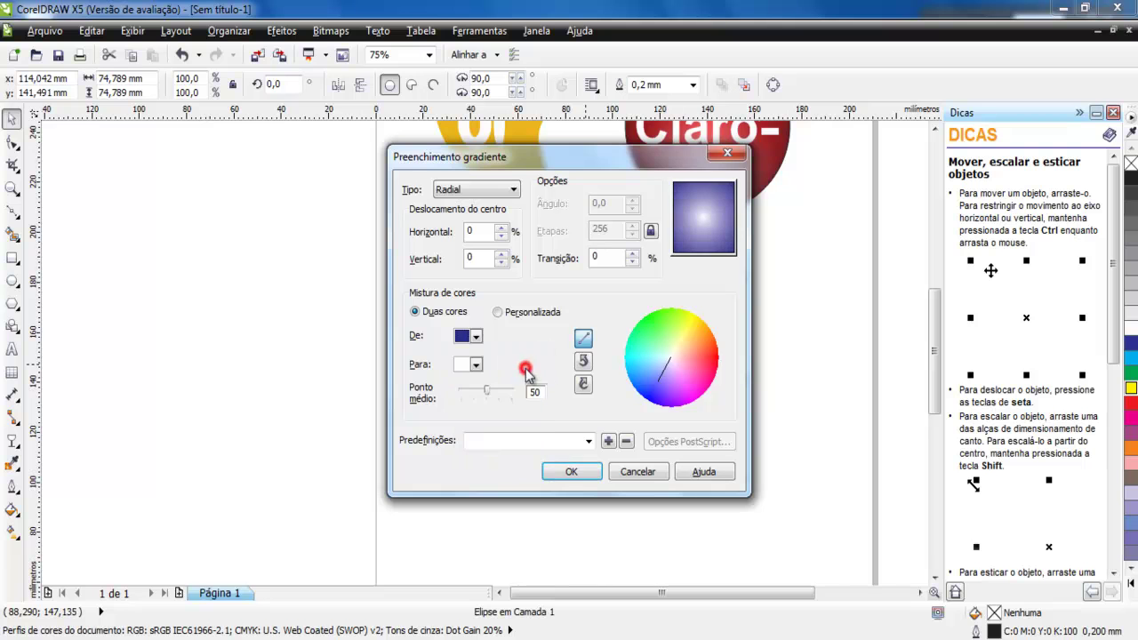
{"action": "left_click", "coordinate": [475, 364]}
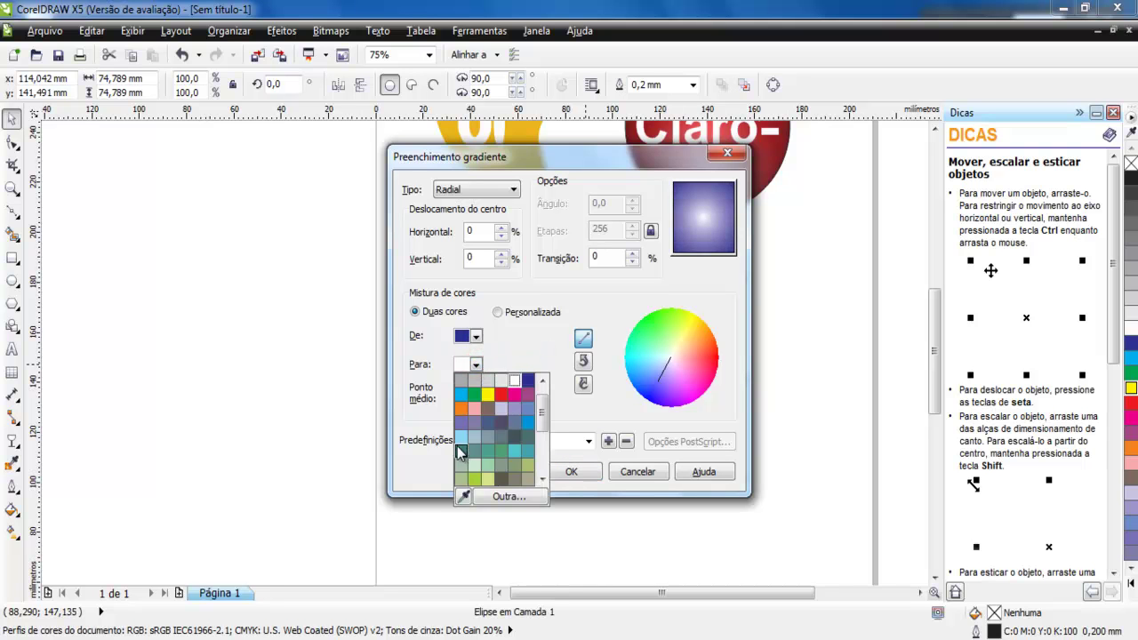
{"action": "left_click", "coordinate": [461, 437]}
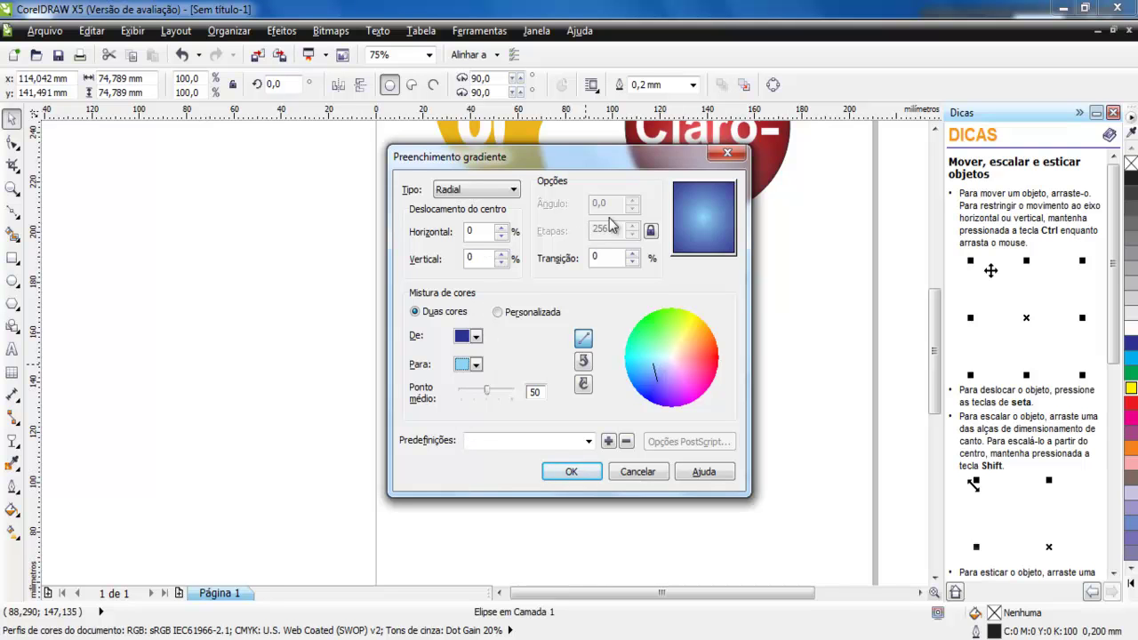
Offset the gradient's centre vertically by -34%, set its transition to 23% and apply the fill to the circle.
{"action": "left_click_drag", "start_coordinate": [705, 219], "coordinate": [704, 240]}
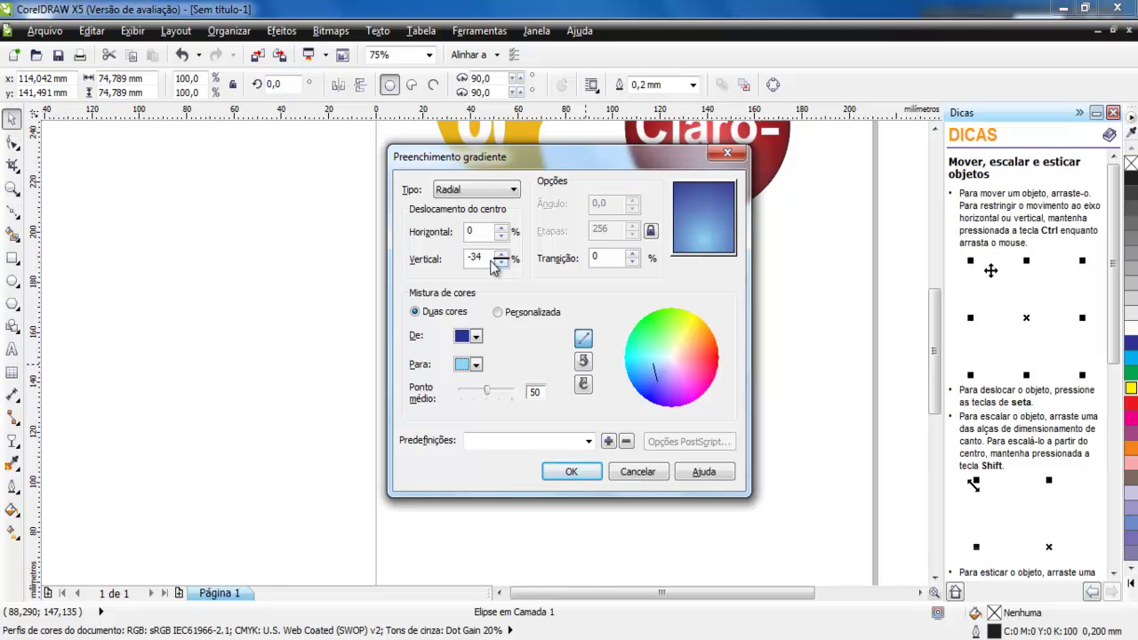
{"action": "double_click", "coordinate": [601, 258]}
{"action": "type", "text": "23"}
{"action": "left_click", "coordinate": [565, 474]}
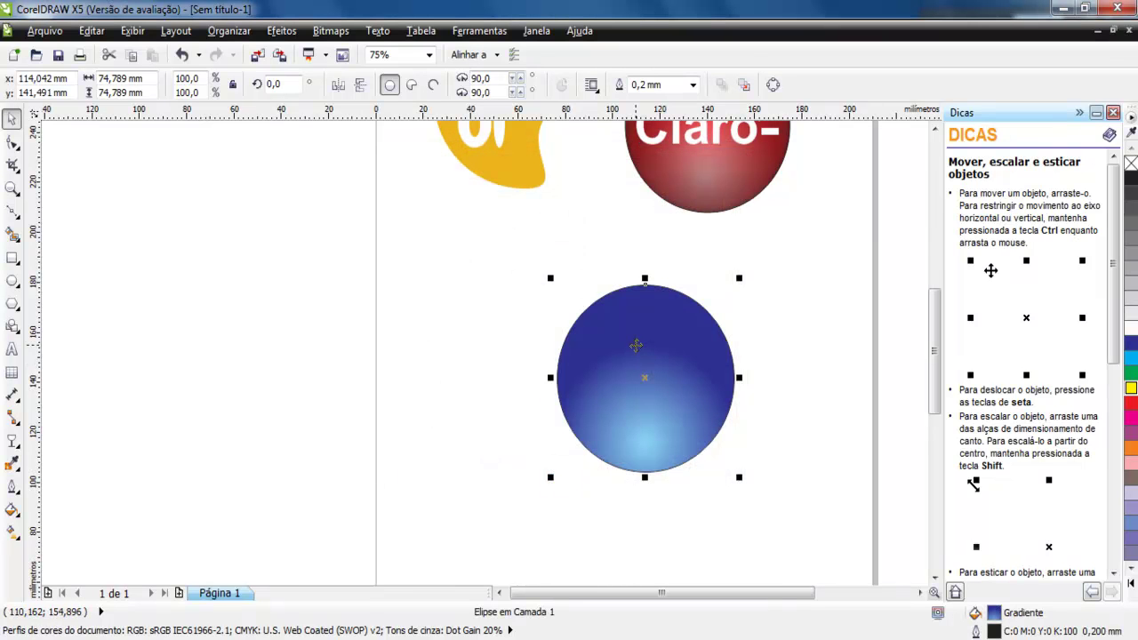
Duplicate the blue circle, fill the copy with white and shrink it around its centre to about 71.3 mm.
{"action": "scroll", "coordinate": [642, 356], "scroll_direction": "down", "scroll_amount": 2}
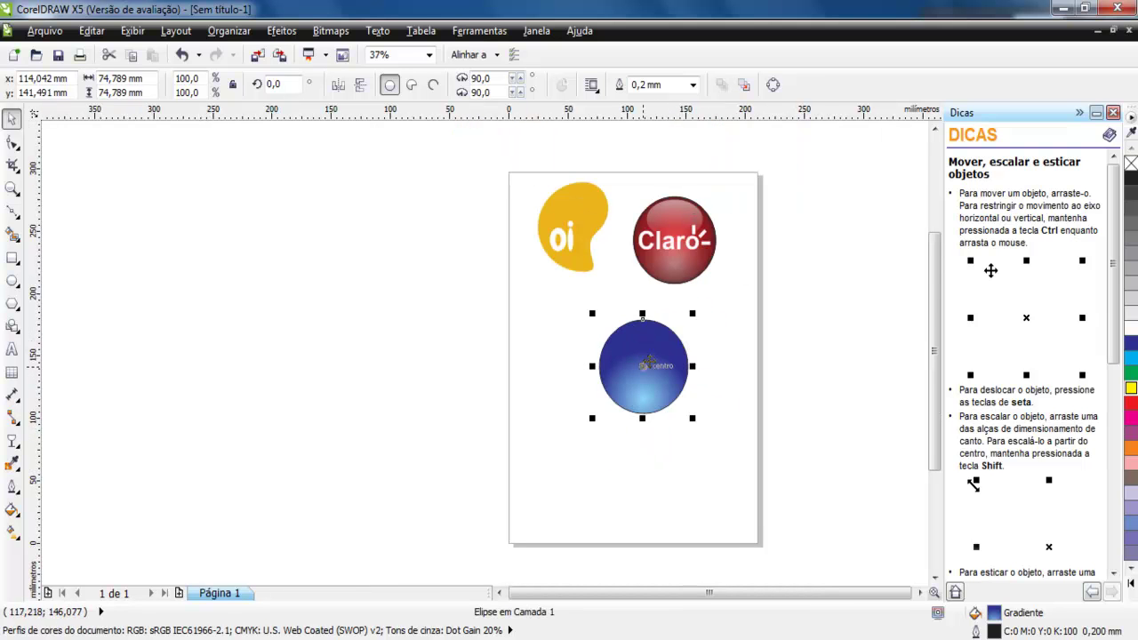
{"action": "scroll", "coordinate": [648, 363], "scroll_direction": "up", "scroll_amount": 2}
{"action": "key", "text": "plus"}
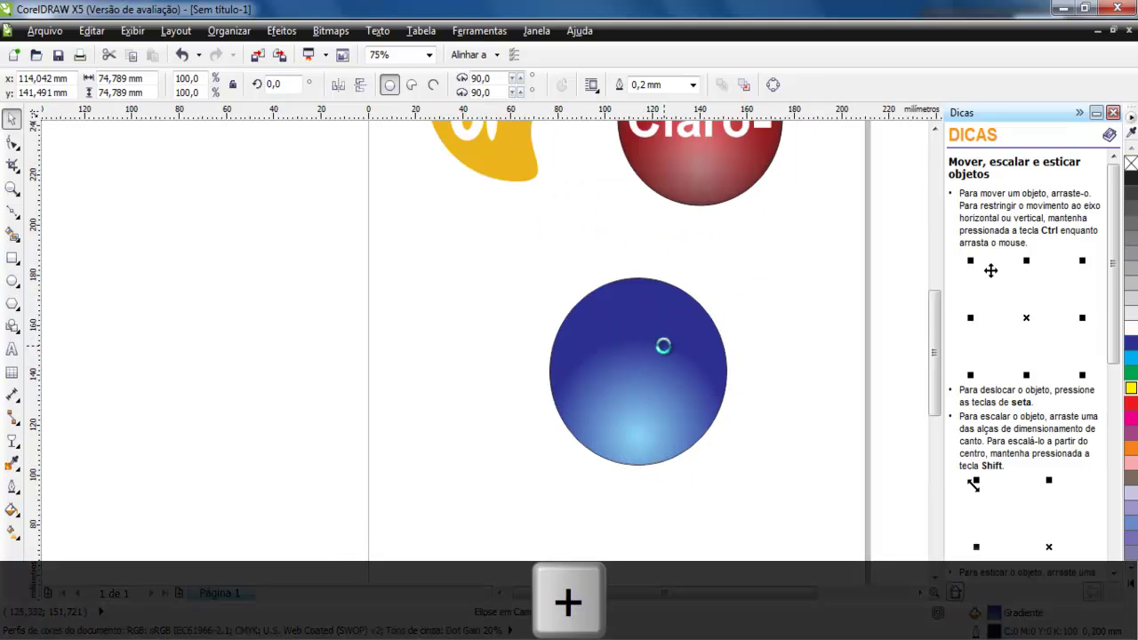
{"action": "left_click", "coordinate": [1130, 331]}
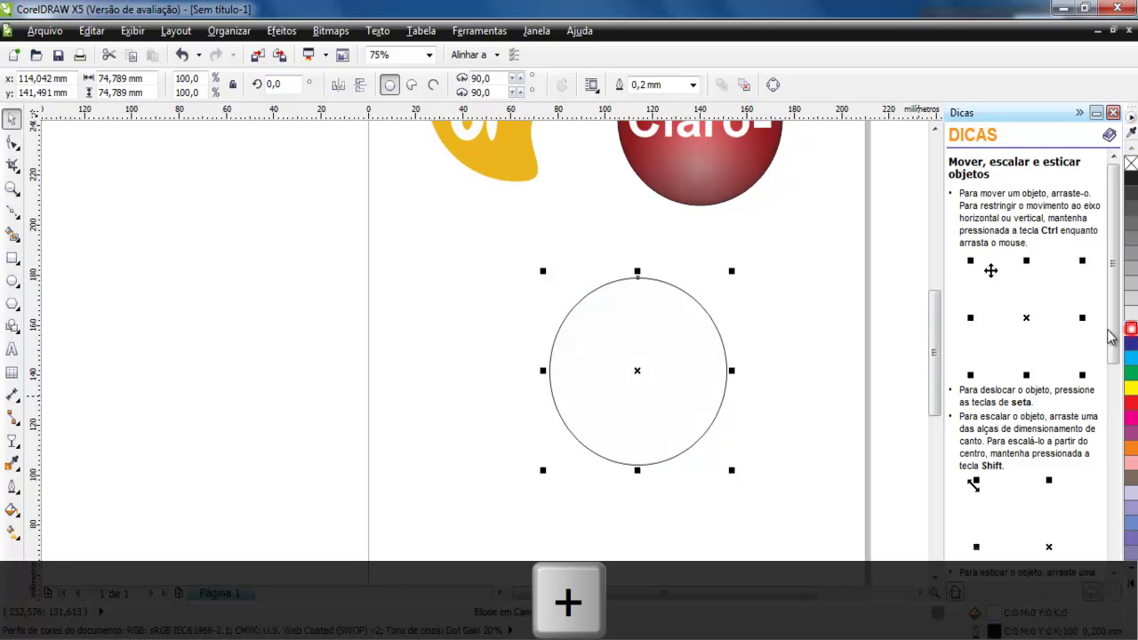
{"action": "left_click_drag", "start_coordinate": [731, 471], "coordinate": [729, 469]}
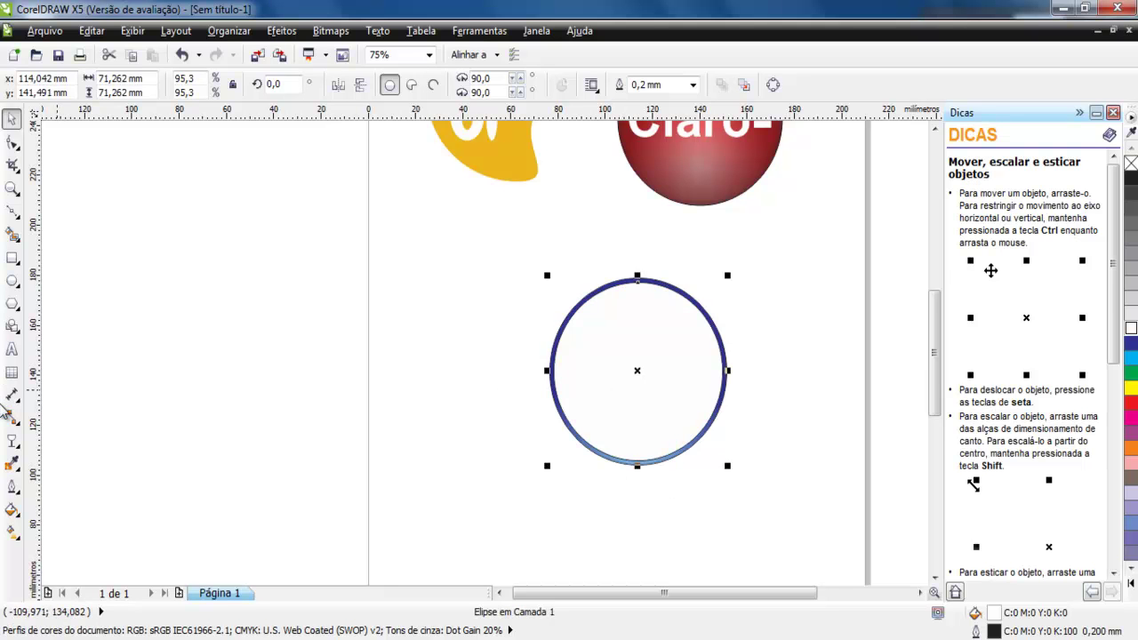
Apply a vertical linear transparency to the white circle, starting above it and fading out just below its centre.
{"action": "left_click", "coordinate": [11, 439]}
{"action": "left_click_drag", "start_coordinate": [641, 189], "coordinate": [641, 405]}
{"action": "left_click_drag", "start_coordinate": [641, 189], "coordinate": [639, 207]}
{"action": "left_click_drag", "start_coordinate": [641, 405], "coordinate": [640, 381]}
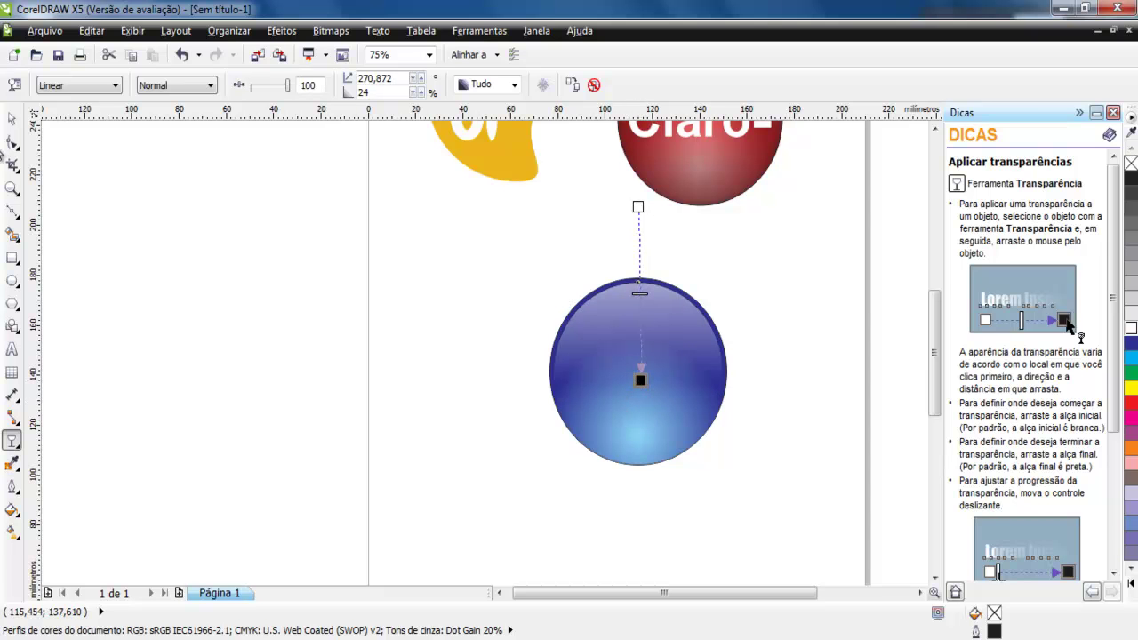
Move the blue circle and its highlight together about 43 mm right and 9 mm up.
{"action": "left_click", "coordinate": [12, 119]}
{"action": "left_click", "coordinate": [361, 316]}
{"action": "left_click_drag", "start_coordinate": [462, 225], "coordinate": [653, 498]}
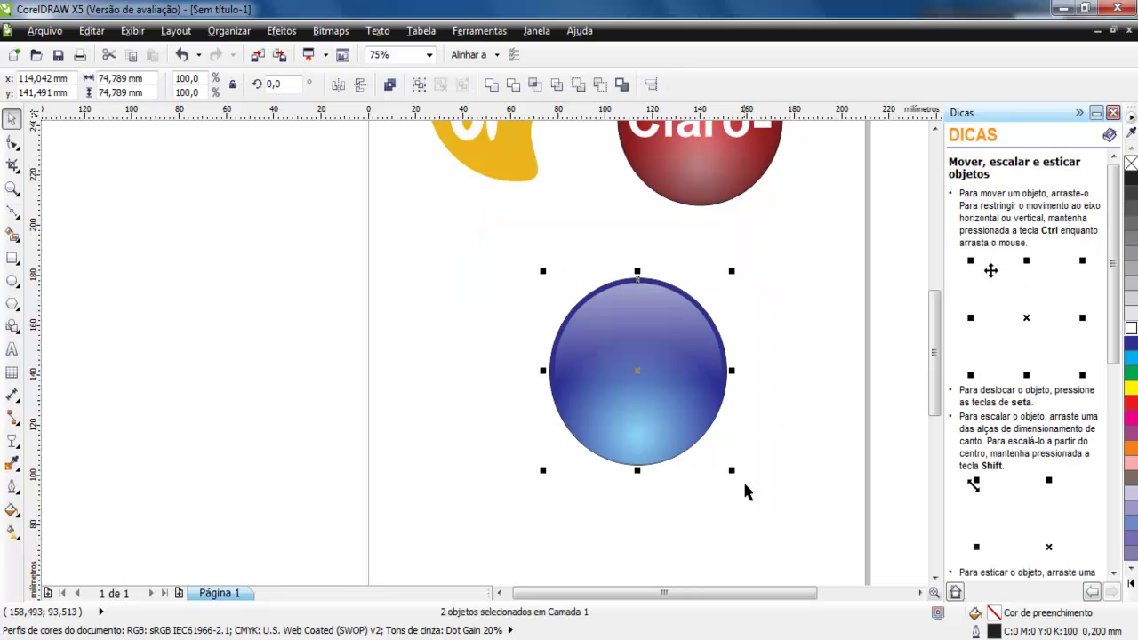
{"action": "left_click_drag", "start_coordinate": [672, 384], "coordinate": [773, 362]}
{"action": "left_click", "coordinate": [433, 455]}
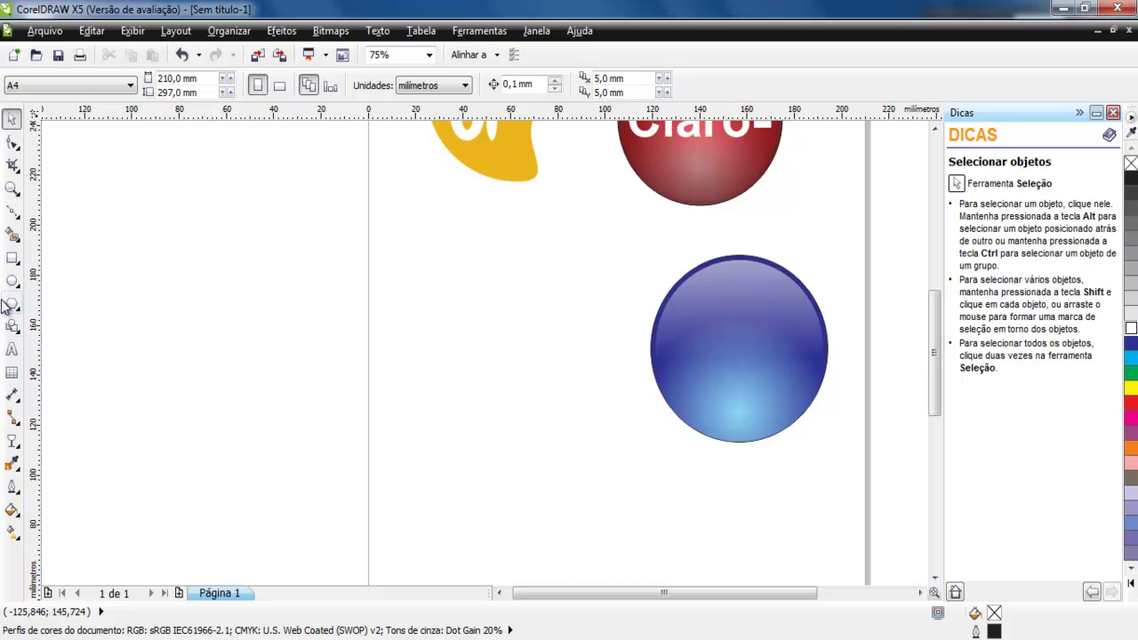
Draw a square of about 19 mm below the Oi logo and convert it to curves.
{"action": "left_click", "coordinate": [11, 258]}
{"action": "left_click_drag", "start_coordinate": [406, 230], "coordinate": [451, 277]}
{"action": "left_click", "coordinate": [12, 116]}
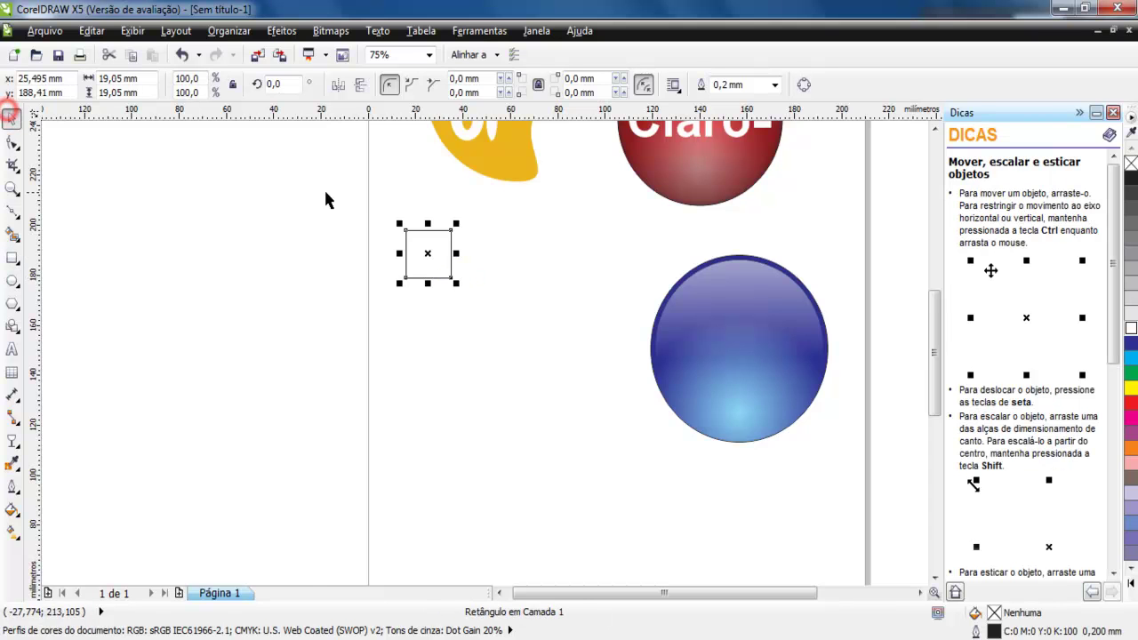
{"action": "scroll", "coordinate": [385, 215], "scroll_direction": "up", "scroll_amount": 2}
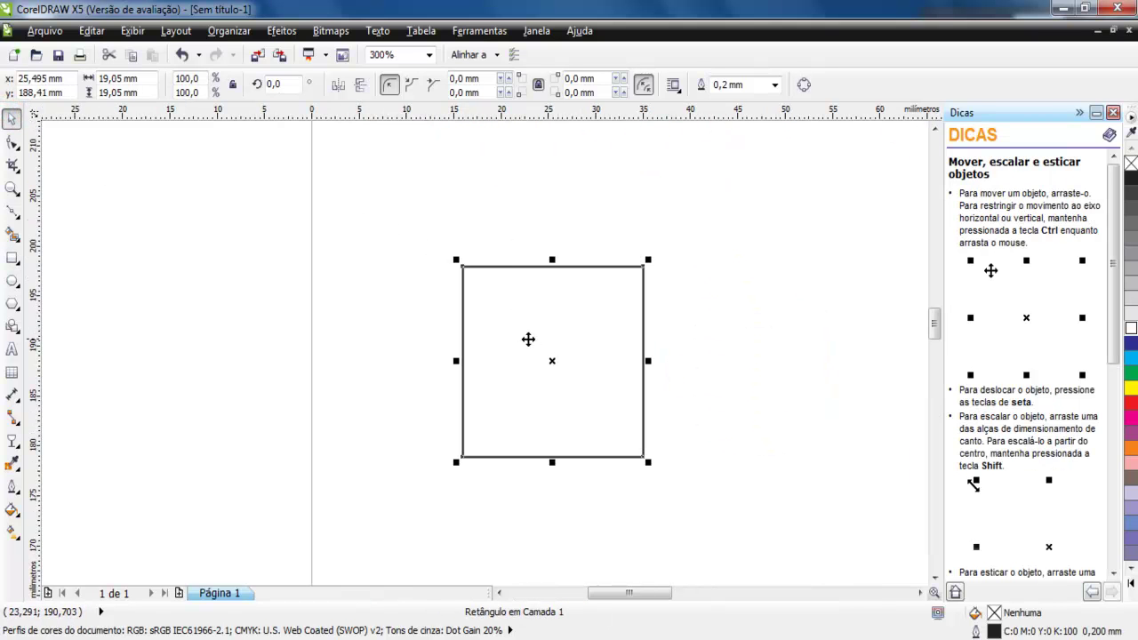
{"action": "left_click", "coordinate": [805, 84]}
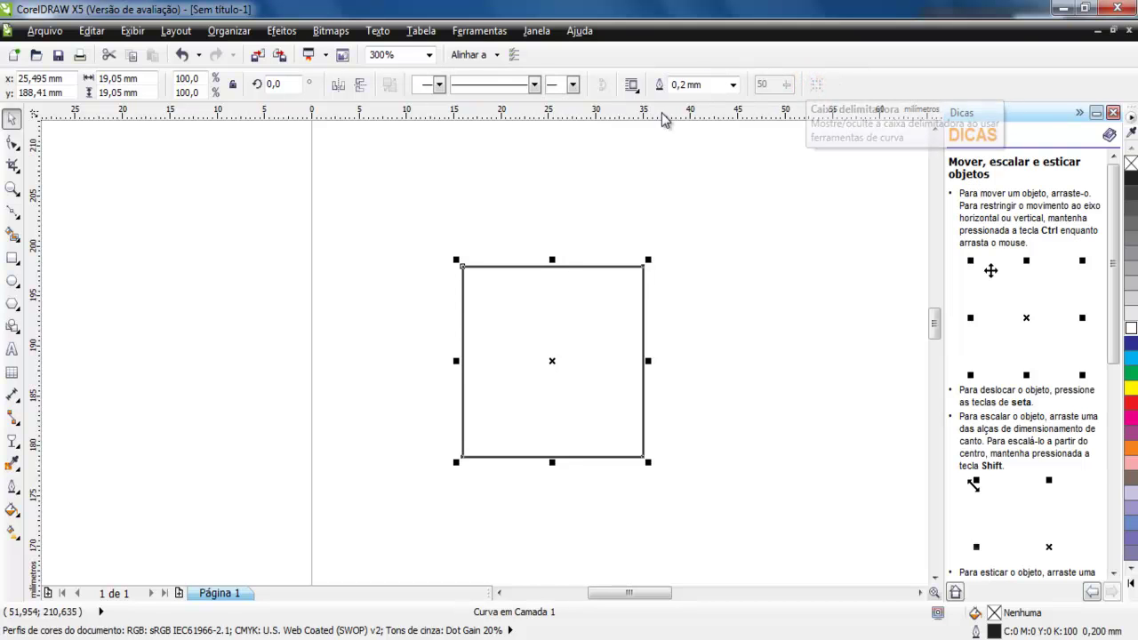
Convert all the square's sides to curves and bow its top edge upward by about 2.9 mm.
{"action": "left_click", "coordinate": [12, 143]}
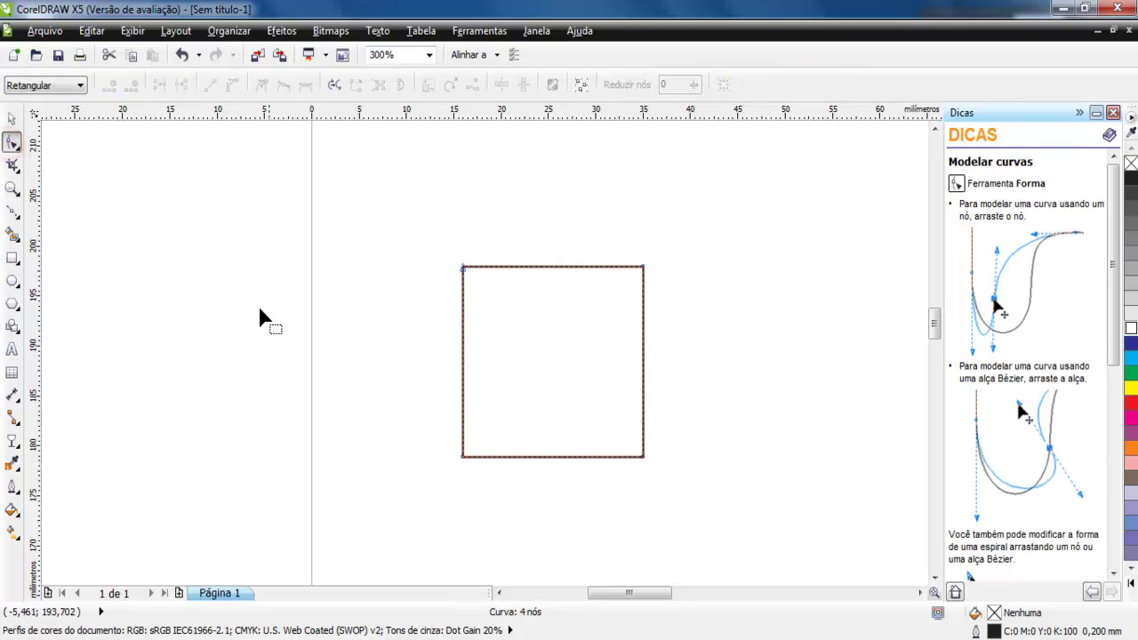
{"action": "left_click", "coordinate": [463, 269]}
{"action": "left_click_drag", "start_coordinate": [418, 213], "coordinate": [686, 487]}
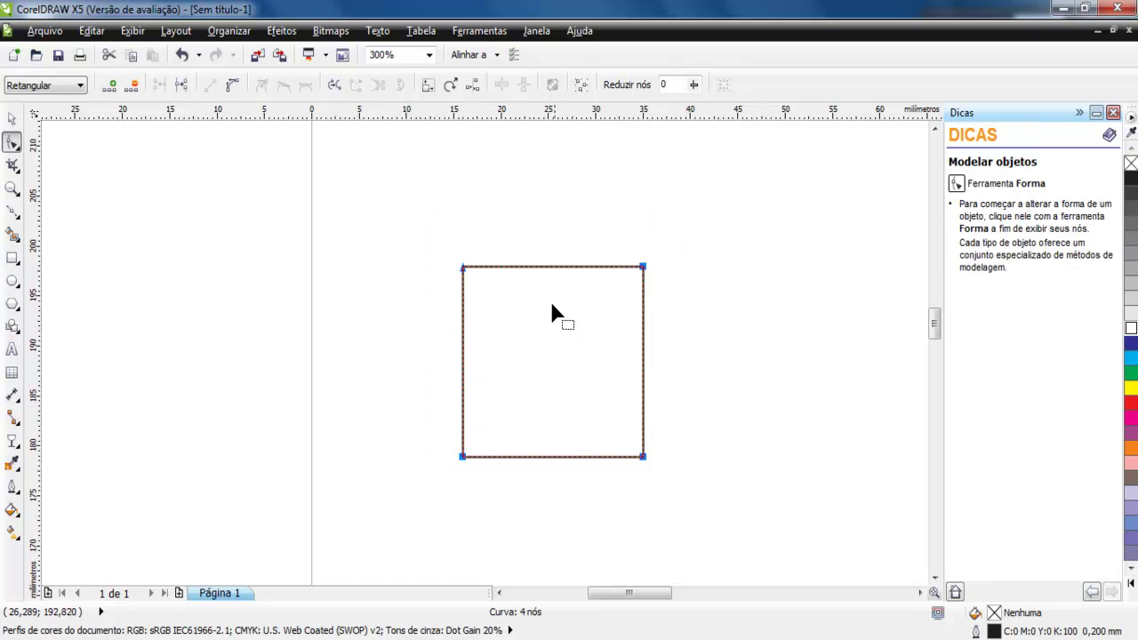
{"action": "left_click", "coordinate": [232, 85]}
{"action": "left_click_drag", "start_coordinate": [540, 269], "coordinate": [547, 240]}
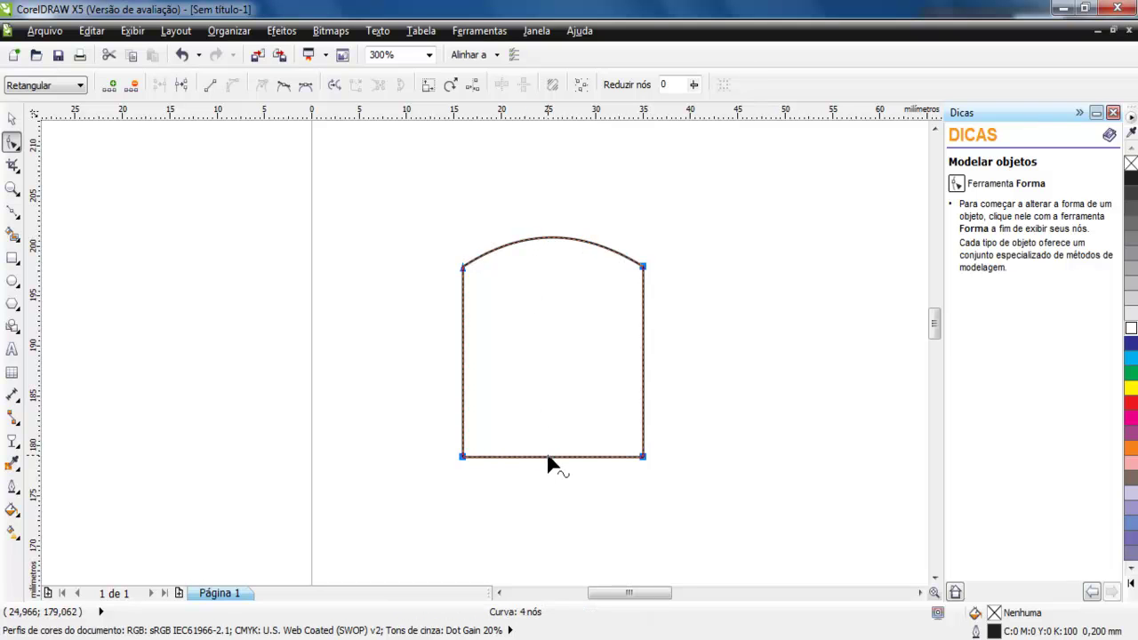
Bow the shape's bottom edge upward by about 1.5 mm.
{"action": "left_click_drag", "start_coordinate": [548, 462], "coordinate": [552, 449]}
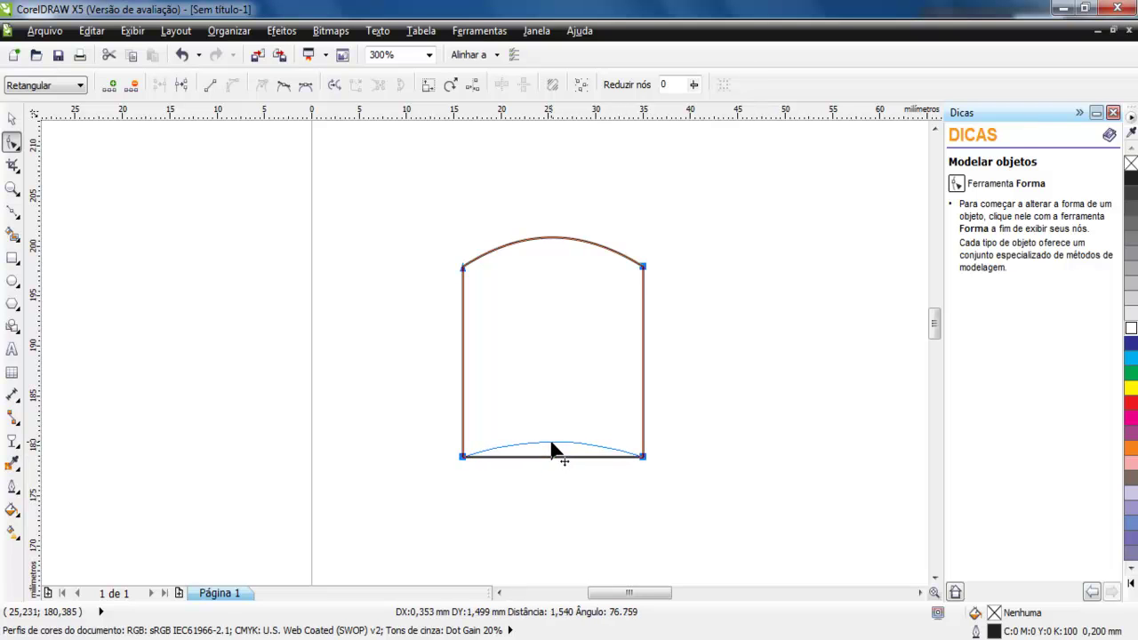
{"action": "left_click_drag", "start_coordinate": [550, 443], "coordinate": [551, 450]}
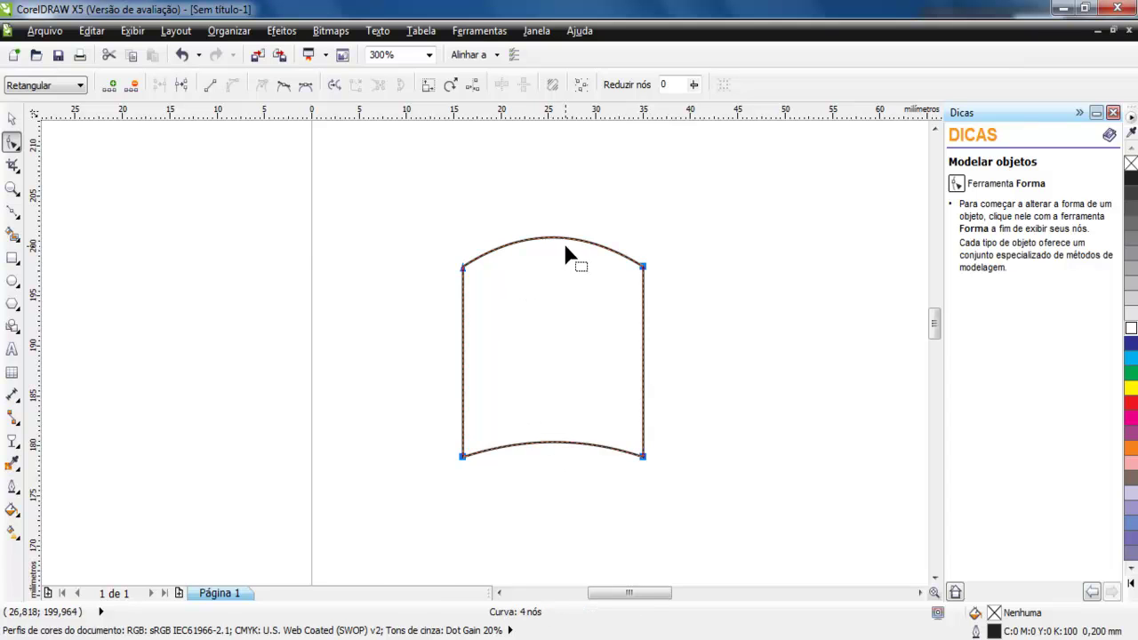
{"action": "left_click", "coordinate": [12, 119]}
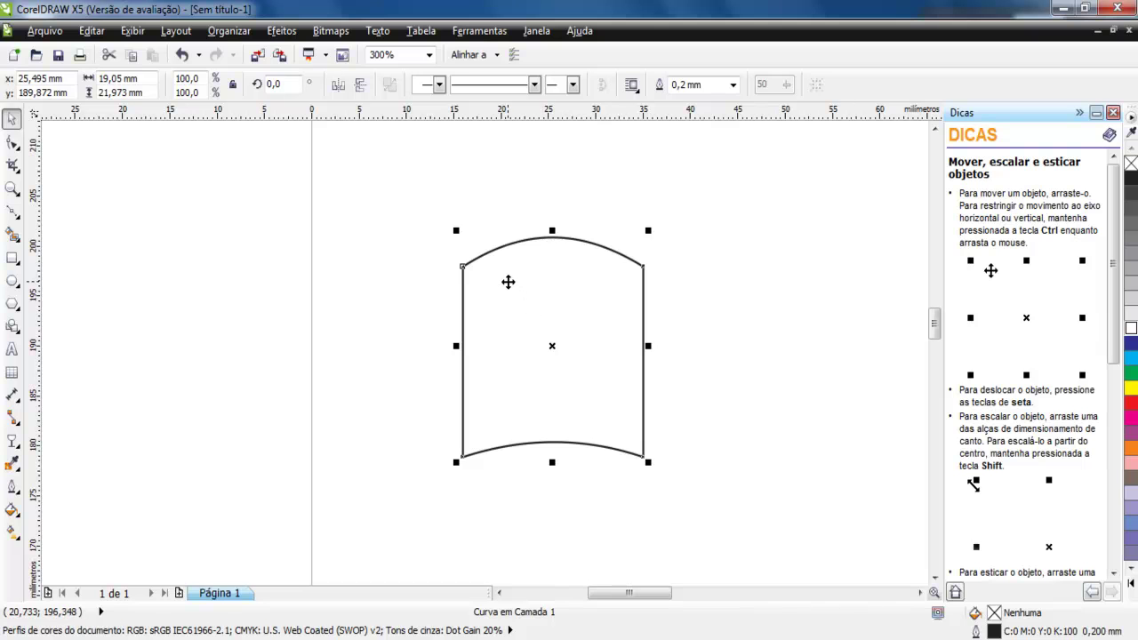
Try placing a duplicate of the curved shape directly below it to match the edges.
{"action": "key", "text": "KP_Add"}
{"action": "left_click_drag", "start_coordinate": [483, 264], "coordinate": [483, 459]}
{"action": "key", "text": "Delete"}
{"action": "left_click", "coordinate": [501, 350]}
Undo the duplicate's placement and the bend of the original shape's bottom edge.
{"action": "key", "text": "ctrl+z"}
{"action": "key", "text": "ctrl+z"}
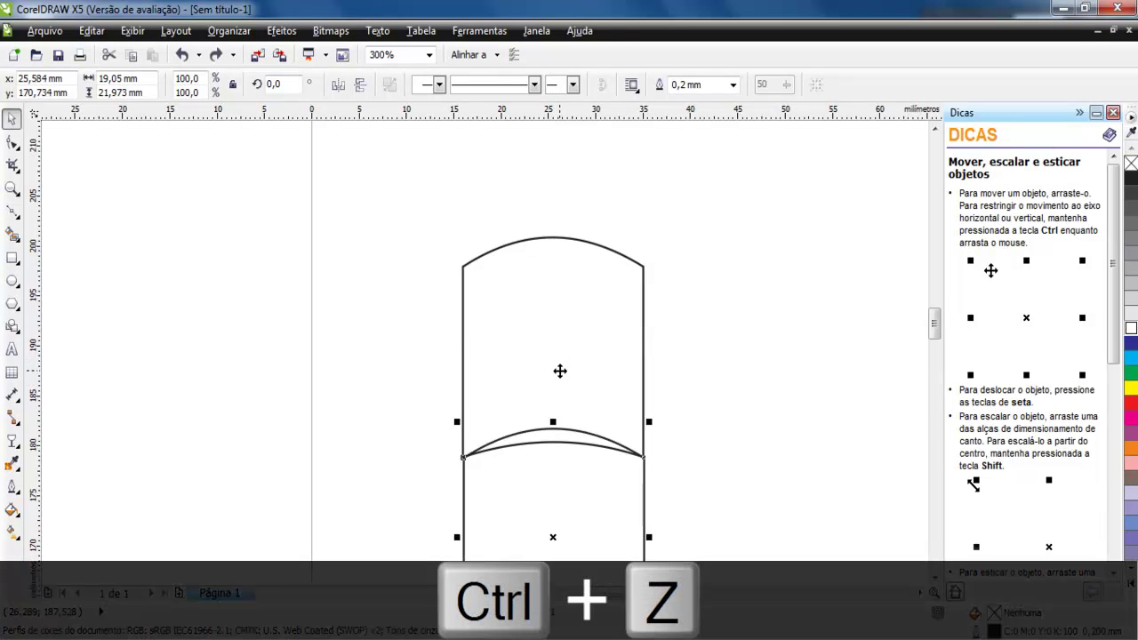
{"action": "key", "text": "ctrl+z"}
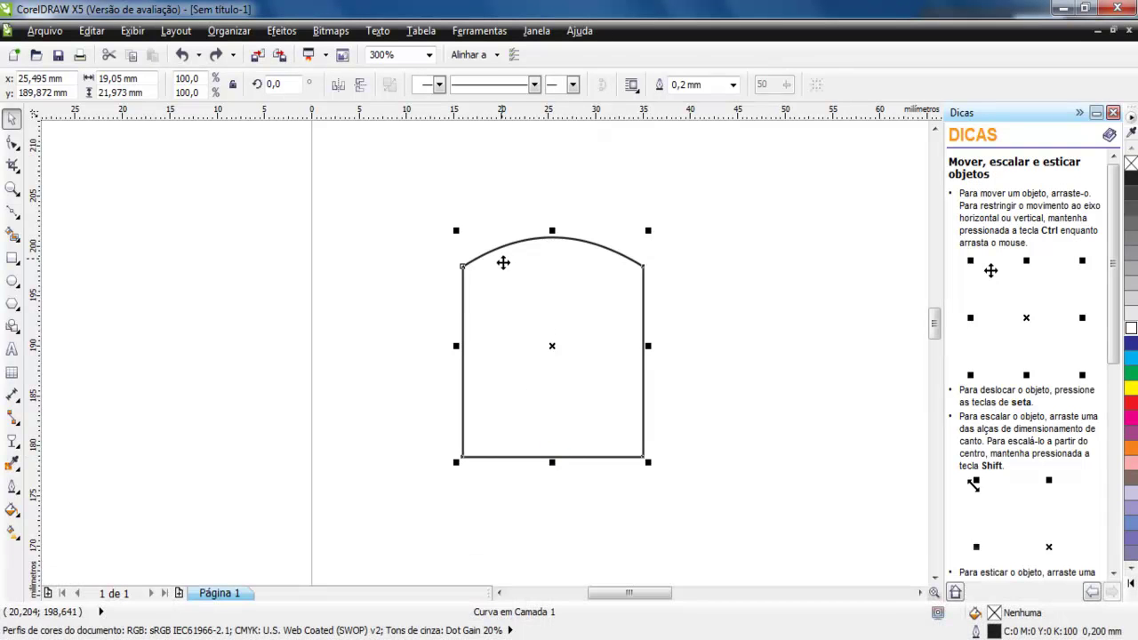
Move the arched shape about 6 mm up and cut its bottom edge with a duplicate placed about 19 mm lower.
{"action": "left_click_drag", "start_coordinate": [557, 336], "coordinate": [556, 276]}
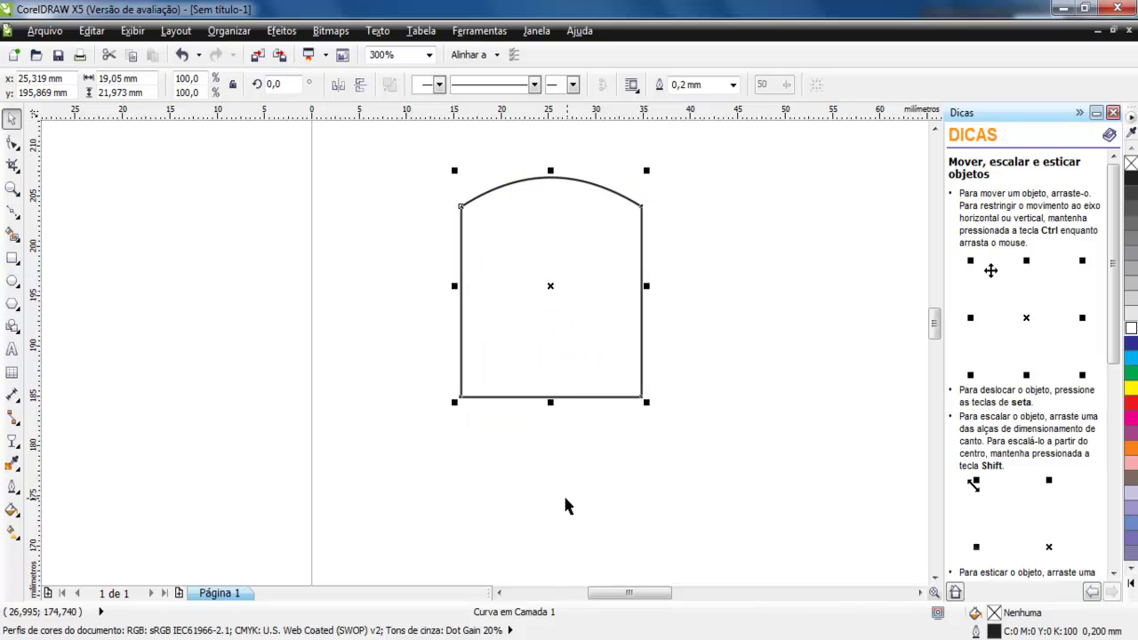
{"action": "key", "text": "plus"}
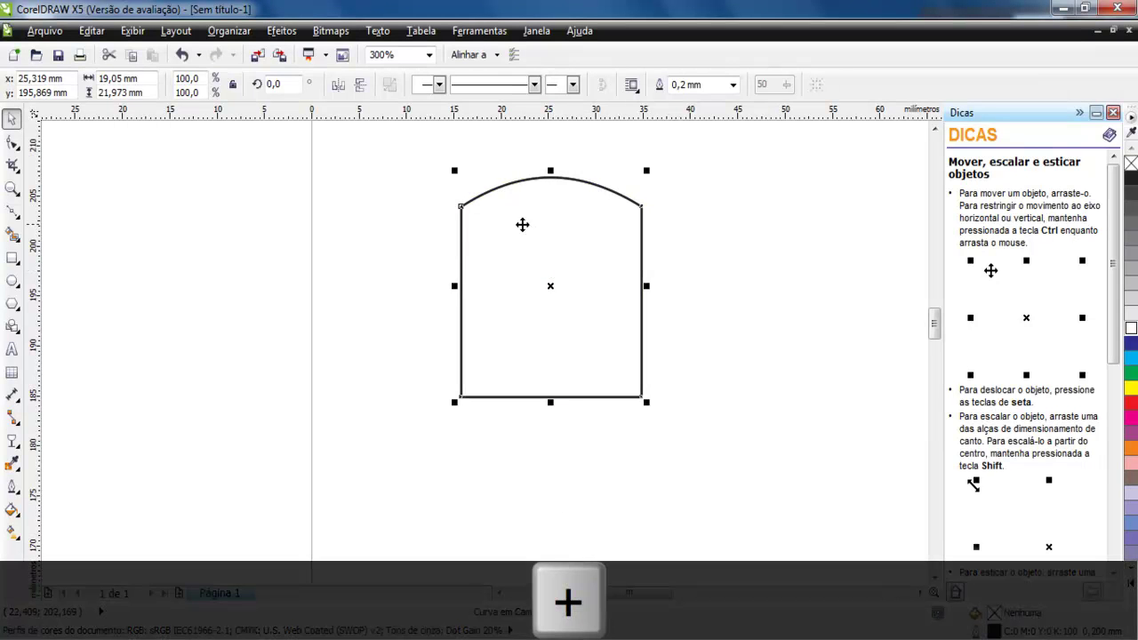
{"action": "left_click_drag", "start_coordinate": [459, 205], "coordinate": [459, 399]}
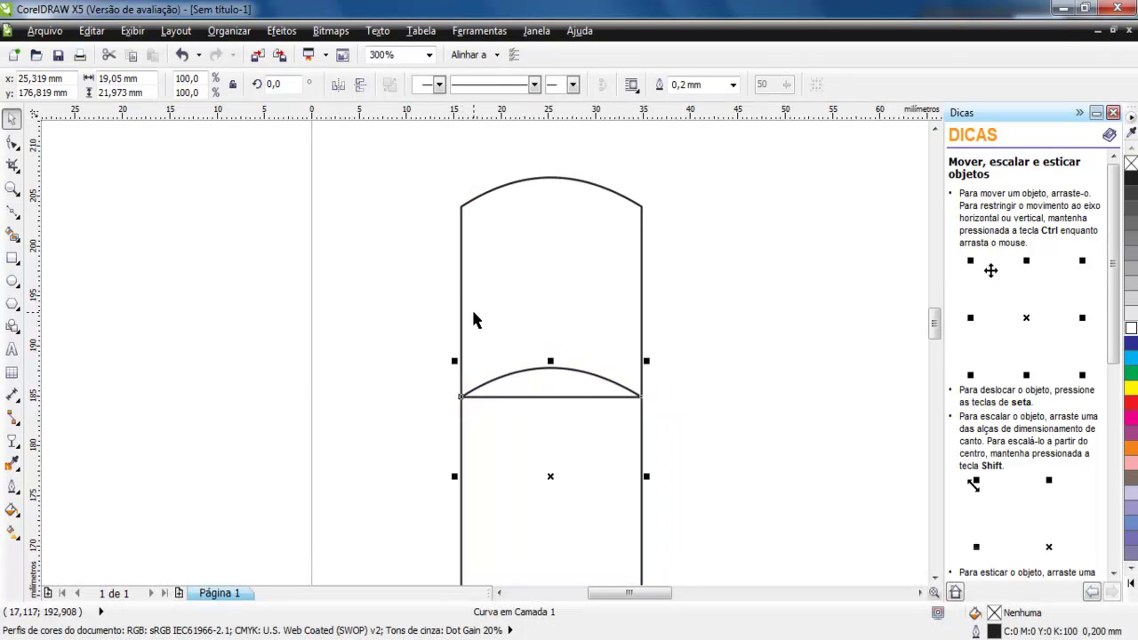
{"action": "left_click", "coordinate": [469, 282], "text": "shift"}
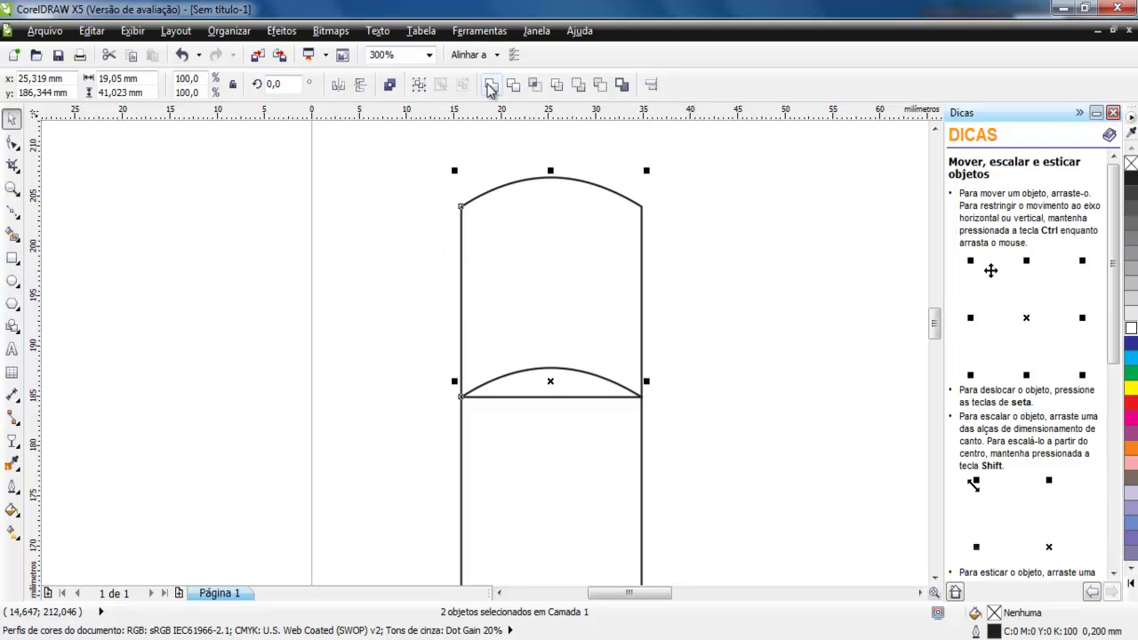
{"action": "left_click", "coordinate": [598, 86]}
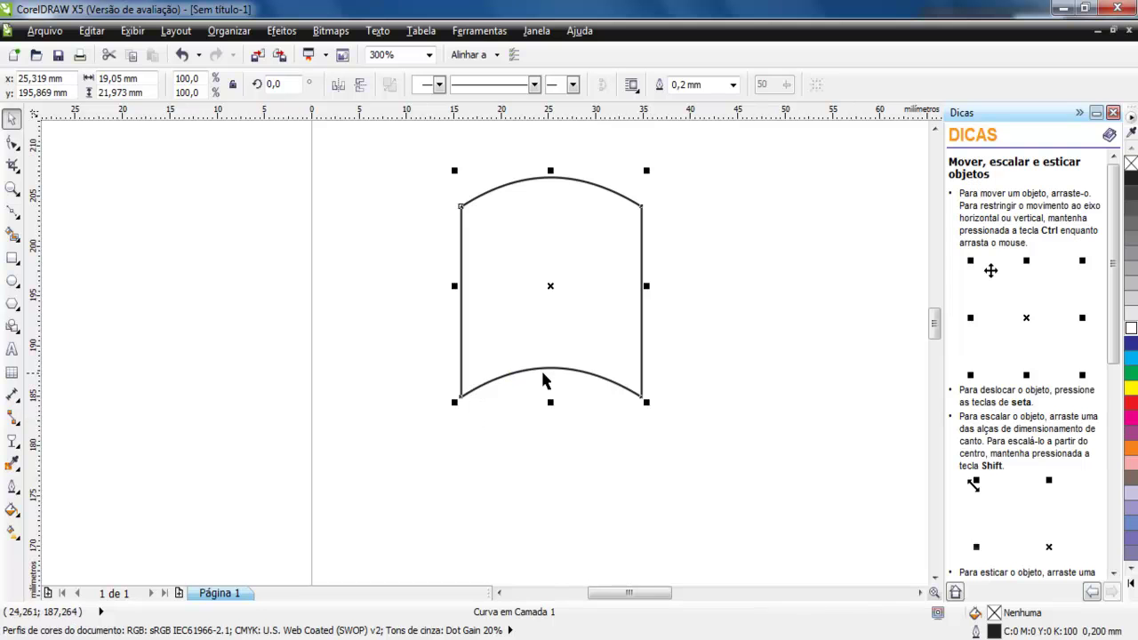
Duplicate the curved panel and move the copy about 20.9 mm straight down, leaving a narrow gap.
{"action": "key", "text": "plus"}
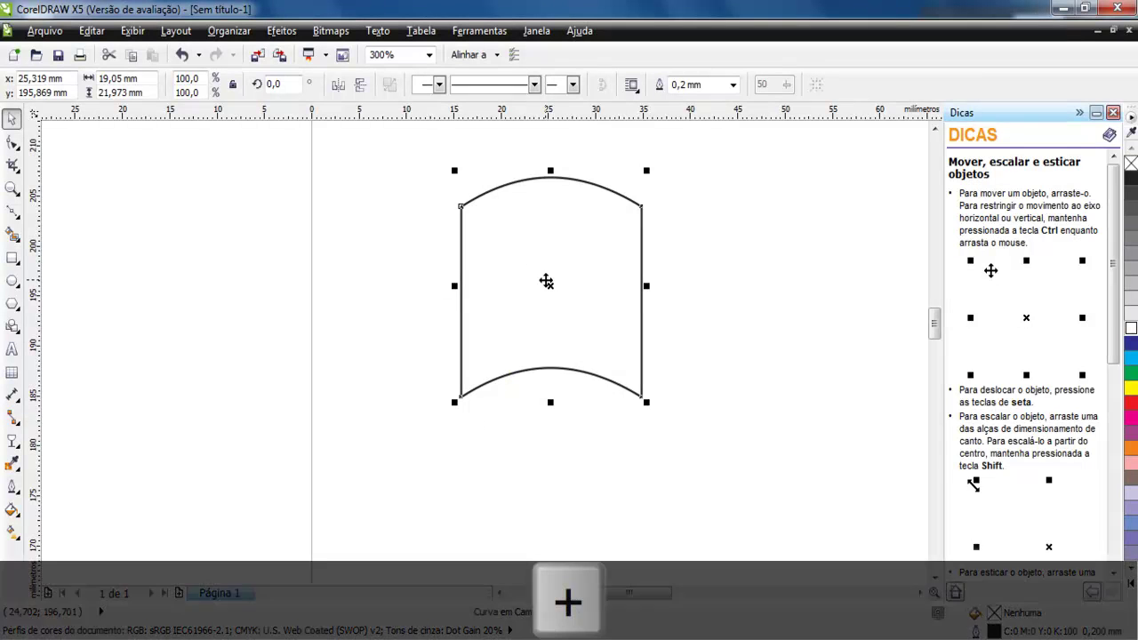
{"action": "left_click_drag", "start_coordinate": [552, 275], "coordinate": [572, 487]}
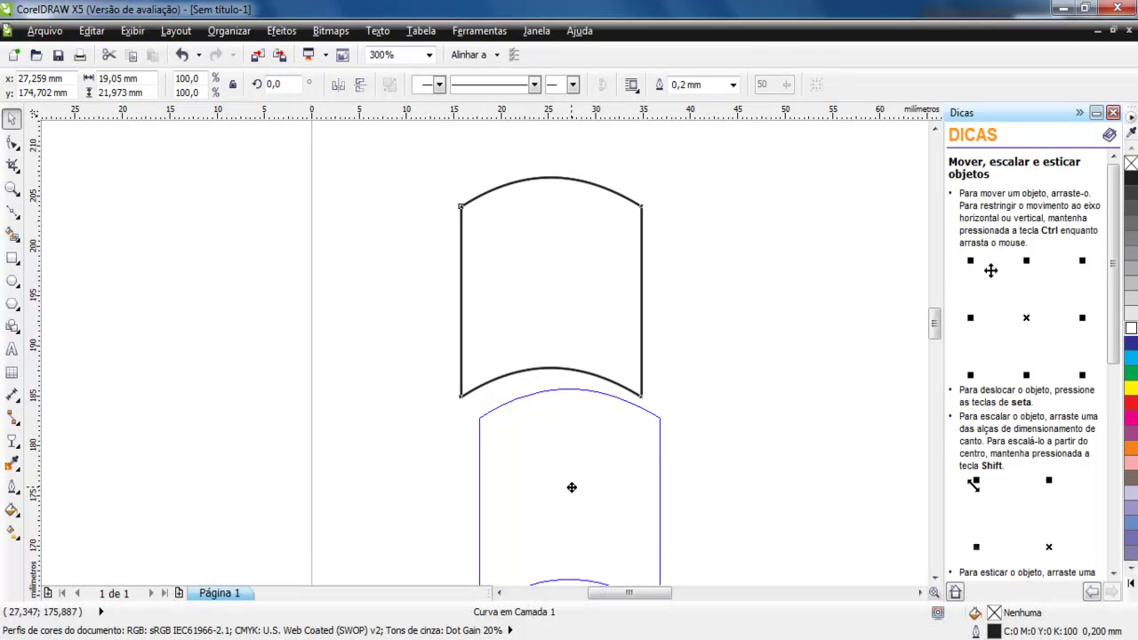
{"action": "key", "text": "ctrl"}
{"action": "left_click_drag", "start_coordinate": [572, 487], "coordinate": [572, 484]}
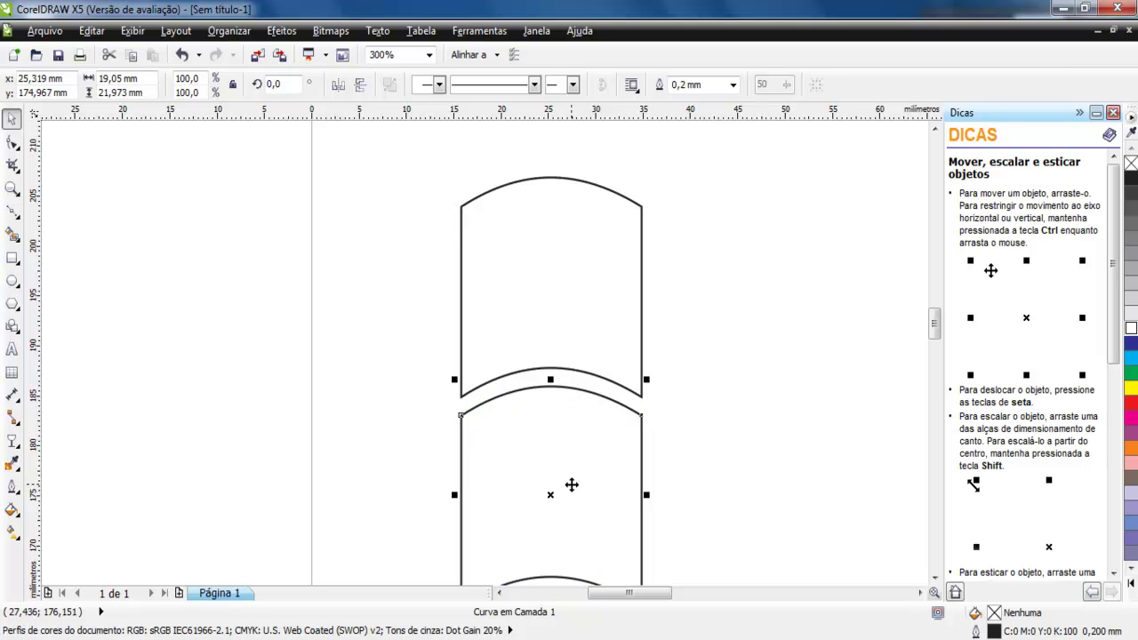
Duplicate both panels about 21.5 mm right and 4.2 mm down, and mirror the copies vertically.
{"action": "scroll", "coordinate": [495, 409], "scroll_direction": "down", "scroll_amount": 1}
{"action": "left_click_drag", "start_coordinate": [447, 256], "coordinate": [609, 536]}
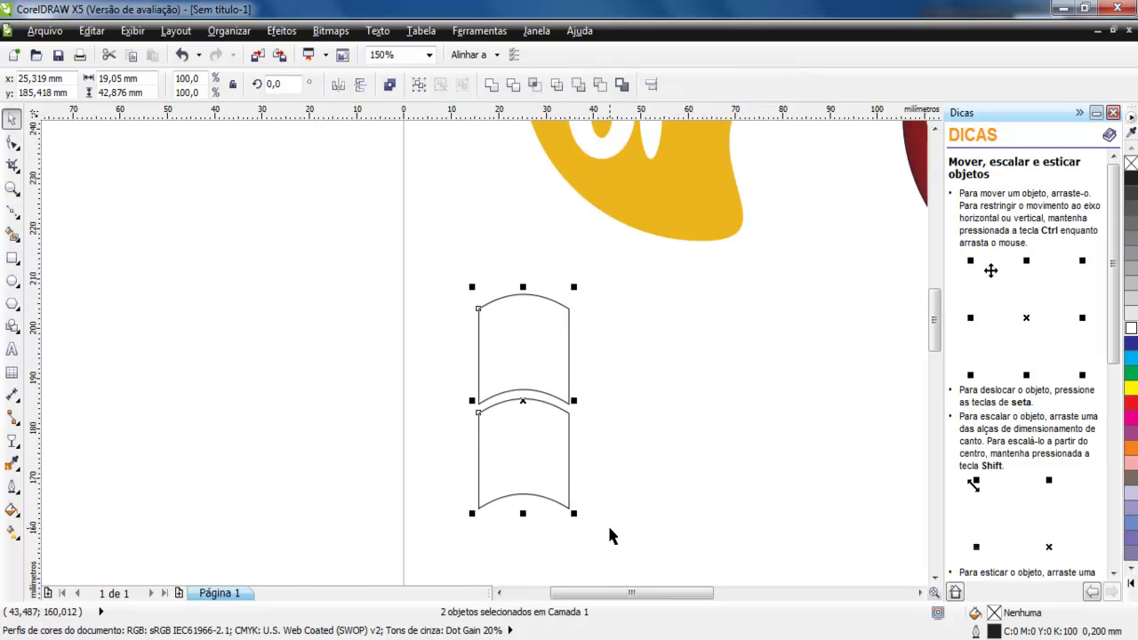
{"action": "key", "text": "plus"}
{"action": "left_click_drag", "start_coordinate": [525, 400], "coordinate": [625, 420]}
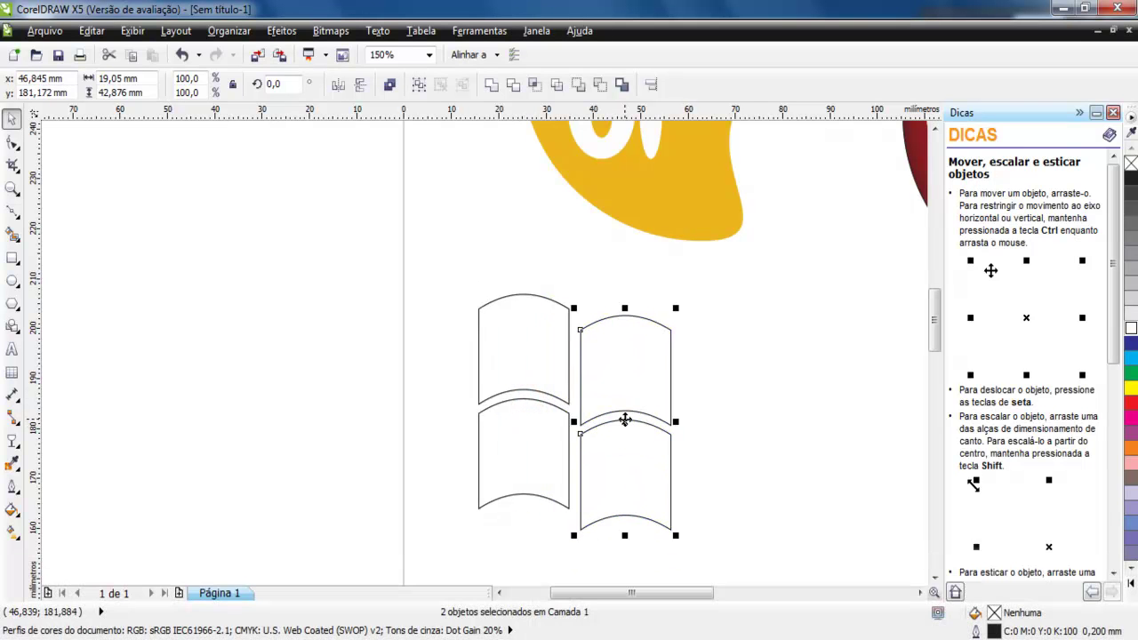
{"action": "left_click", "coordinate": [362, 89]}
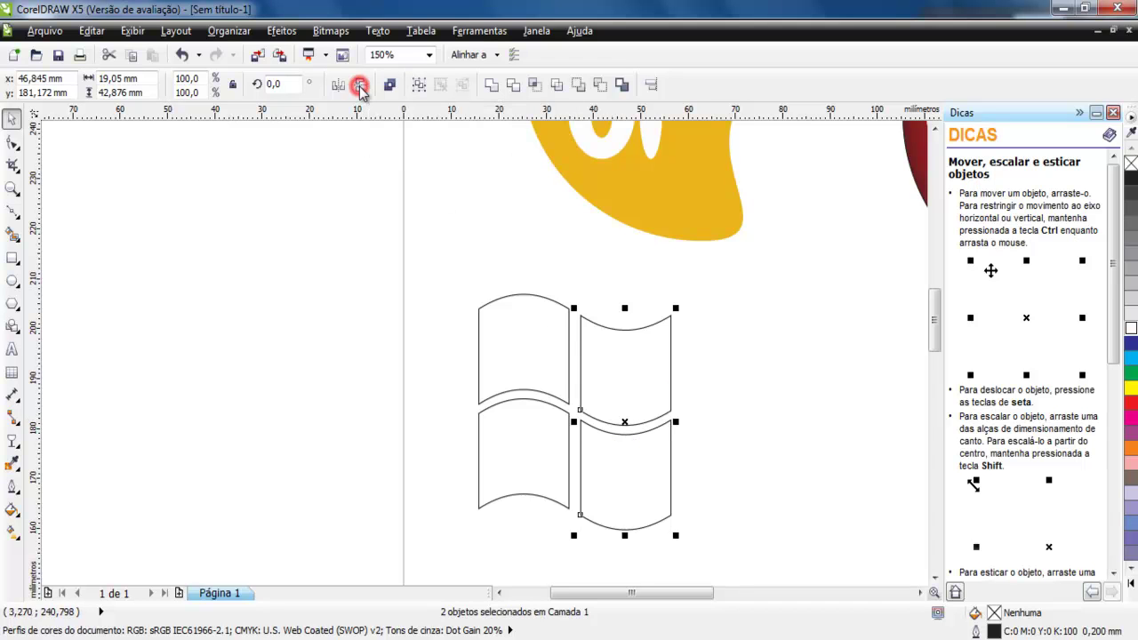
Nudge the mirrored pair of panels 0.8 mm left to narrow the gap.
{"action": "key", "text": "Left"}
{"action": "key", "text": "Left"}
{"action": "key", "text": "Left"}
{"action": "key", "text": "Left"}
{"action": "key", "text": "Left"}
{"action": "key", "text": "Left"}
{"action": "key", "text": "Left"}
{"action": "key", "text": "Left"}
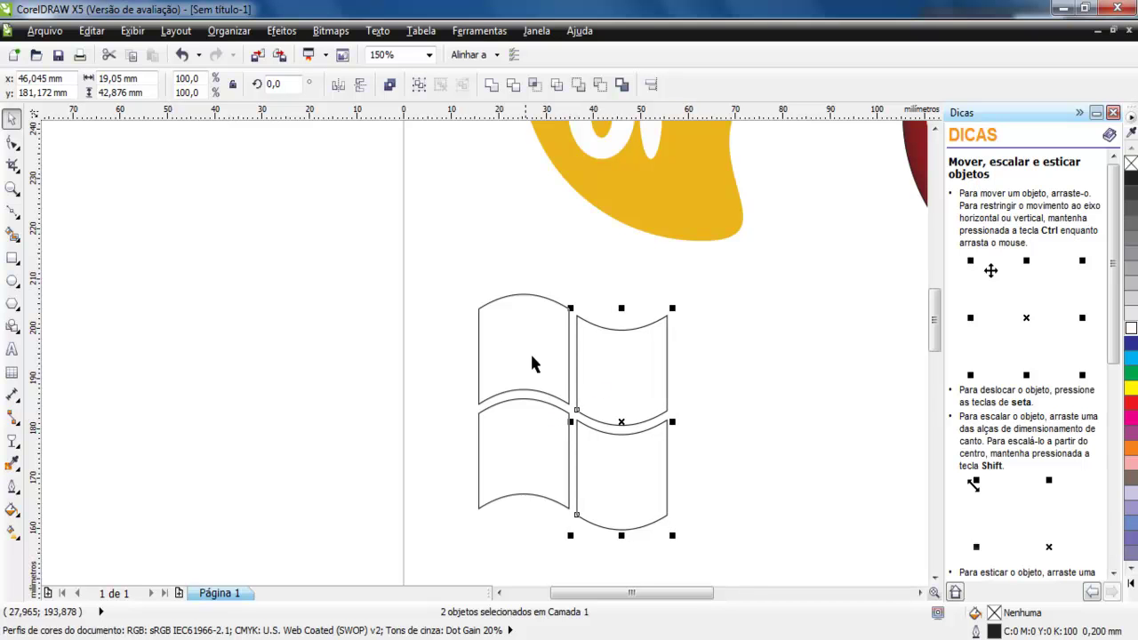
Skew all four panels together horizontally so that their tops lean to the right.
{"action": "left_click_drag", "start_coordinate": [447, 260], "coordinate": [726, 561]}
{"action": "left_click", "coordinate": [575, 410]}
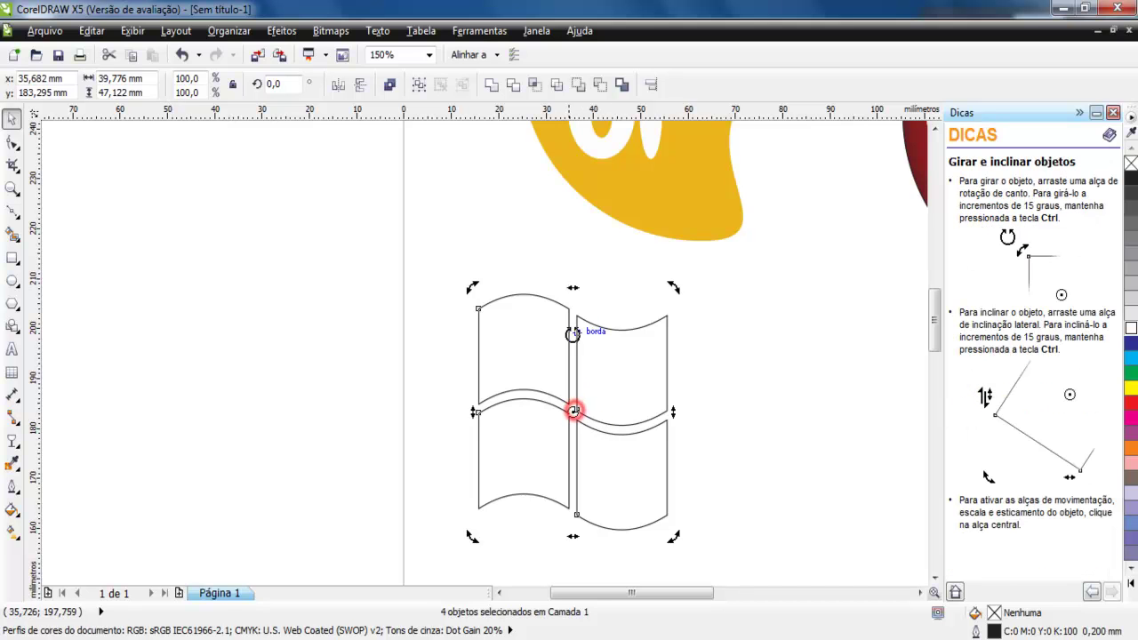
{"action": "left_click_drag", "start_coordinate": [569, 284], "coordinate": [633, 297]}
{"action": "left_click", "coordinate": [426, 341]}
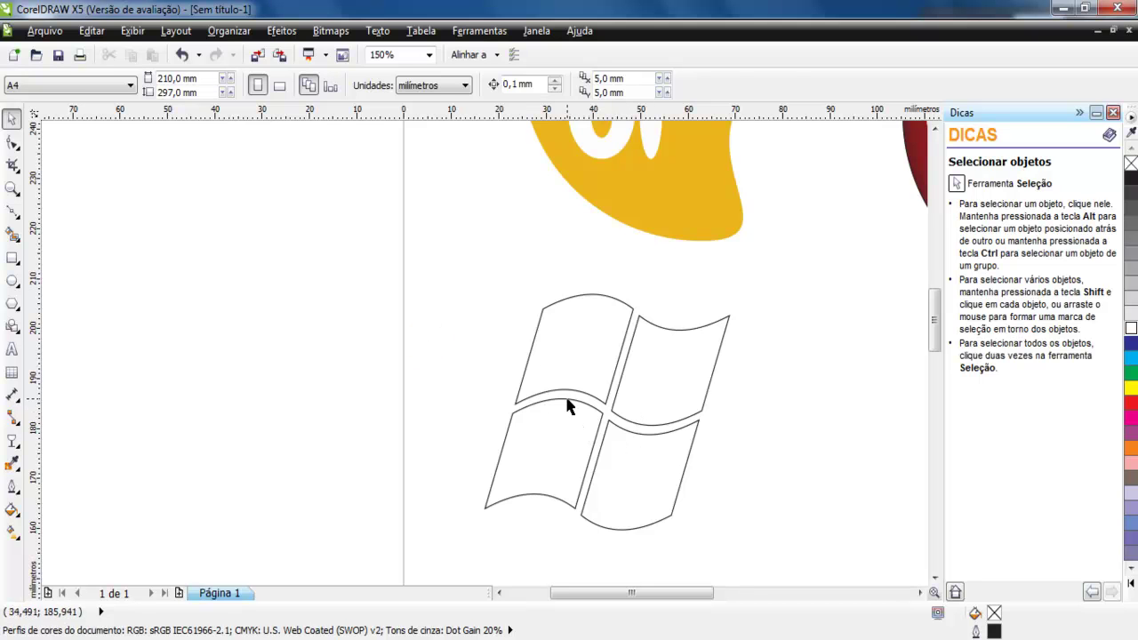
Set up a radial gradient fill from red to yellow for the upper-left panel.
{"action": "left_click", "coordinate": [574, 352]}
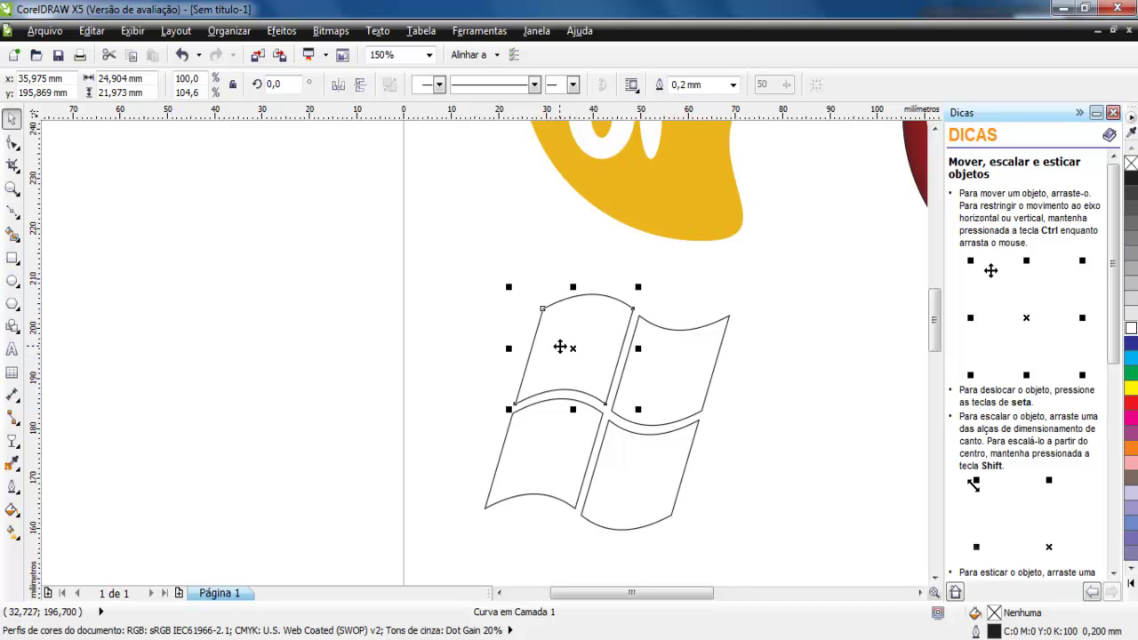
{"action": "key", "text": "F11"}
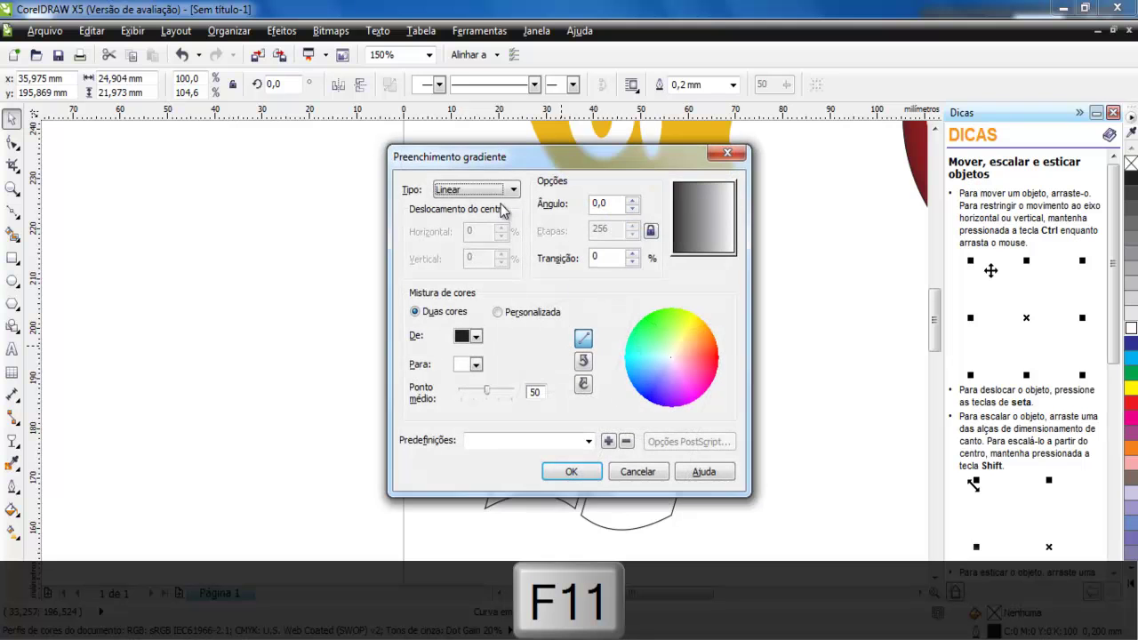
{"action": "left_click", "coordinate": [512, 190]}
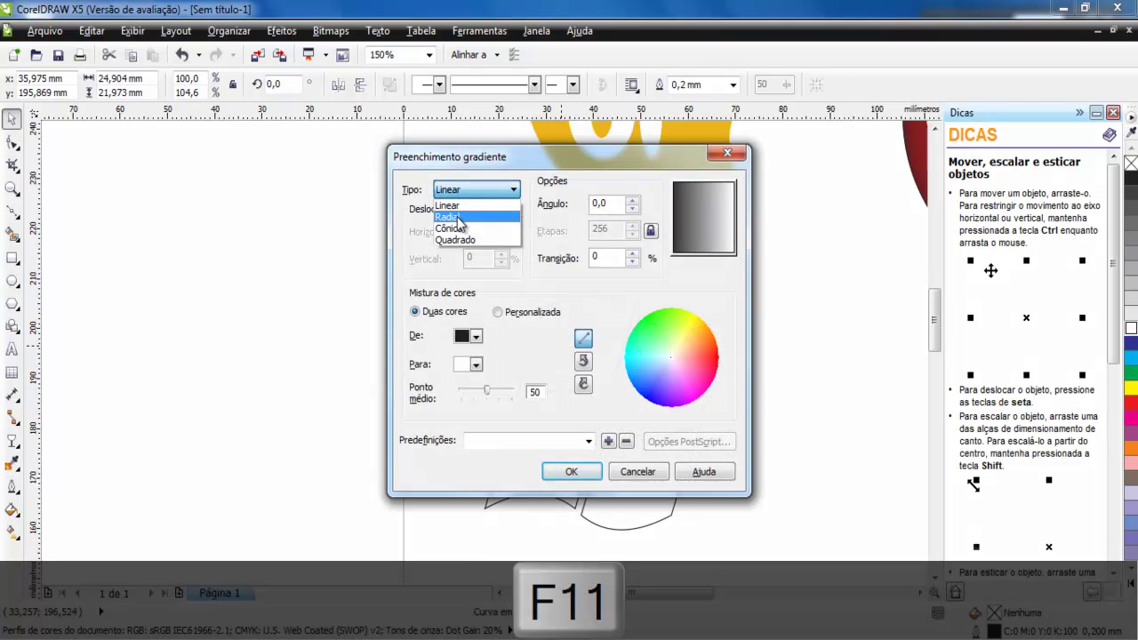
{"action": "left_click", "coordinate": [449, 217]}
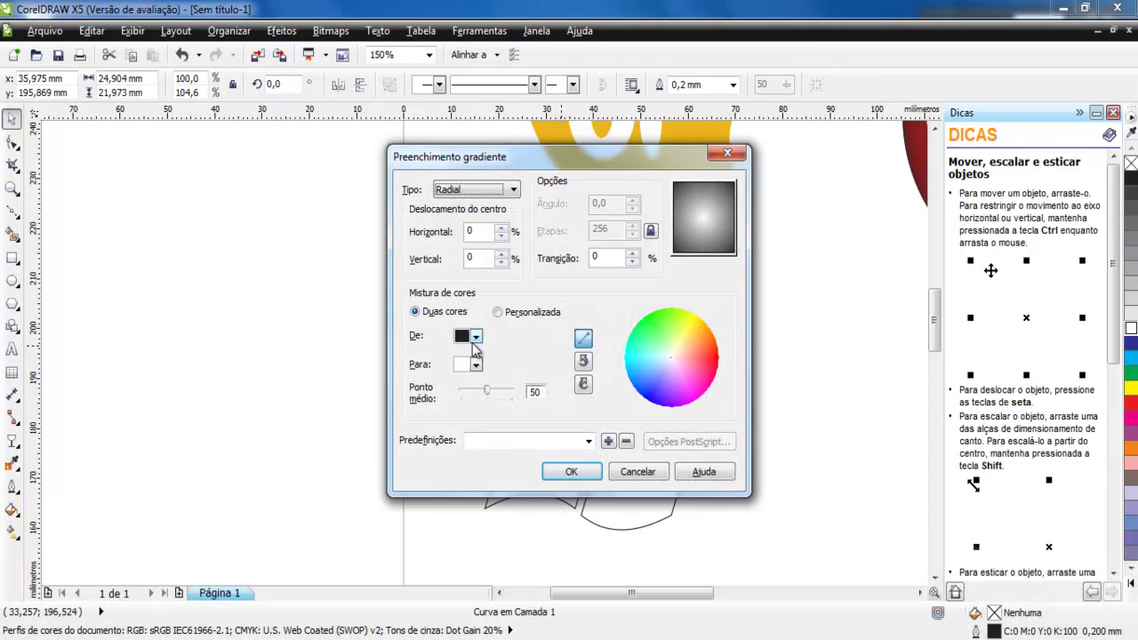
{"action": "left_click", "coordinate": [476, 336]}
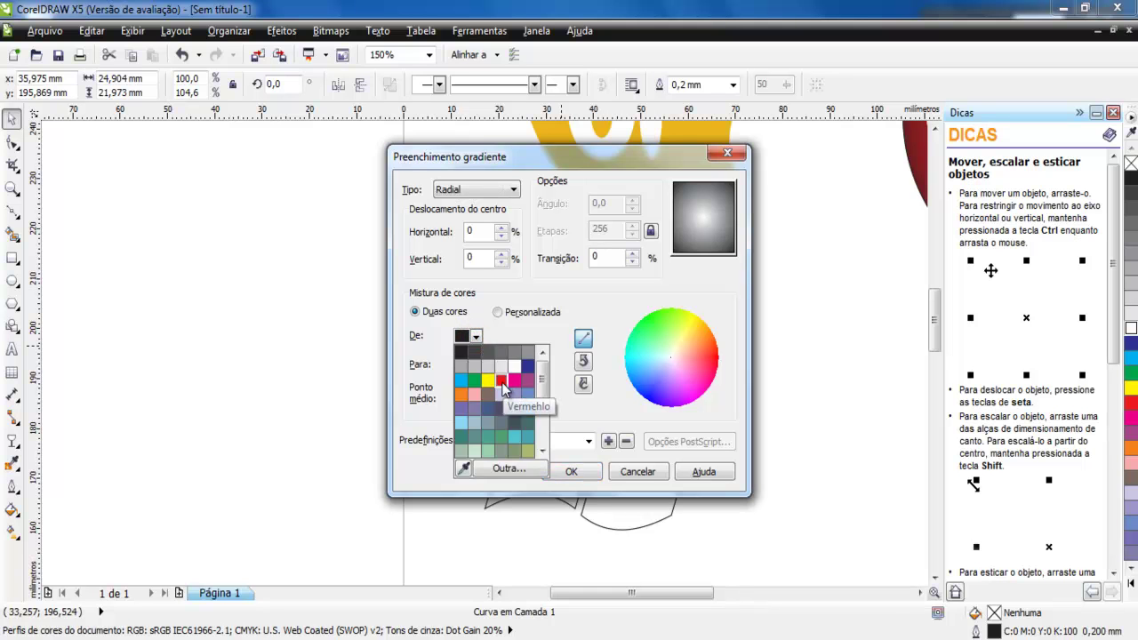
{"action": "left_click", "coordinate": [500, 379]}
{"action": "left_click", "coordinate": [477, 364]}
{"action": "left_click", "coordinate": [486, 397]}
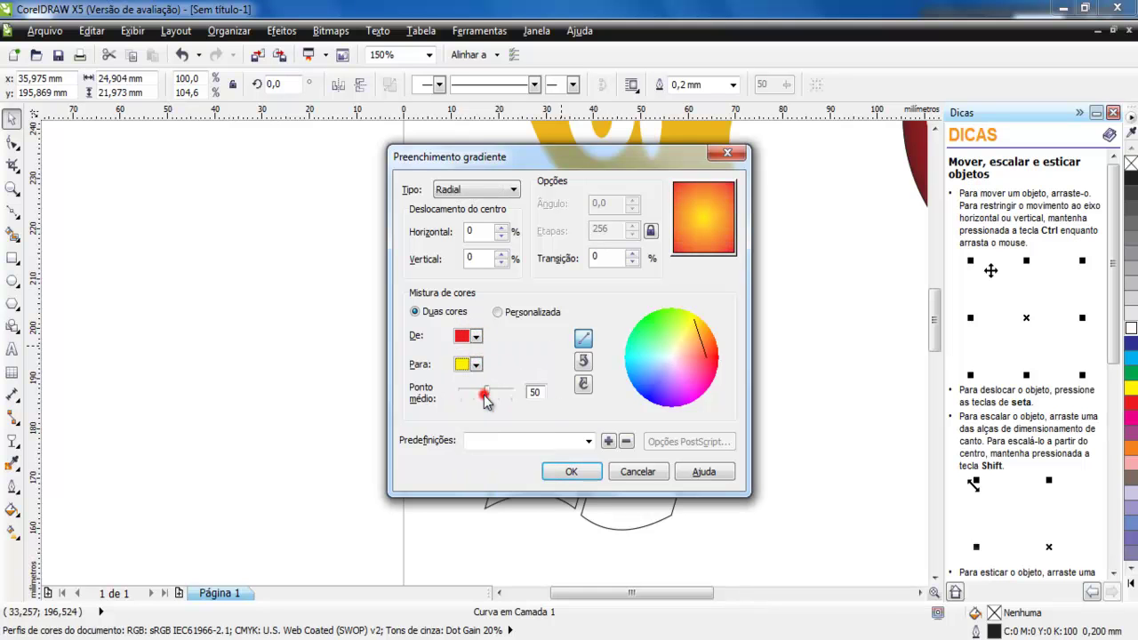
Offset the gradient centre to 41% horizontal and -44% vertical, set the transition to 15% and apply the fill.
{"action": "left_click_drag", "start_coordinate": [709, 223], "coordinate": [730, 253]}
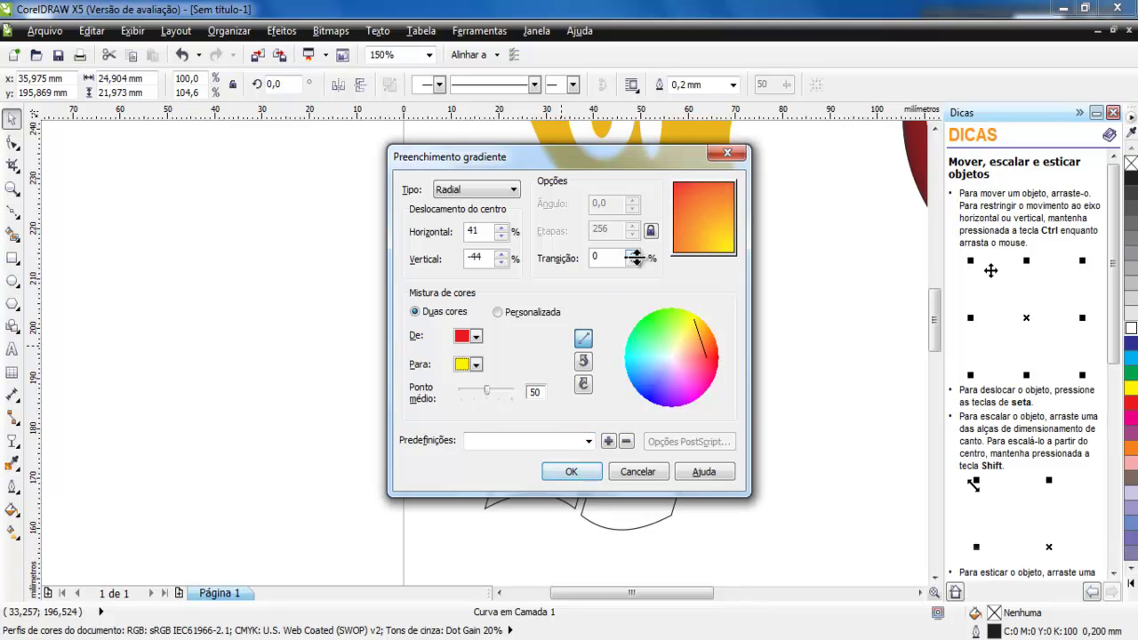
{"action": "double_click", "coordinate": [600, 258]}
{"action": "type", "text": "15"}
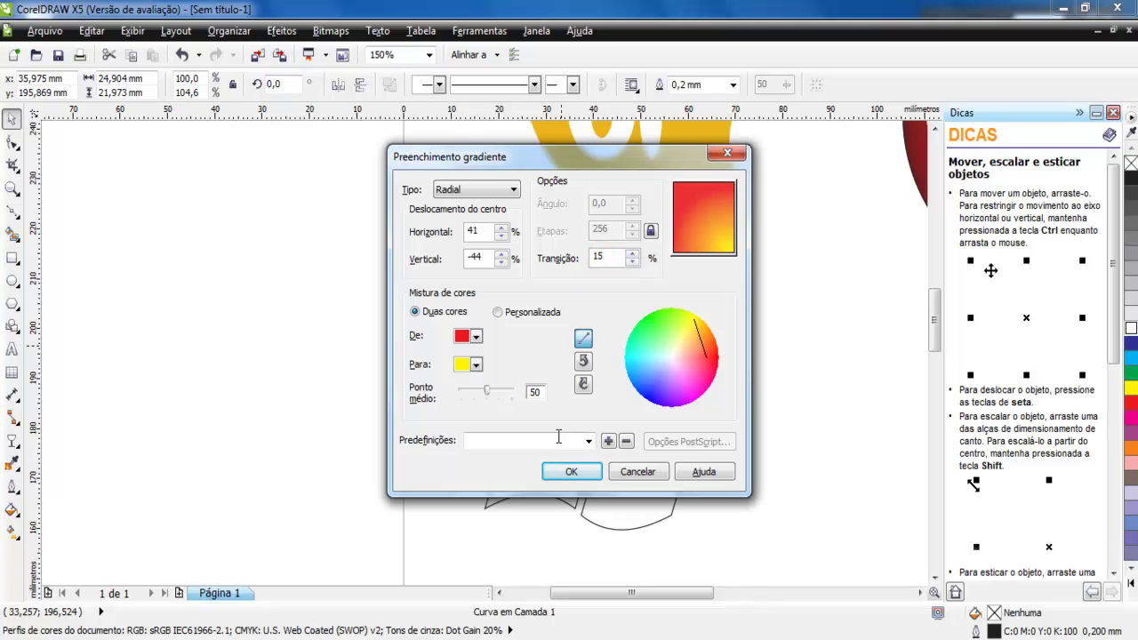
{"action": "left_click", "coordinate": [560, 472]}
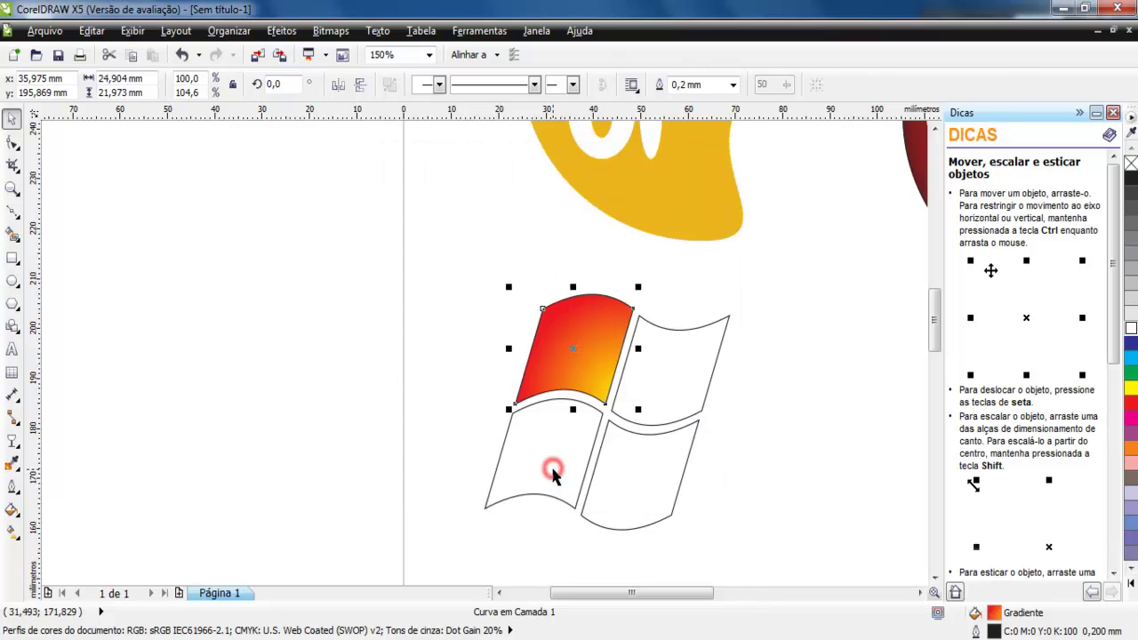
Set up a radial gradient fill with a green start colour for the upper-right panel.
{"action": "left_click", "coordinate": [666, 369]}
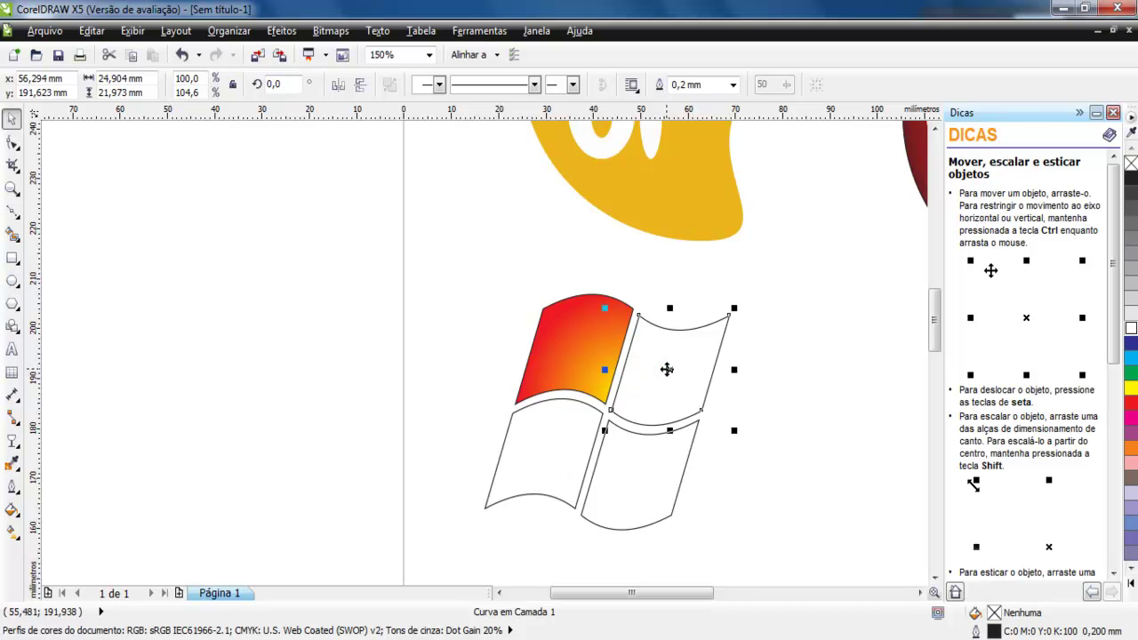
{"action": "key", "text": "F11"}
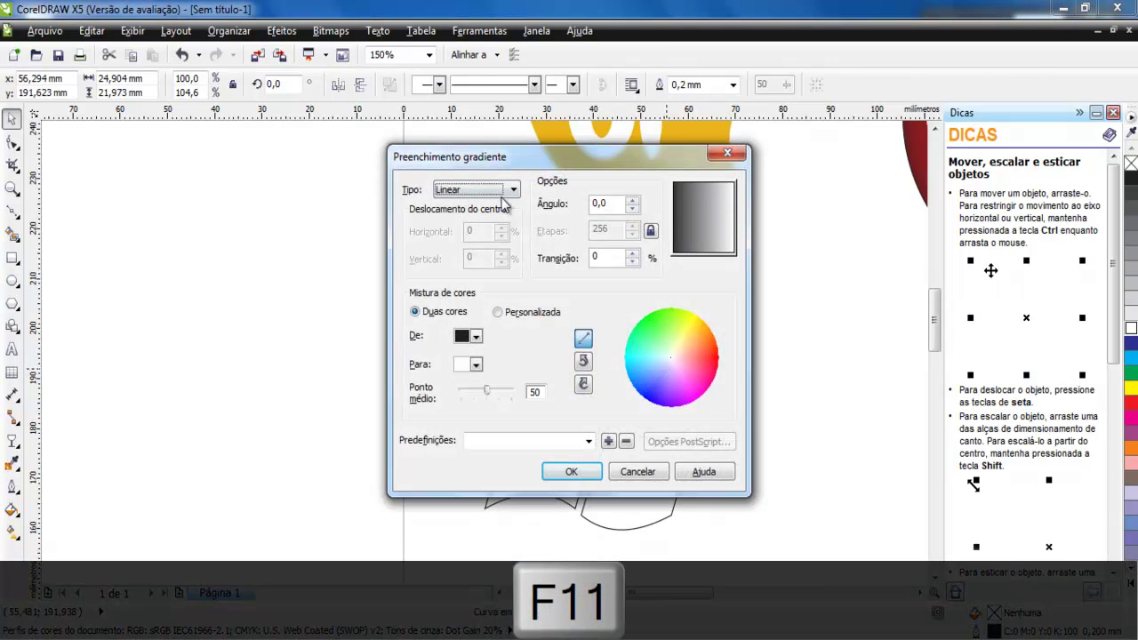
{"action": "left_click", "coordinate": [503, 189]}
{"action": "left_click", "coordinate": [486, 213]}
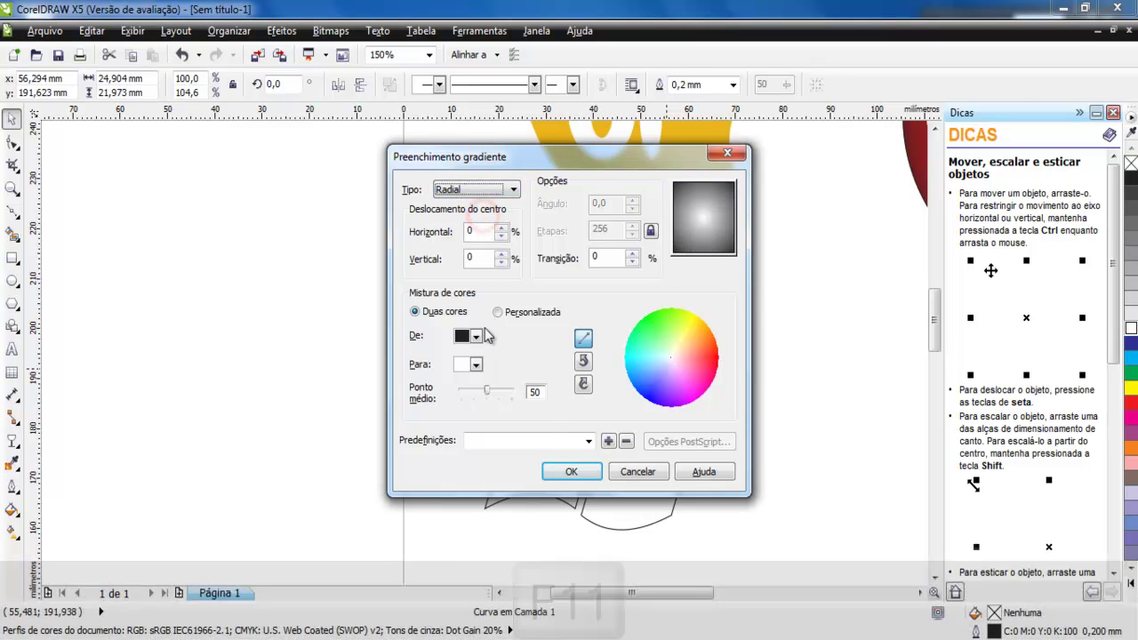
{"action": "left_click", "coordinate": [478, 336]}
{"action": "left_click", "coordinate": [476, 384]}
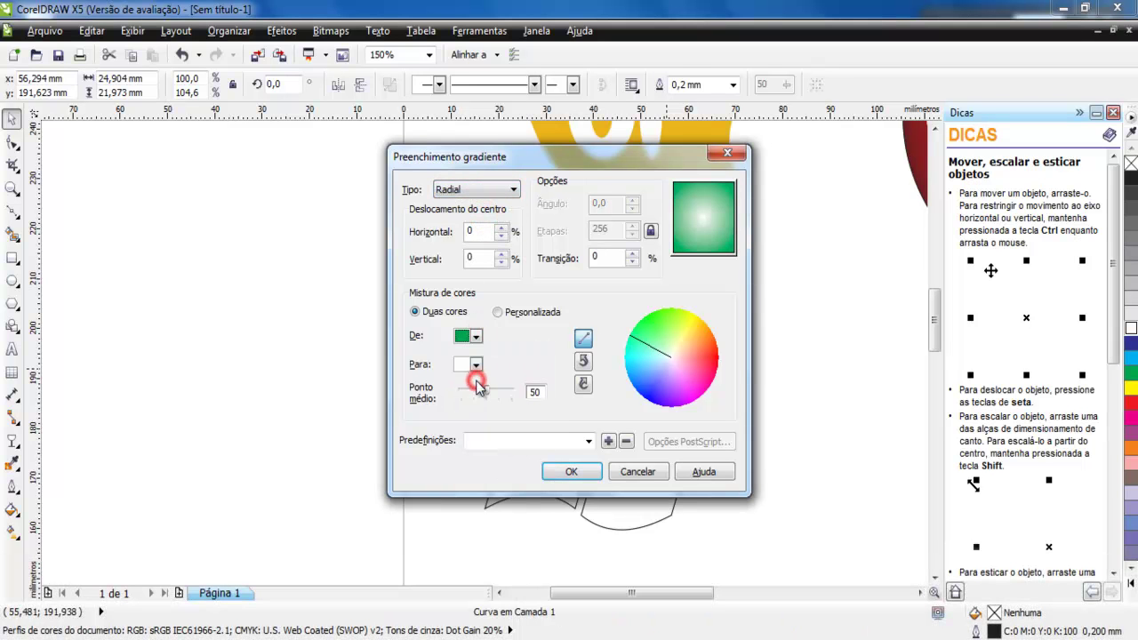
Darken the gradient's start colour to #005A30 using the colour mixer's darker (Mais escuro) variation.
{"action": "left_click", "coordinate": [476, 336]}
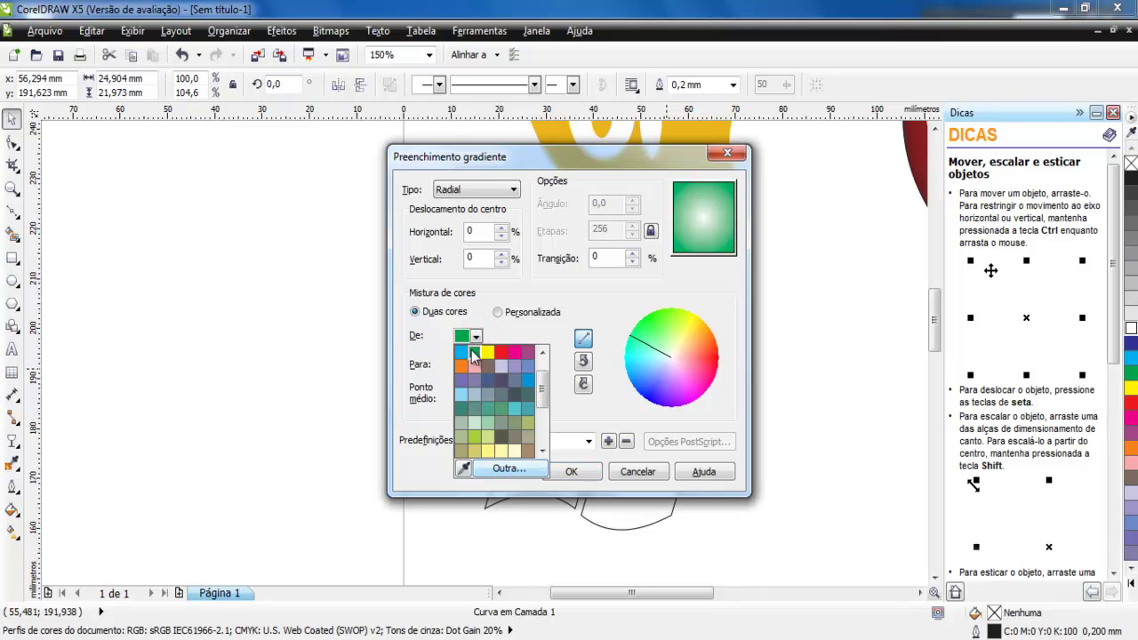
{"action": "left_click", "coordinate": [494, 466]}
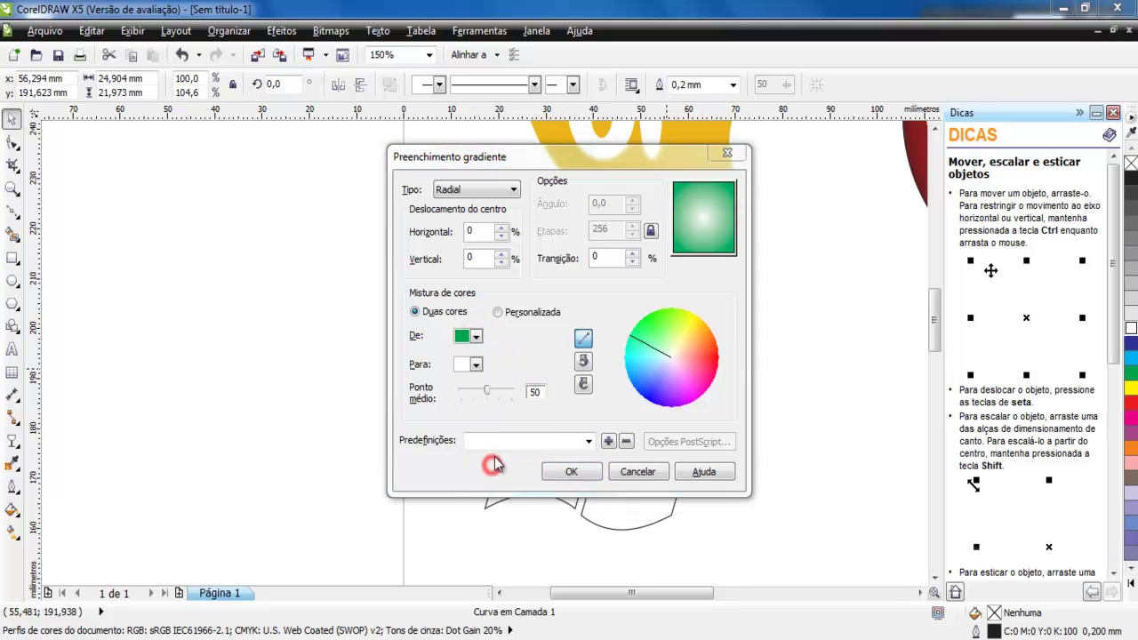
{"action": "left_click", "coordinate": [500, 194]}
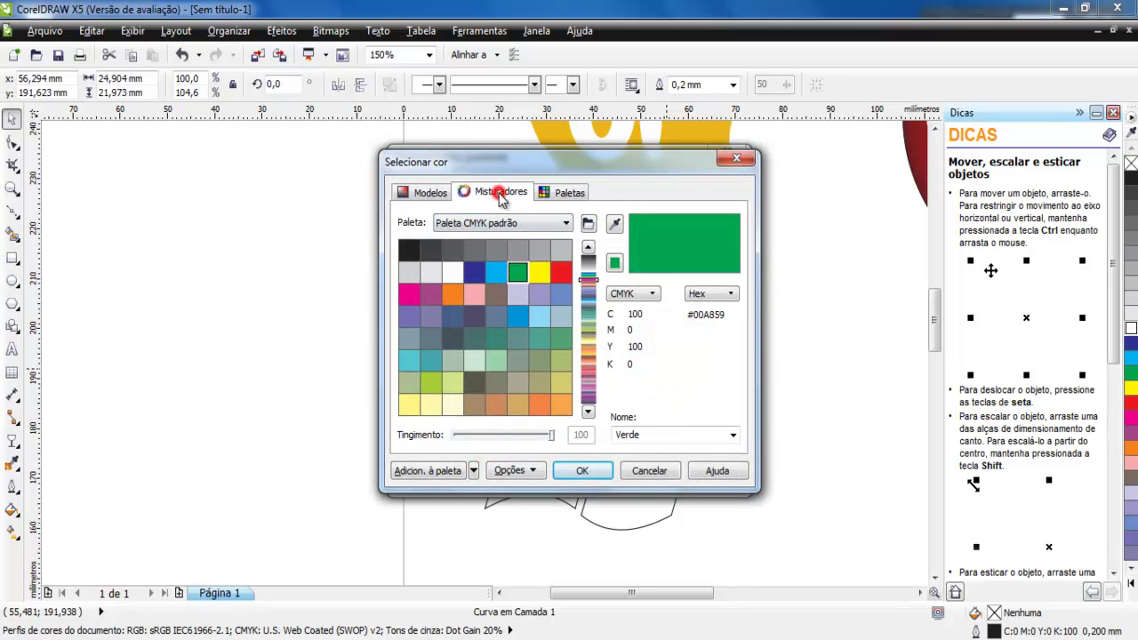
{"action": "left_click", "coordinate": [577, 331]}
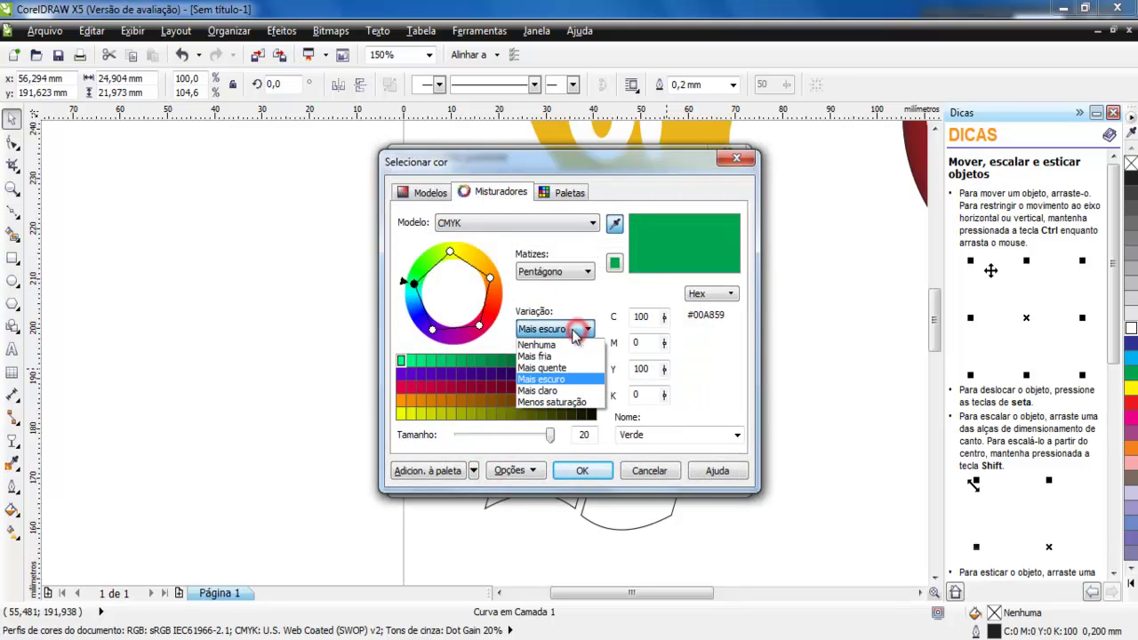
{"action": "left_click", "coordinate": [540, 380]}
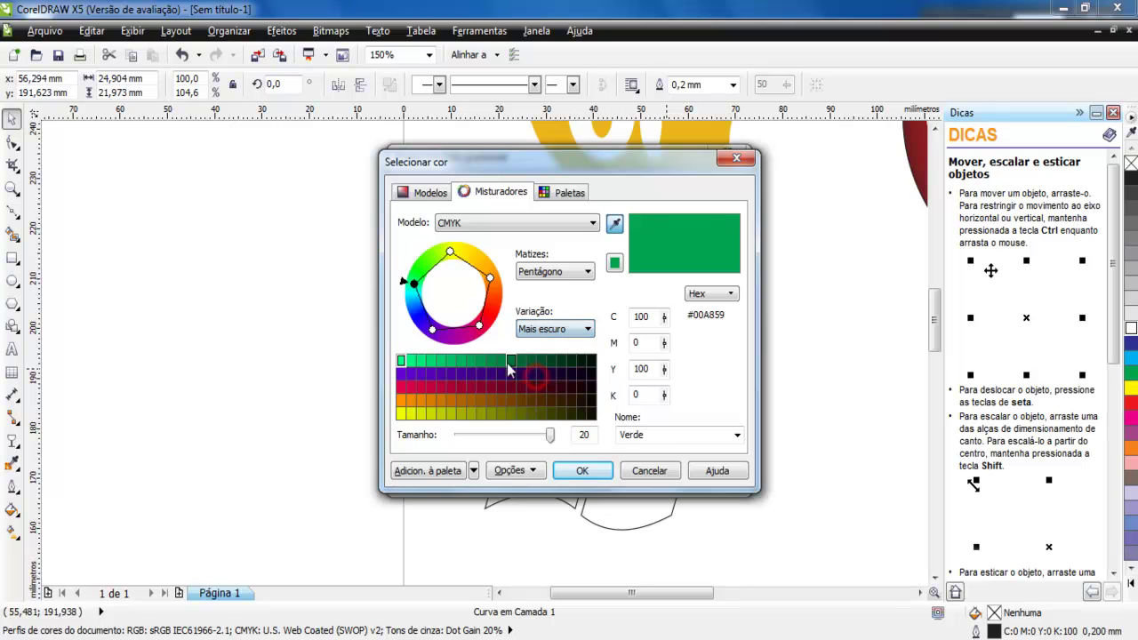
{"action": "left_click", "coordinate": [530, 362]}
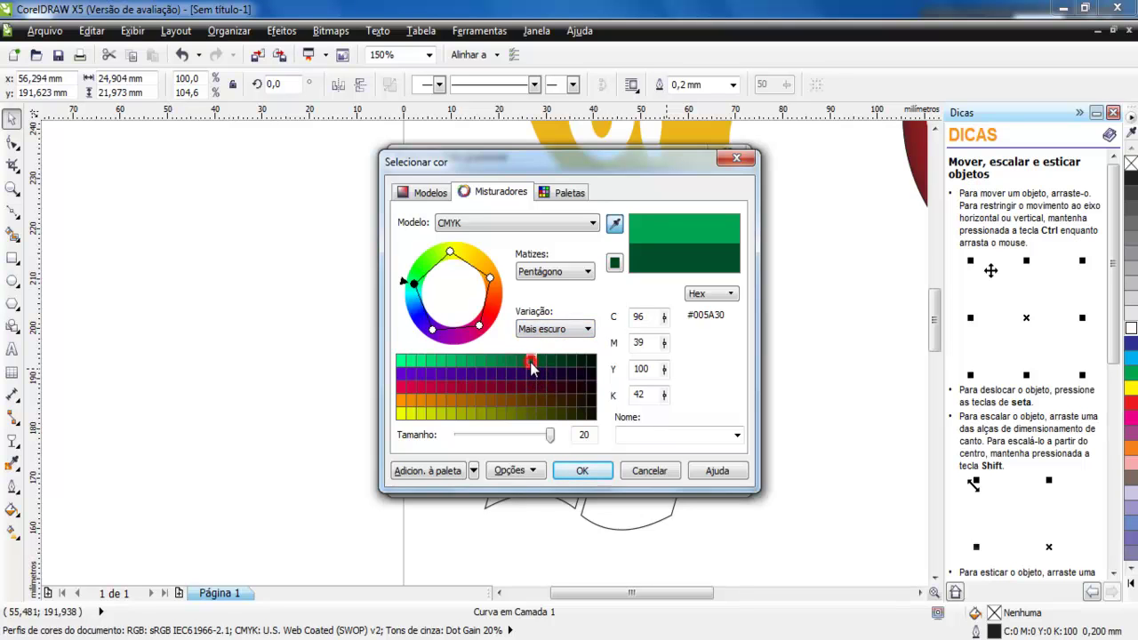
{"action": "left_click", "coordinate": [580, 470]}
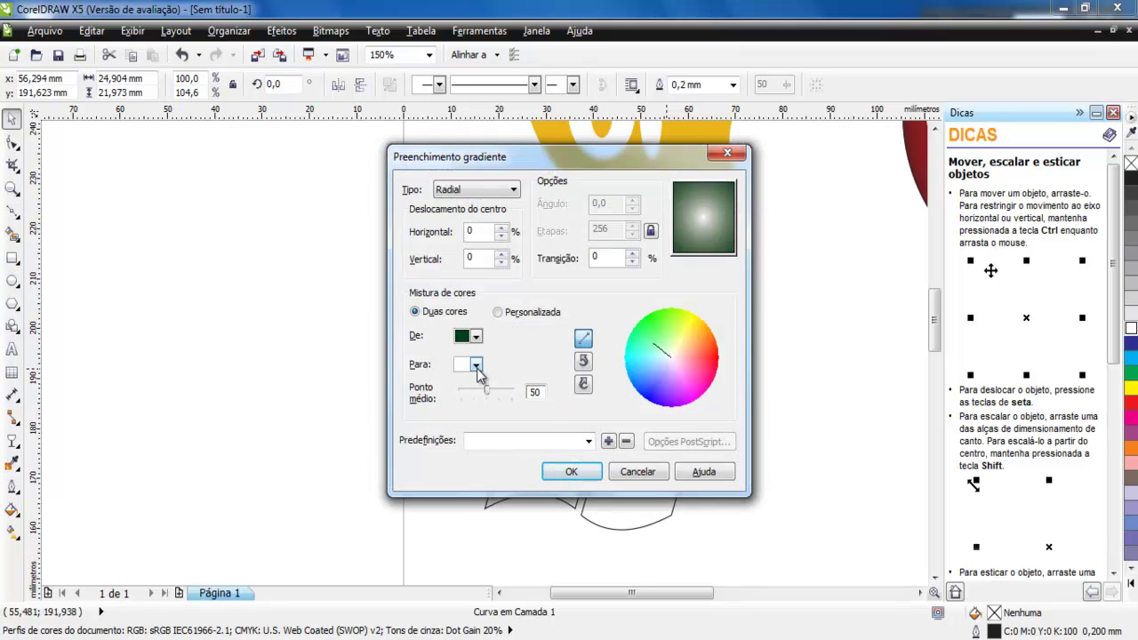
Set the end colour to Verde-lua, the centre offset to -44% horizontal and -45% vertical and the transition to 15%, and apply the fill.
{"action": "left_click", "coordinate": [476, 366]}
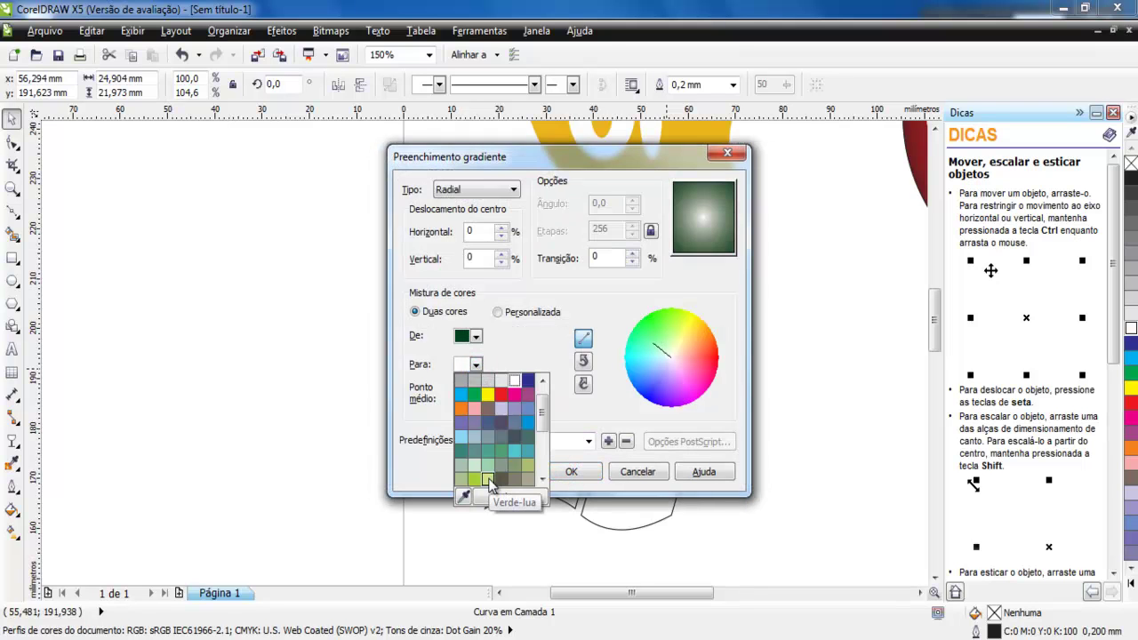
{"action": "left_click", "coordinate": [488, 481]}
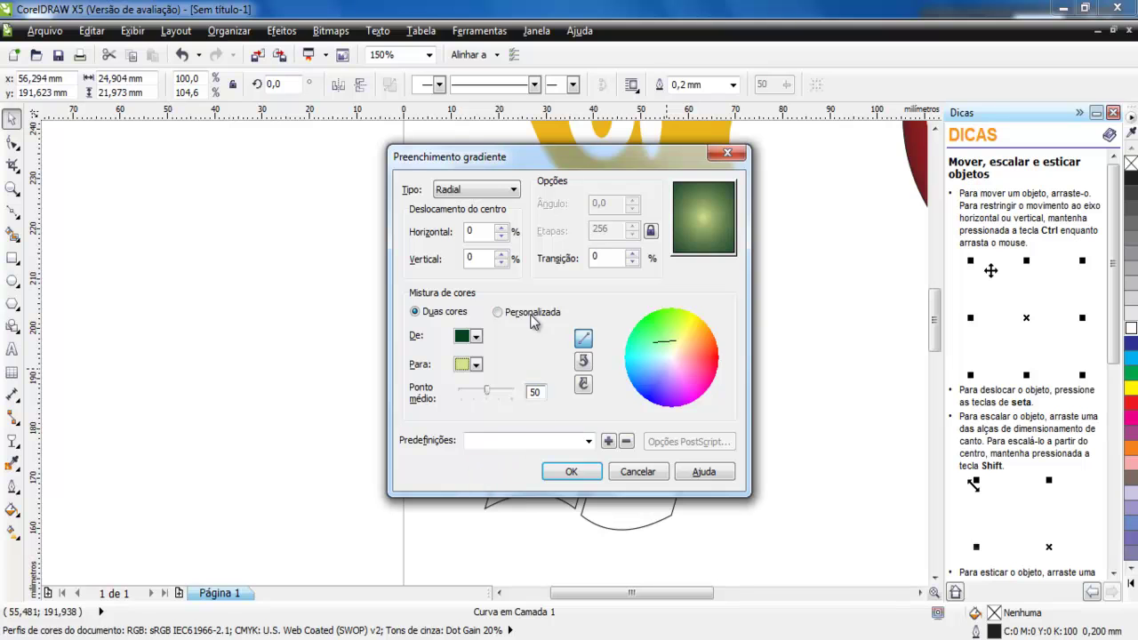
{"action": "left_click_drag", "start_coordinate": [705, 215], "coordinate": [679, 251]}
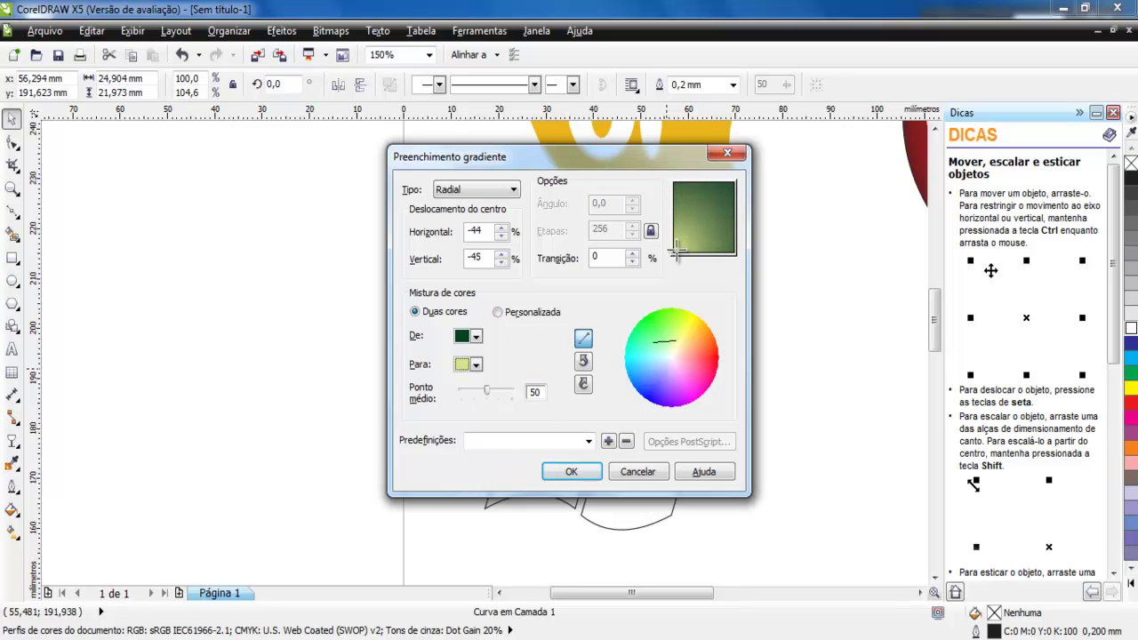
{"action": "double_click", "coordinate": [611, 258]}
{"action": "type", "text": "15"}
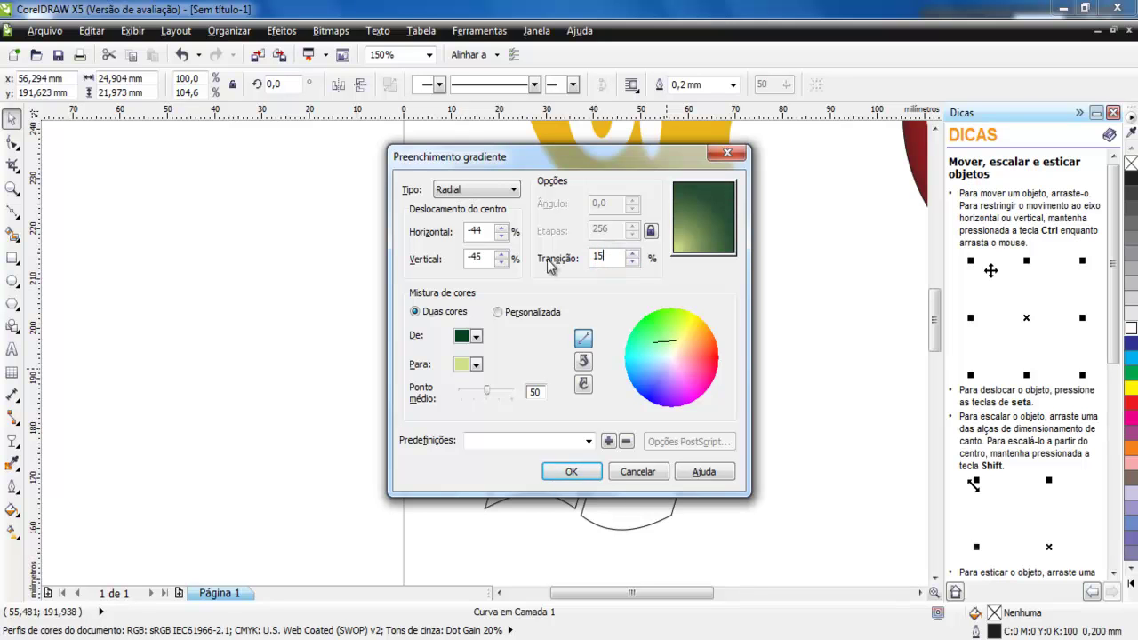
{"action": "left_click", "coordinate": [572, 472]}
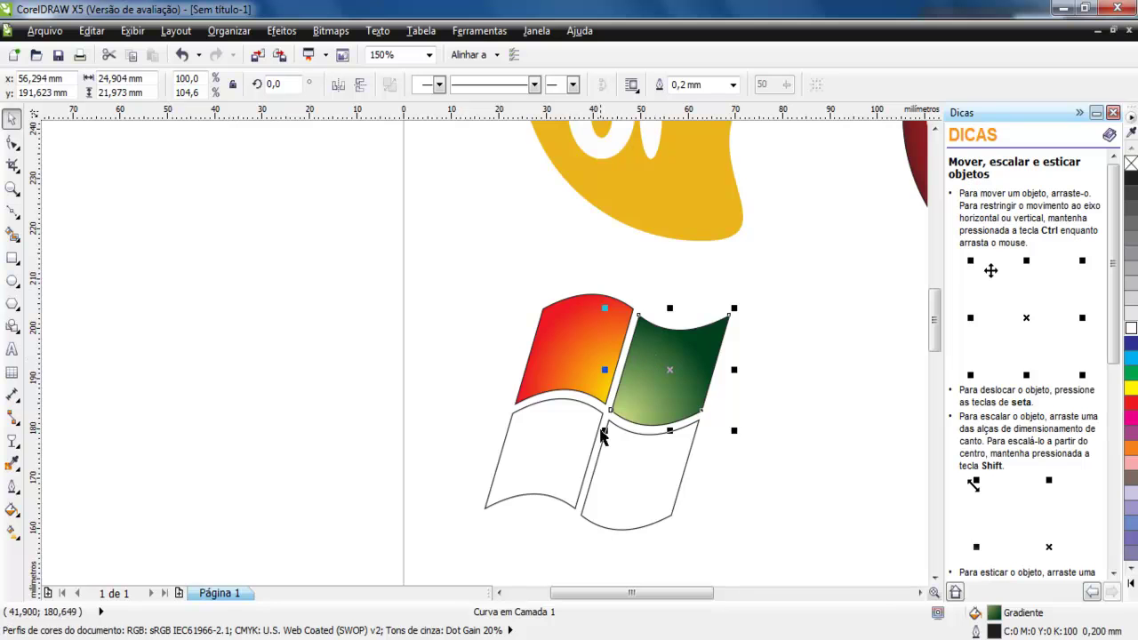
Set up a radial gradient fill from dark blue to light blue for the lower-left panel.
{"action": "left_click", "coordinate": [544, 455]}
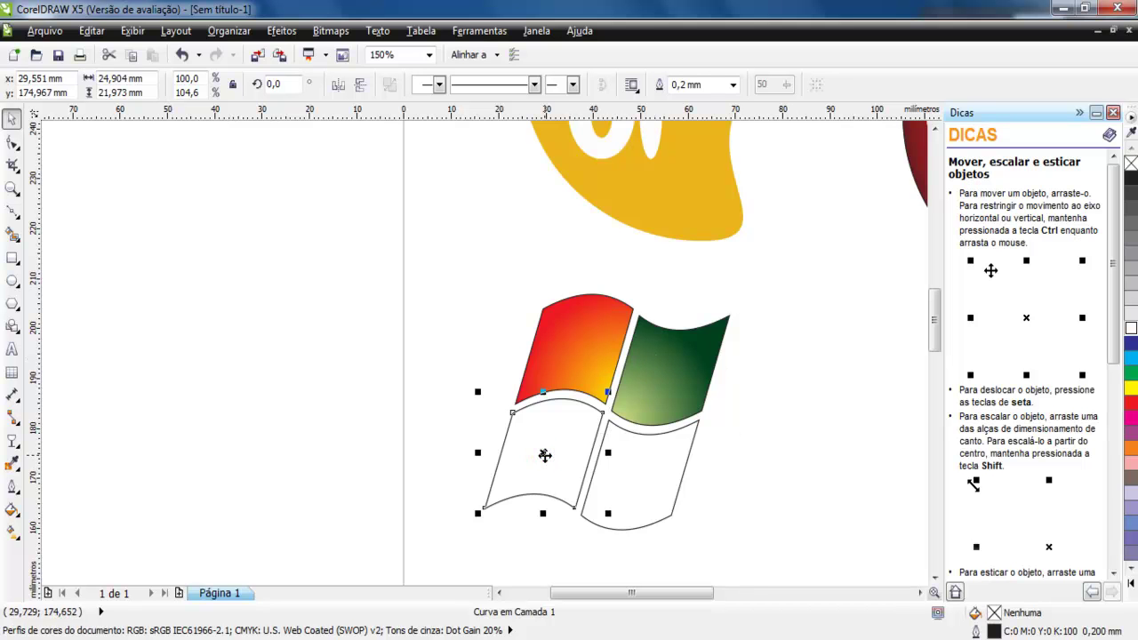
{"action": "key", "text": "F11"}
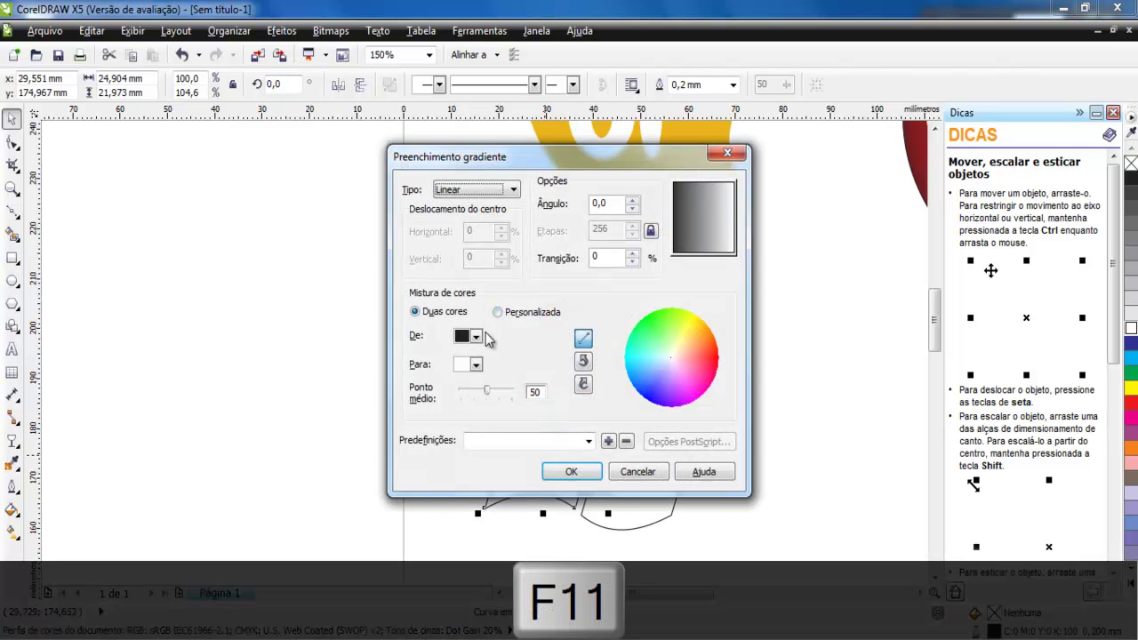
{"action": "left_click", "coordinate": [473, 189]}
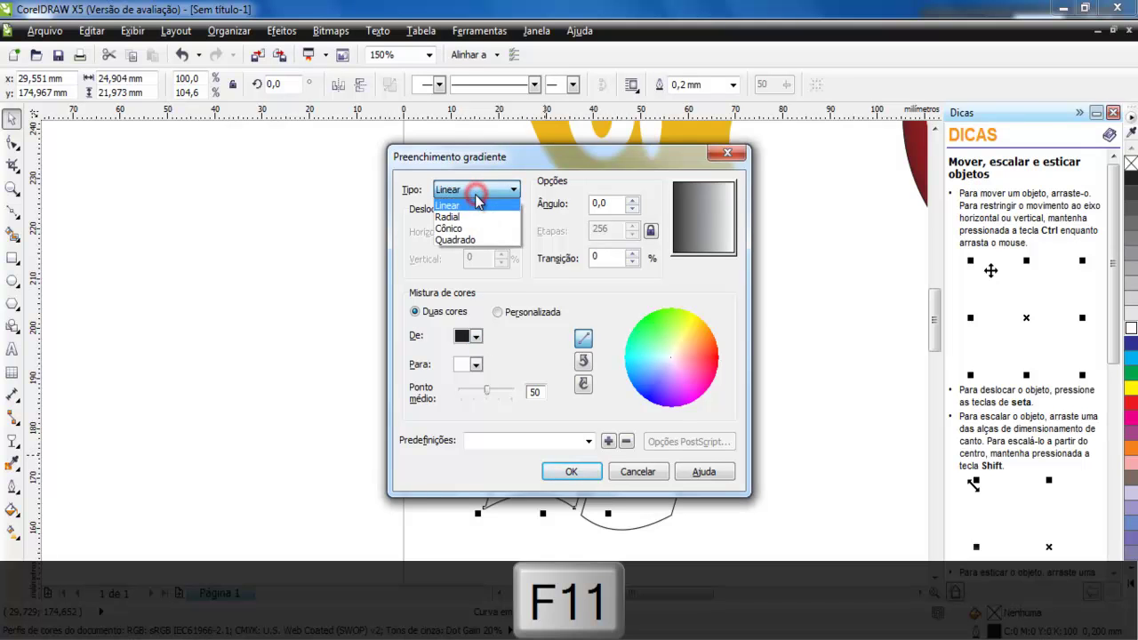
{"action": "left_click", "coordinate": [466, 208]}
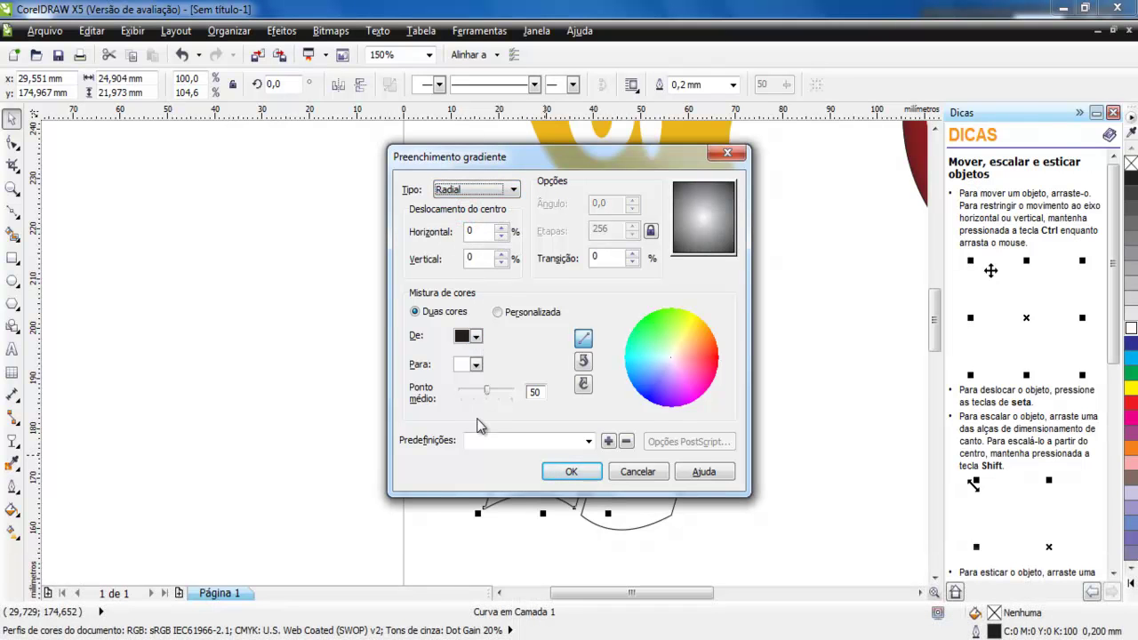
{"action": "left_click", "coordinate": [477, 336]}
{"action": "left_click", "coordinate": [525, 366]}
{"action": "left_click", "coordinate": [478, 365]}
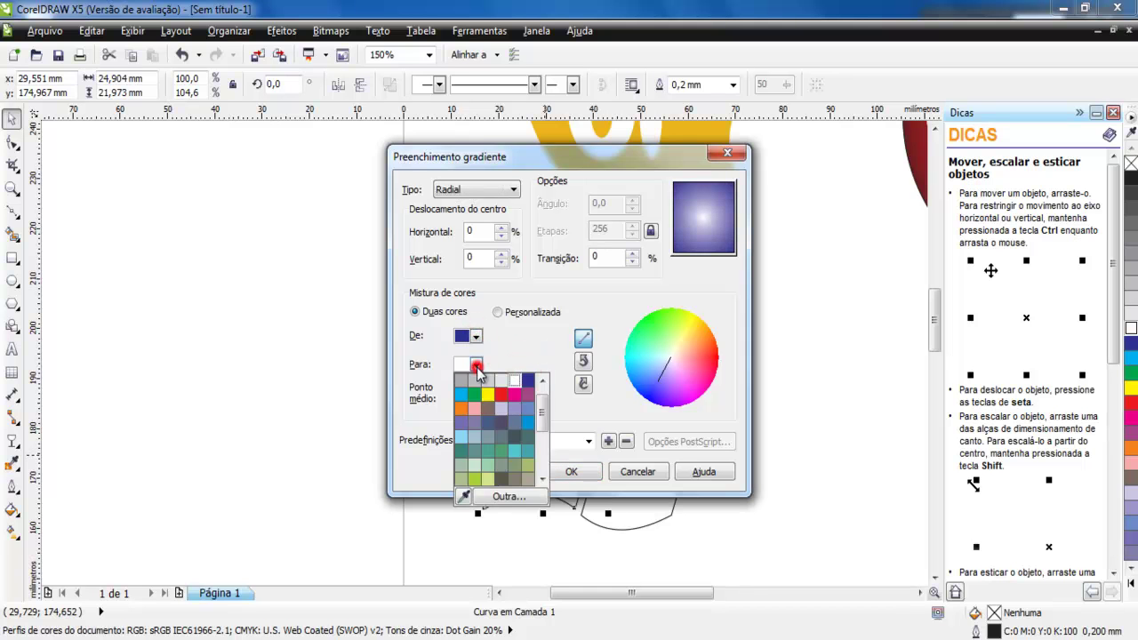
{"action": "left_click", "coordinate": [460, 439]}
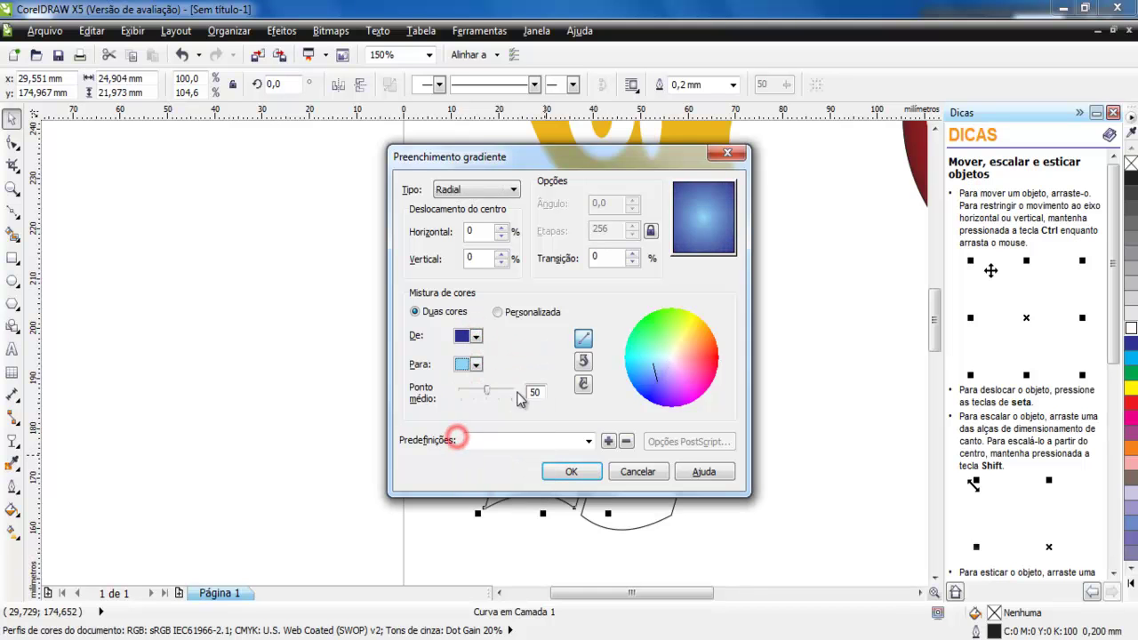
Set the blue gradient's transition to 15%, offset its centre to 43% horizontal and 45% vertical, and apply the fill.
{"action": "double_click", "coordinate": [612, 260]}
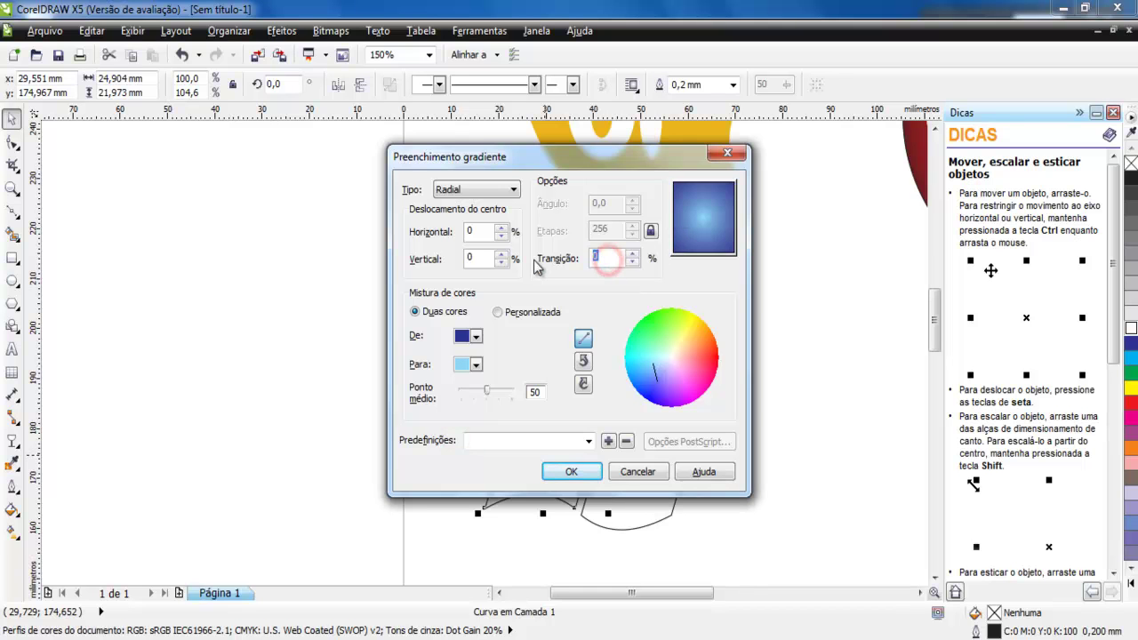
{"action": "type", "text": "15"}
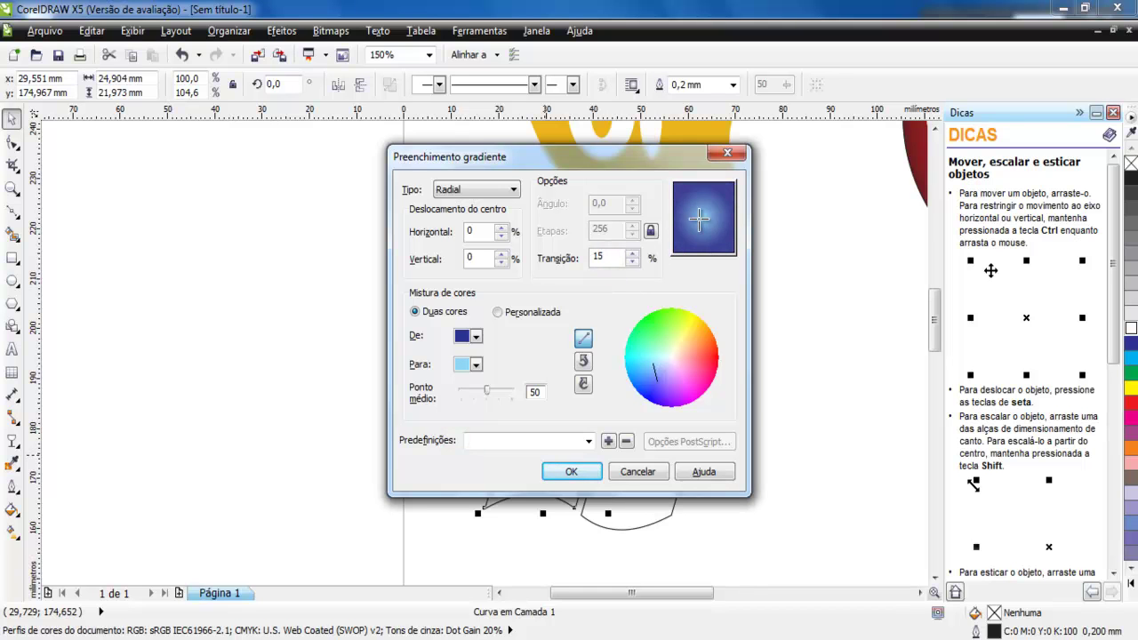
{"action": "left_click_drag", "start_coordinate": [705, 218], "coordinate": [731, 185]}
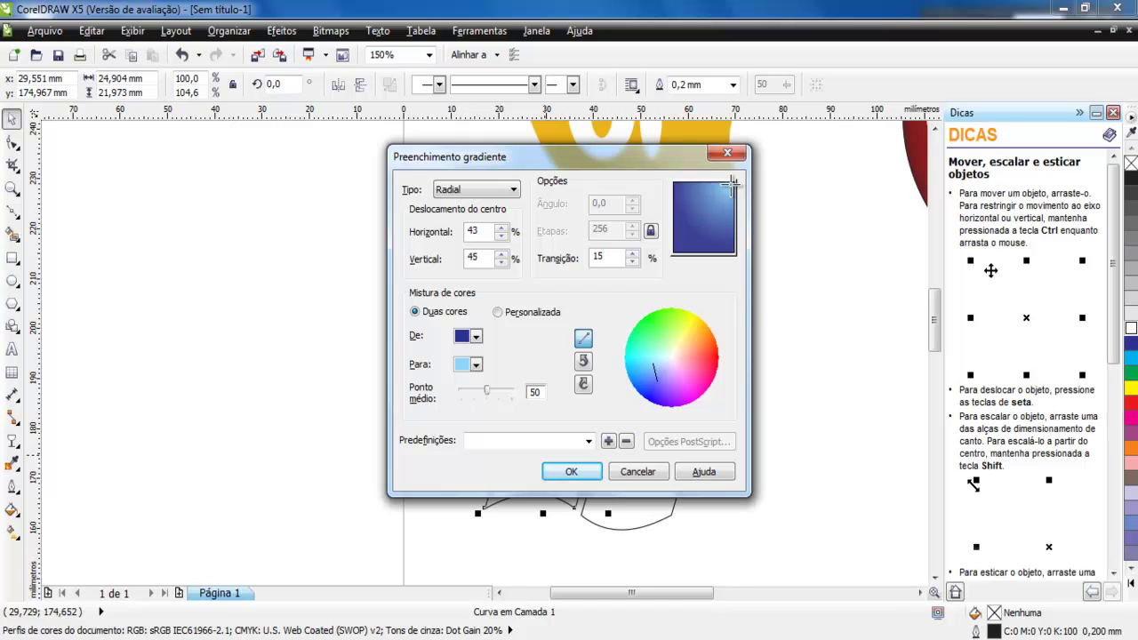
{"action": "left_click", "coordinate": [574, 472]}
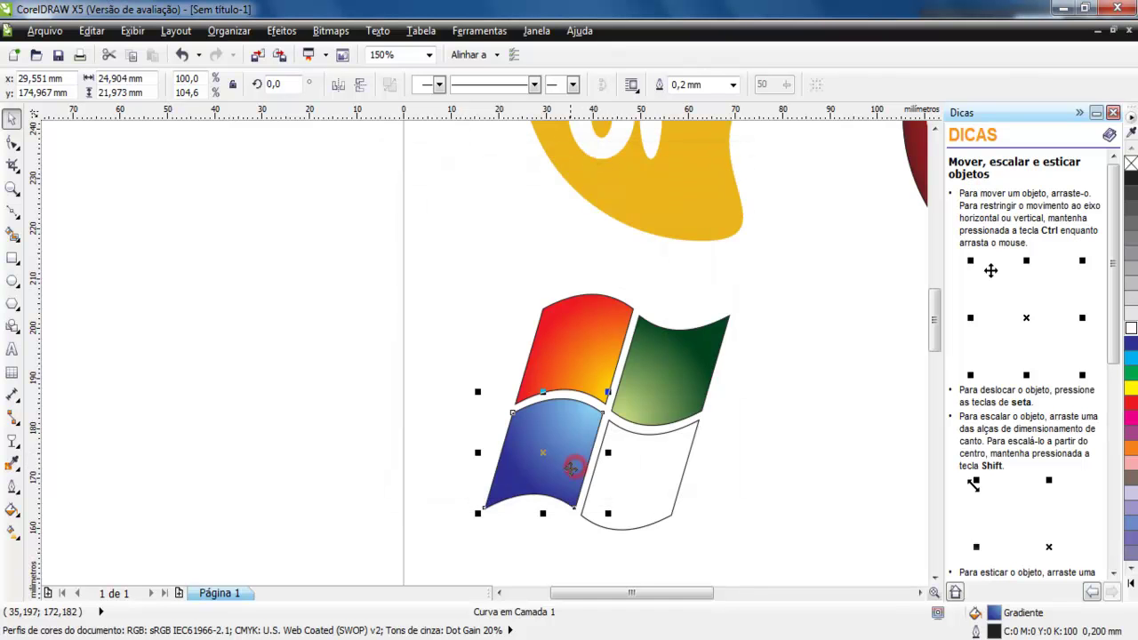
Set up a radial gradient fill with an orange start colour for the lower-right panel.
{"action": "left_click", "coordinate": [633, 476]}
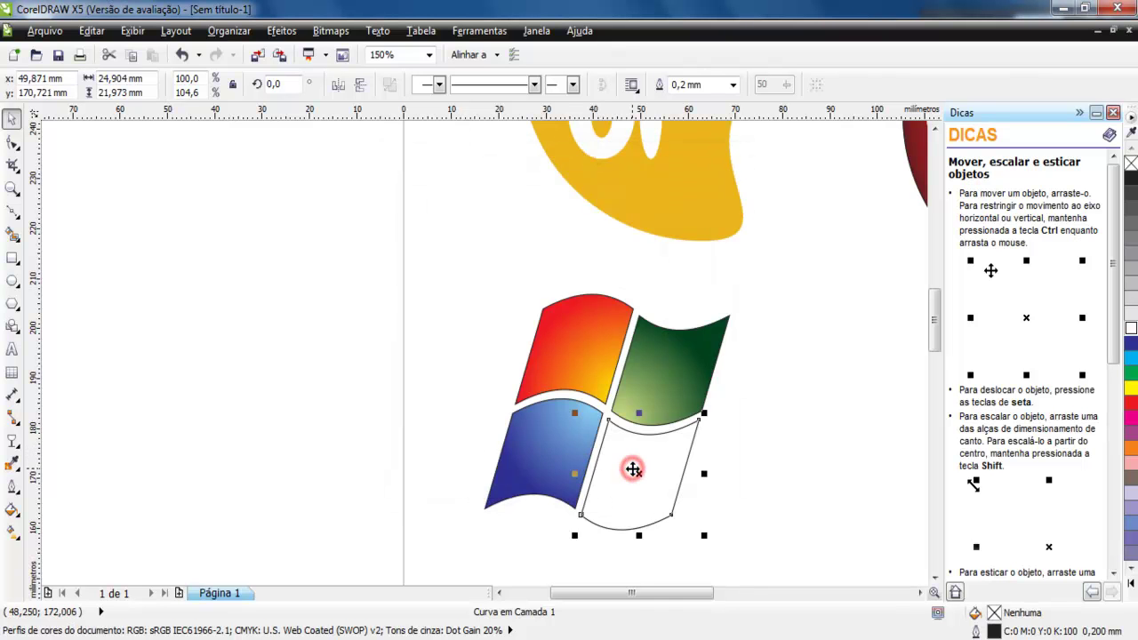
{"action": "key", "text": "F11"}
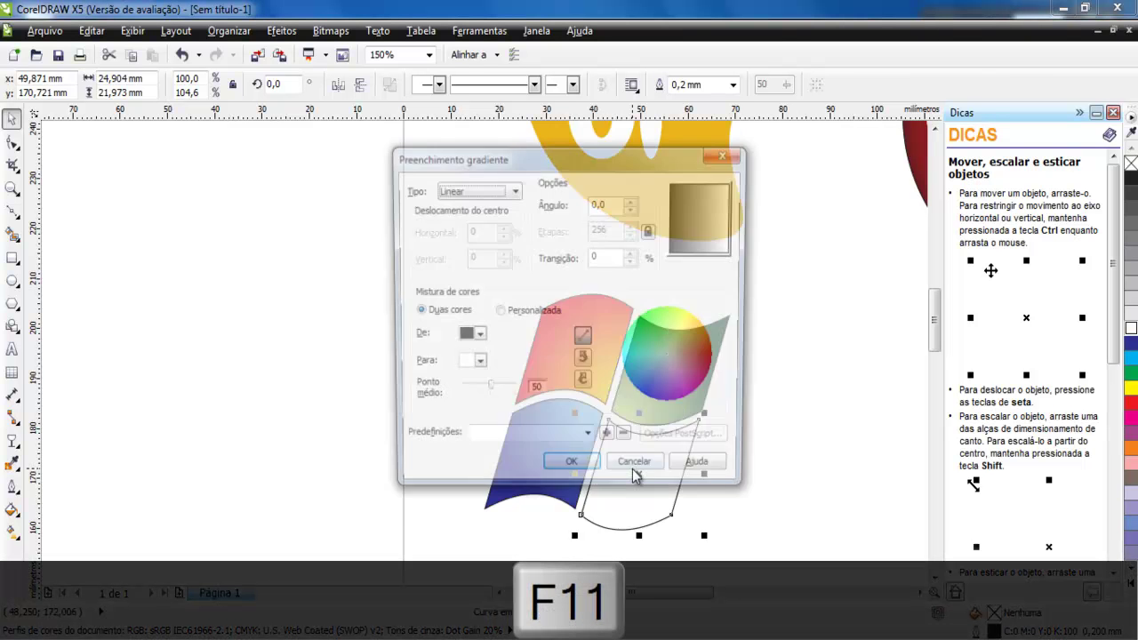
{"action": "left_click_drag", "start_coordinate": [511, 158], "coordinate": [354, 142]}
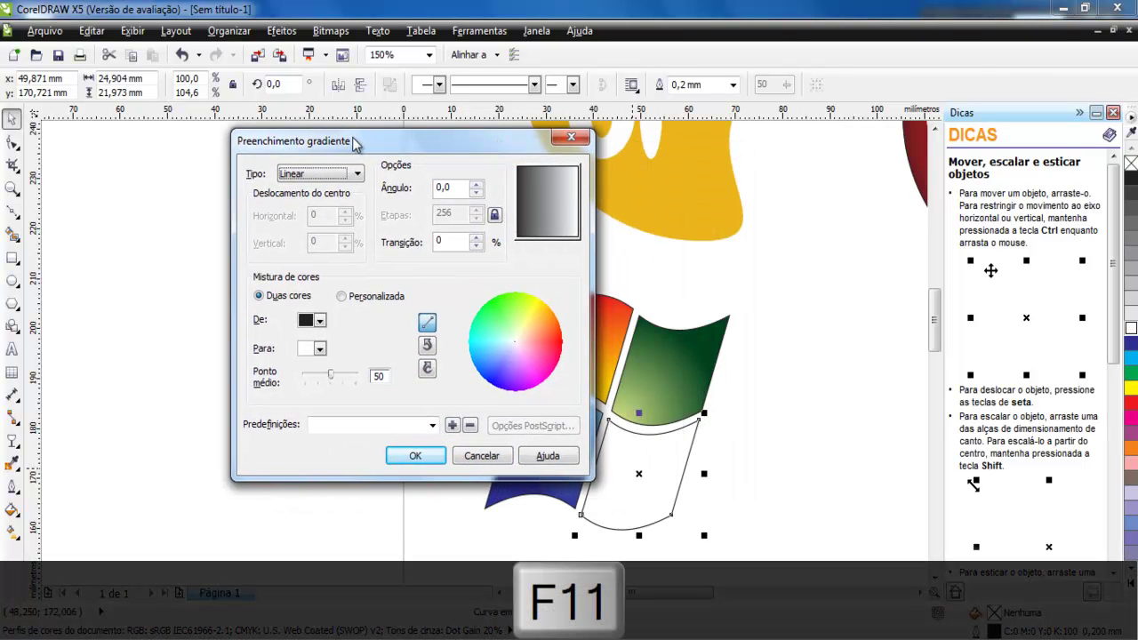
{"action": "left_click", "coordinate": [344, 175]}
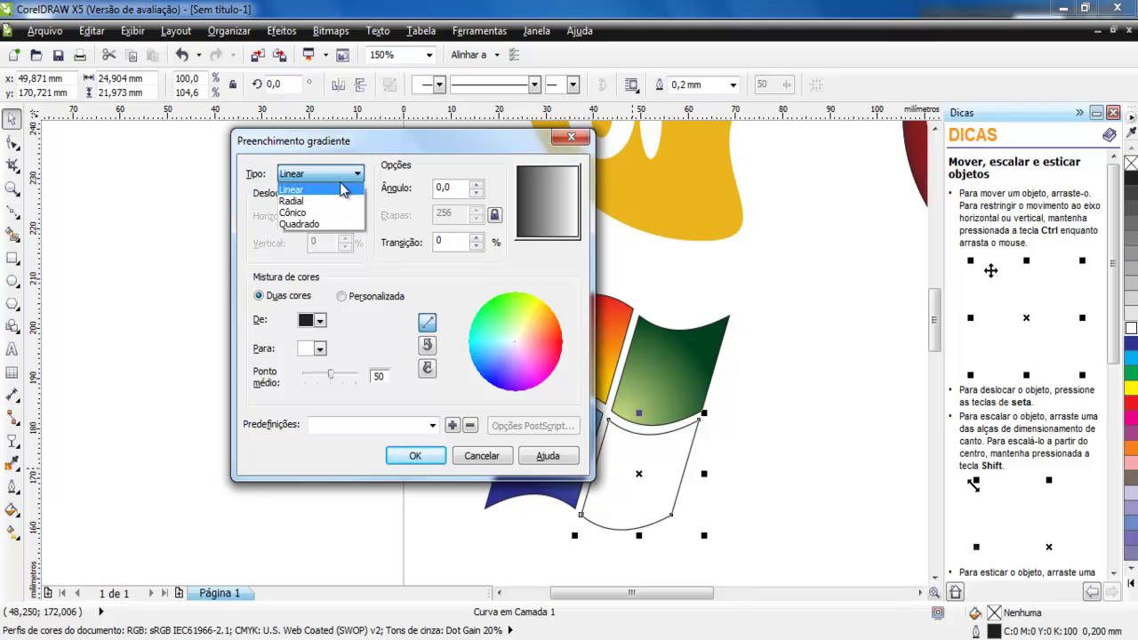
{"action": "left_click", "coordinate": [328, 201]}
{"action": "left_click", "coordinate": [320, 320]}
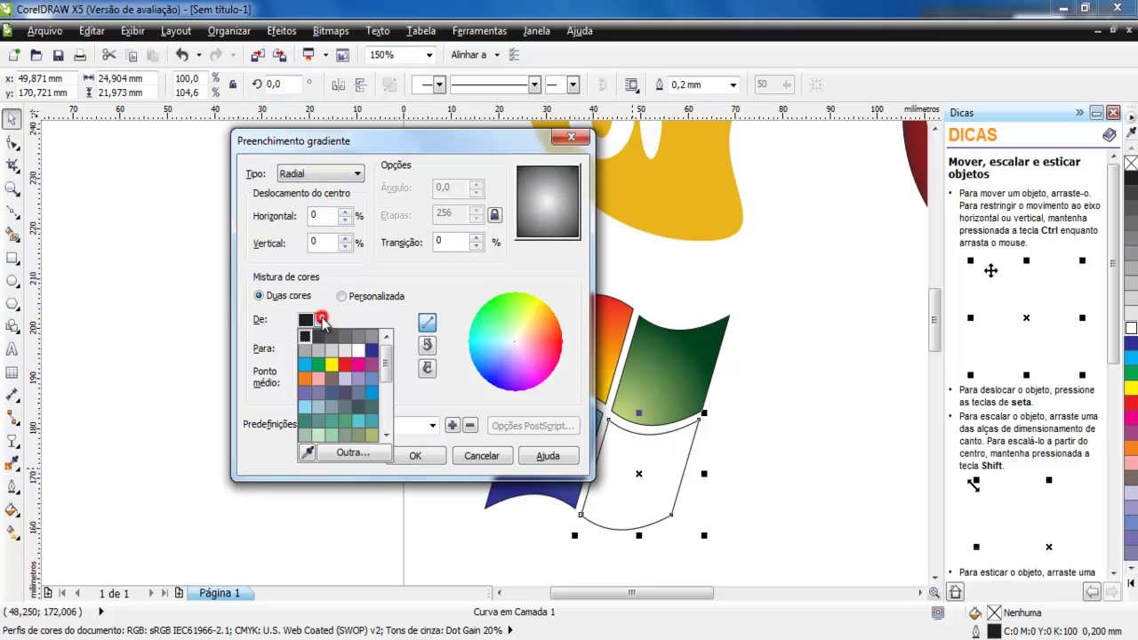
{"action": "left_click", "coordinate": [305, 378]}
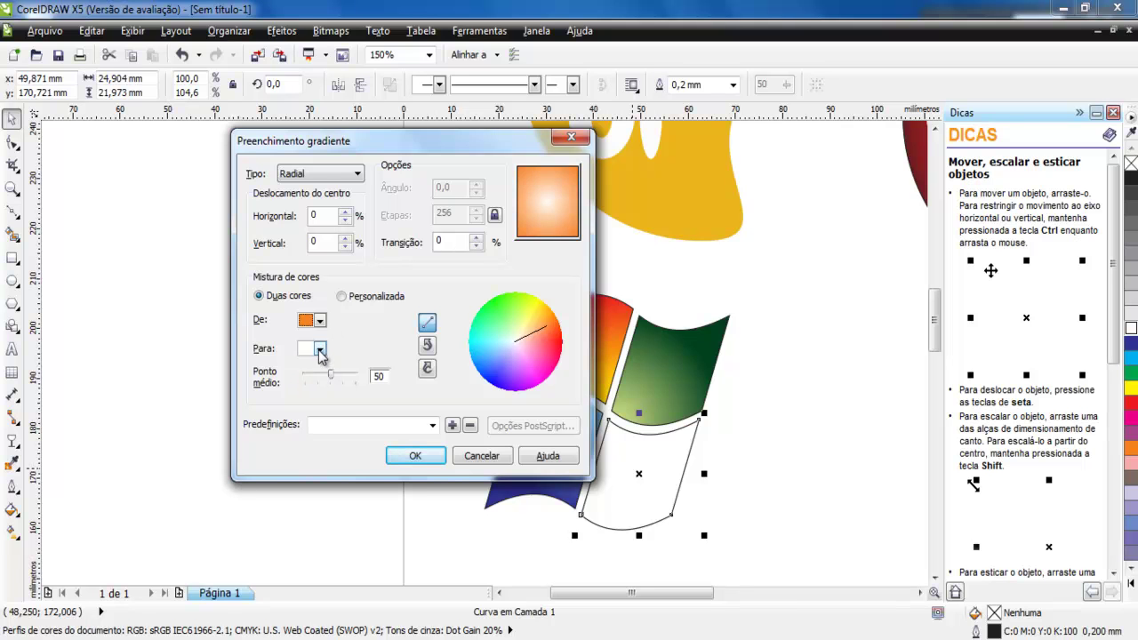
Make the lower-right panel's radial gradient custom with a yellow stop at 49%, and offset its centre to -47% horizontal and 43% vertical.
{"action": "left_click", "coordinate": [341, 296]}
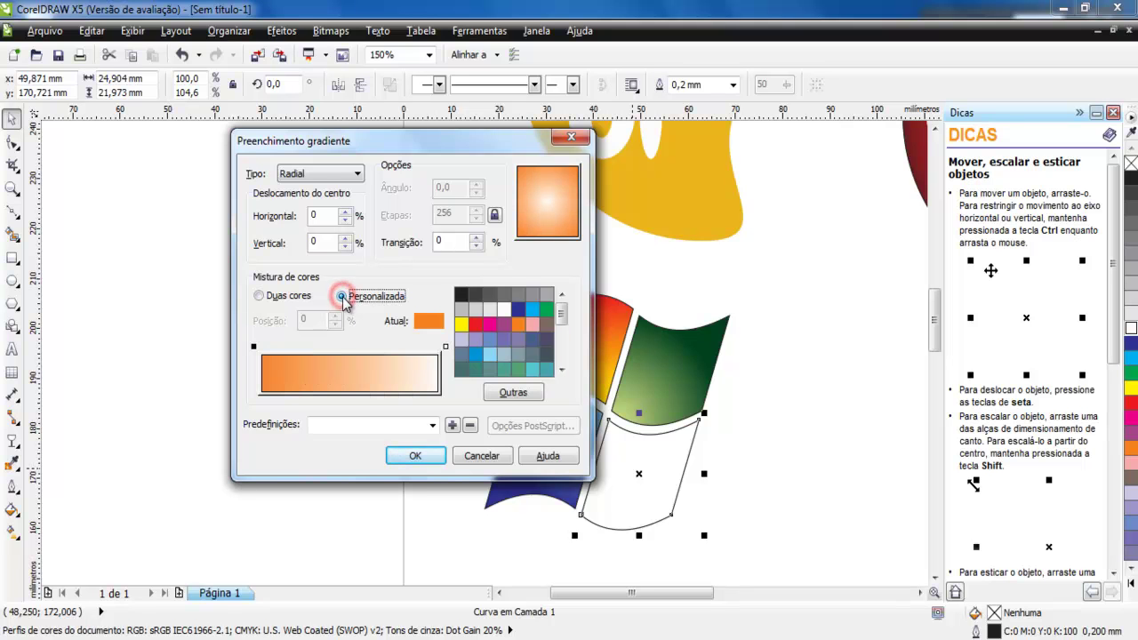
{"action": "double_click", "coordinate": [348, 352]}
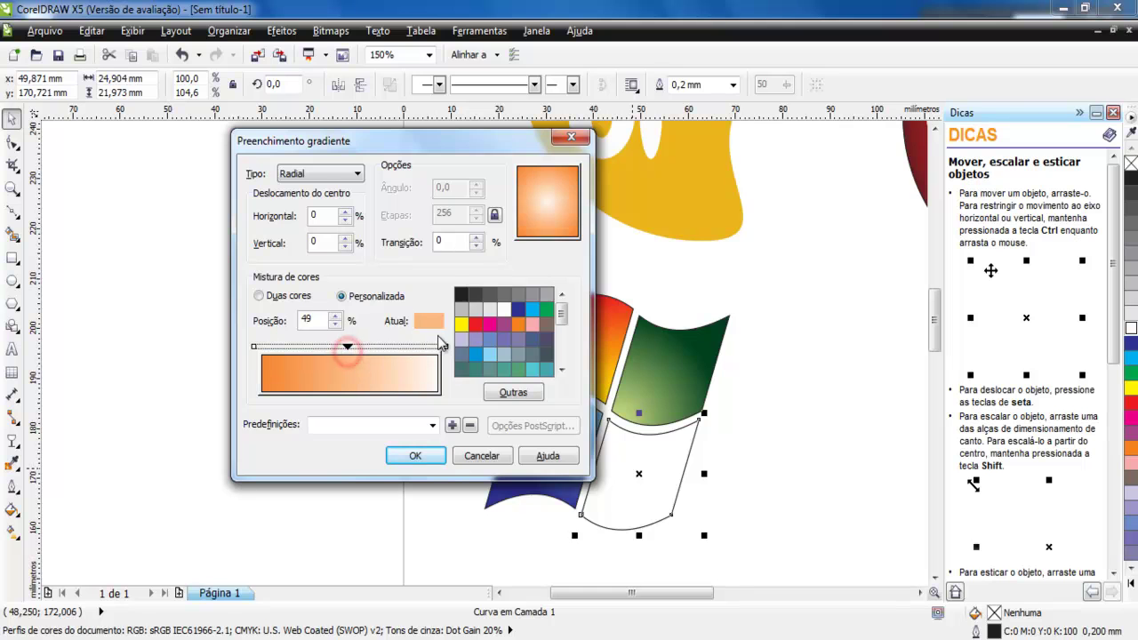
{"action": "left_click_drag", "start_coordinate": [546, 203], "coordinate": [521, 170]}
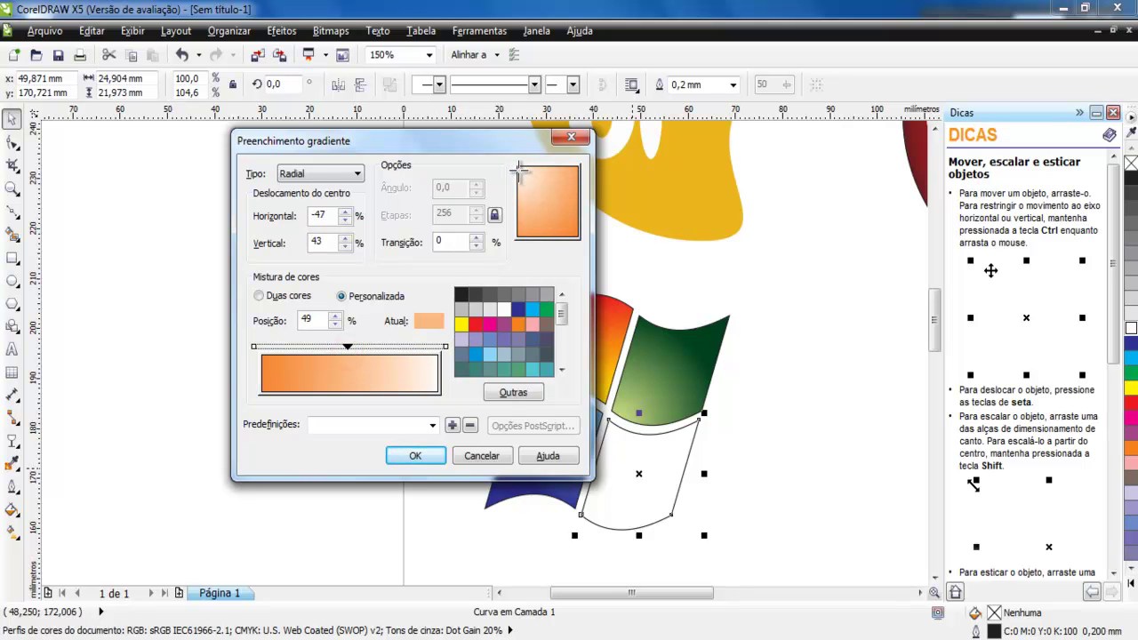
{"action": "double_click", "coordinate": [441, 243]}
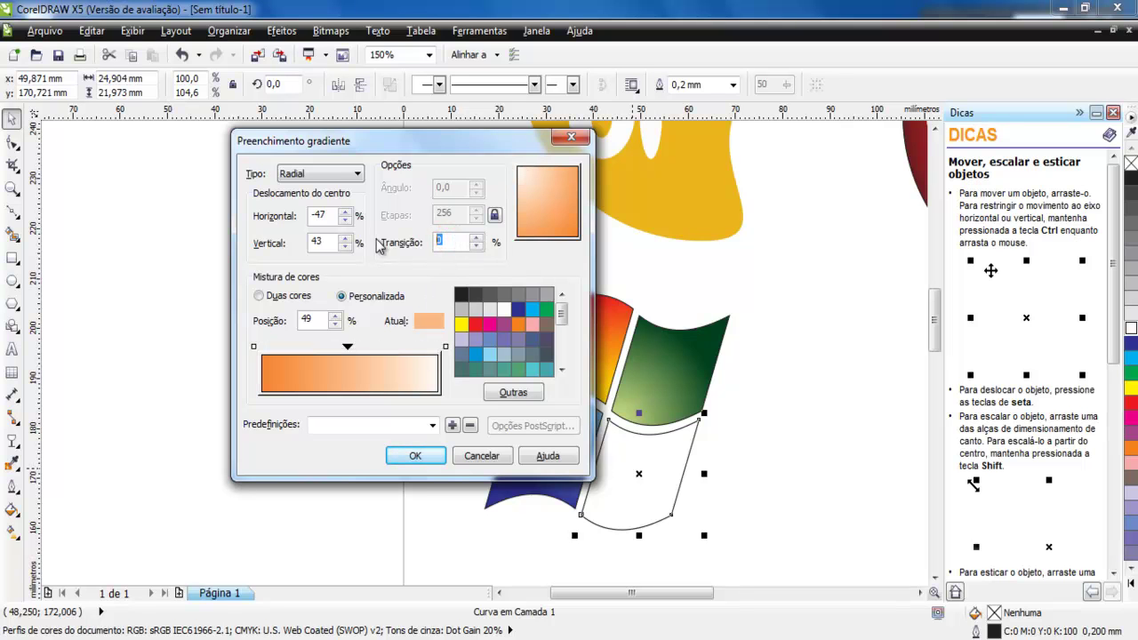
{"action": "left_click", "coordinate": [347, 348]}
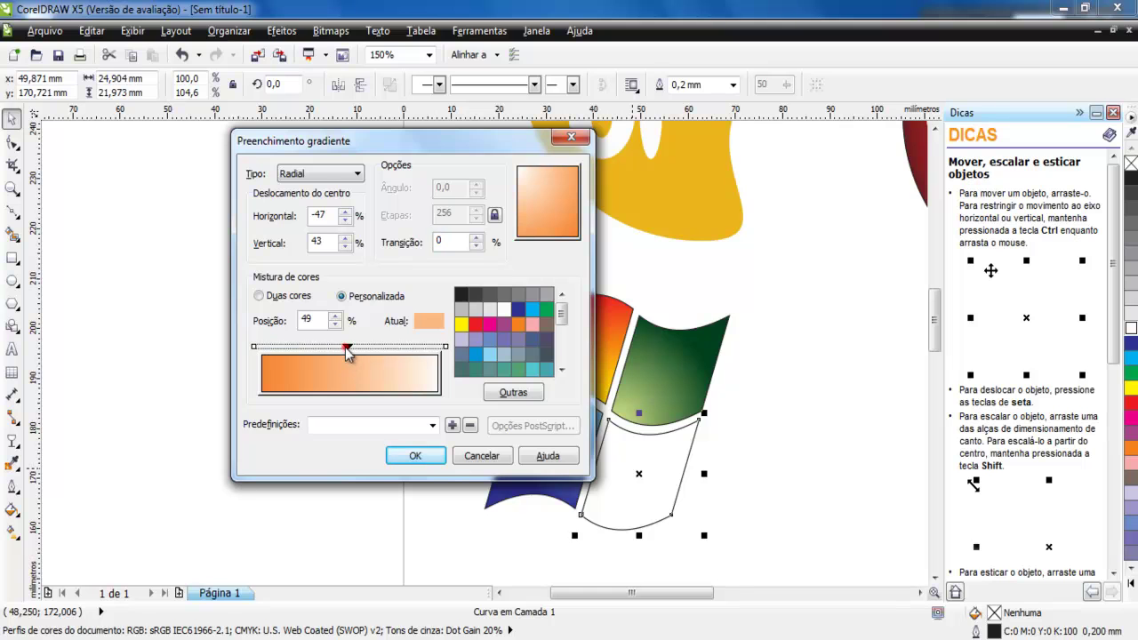
{"action": "left_click", "coordinate": [462, 323]}
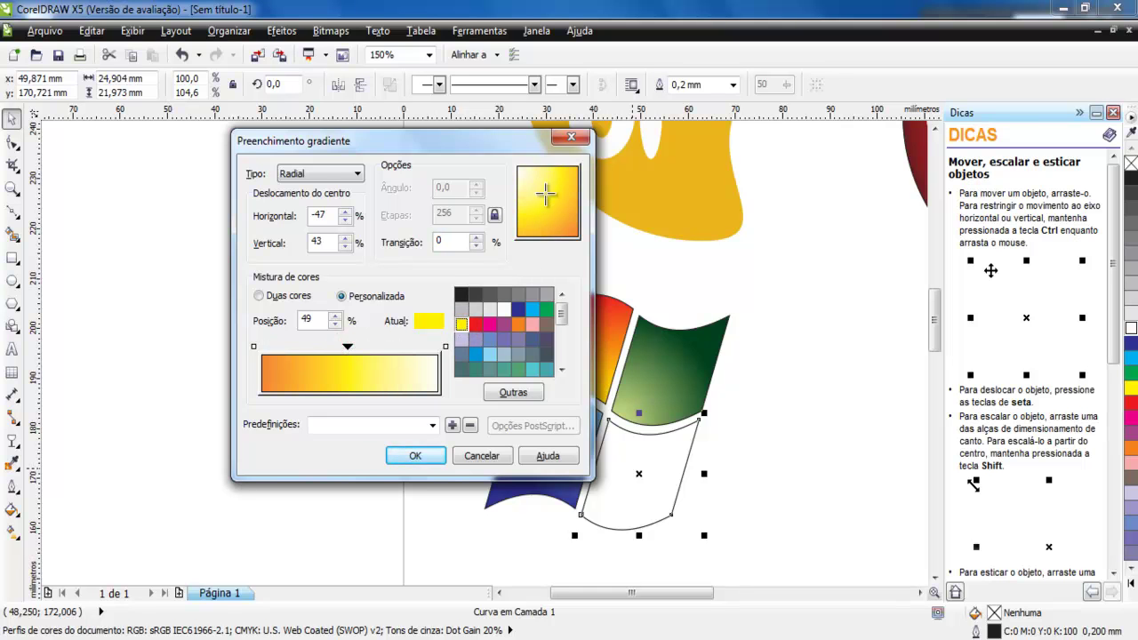
Replace the middle colour stop with a new yellow one at 39% and apply the gradient fill.
{"action": "mouse_move", "coordinate": [348, 346]}
{"action": "left_mouse_down"}
{"action": "mouse_move", "coordinate": [336, 351]}
{"action": "mouse_move", "coordinate": [357, 352]}
{"action": "left_mouse_up"}
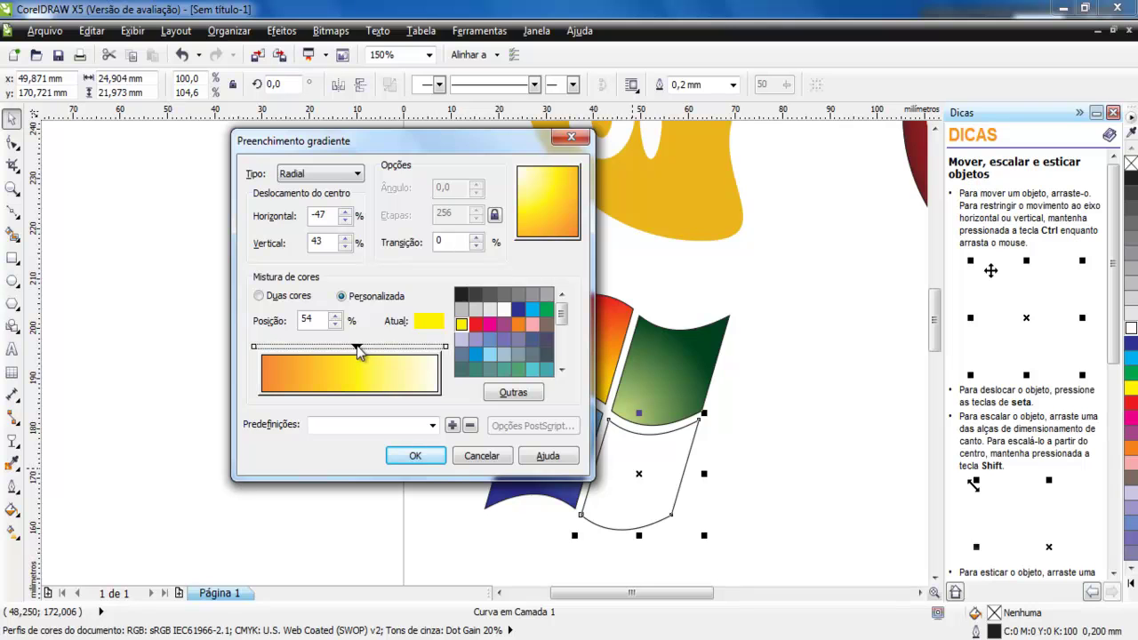
{"action": "double_click", "coordinate": [356, 348]}
{"action": "double_click", "coordinate": [330, 346]}
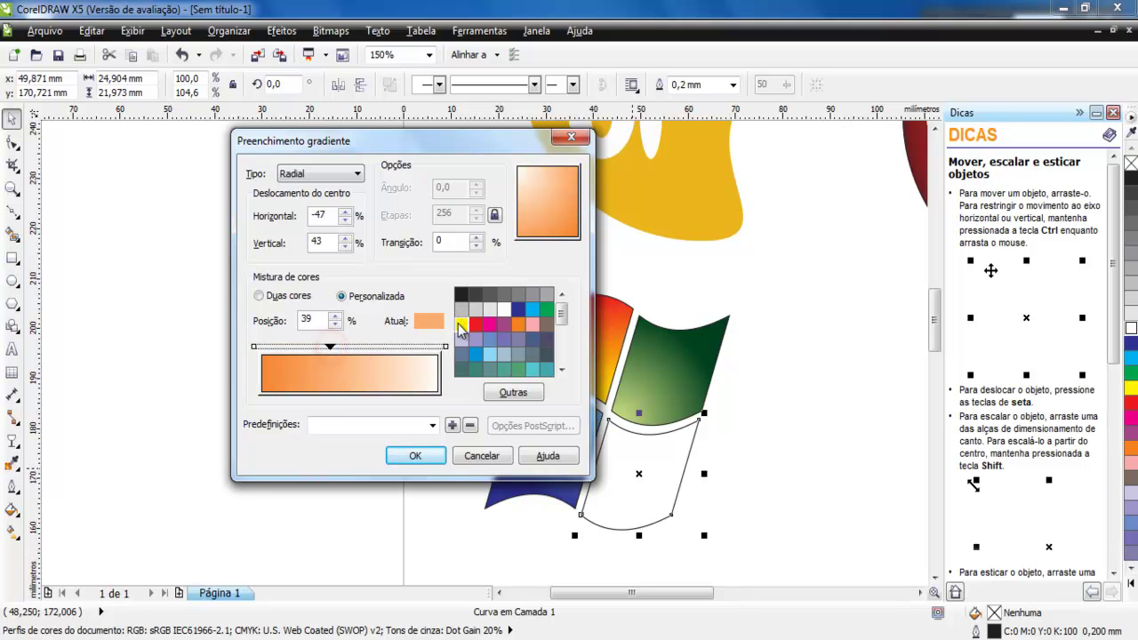
{"action": "left_click", "coordinate": [460, 324]}
{"action": "left_click", "coordinate": [427, 461]}
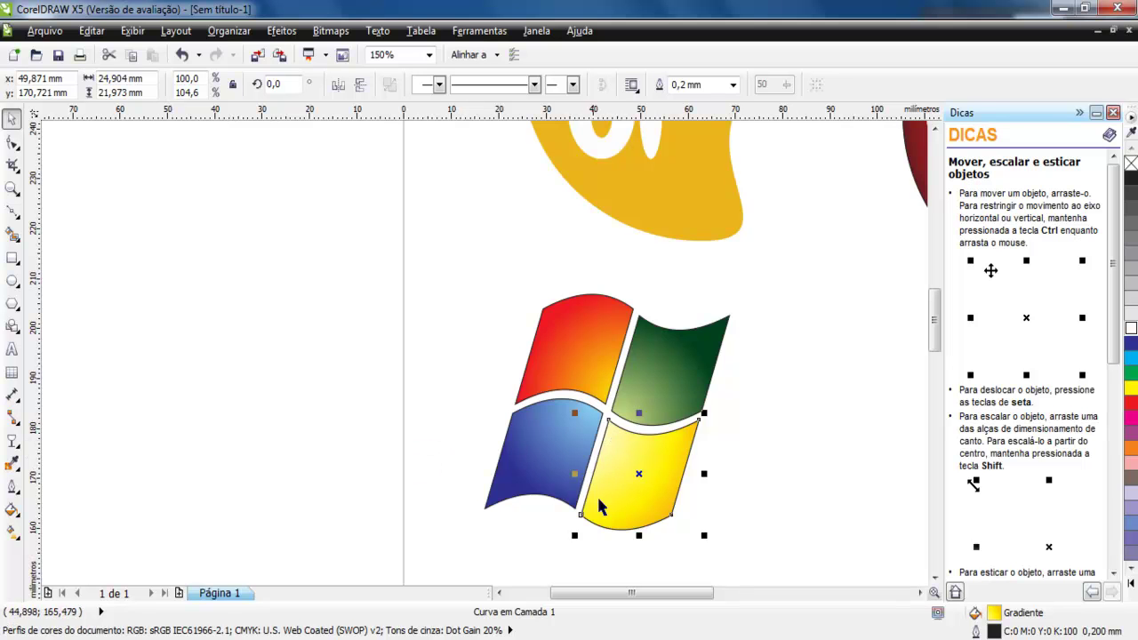
Move the yellow stop of the lower-right panel's gradient to 50% and apply the fill.
{"action": "key", "text": "F11"}
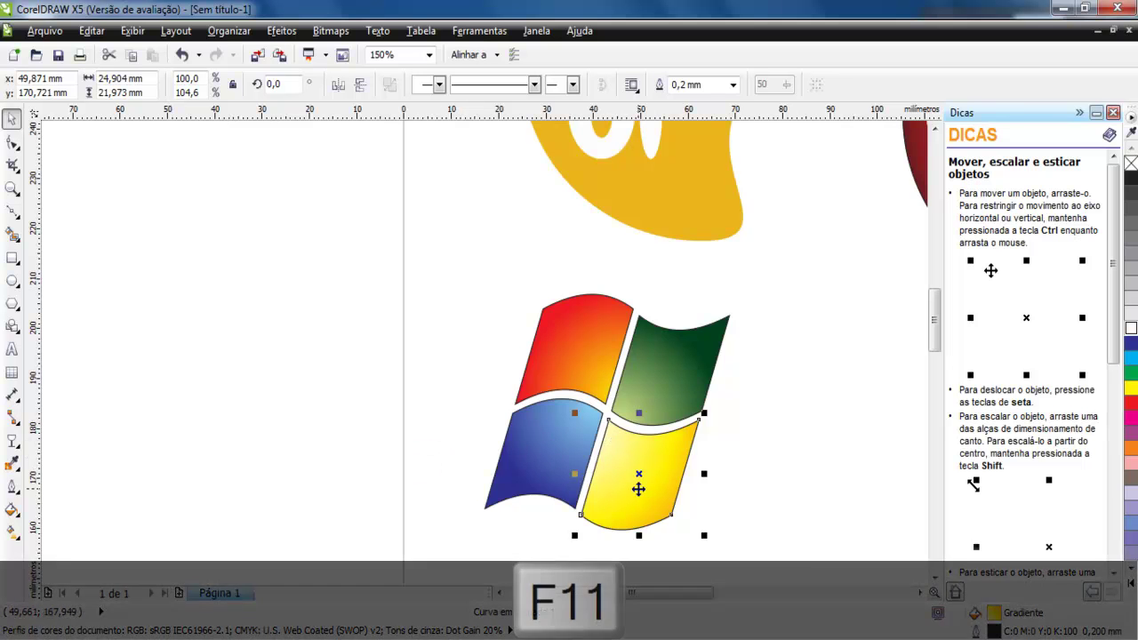
{"action": "left_click_drag", "start_coordinate": [485, 367], "coordinate": [504, 368]}
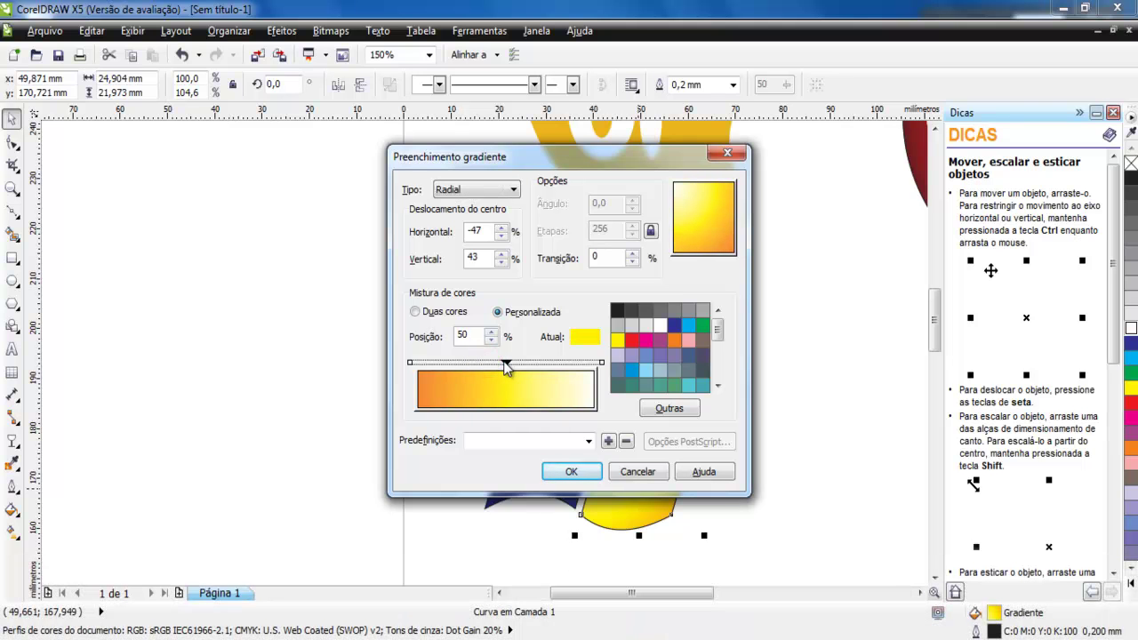
{"action": "left_click", "coordinate": [565, 471]}
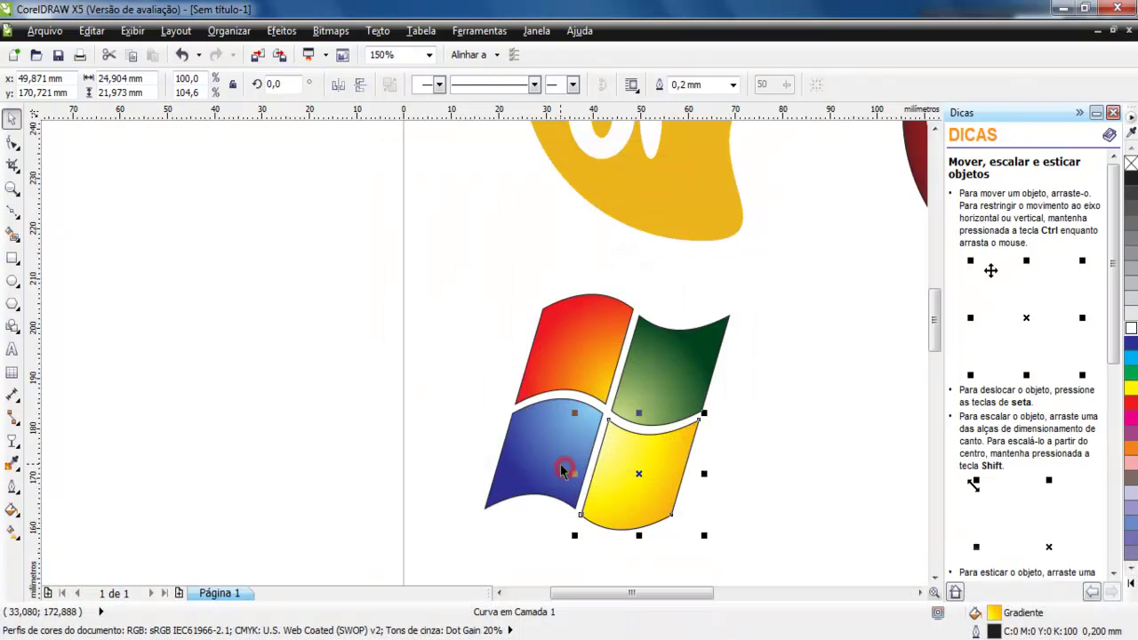
Remove the outline from all four flag panels and place the flag on the glossy blue sphere.
{"action": "left_click", "coordinate": [430, 360]}
{"action": "left_click_drag", "start_coordinate": [430, 269], "coordinate": [777, 560]}
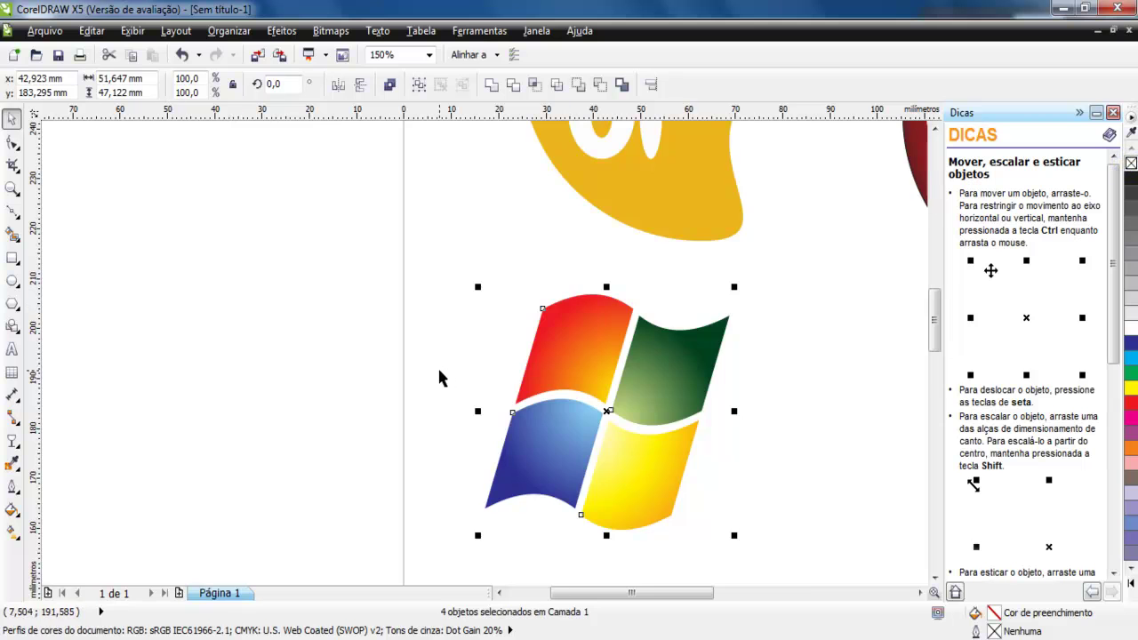
{"action": "scroll", "coordinate": [439, 376], "scroll_direction": "down", "scroll_amount": 2}
{"action": "left_click_drag", "start_coordinate": [526, 387], "coordinate": [795, 472]}
{"action": "scroll", "coordinate": [633, 449], "scroll_direction": "down", "scroll_amount": 2}
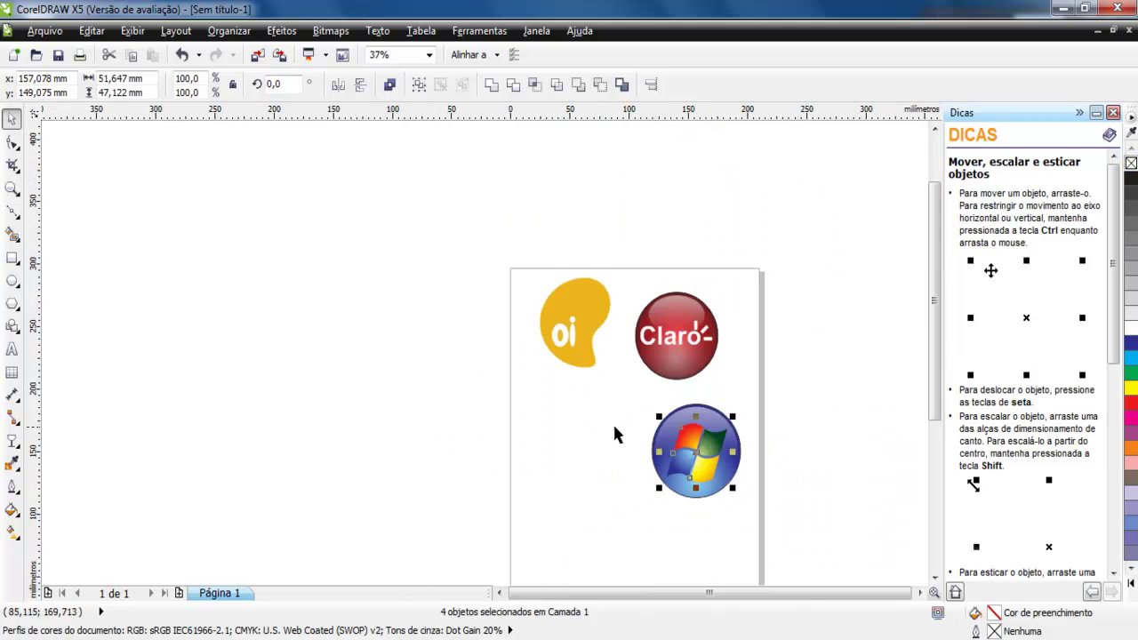
Group the Windows flag with its blue sphere, and group the shapes of the Oi logo.
{"action": "scroll", "coordinate": [613, 432], "scroll_direction": "up", "scroll_amount": 2}
{"action": "left_click_drag", "start_coordinate": [515, 307], "coordinate": [754, 541]}
{"action": "scroll", "coordinate": [551, 354], "scroll_direction": "down", "scroll_amount": 1}
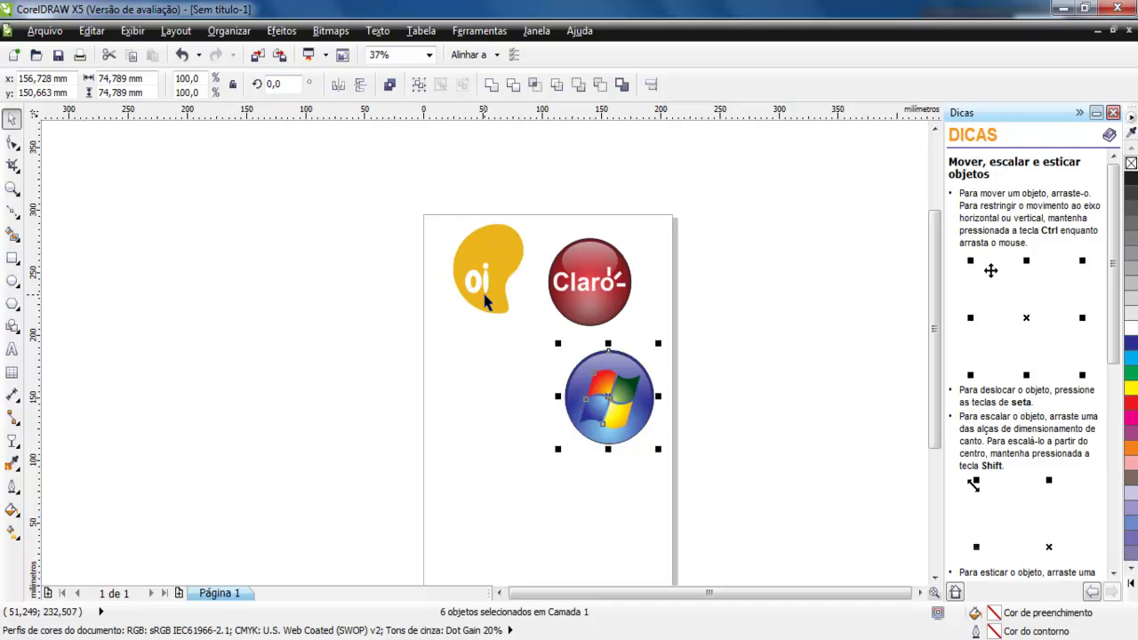
{"action": "key", "text": "ctrl+g"}
{"action": "left_click_drag", "start_coordinate": [395, 178], "coordinate": [544, 337]}
{"action": "key", "text": "ctrl+g"}
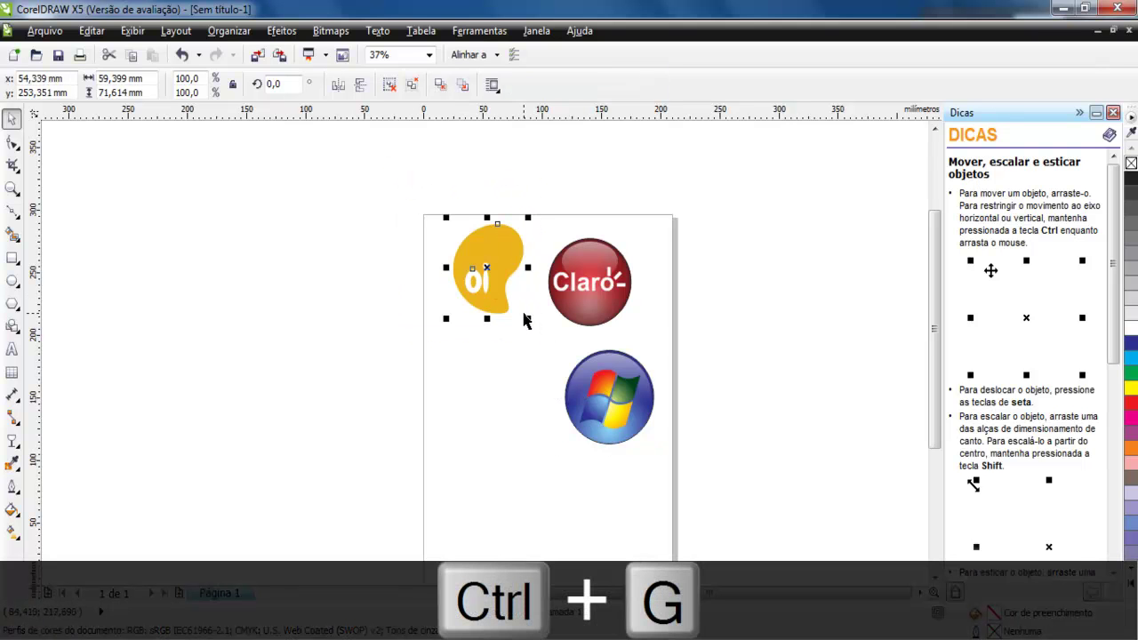
Arrange the Oi, Claro and Windows logos in a row across the upper page and scale them down together to fit its width.
{"action": "left_click_drag", "start_coordinate": [495, 280], "coordinate": [480, 294]}
{"action": "left_click_drag", "start_coordinate": [600, 296], "coordinate": [569, 298]}
{"action": "left_click_drag", "start_coordinate": [608, 407], "coordinate": [656, 280]}
{"action": "left_click_drag", "start_coordinate": [773, 381], "coordinate": [373, 195]}
{"action": "left_click_drag", "start_coordinate": [706, 225], "coordinate": [669, 238]}
{"action": "left_click", "coordinate": [575, 399]}
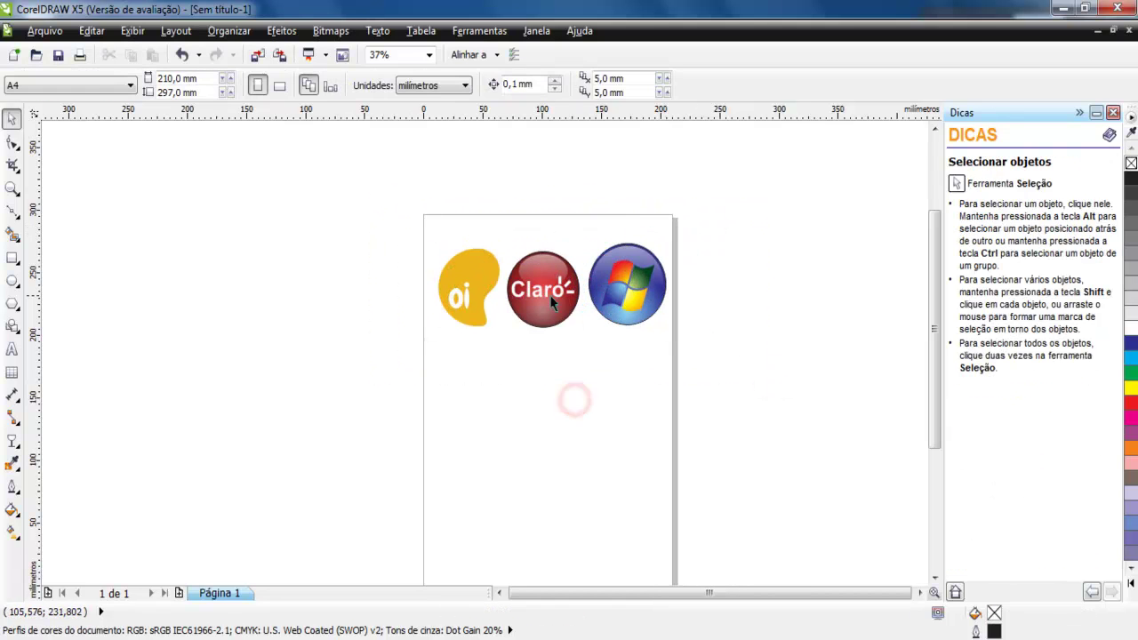
{"action": "scroll", "coordinate": [552, 300], "scroll_direction": "up", "scroll_amount": 2}
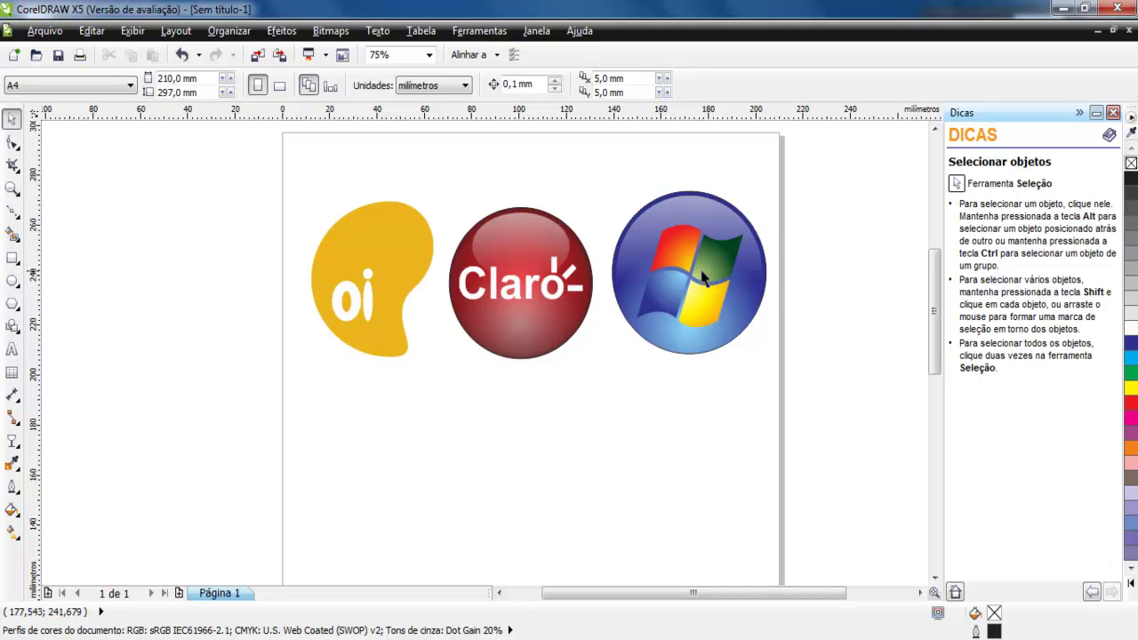